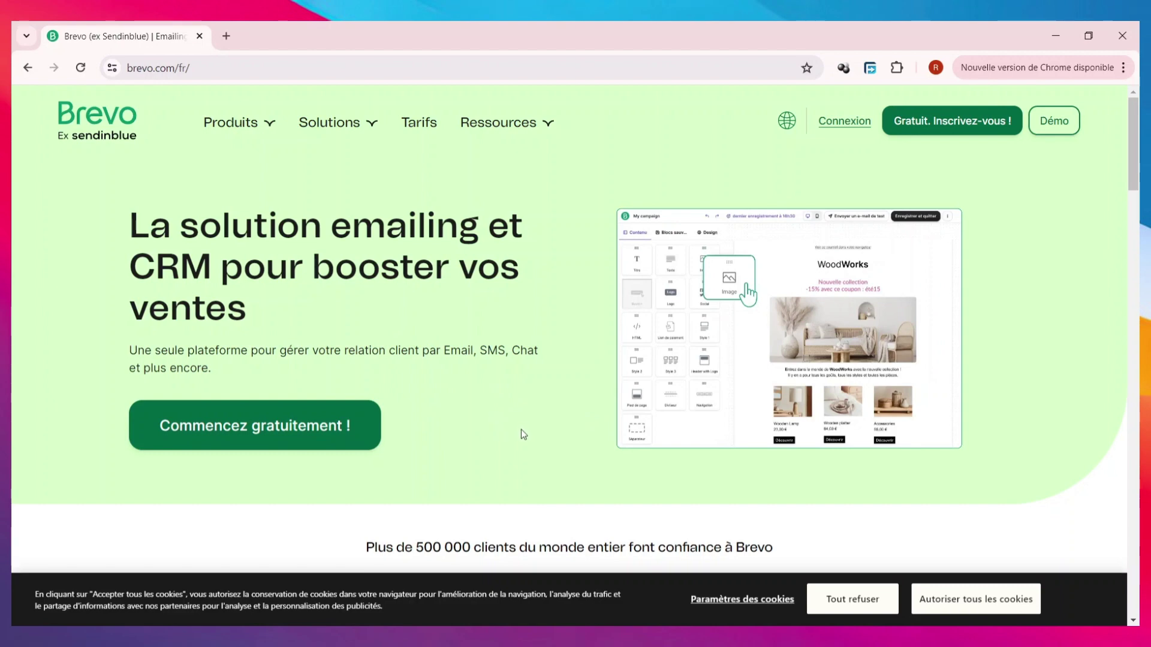
# - Scroll through the Brevo home page's platform overview, then bring up the Produits menu
pyautogui.scroll(-4, 523, 434)
pyautogui.scroll(-5, 516, 432)
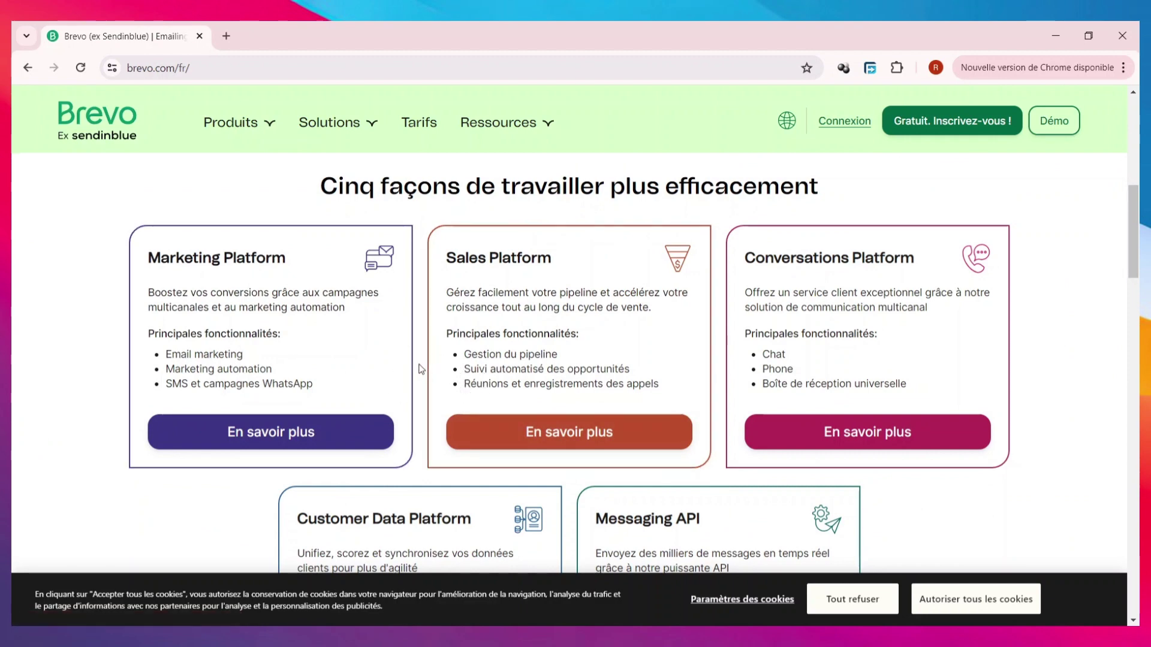
pyautogui.scroll(-1, 421, 368)
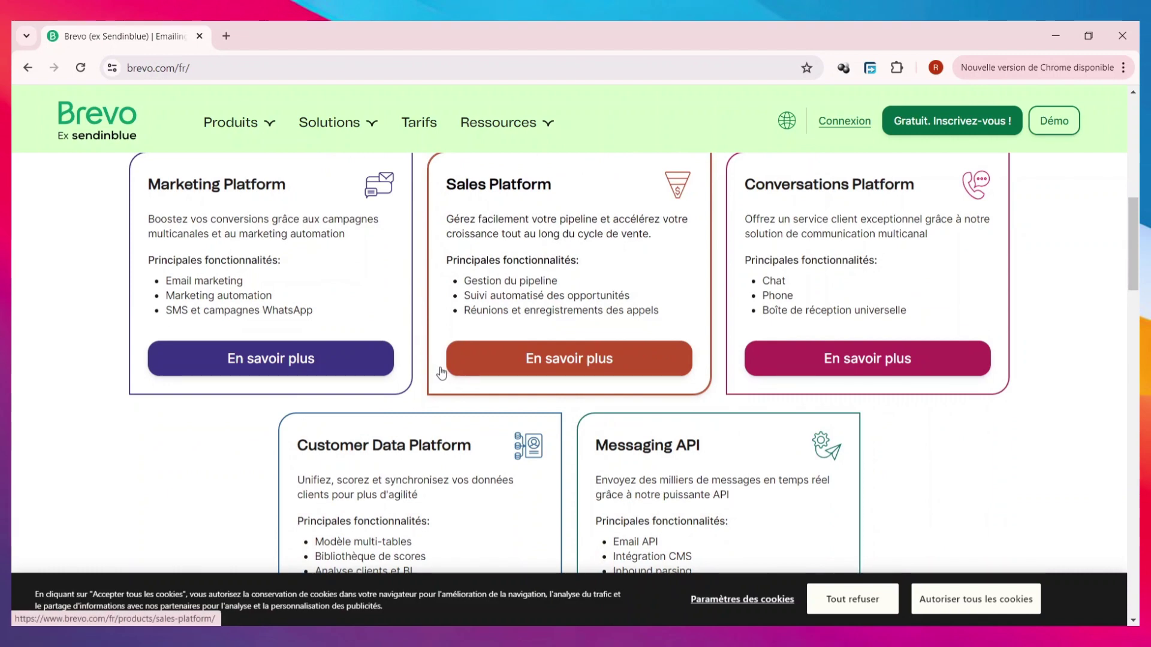
pyautogui.scroll(-1, 441, 374)
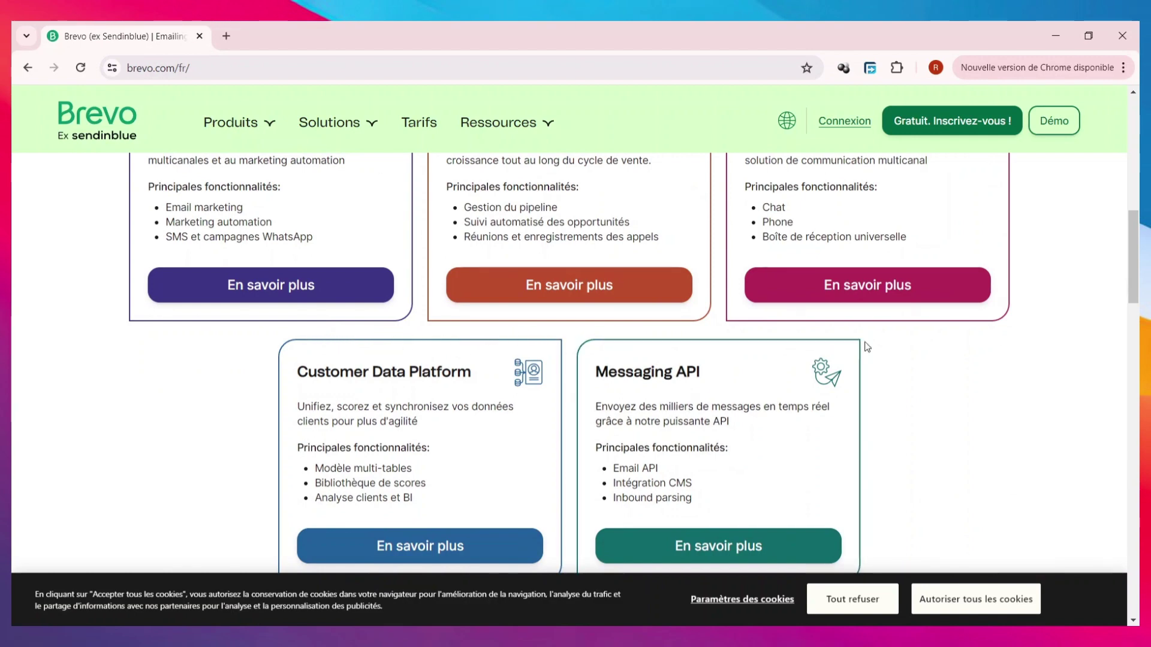
pyautogui.scroll(-4, 971, 426)
pyautogui.scroll(3, 984, 377)
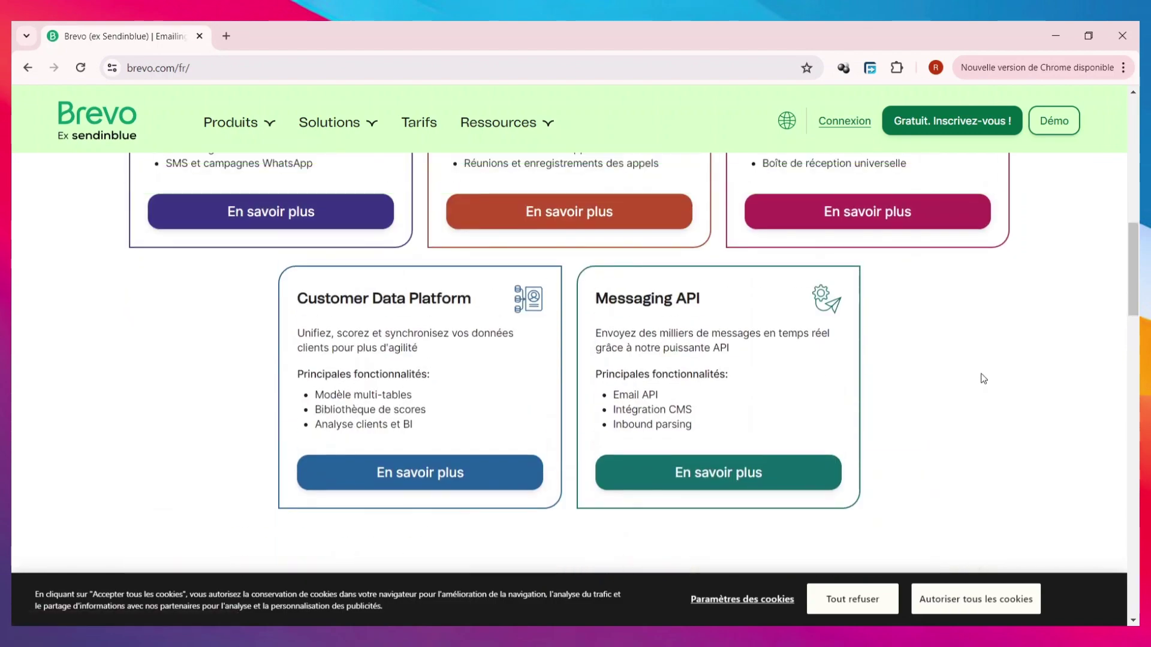
pyautogui.scroll(-4, 983, 406)
pyautogui.scroll(5, 983, 406)
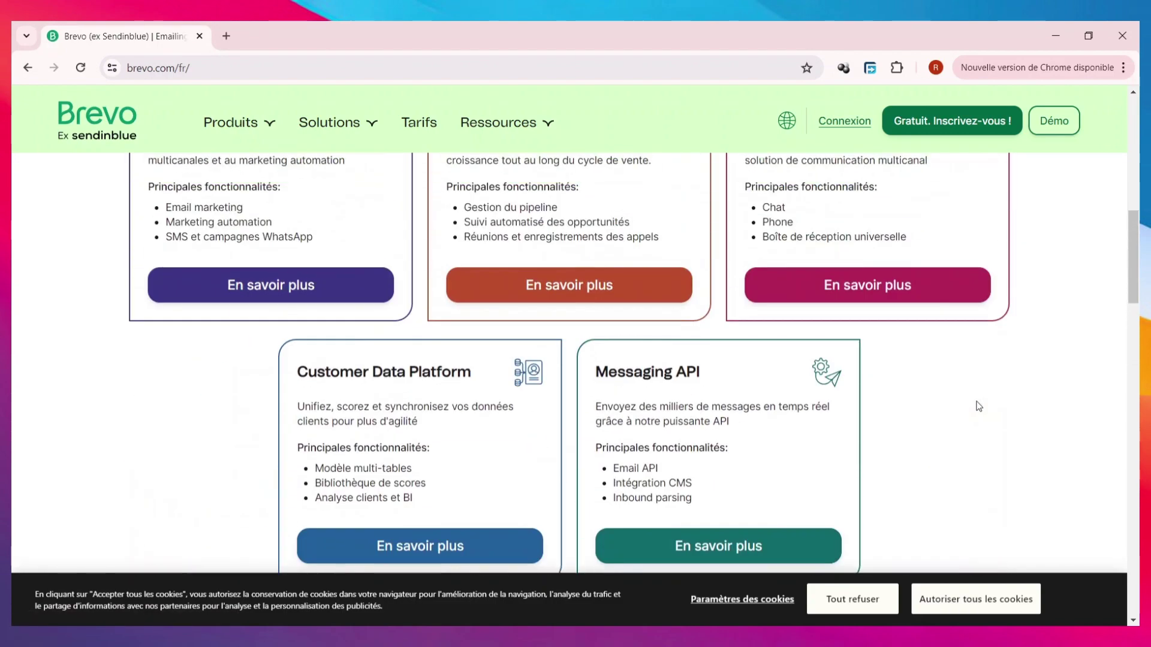
pyautogui.scroll(-7, 977, 404)
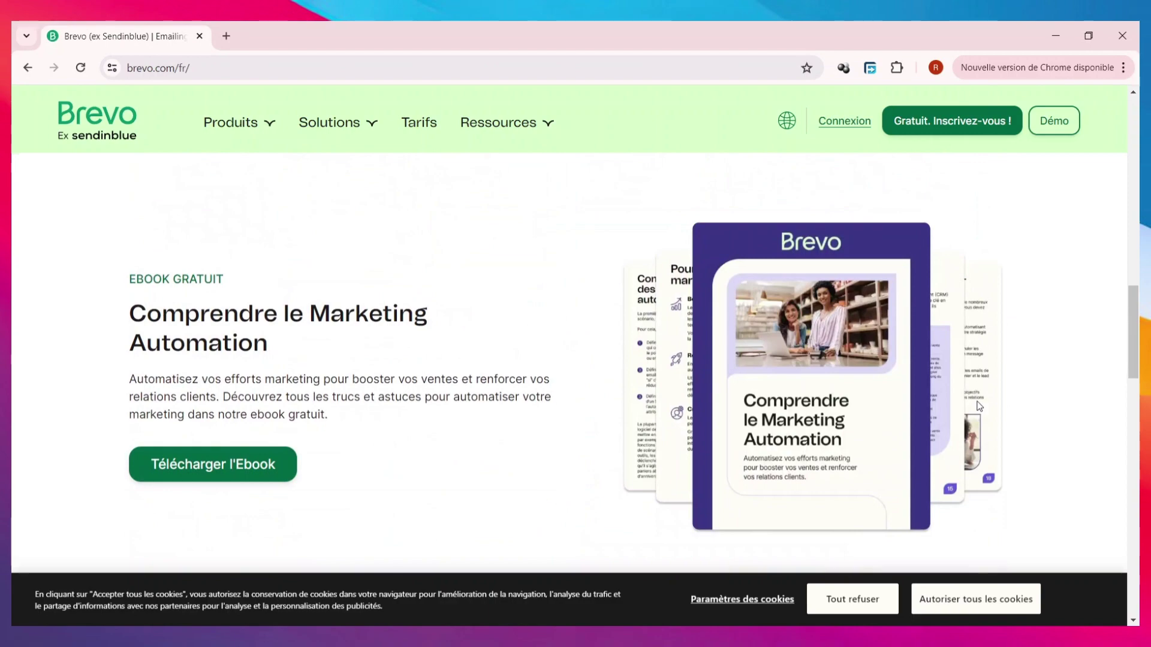
pyautogui.scroll(-3, 980, 406)
pyautogui.scroll(-6, 979, 407)
pyautogui.scroll(14, 975, 404)
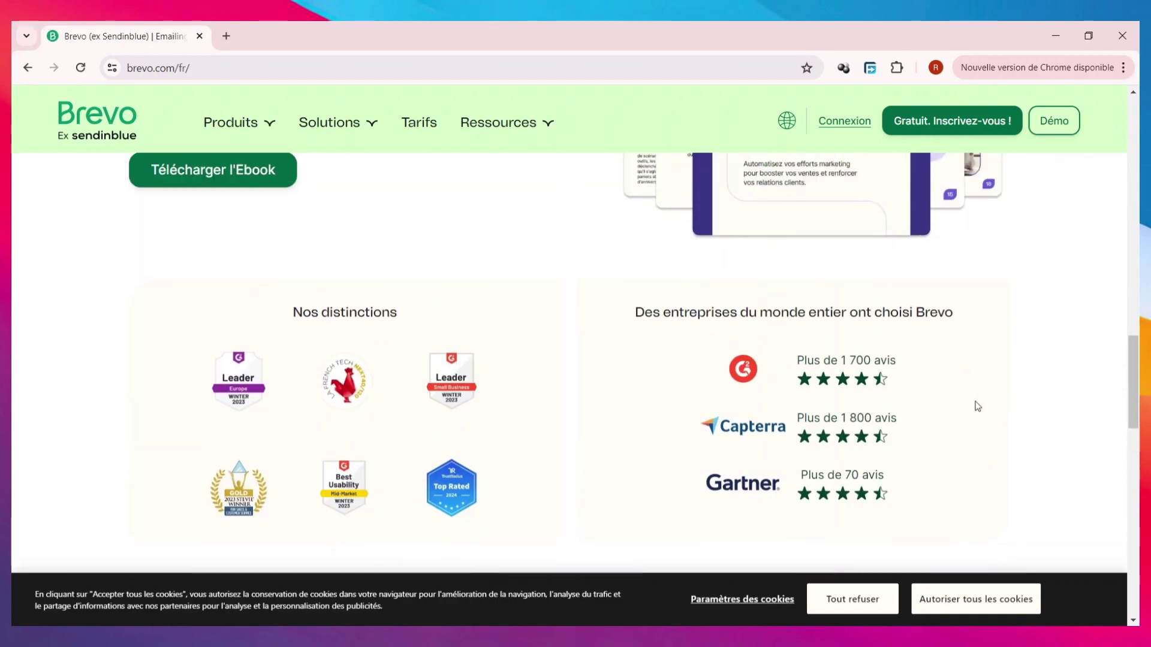
pyautogui.scroll(-6, 921, 387)
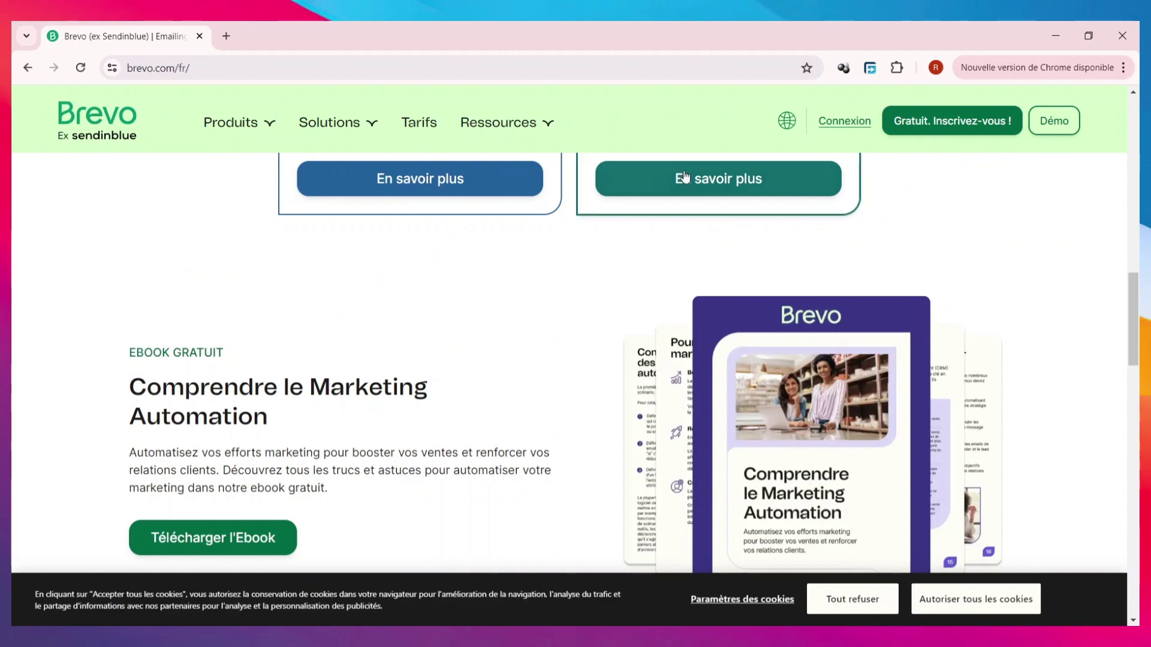
pyautogui.moveTo(250, 122)
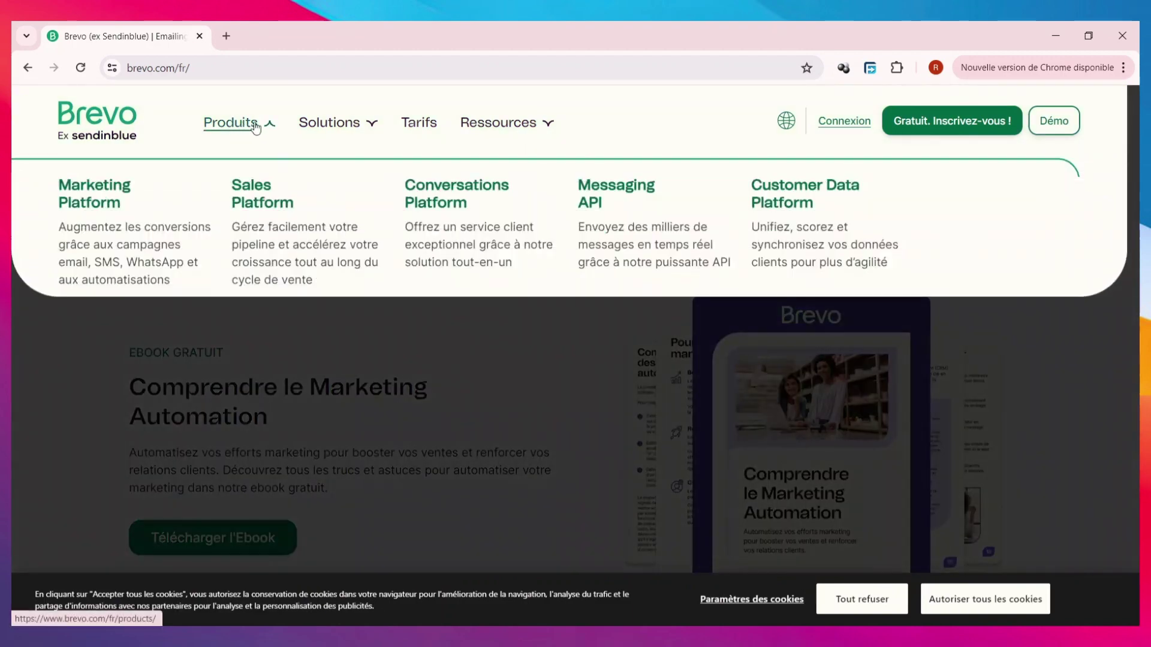
# - Open Marketing Platform and read its AI, enriched data, automation and sales-collaboration features
pyautogui.click(123, 203)
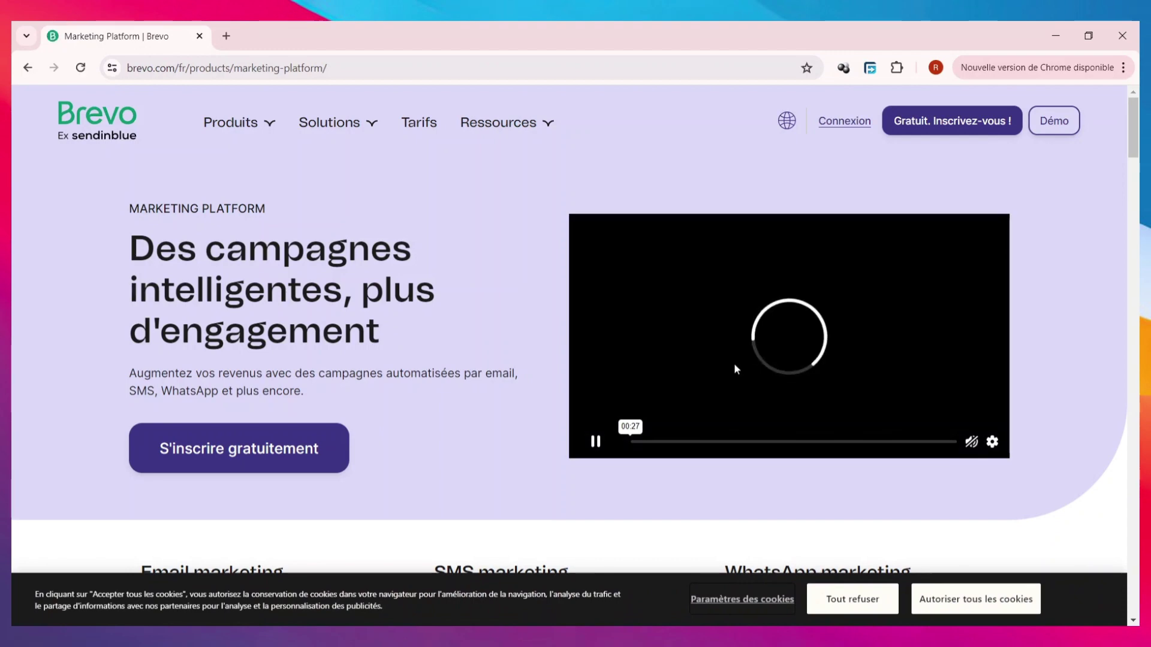
pyautogui.scroll(-2, 497, 355)
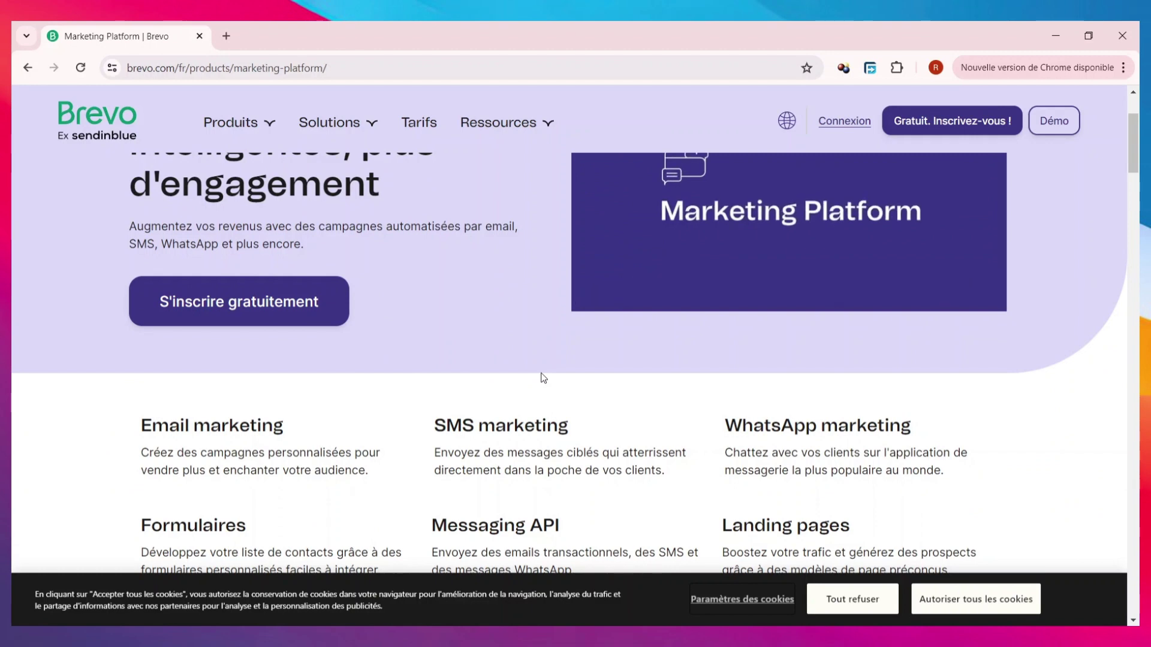
pyautogui.scroll(-1, 454, 374)
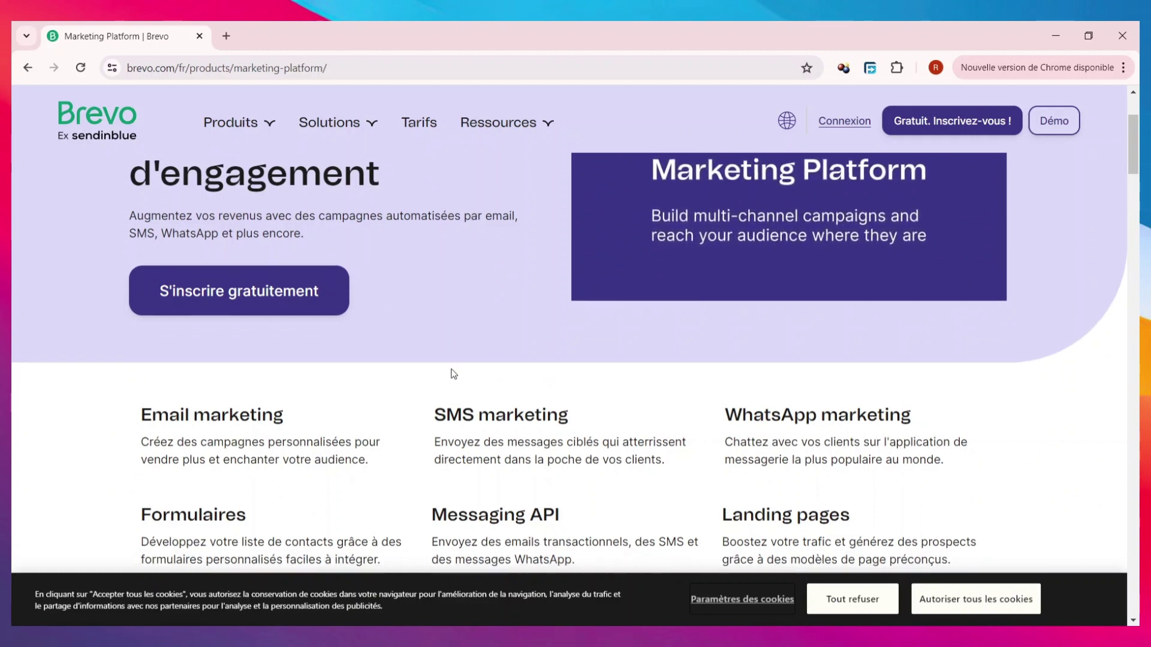
pyautogui.scroll(-2, 454, 374)
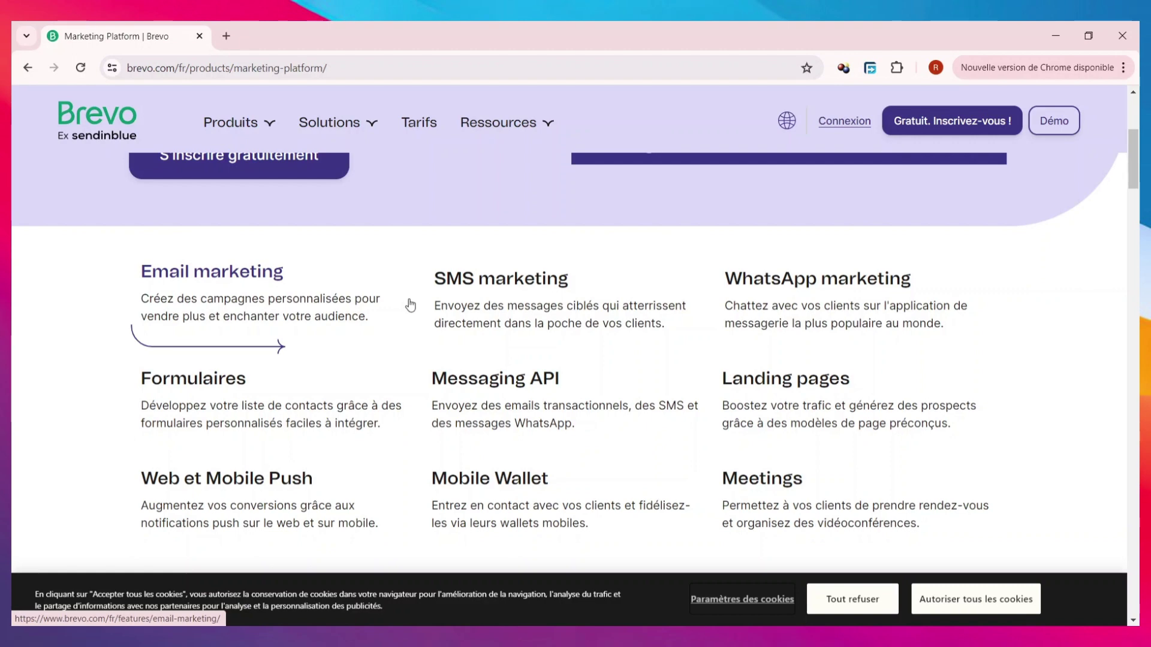
pyautogui.scroll(-3, 527, 336)
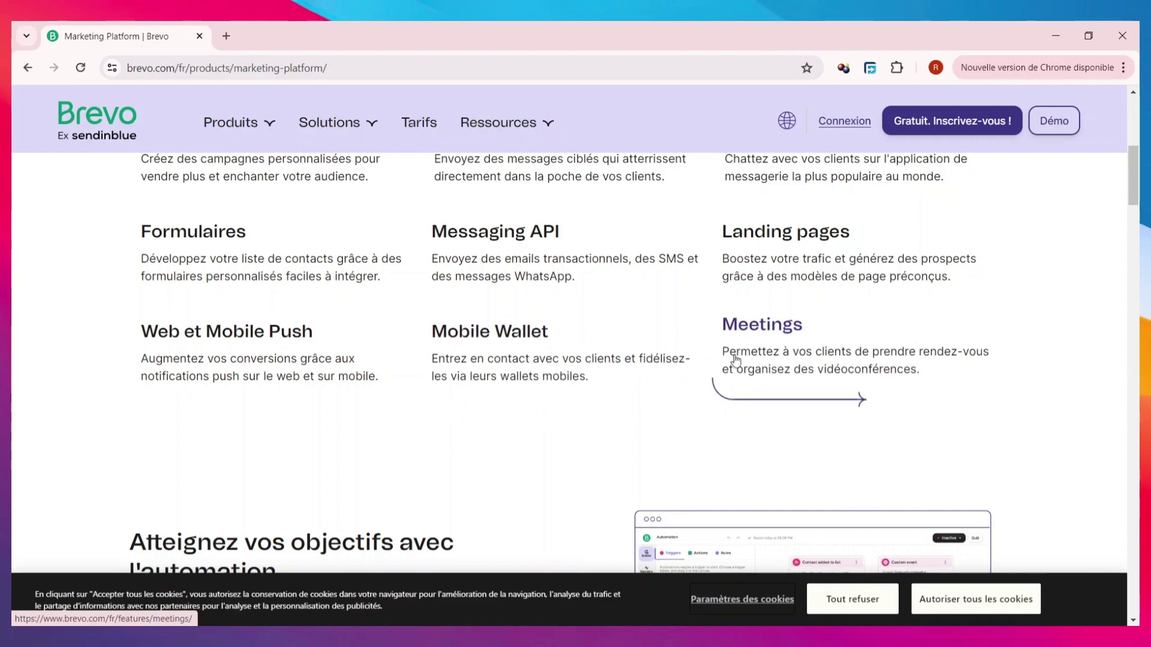
pyautogui.scroll(-3, 743, 364)
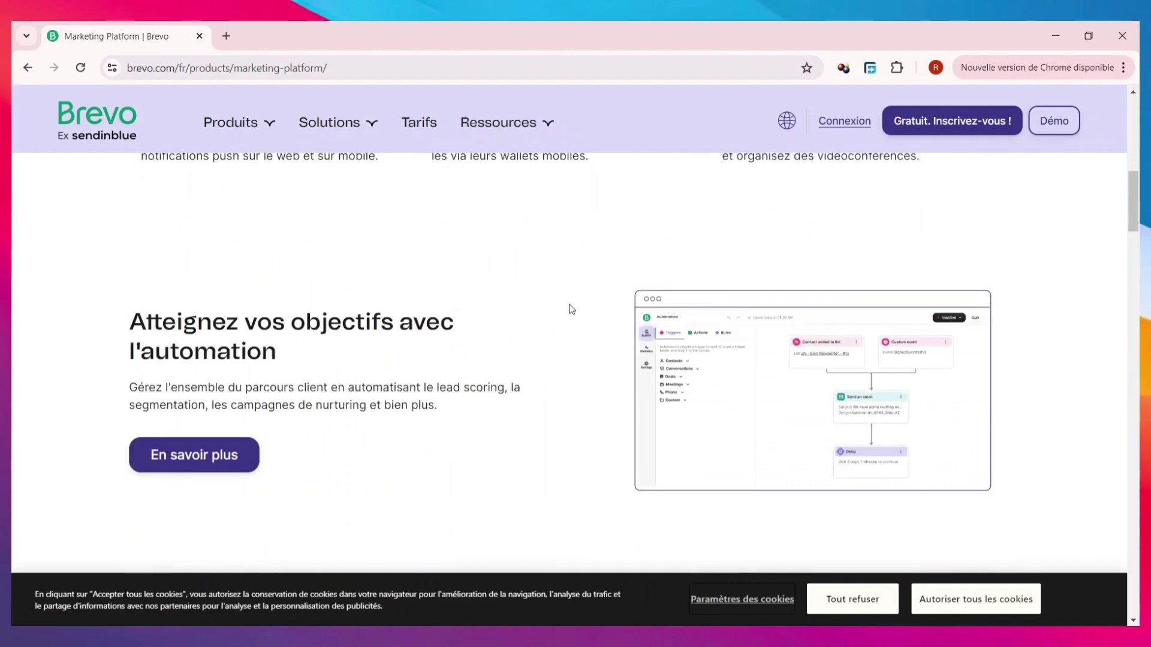
pyautogui.scroll(-4, 540, 353)
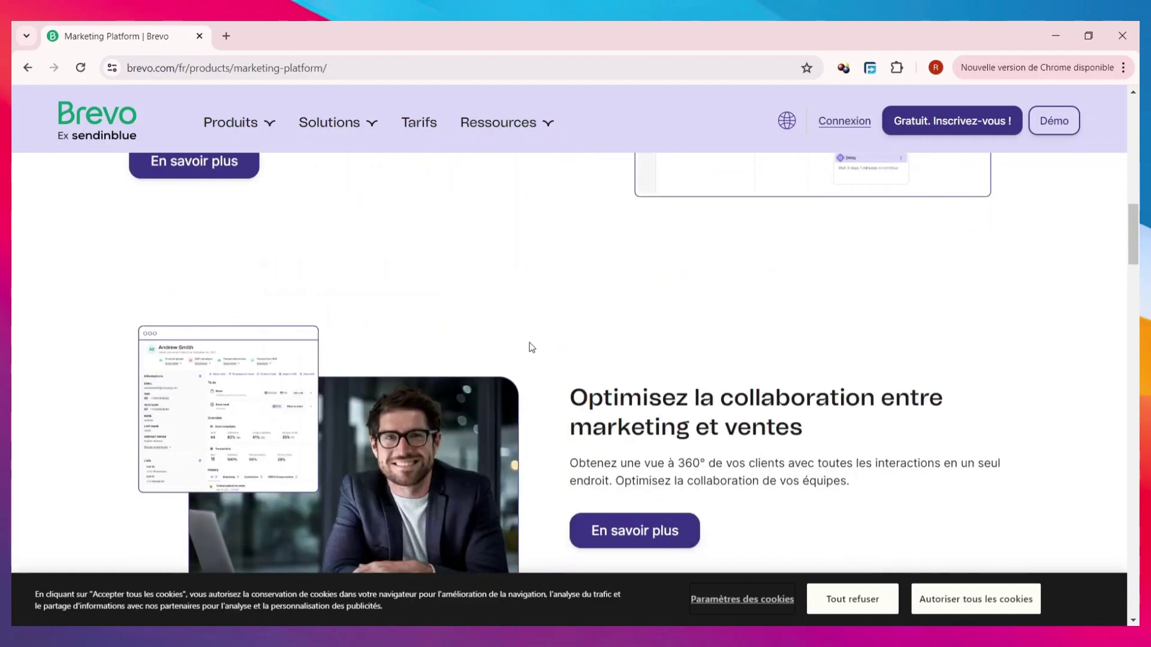
pyautogui.scroll(-6, 554, 353)
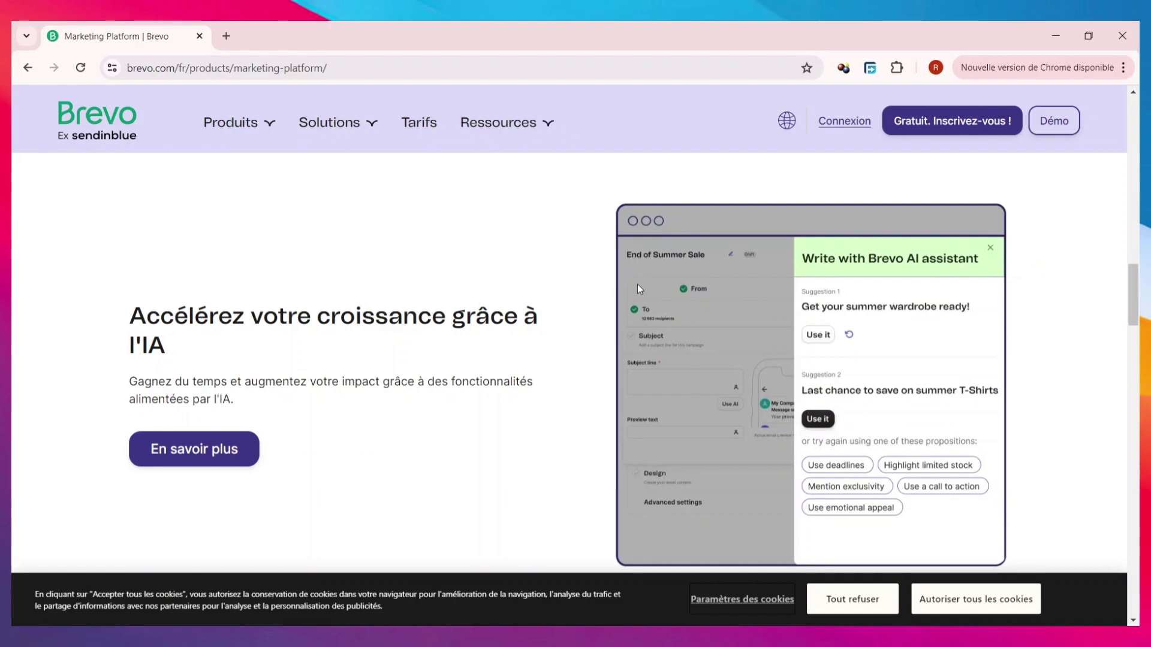
pyautogui.scroll(-7, 656, 357)
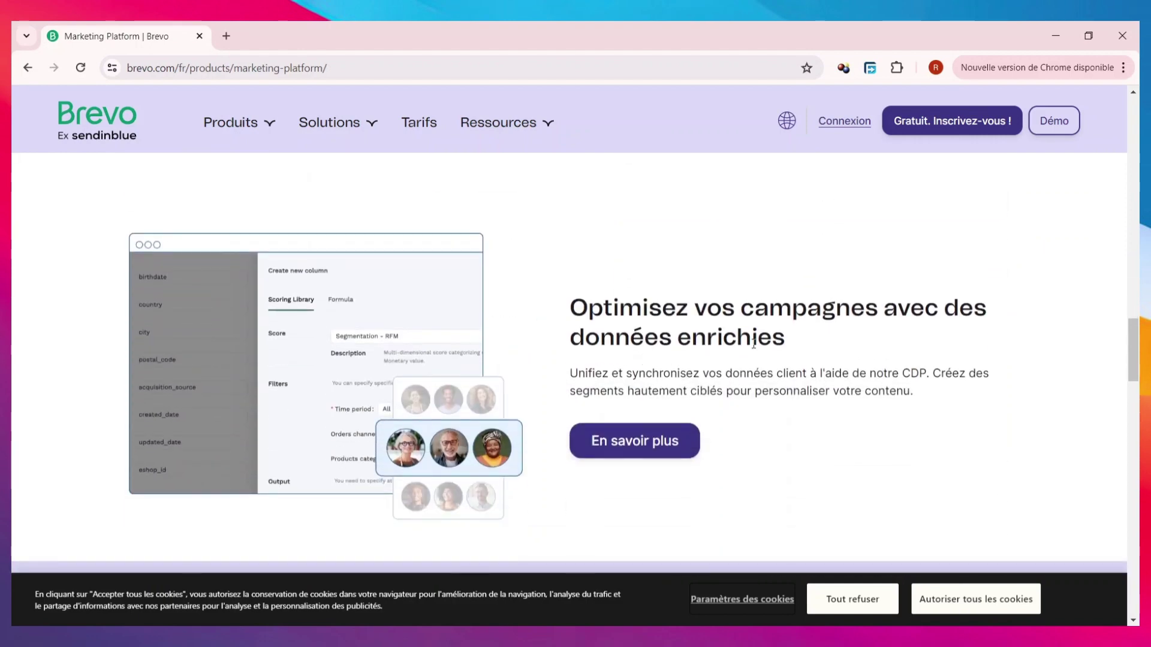
pyautogui.scroll(-1, 869, 371)
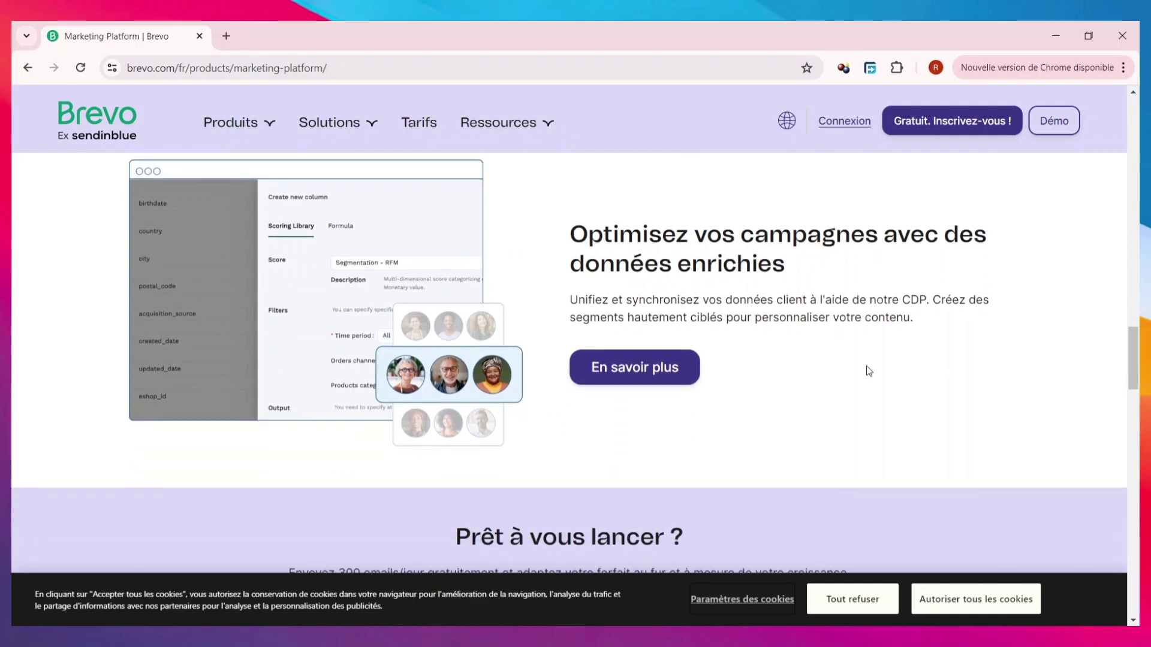
pyautogui.scroll(-2, 868, 369)
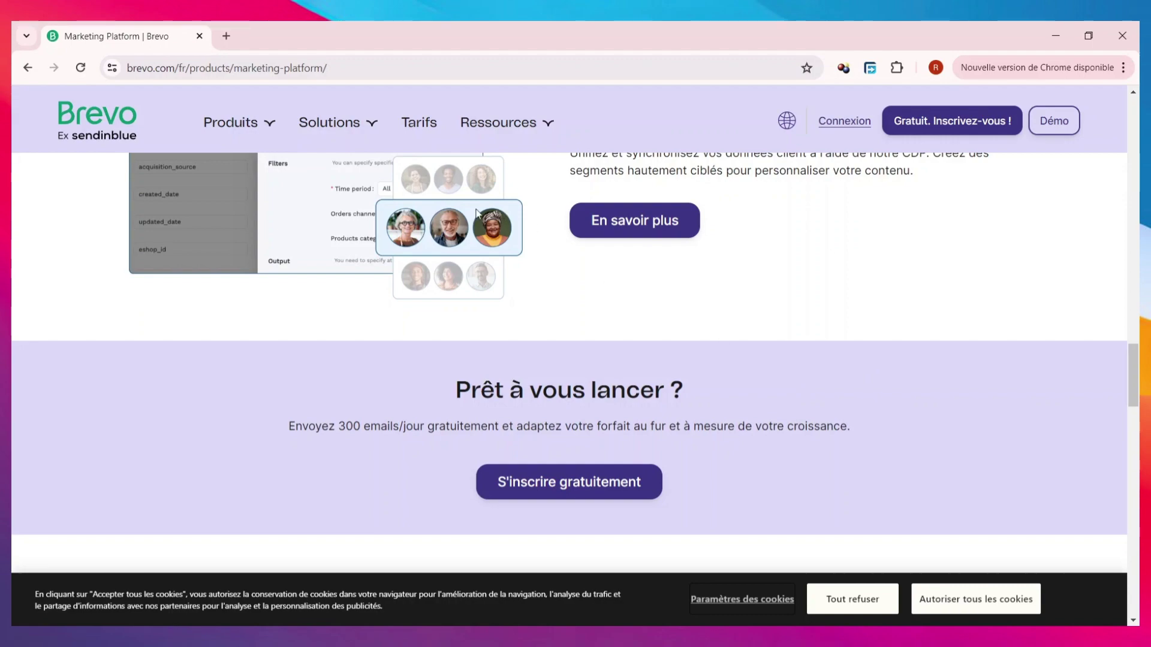
pyautogui.scroll(4, 747, 367)
pyautogui.scroll(17, 746, 362)
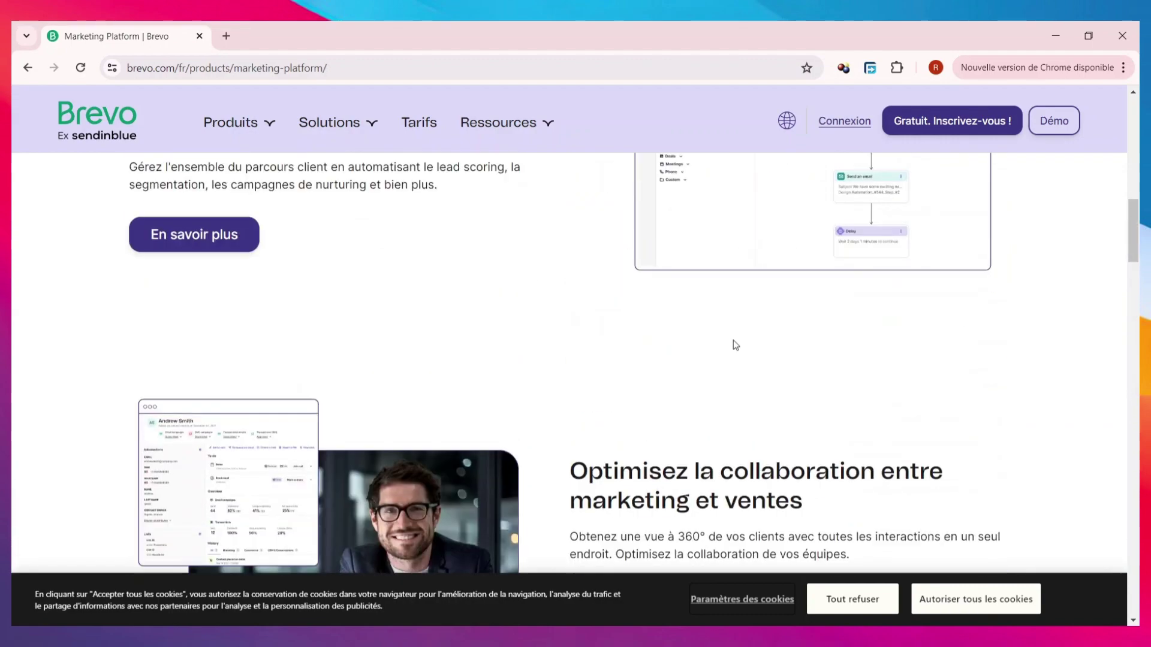
pyautogui.moveTo(249, 136)
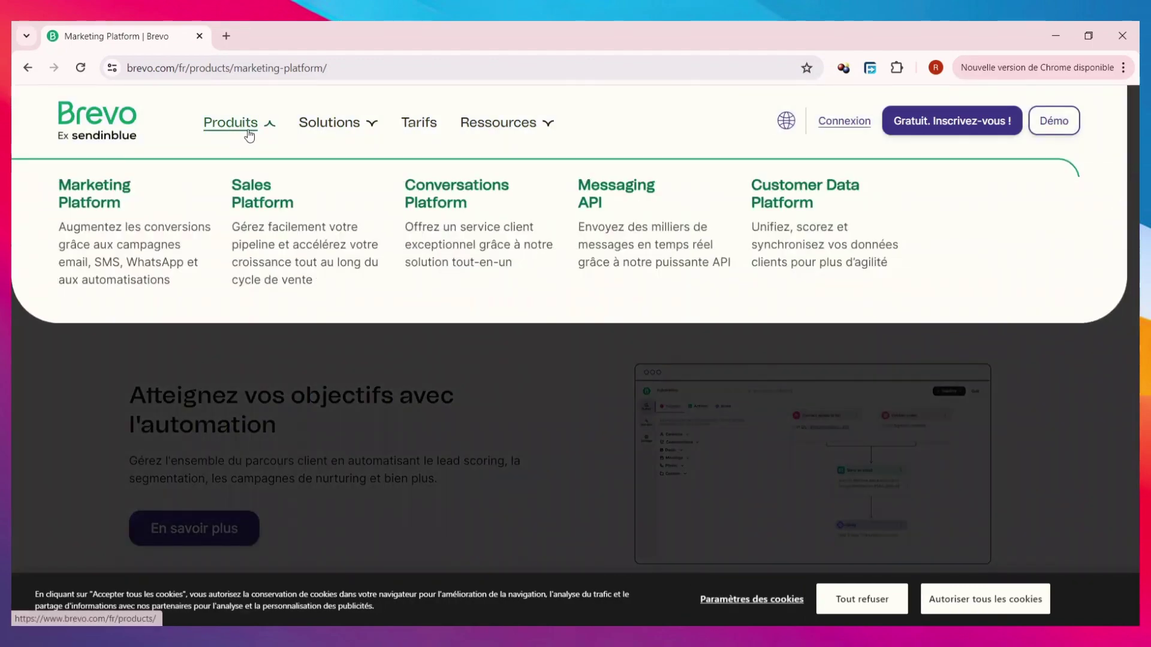
# - Browse the Sales Platform page's features, then go to the Conversations Platform page
pyautogui.click(292, 199)
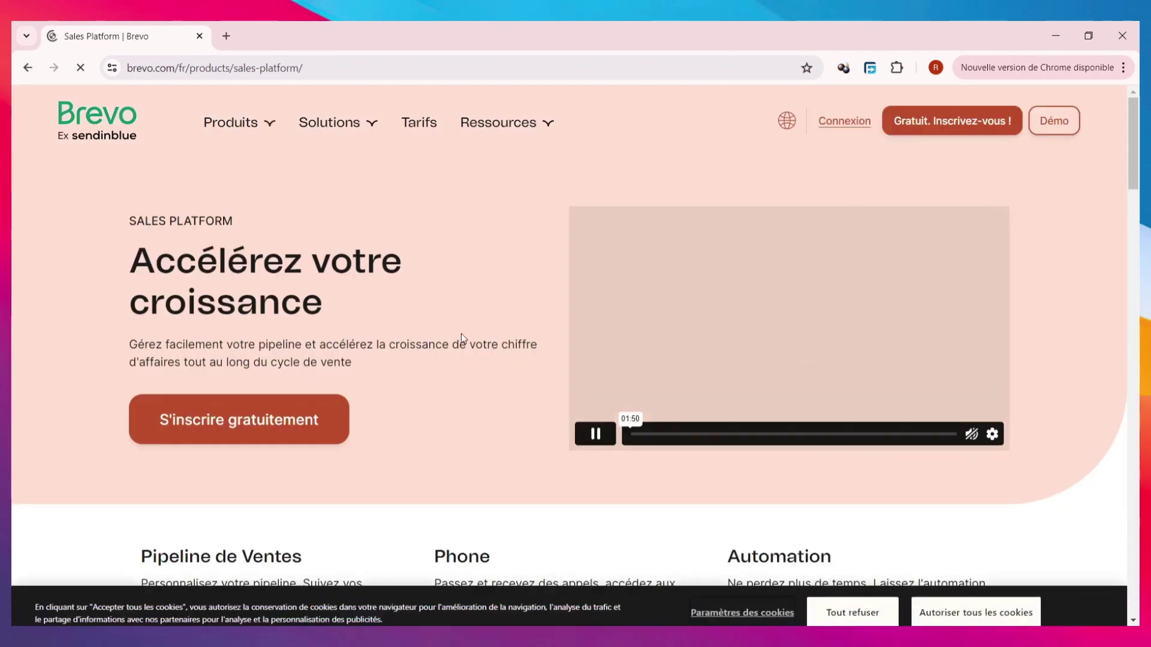
pyautogui.scroll(-1, 461, 328)
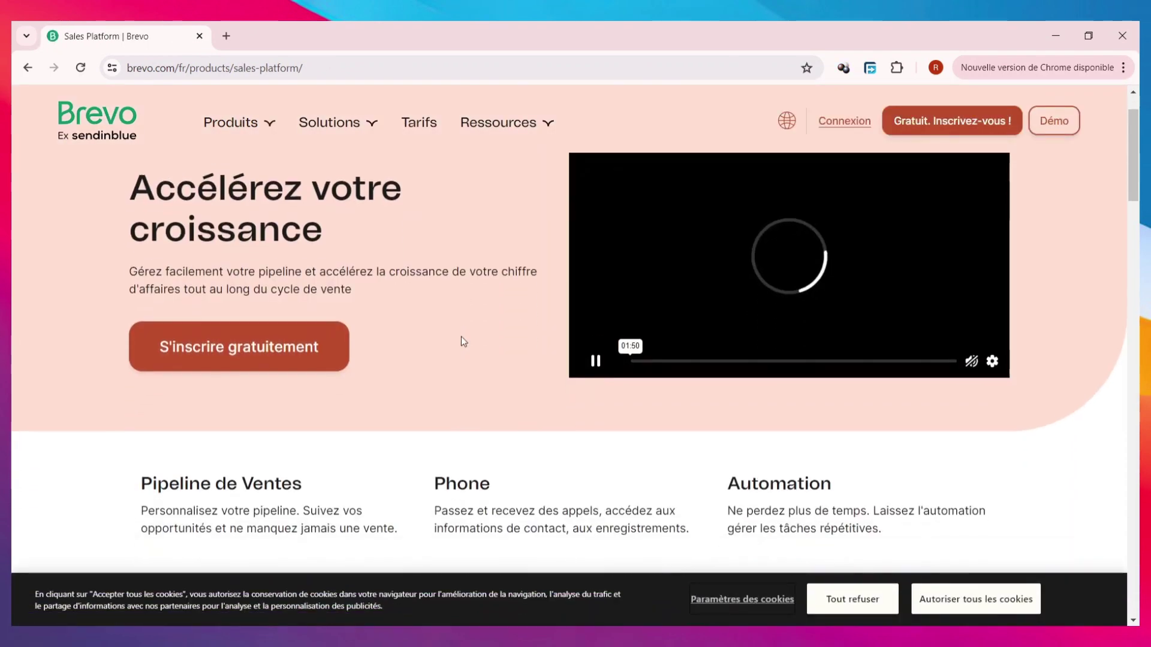
pyautogui.scroll(-2, 462, 341)
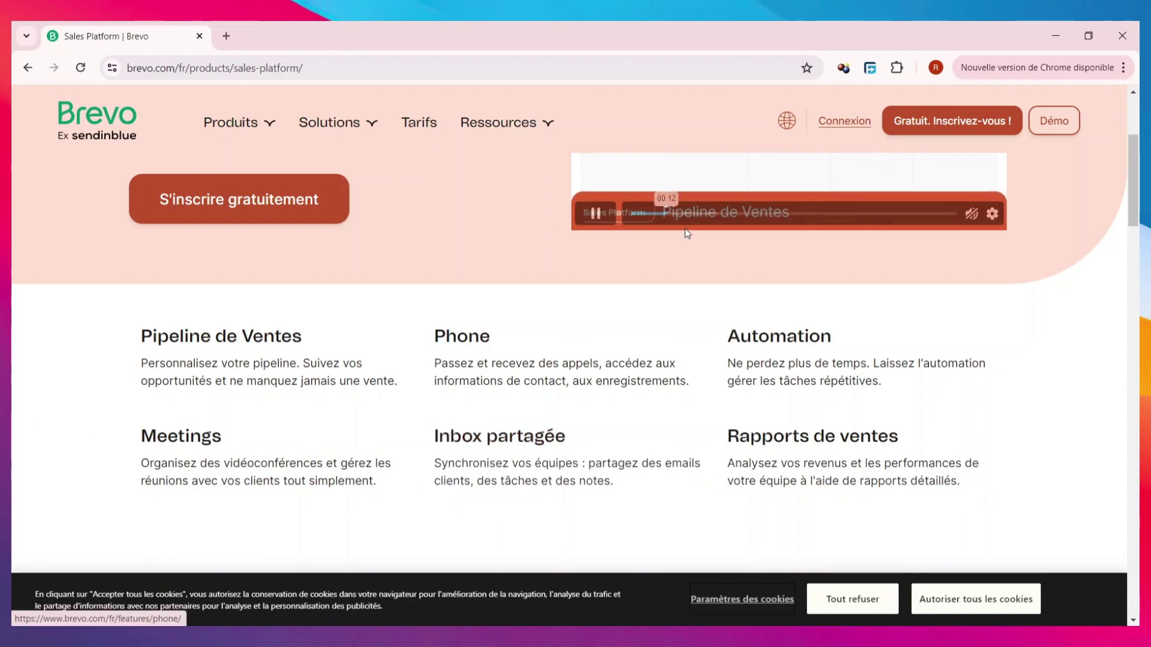
pyautogui.scroll(-1, 687, 234)
pyautogui.scroll(-1, 687, 234)
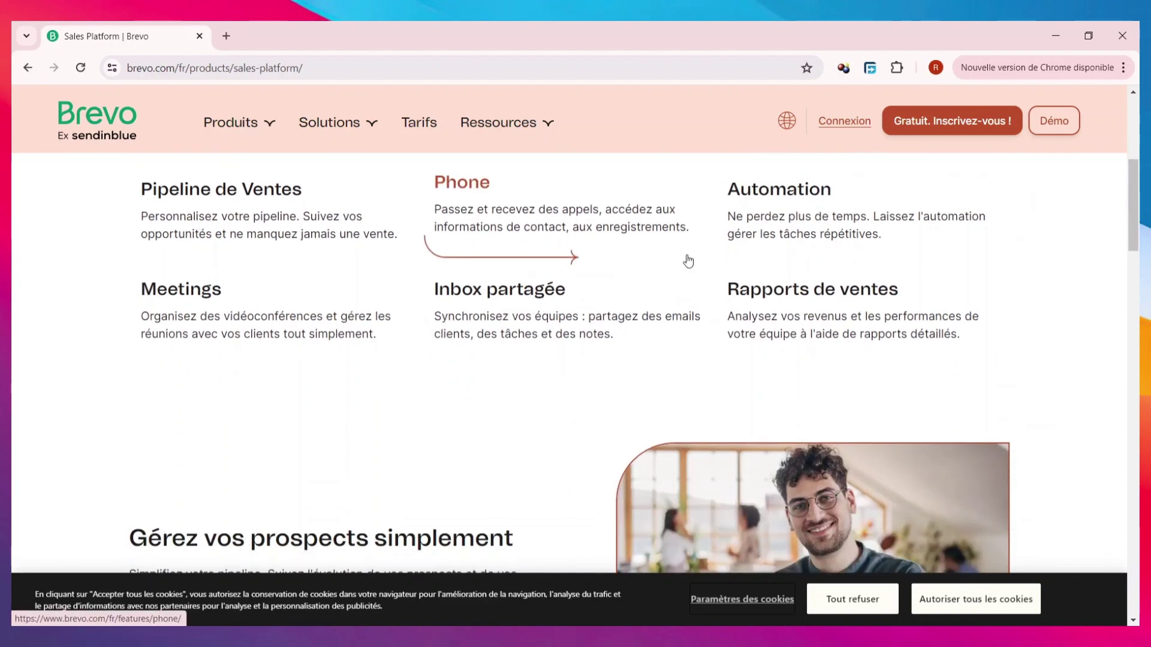
pyautogui.scroll(-1, 688, 260)
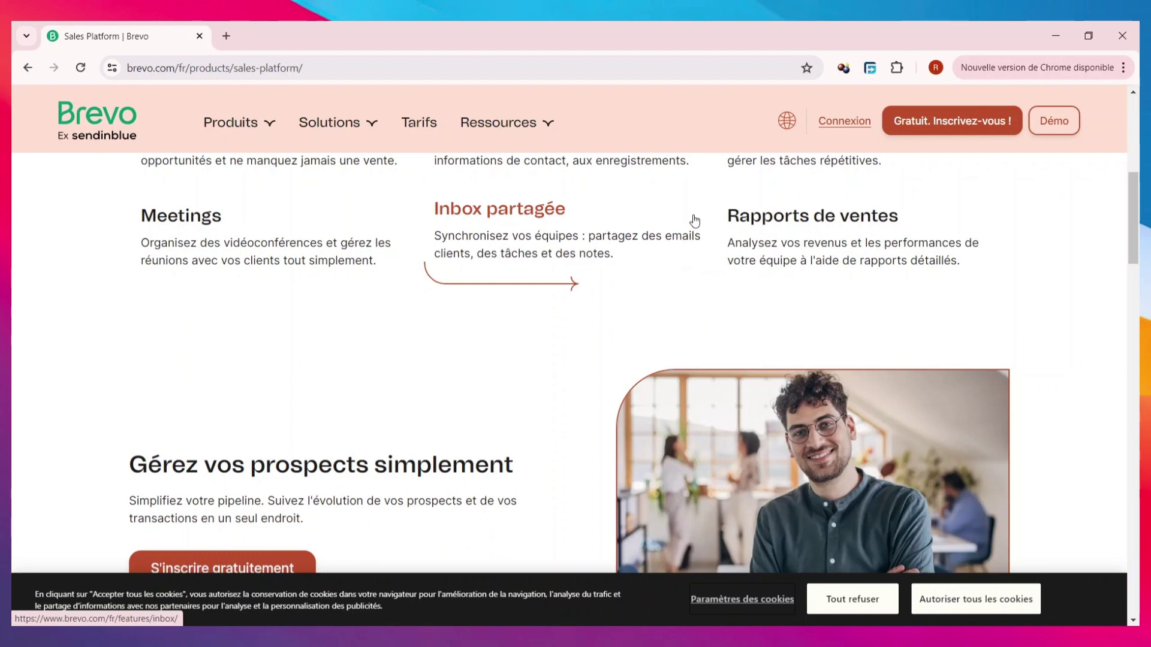
pyautogui.scroll(-2, 562, 346)
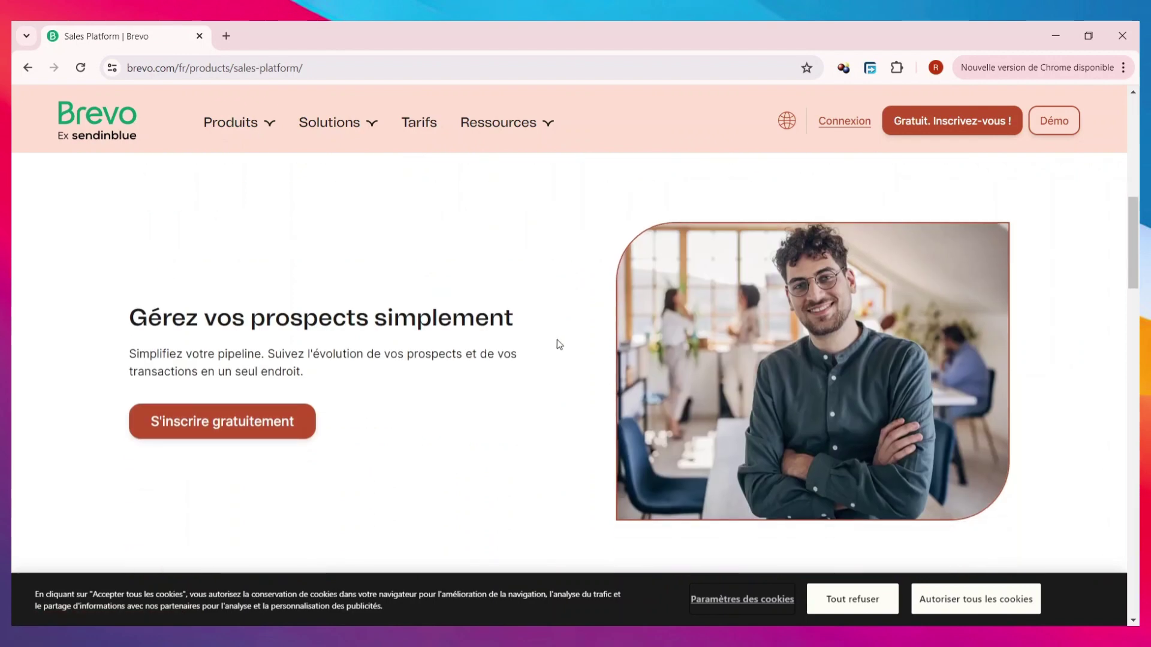
pyautogui.scroll(-2, 556, 339)
pyautogui.scroll(-2, 556, 340)
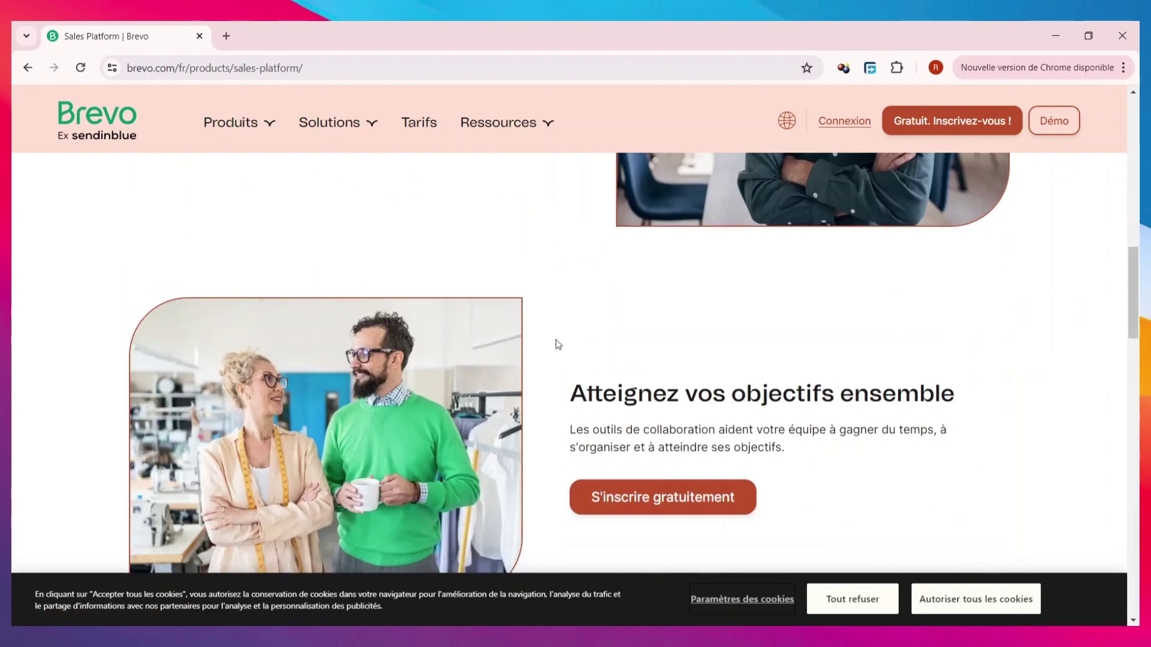
pyautogui.moveTo(231, 122)
pyautogui.click(479, 196)
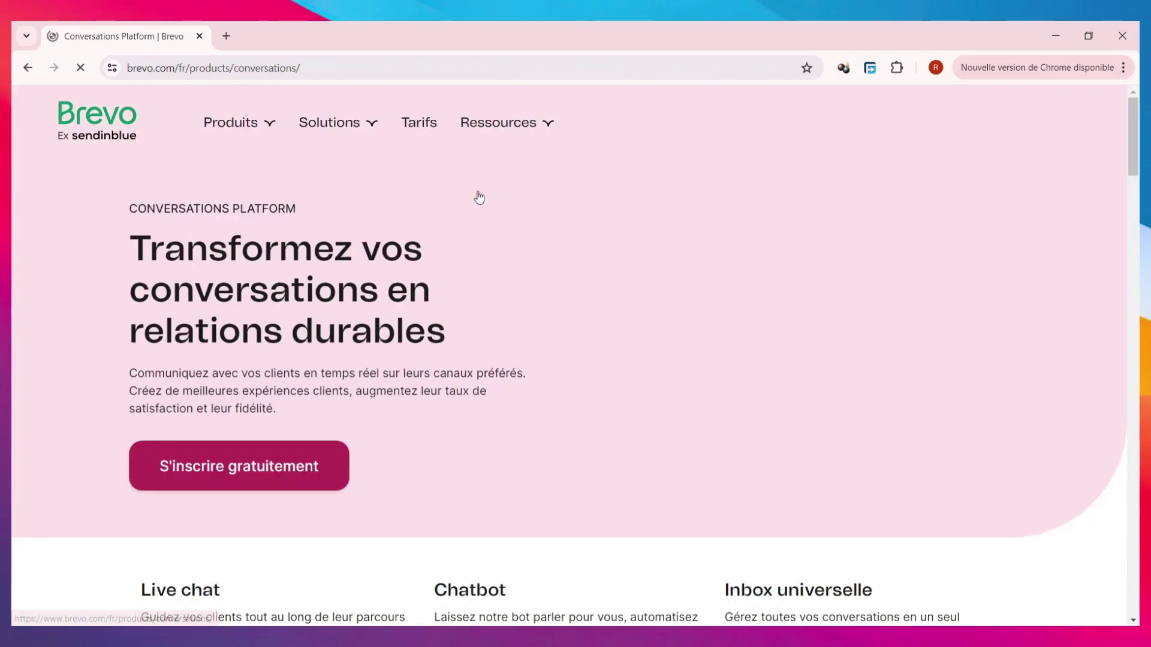
pyautogui.scroll(-2, 469, 292)
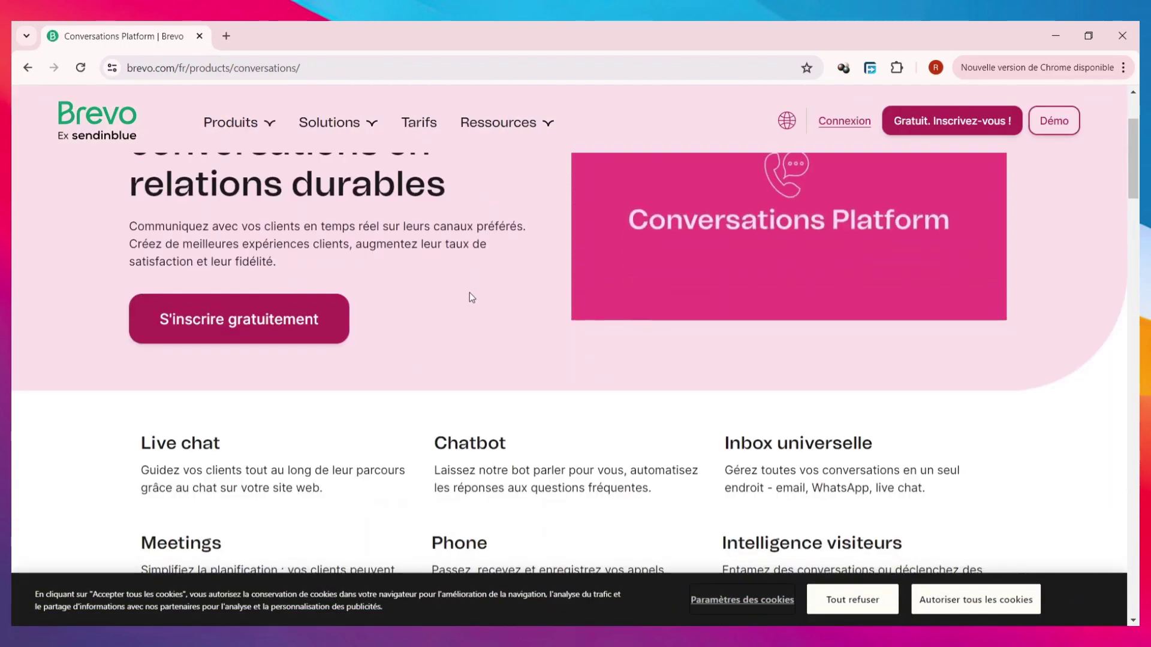
pyautogui.scroll(-2, 471, 294)
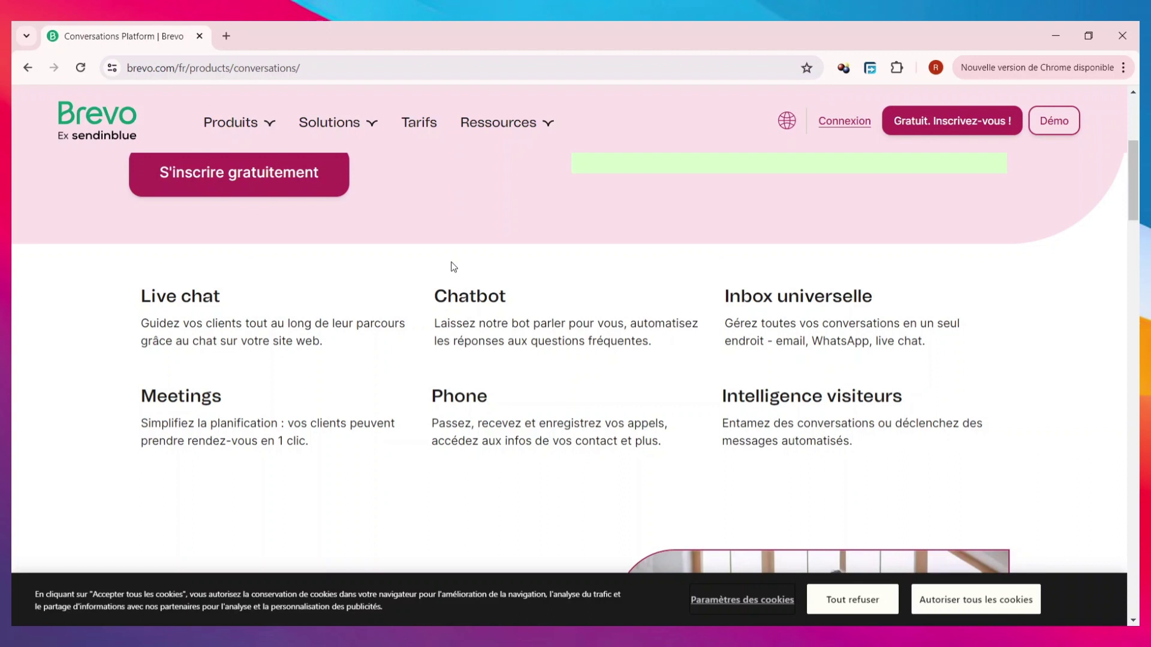
pyautogui.scroll(-10, 586, 268)
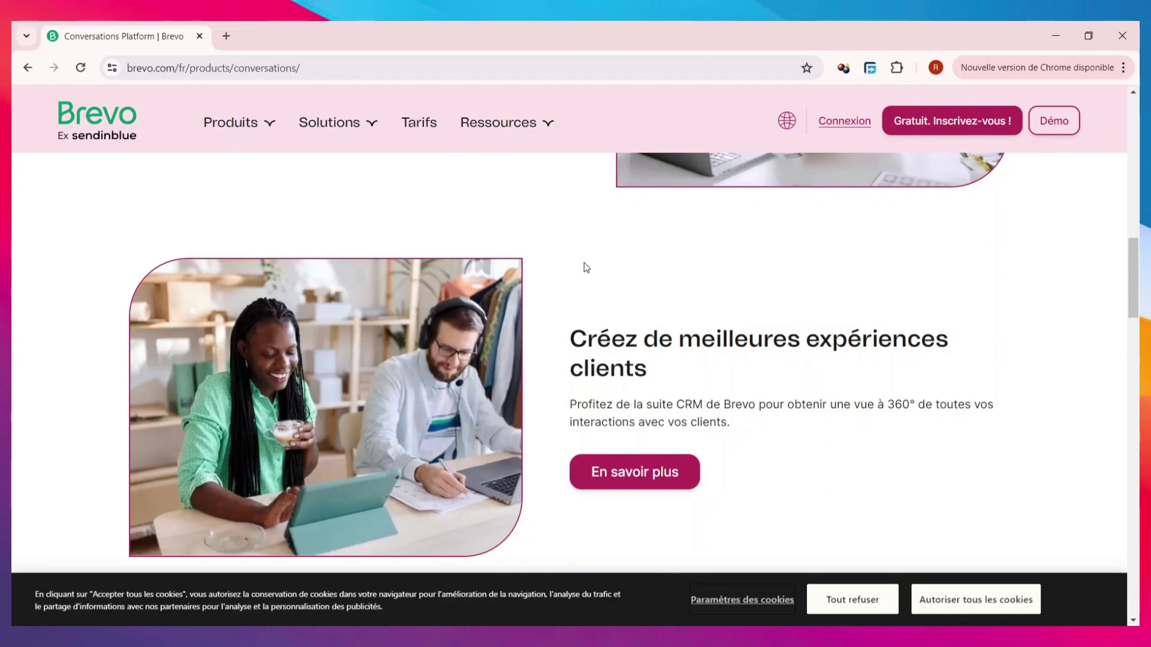
pyautogui.scroll(-5, 546, 323)
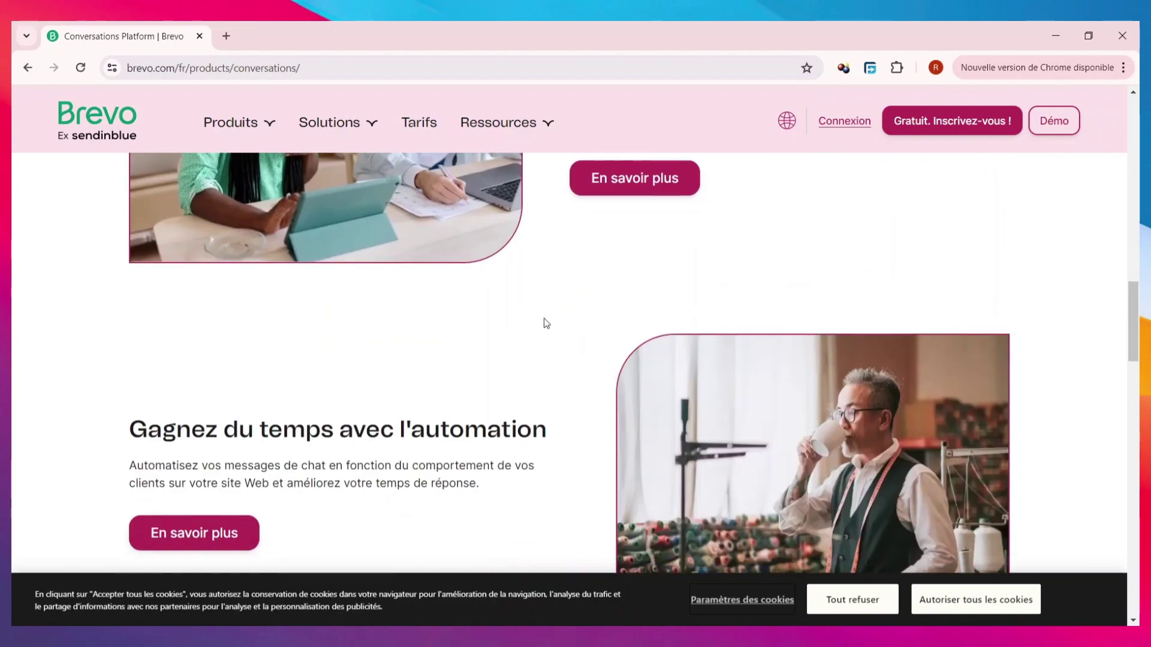
pyautogui.scroll(-5, 689, 260)
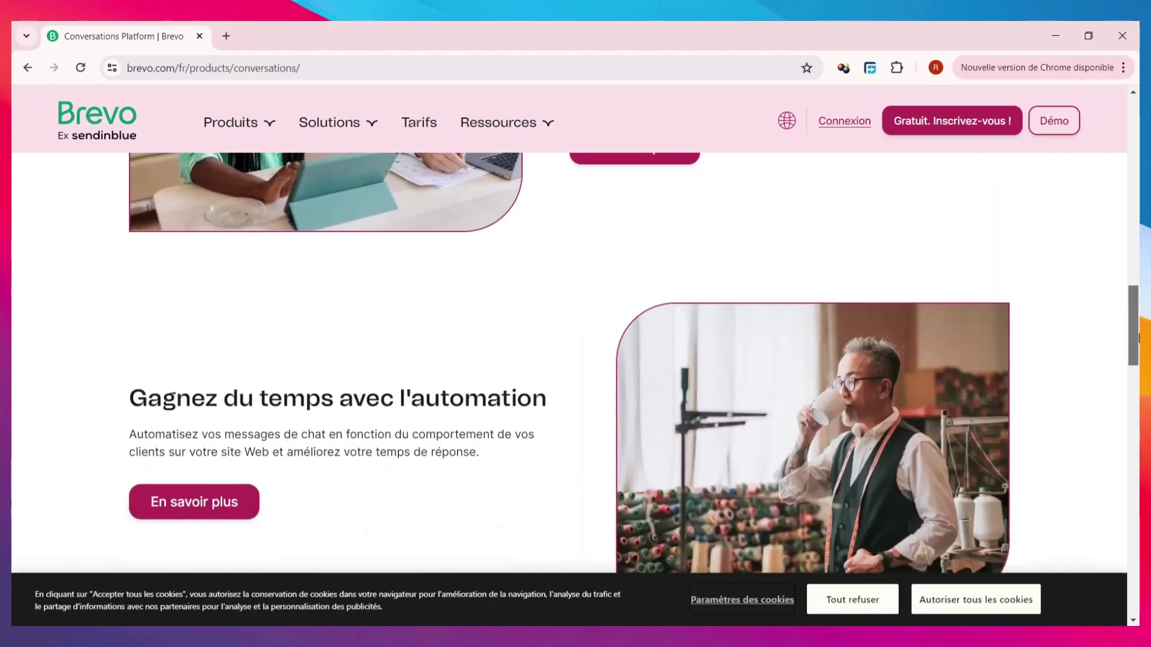
pyautogui.scroll(4, 483, 458)
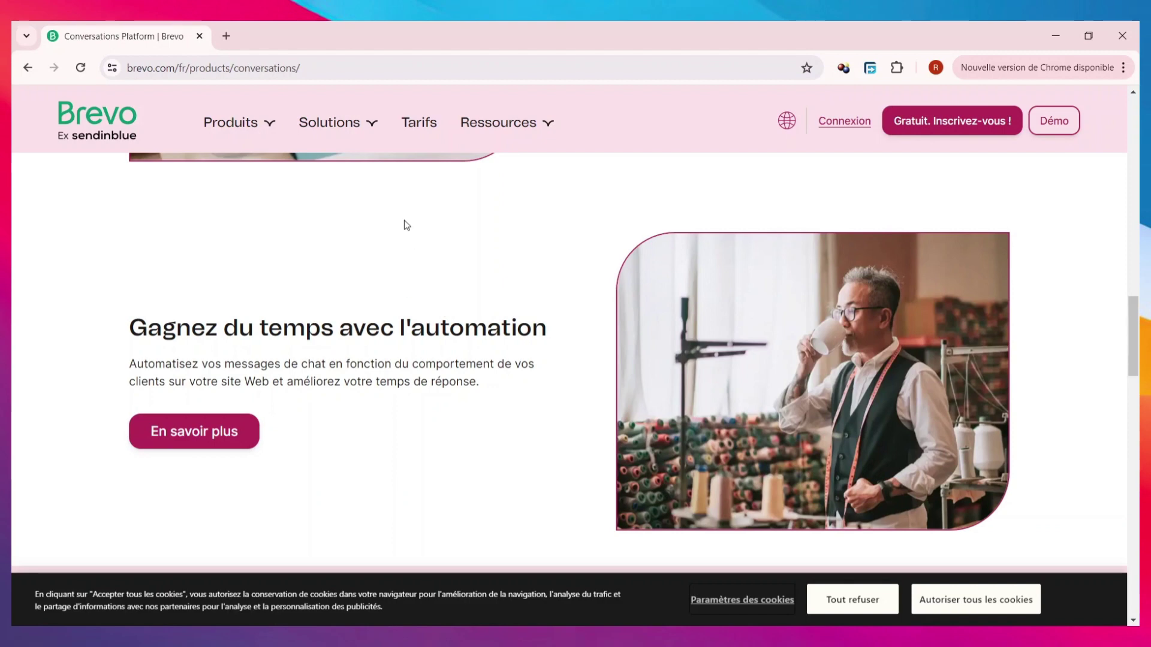
pyautogui.moveTo(234, 123)
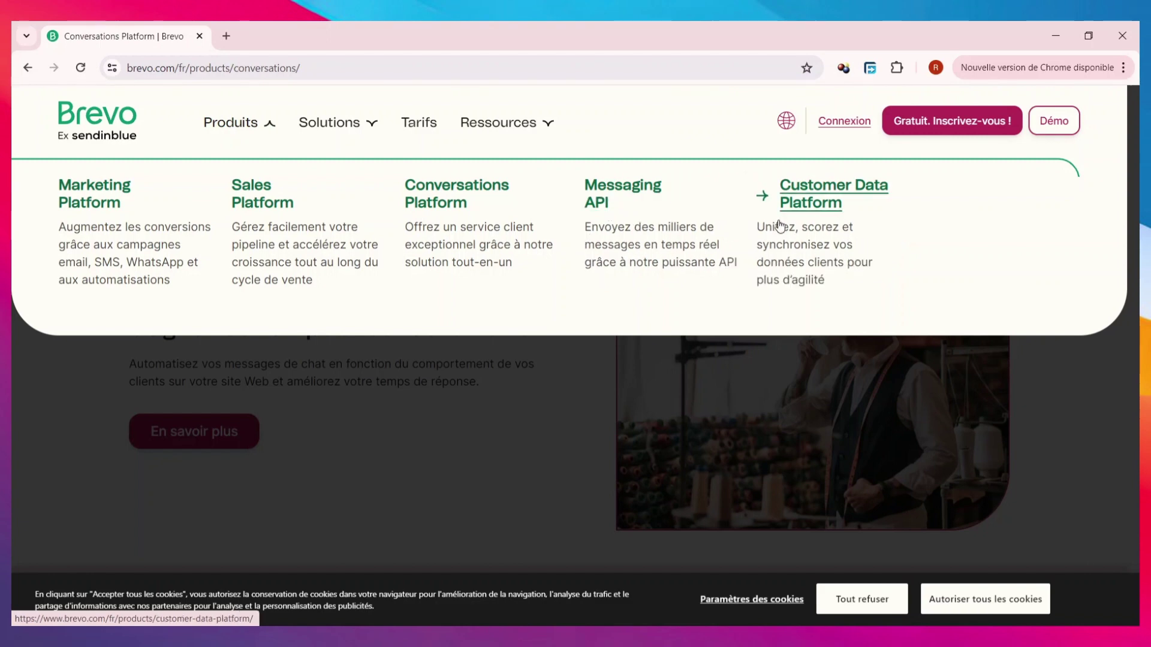
pyautogui.moveTo(360, 128)
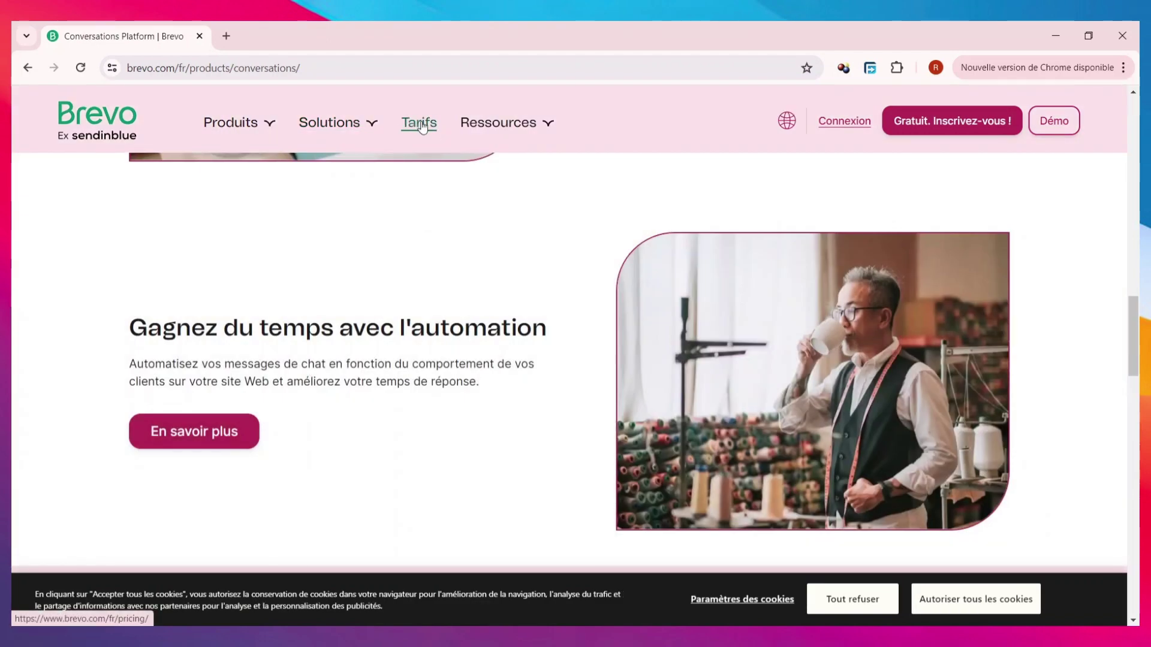
# - Open the Tarifs page and review the Marketing Platform plan cards, Starter at 9 $US/mois
pyautogui.click(422, 125)
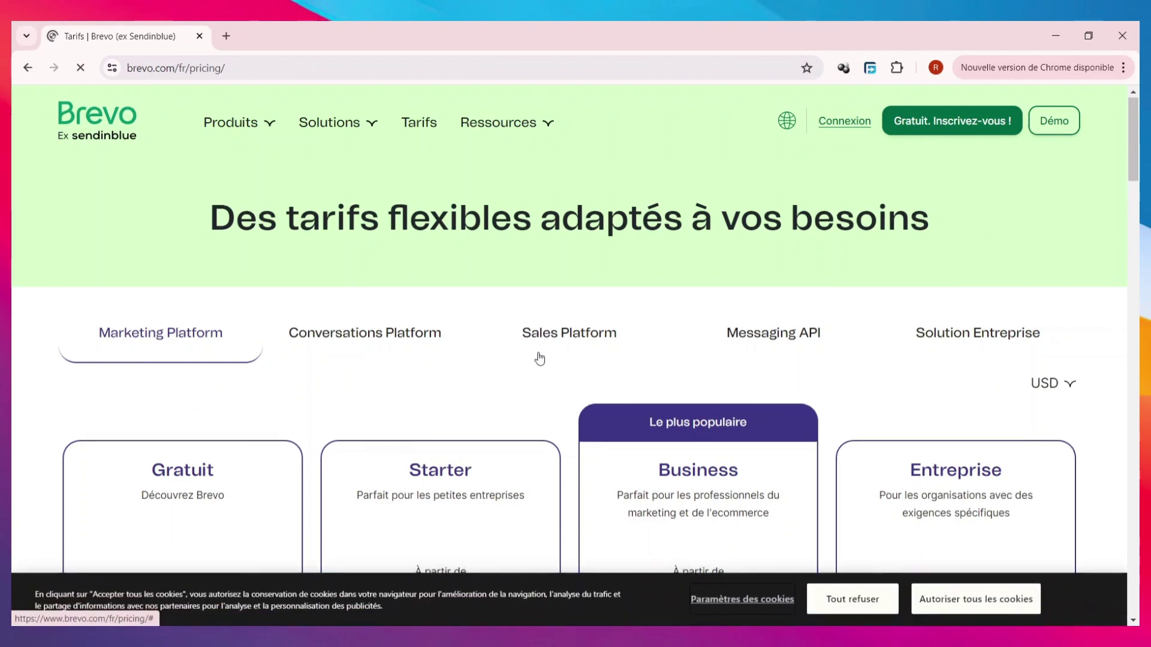
pyautogui.scroll(-3, 527, 357)
pyautogui.scroll(3, 527, 358)
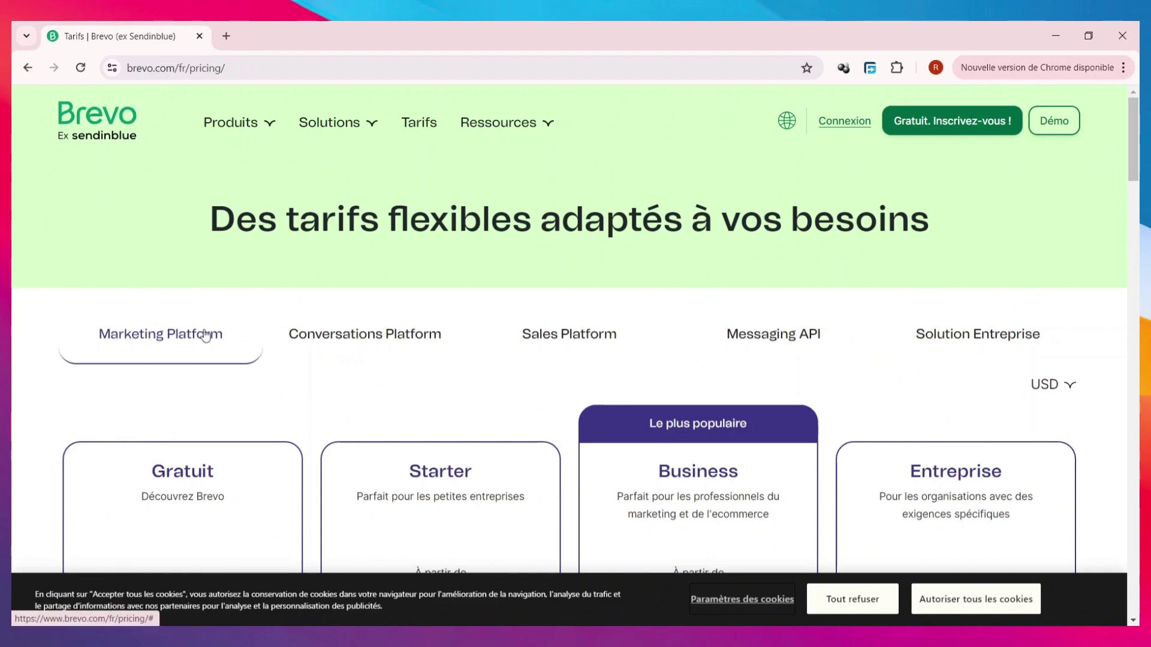
pyautogui.scroll(-3, 315, 353)
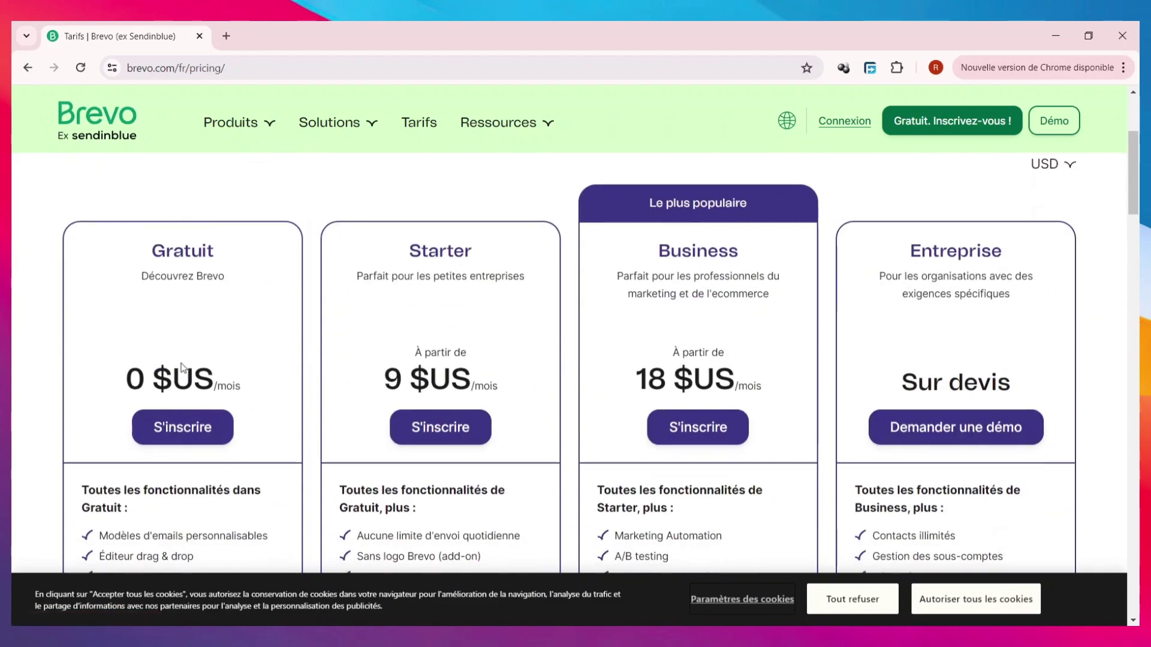
pyautogui.scroll(-1, 398, 360)
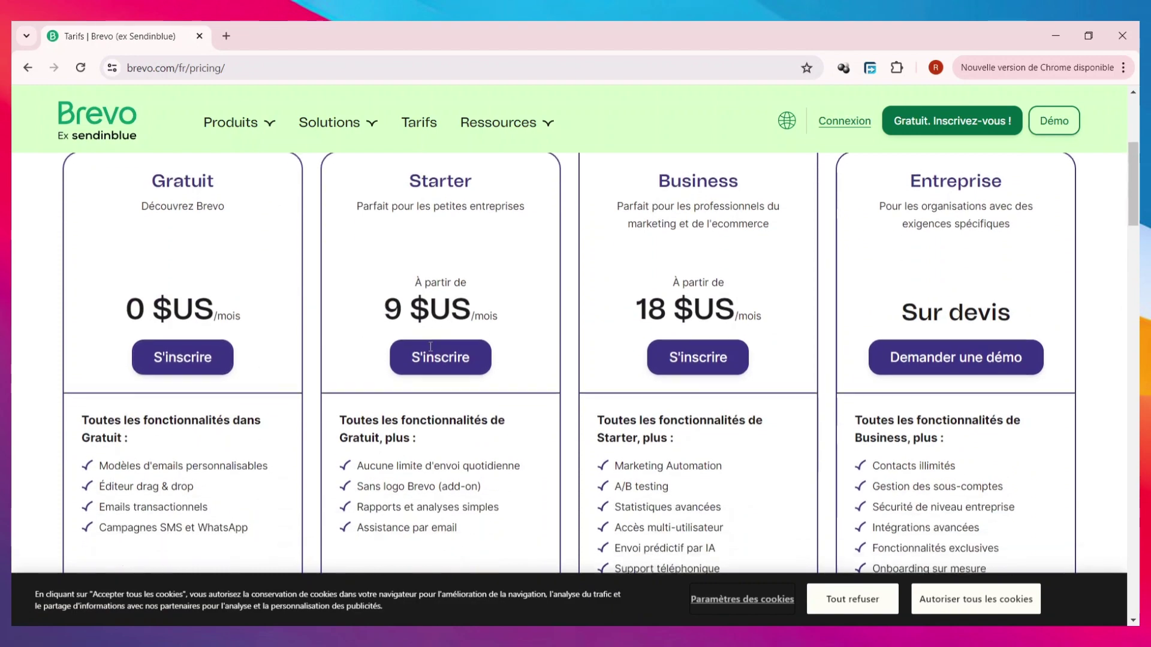
pyautogui.scroll(-3, 504, 356)
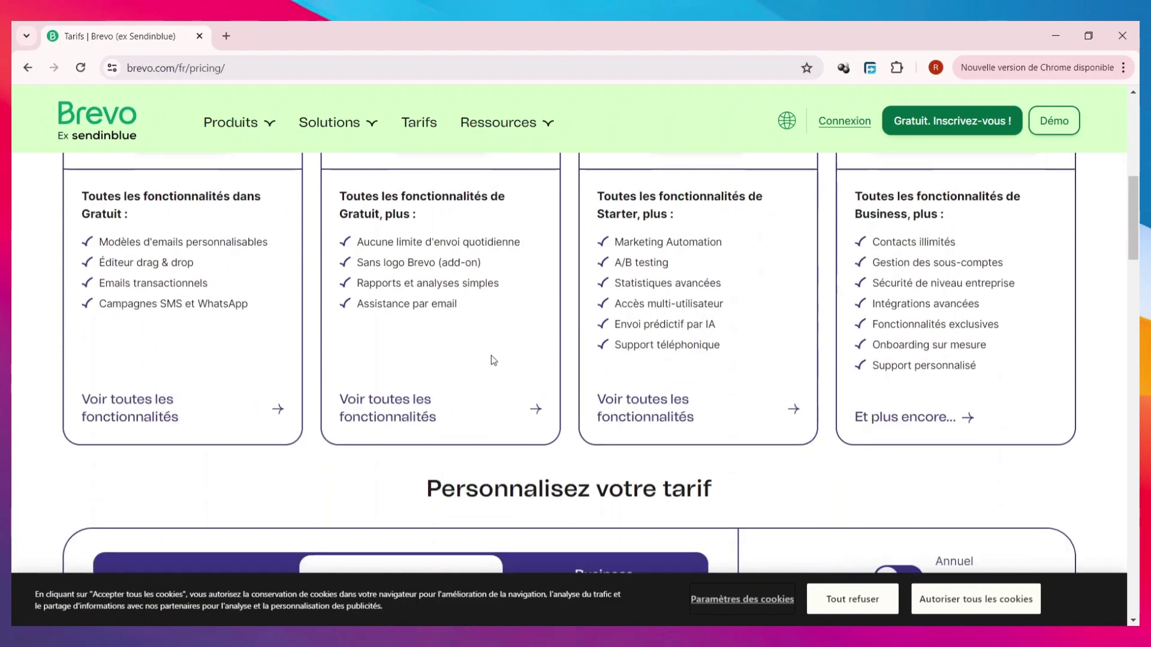
pyautogui.scroll(3, 576, 365)
# - Scroll through the 'Personnalisez votre tarif' custom price calculator section
pyautogui.scroll(-6, 721, 355)
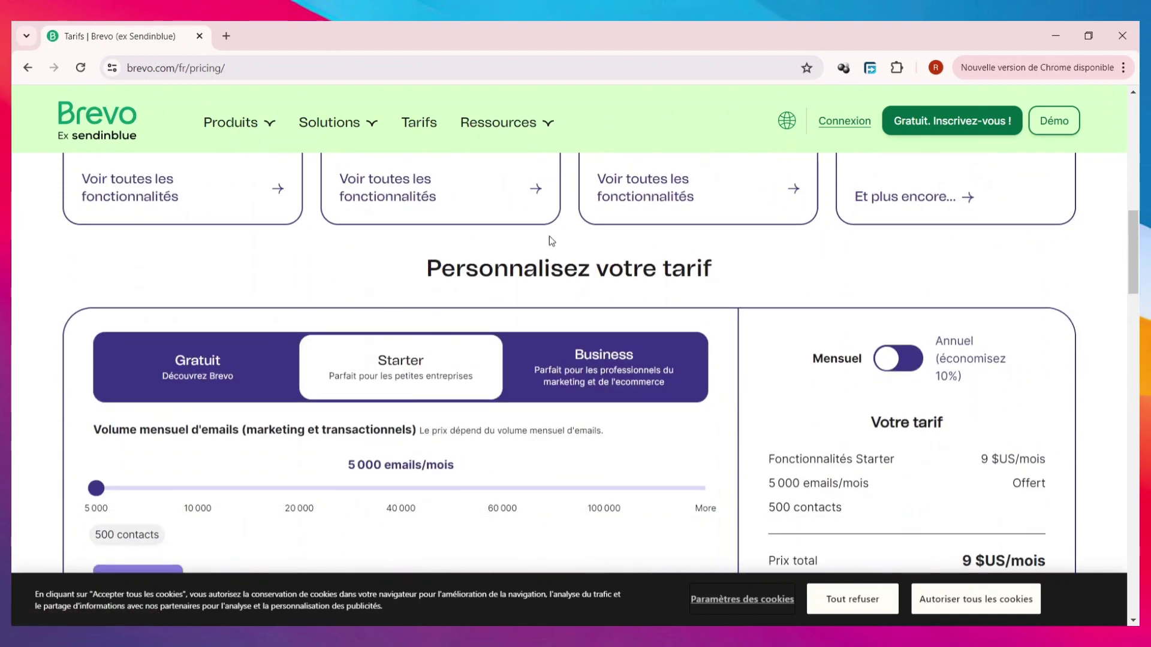
pyautogui.scroll(-2, 177, 412)
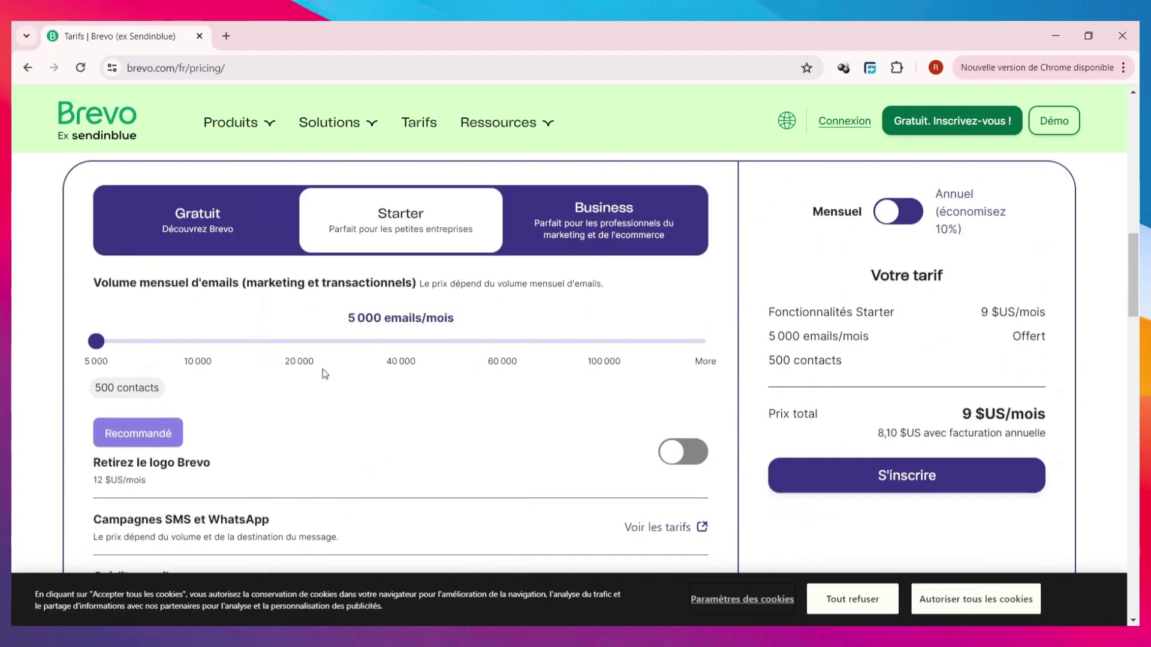
pyautogui.scroll(-3, 455, 414)
pyautogui.scroll(2, 479, 398)
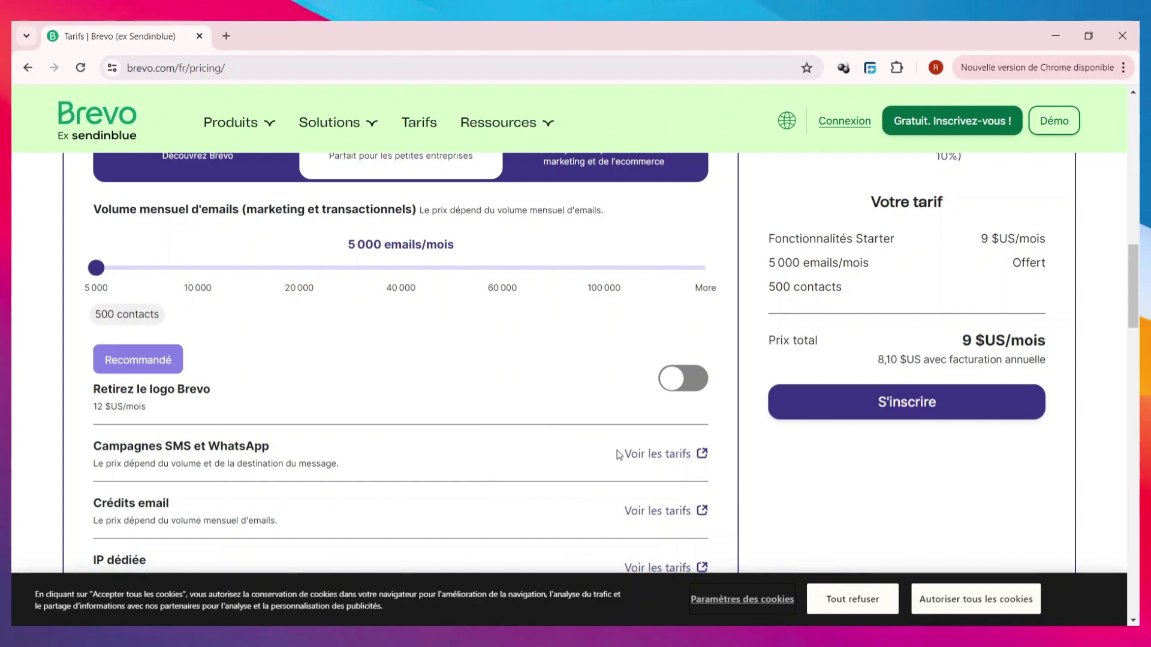
pyautogui.scroll(3, 637, 375)
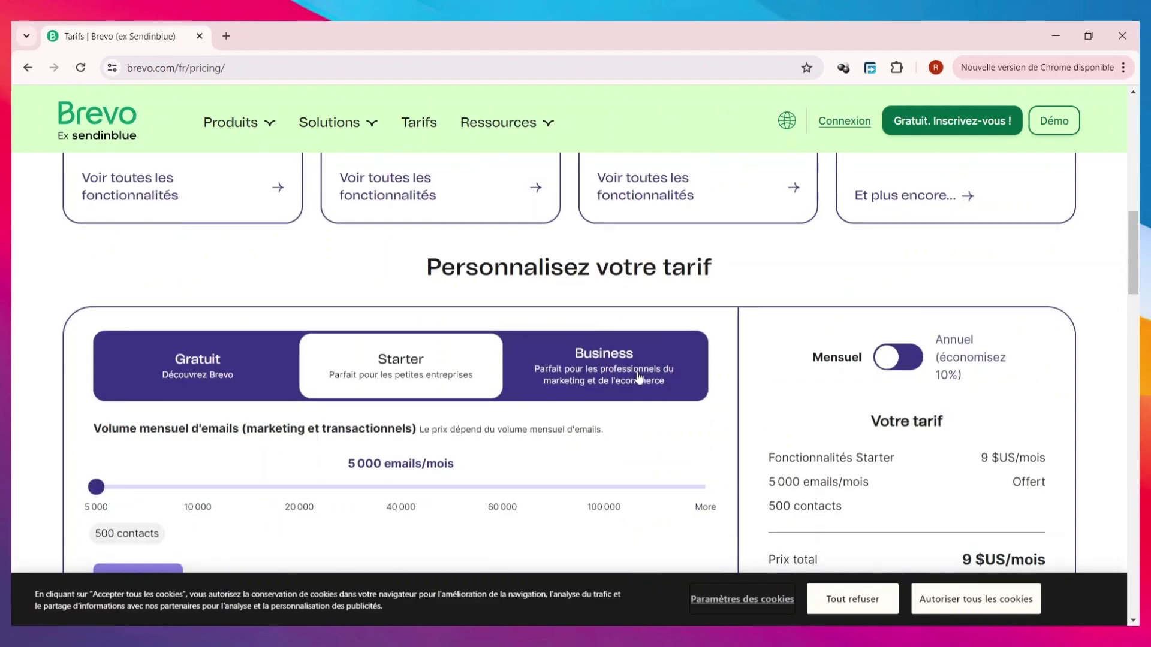
pyautogui.scroll(-10, 638, 363)
pyautogui.scroll(-7, 626, 358)
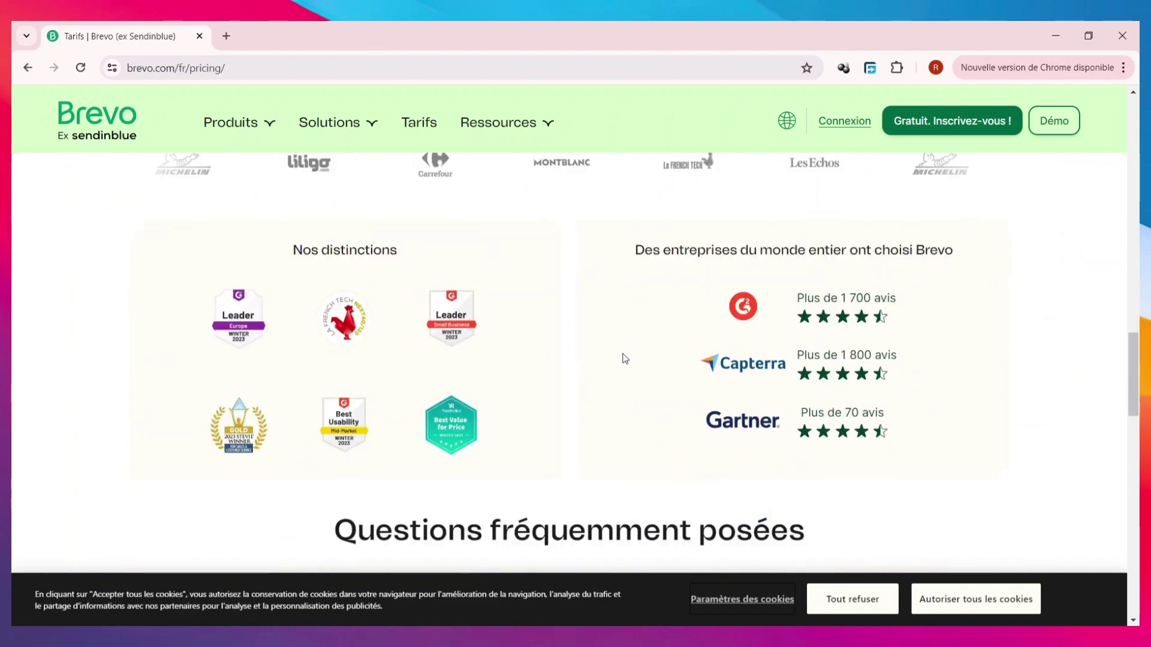
pyautogui.scroll(8, 620, 358)
pyautogui.scroll(6, 619, 358)
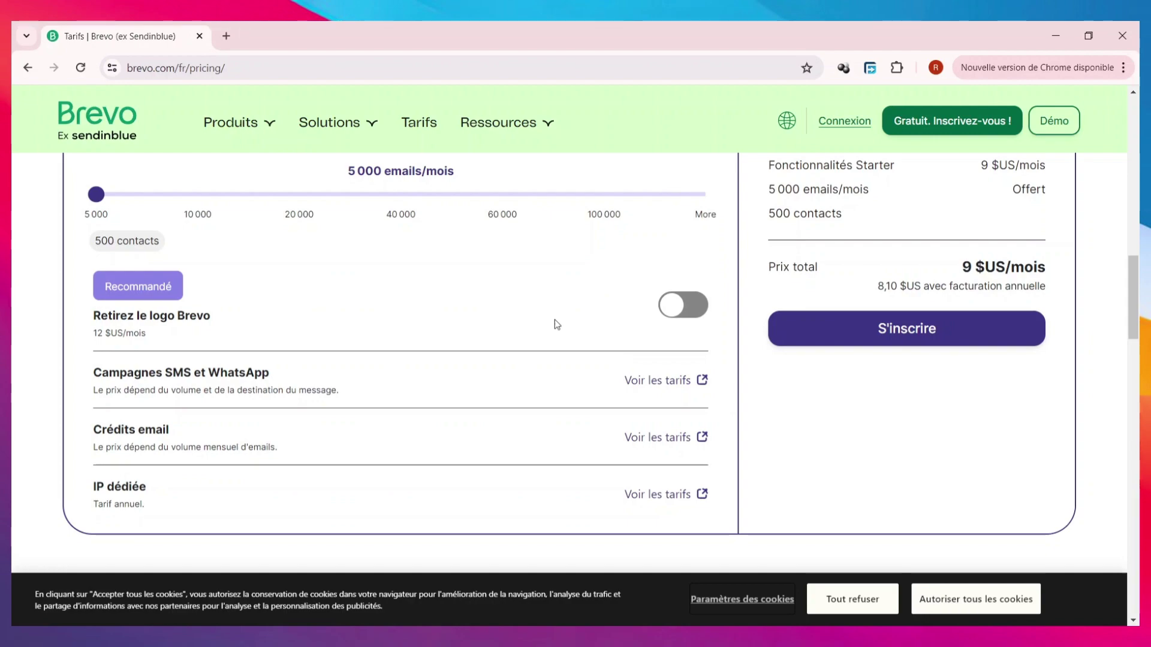
pyautogui.scroll(15, 515, 353)
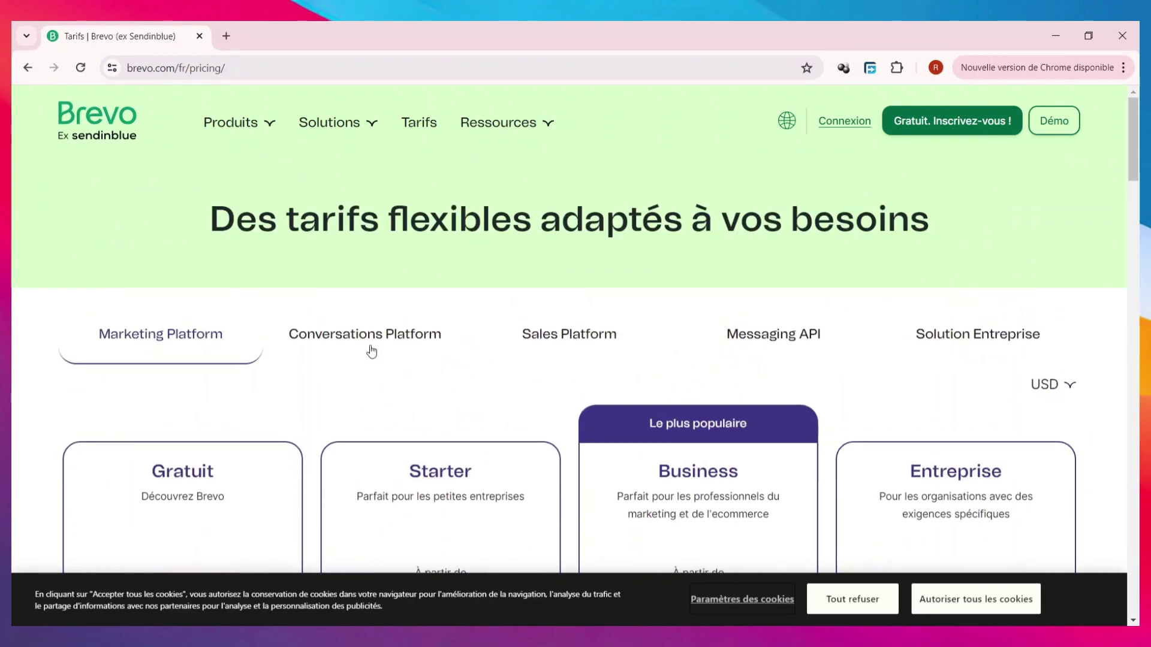
# - Show the Conversations Platform pricing, with Conversations Pro at 15 $US/mois
pyautogui.click(371, 351)
pyautogui.scroll(-5, 348, 368)
pyautogui.scroll(5, 300, 360)
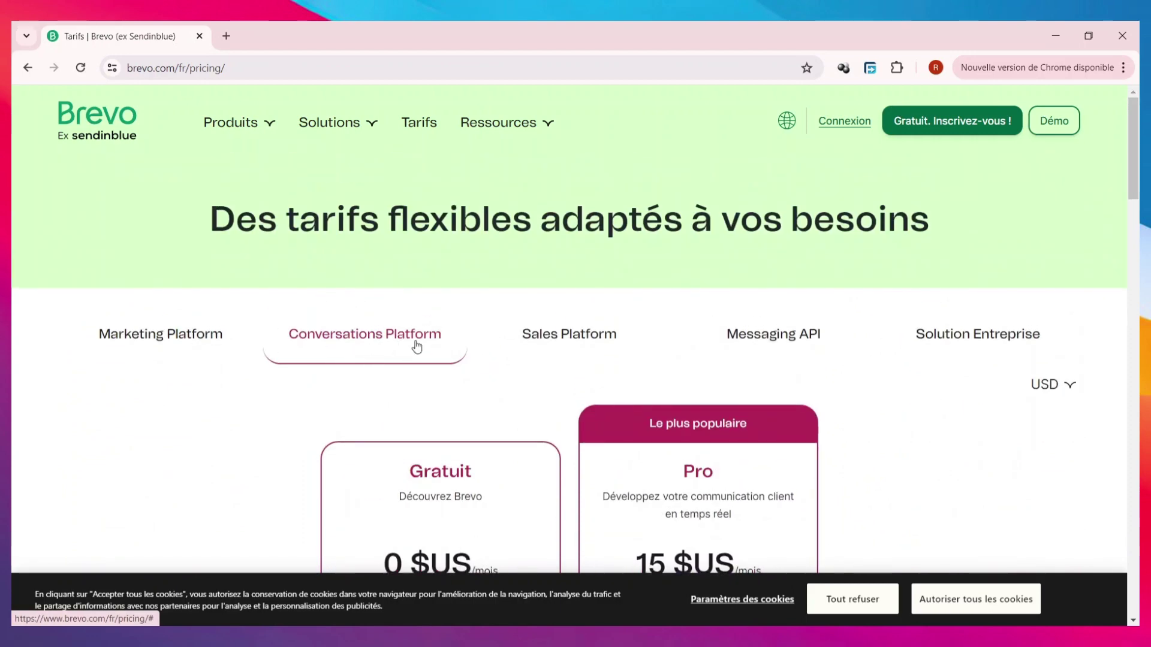
pyautogui.scroll(-3, 417, 347)
pyautogui.scroll(2, 329, 357)
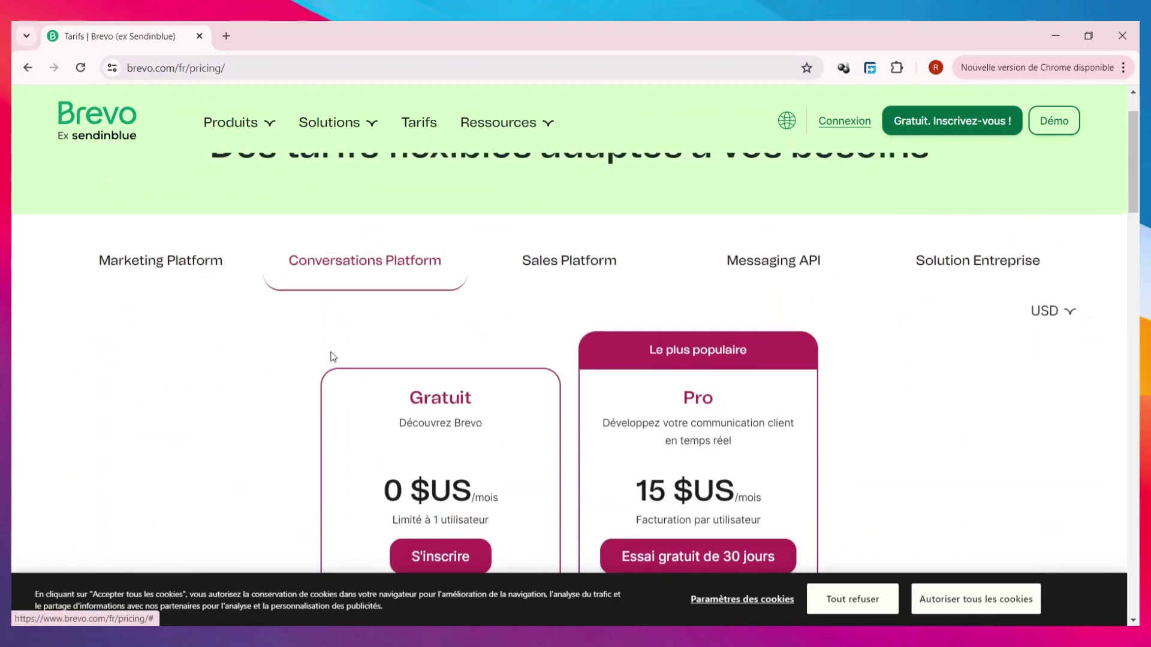
pyautogui.scroll(-3, 367, 322)
pyautogui.scroll(5, 396, 370)
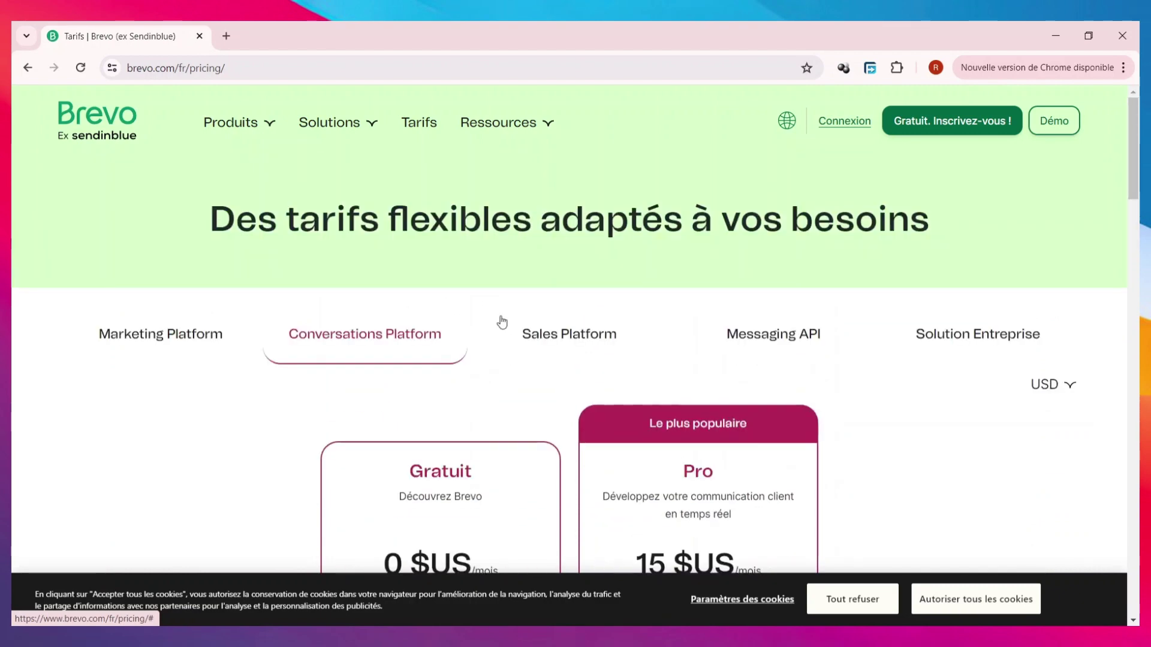
# - Switch to the Sales Platform plans, Gratuit and Pro
pyautogui.click(533, 333)
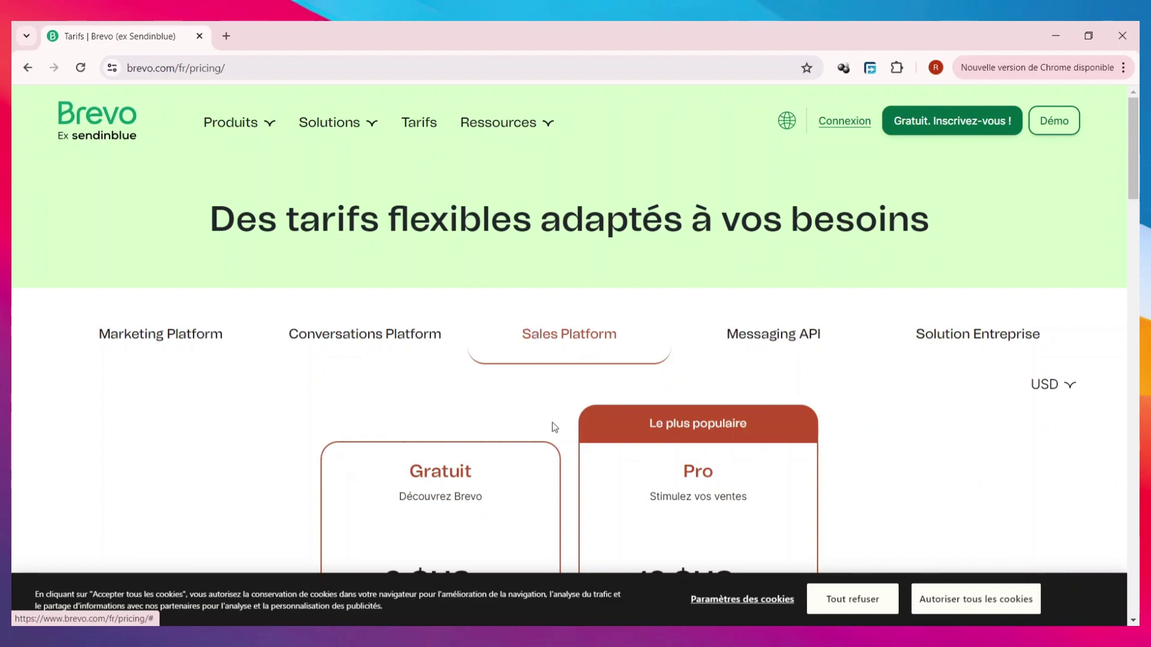
pyautogui.scroll(-8, 443, 423)
pyautogui.scroll(8, 467, 378)
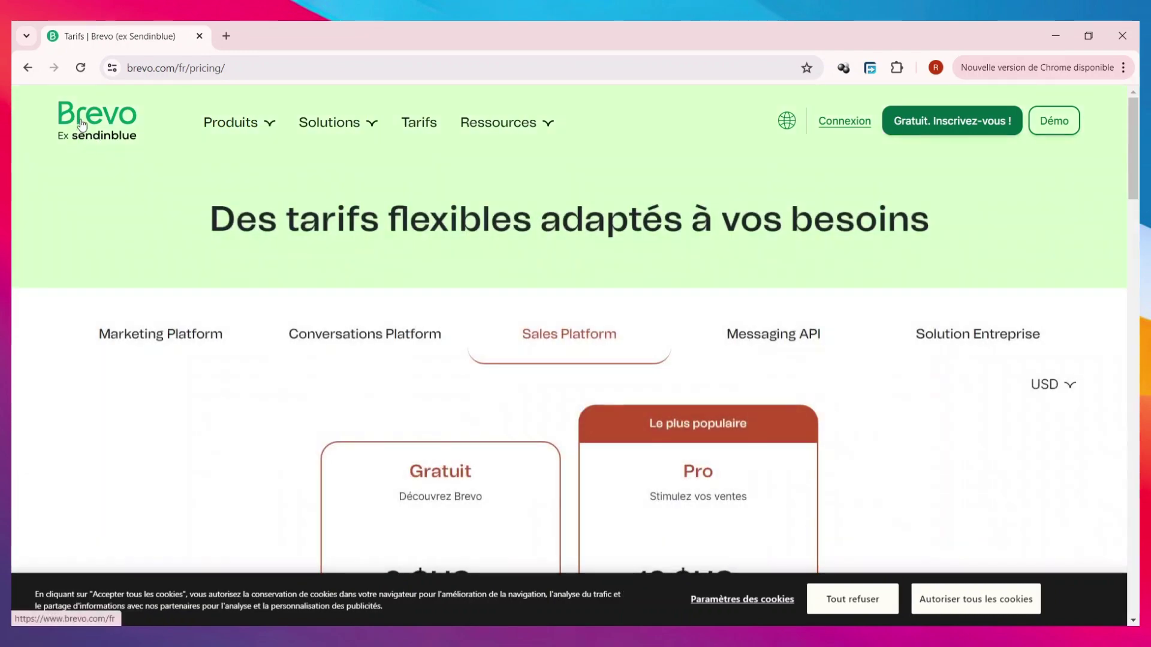
# - Return to the Brevo home page and start a free sign-up using a Google account
pyautogui.click(82, 124)
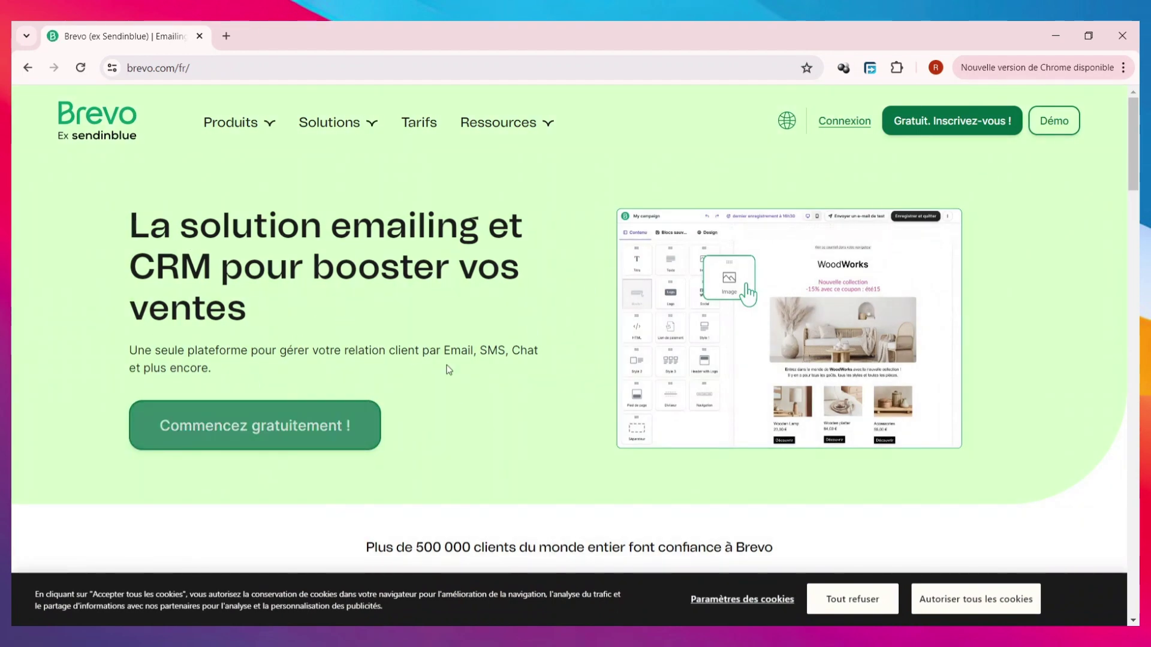
pyautogui.click(921, 133)
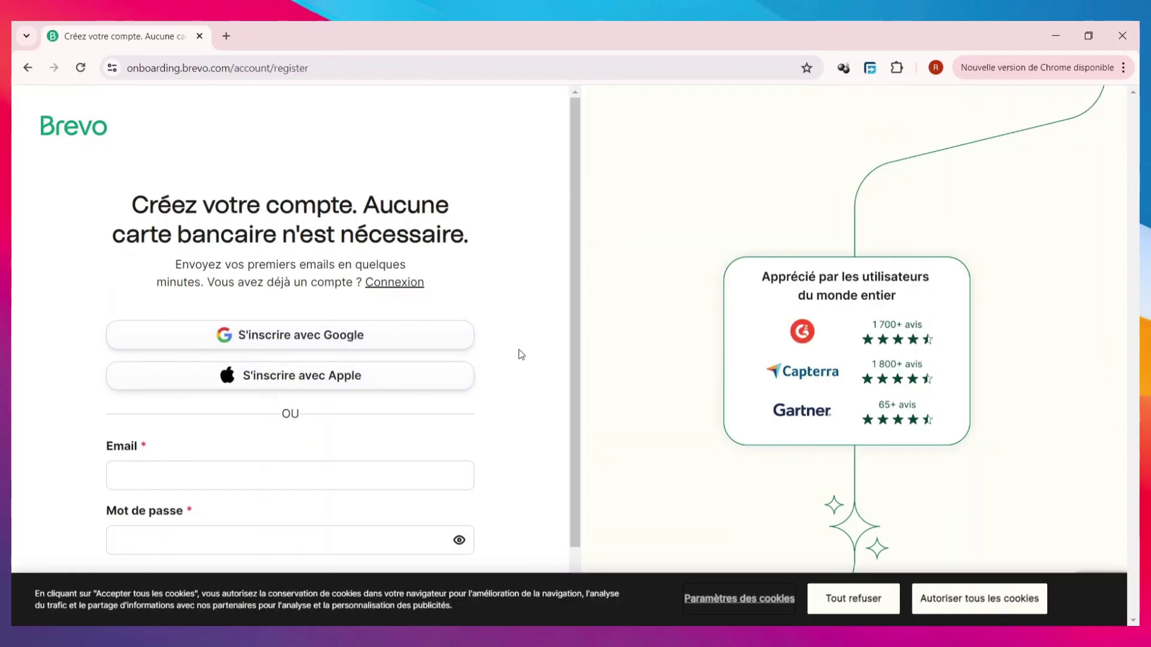
pyautogui.scroll(-1, 219, 319)
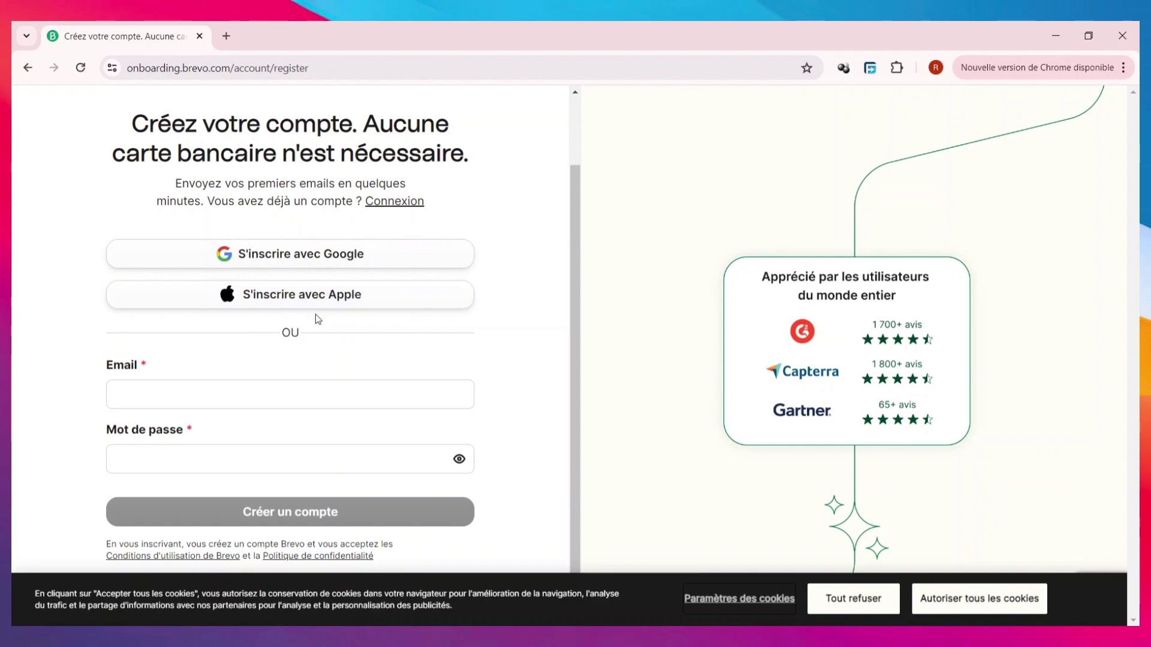
pyautogui.click(381, 259)
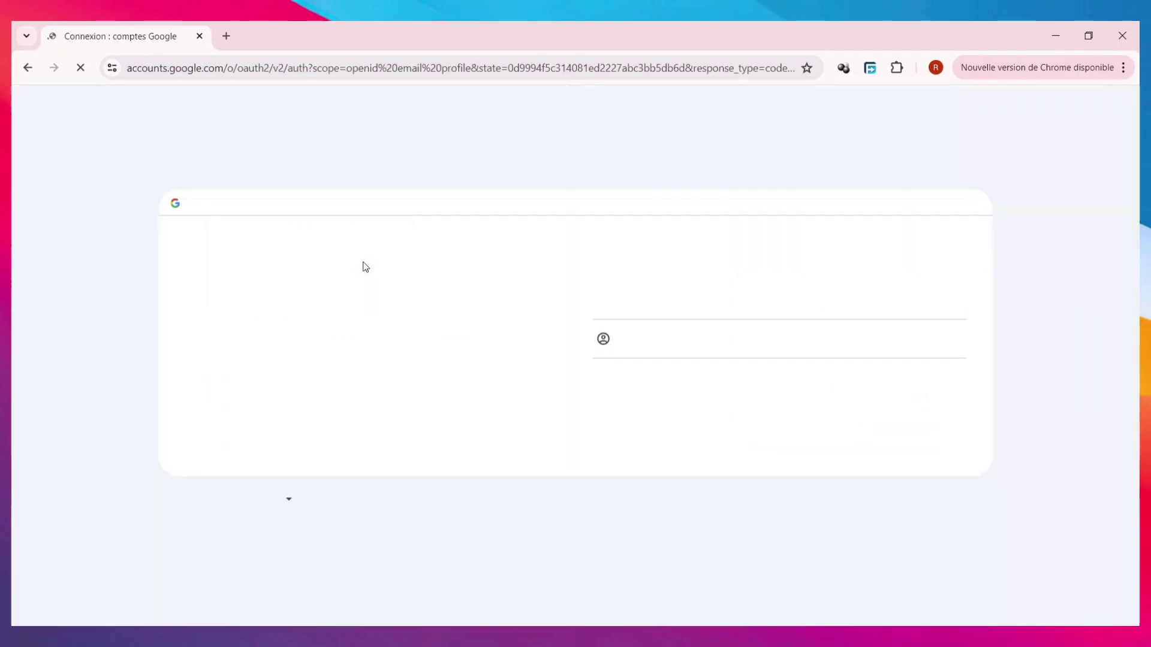
pyautogui.click(595, 270)
# - Enter company name 'rndreviews' and the saved Shopify website URL, then continue
pyautogui.click(226, 338)
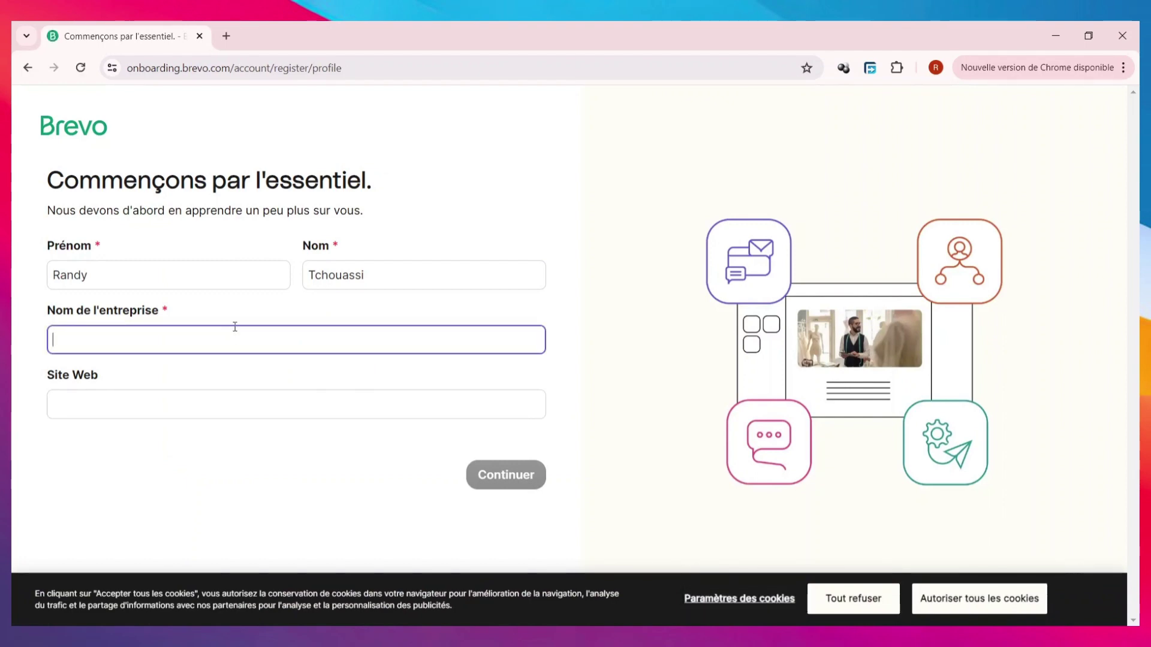
pyautogui.write('rndereviews')
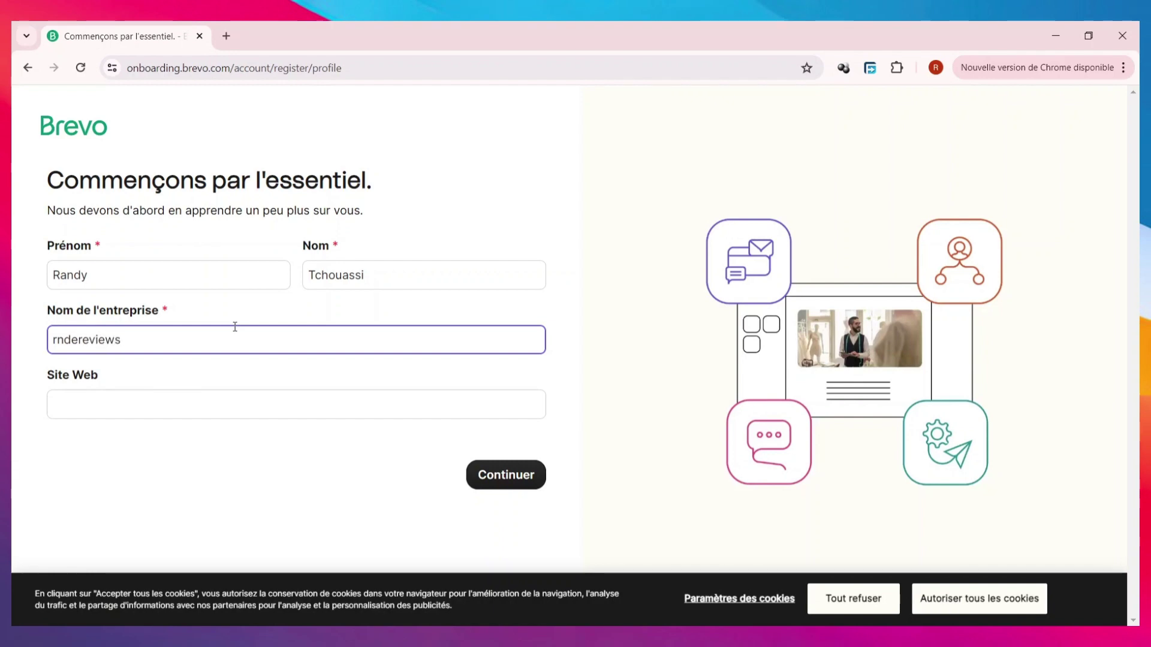
pyautogui.hotkey('ctrl', 'a')
pyautogui.click(221, 414)
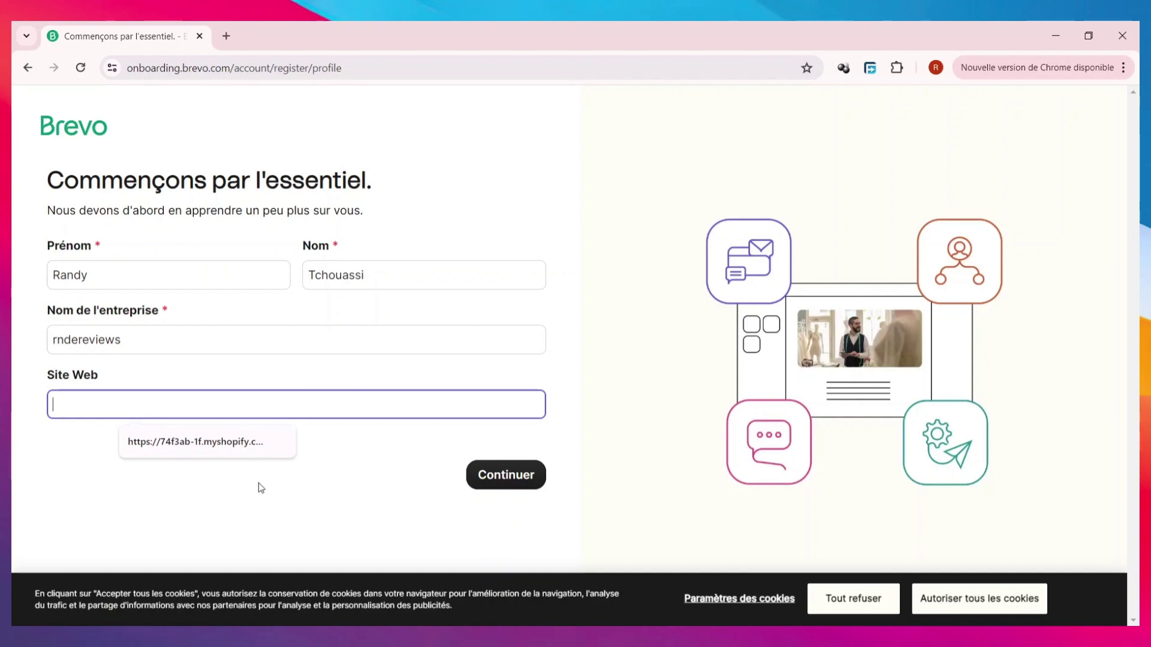
pyautogui.click(193, 446)
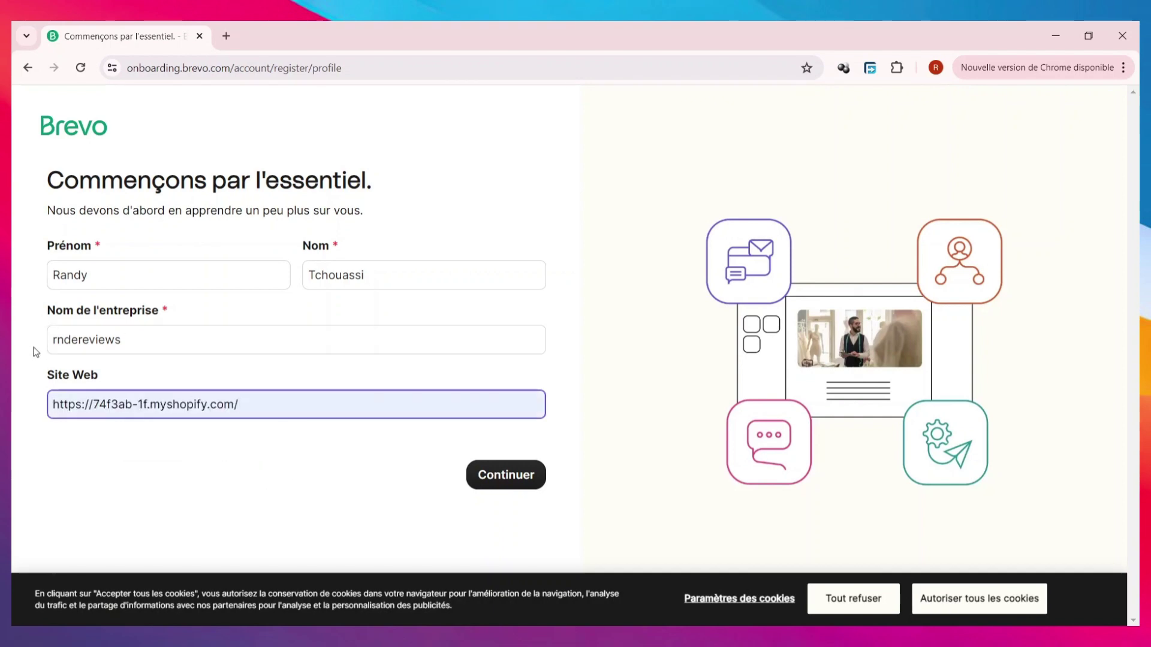
pyautogui.click(76, 340)
pyautogui.press('BackSpace')
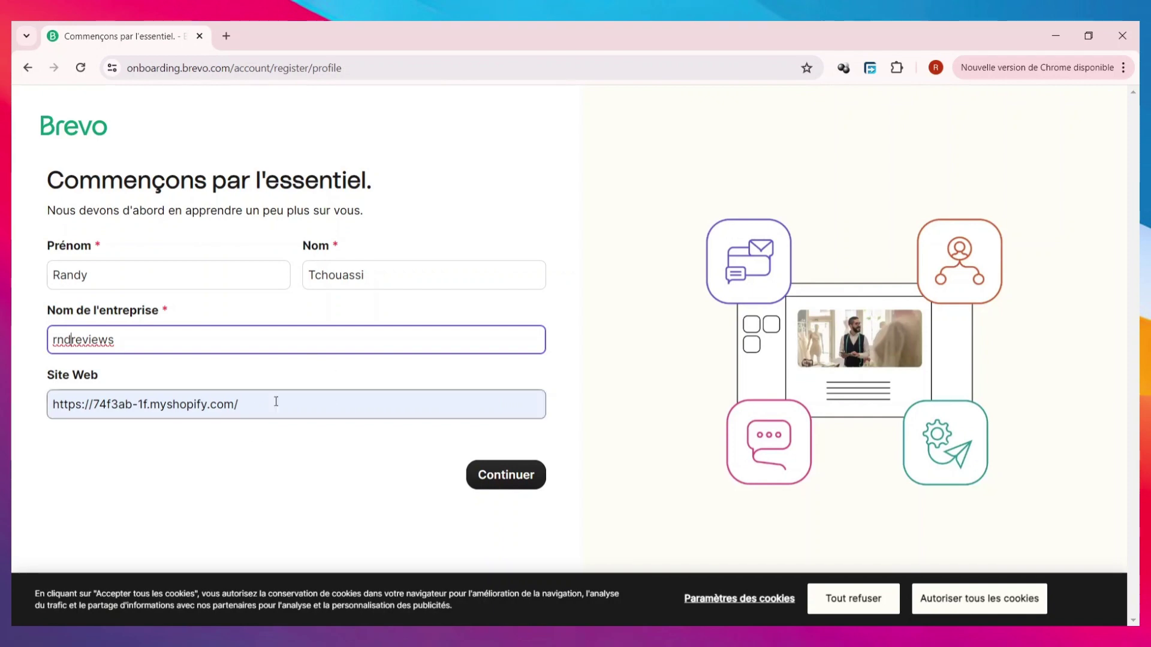
pyautogui.click(512, 484)
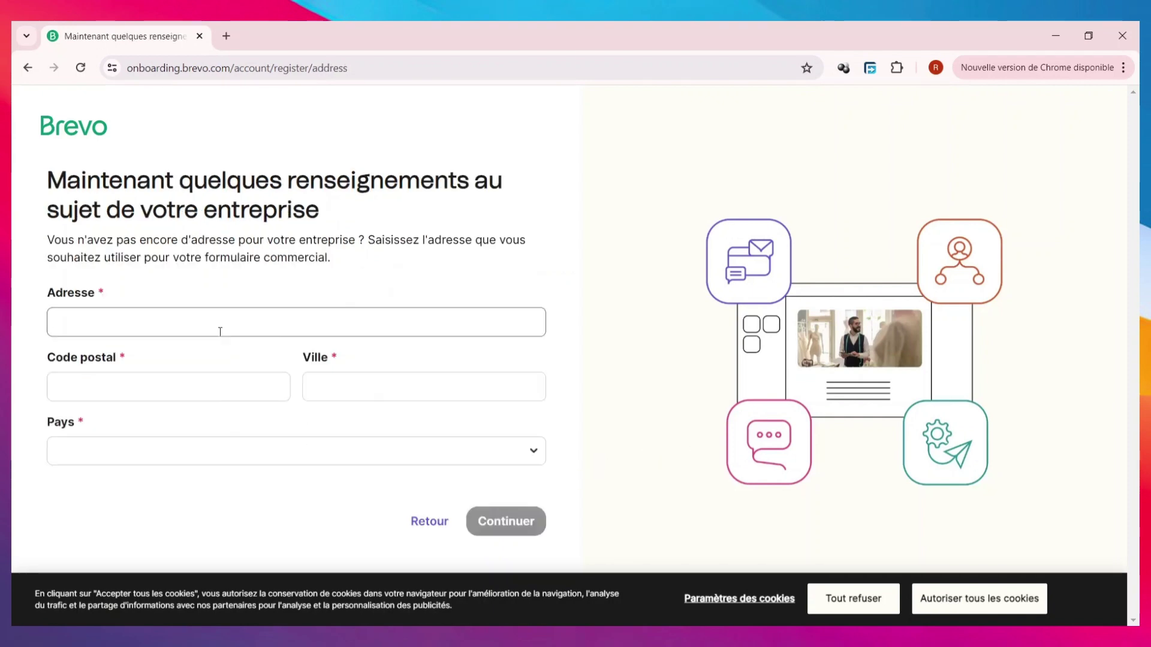
# - Autofill the business address from the saved address and set the country to France
pyautogui.click(221, 331)
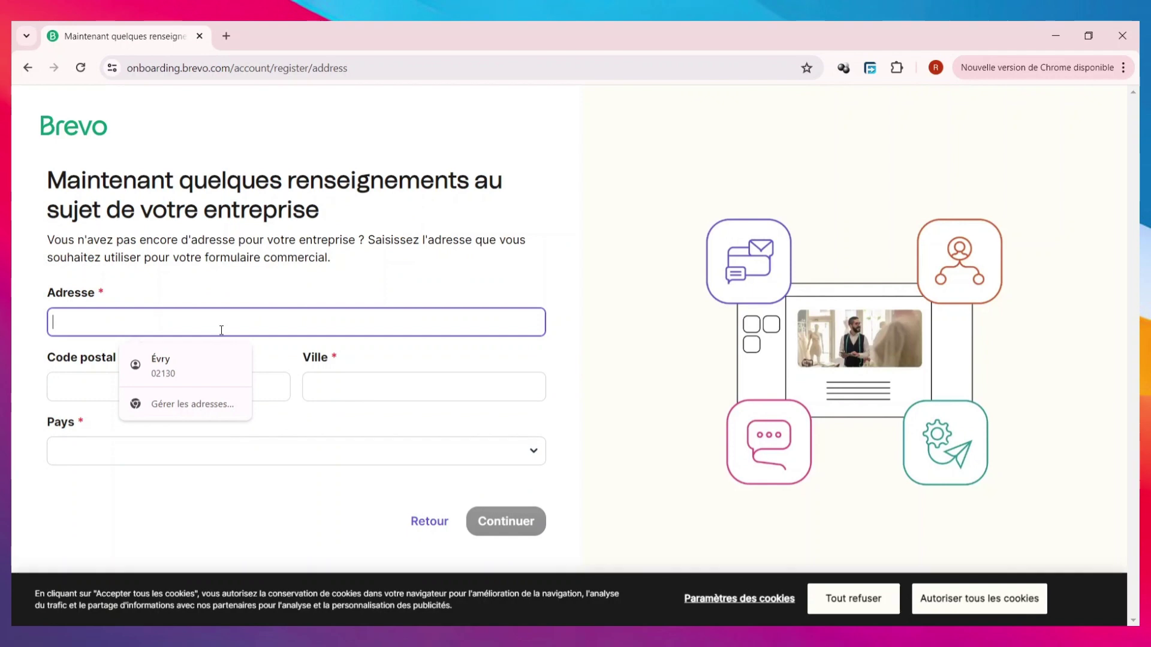
pyautogui.click(184, 378)
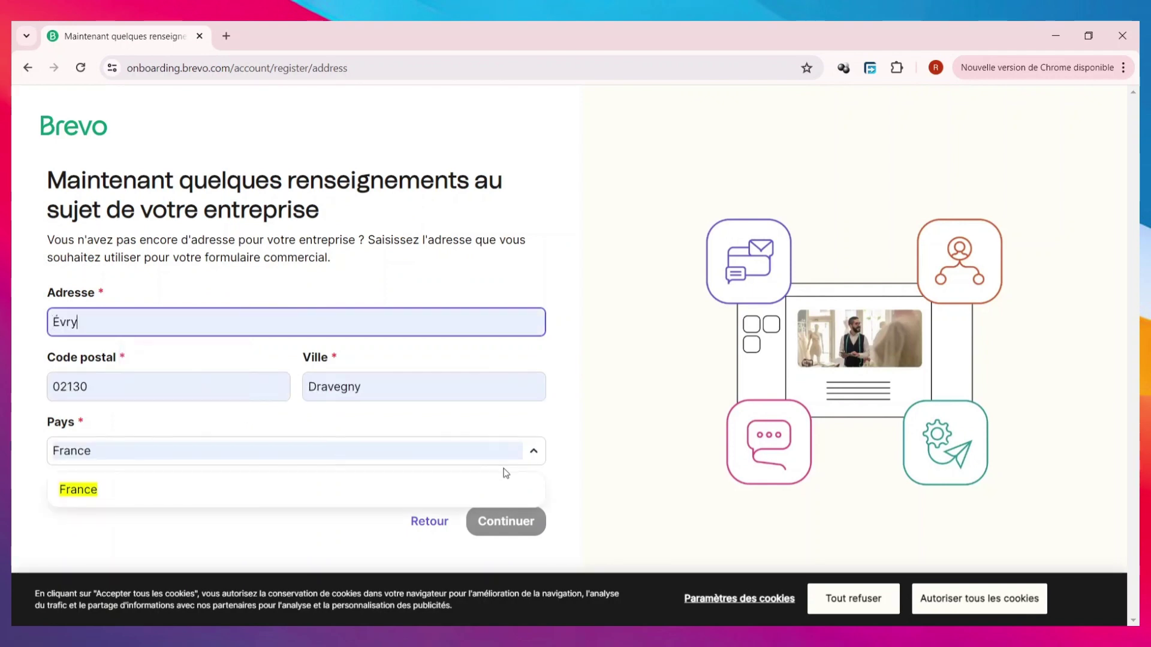
pyautogui.click(351, 554)
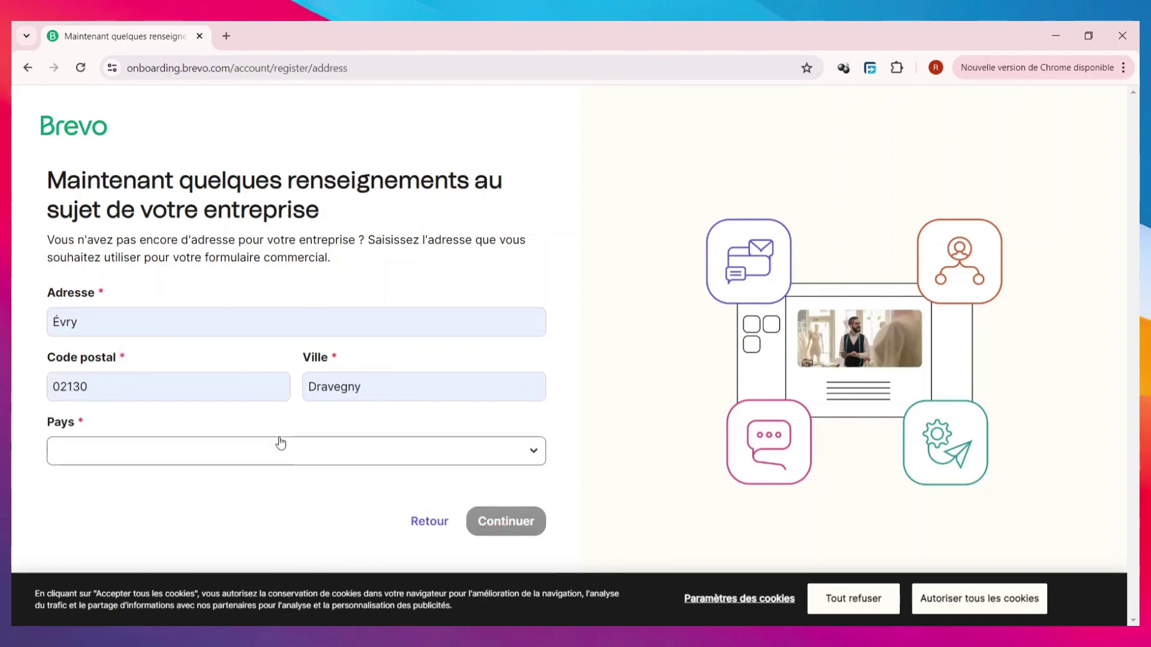
# - Set team size to 0-1 employé and contacts to 1-500, then continue
pyautogui.click(361, 298)
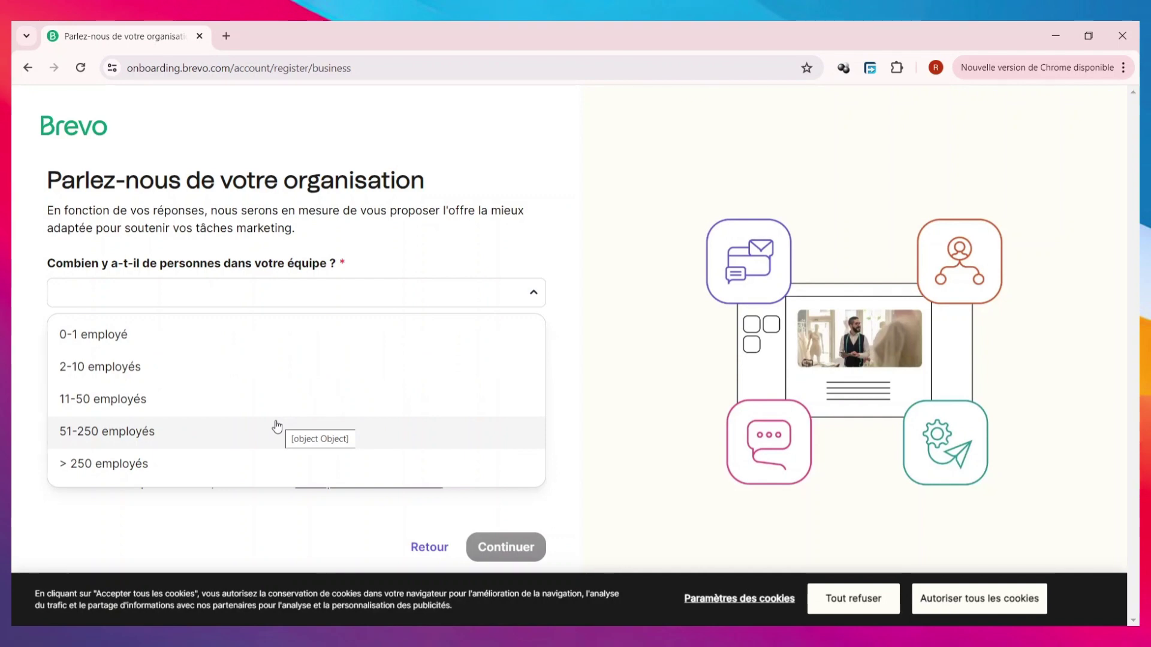
pyautogui.click(165, 343)
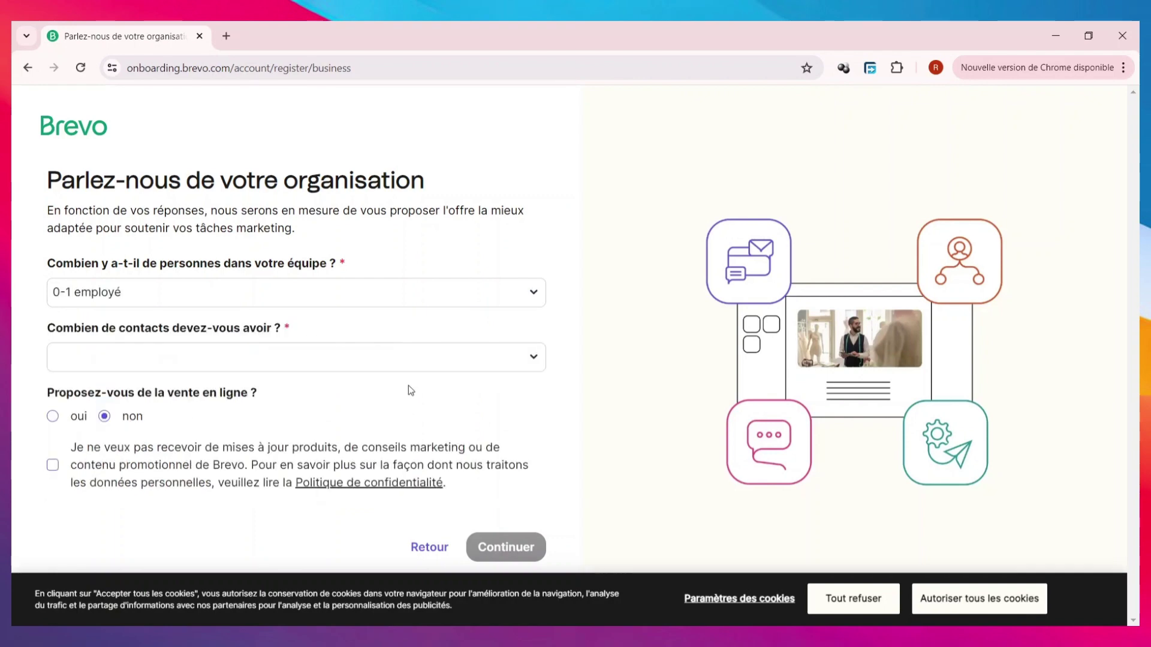
pyautogui.click(263, 359)
pyautogui.click(225, 400)
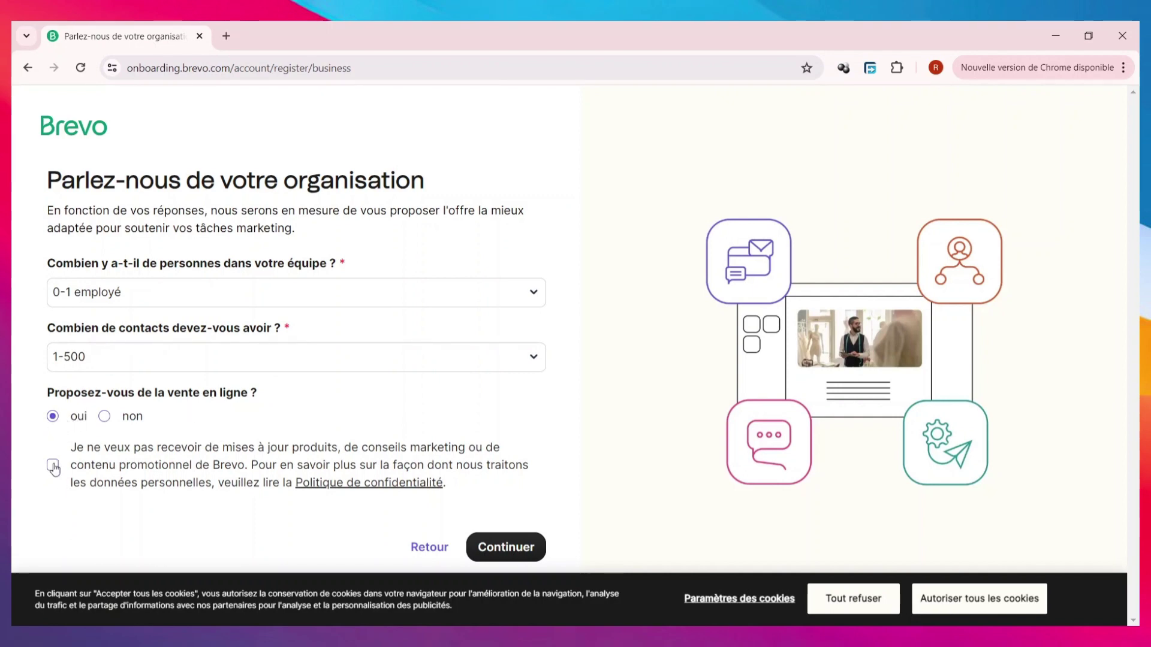
pyautogui.click(504, 546)
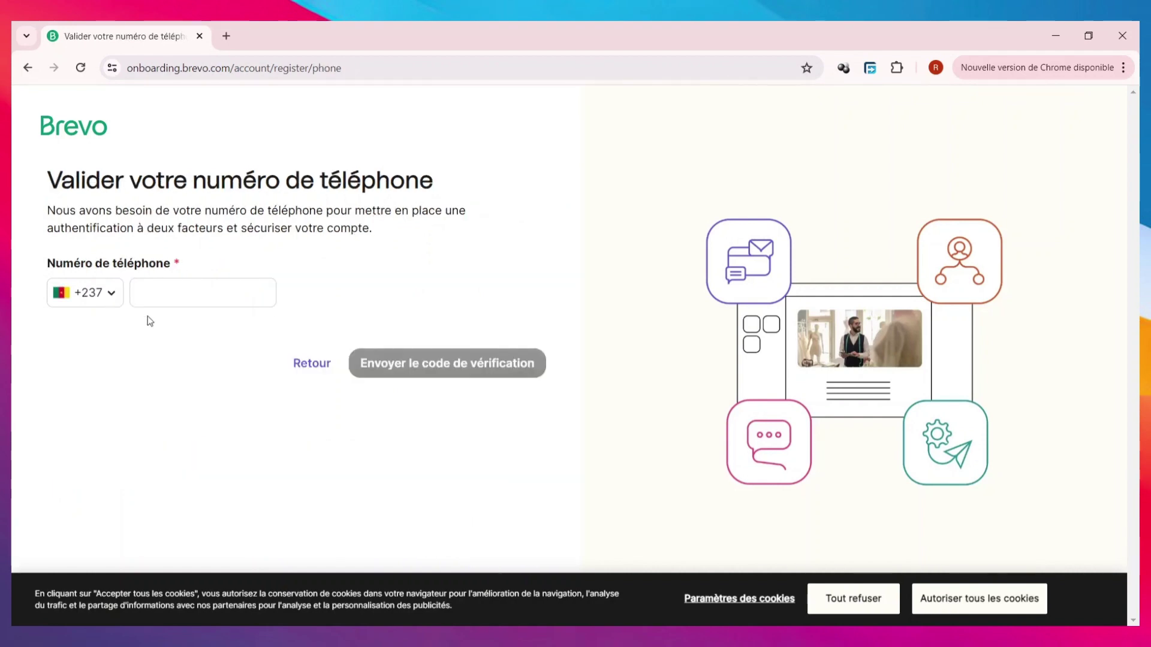
# - Switch the phone number's country code to France +33
pyautogui.click(90, 293)
pyautogui.click(151, 349)
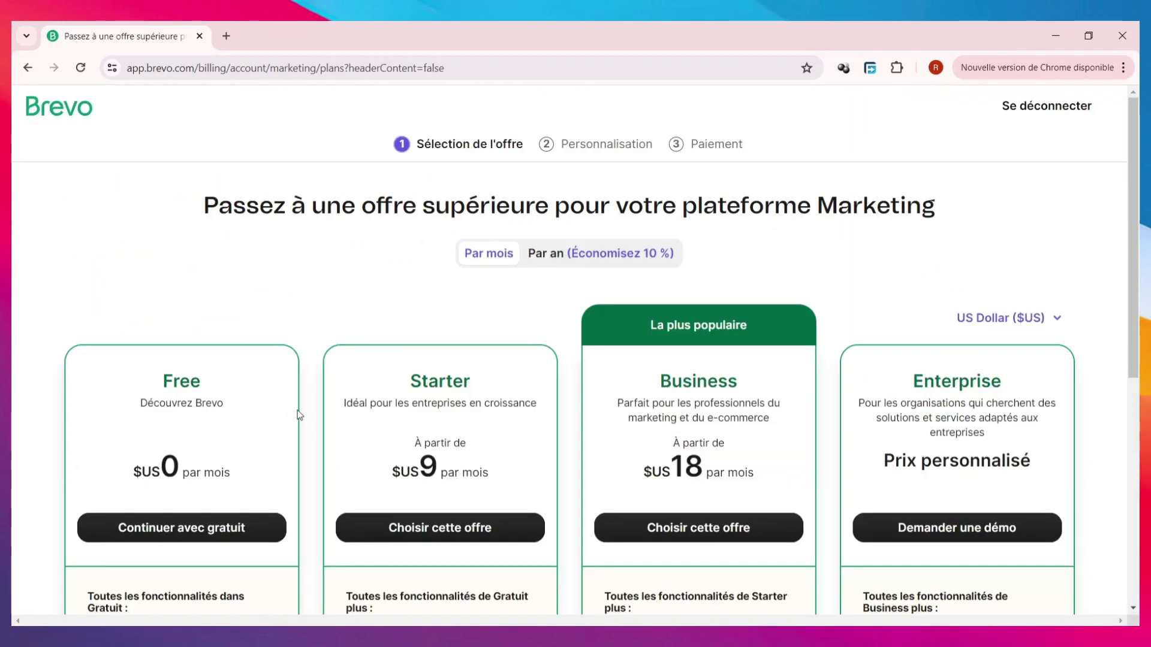
# - Choose 'Continuer avec gratuit' under the Free plan
pyautogui.scroll(-3, 353, 354)
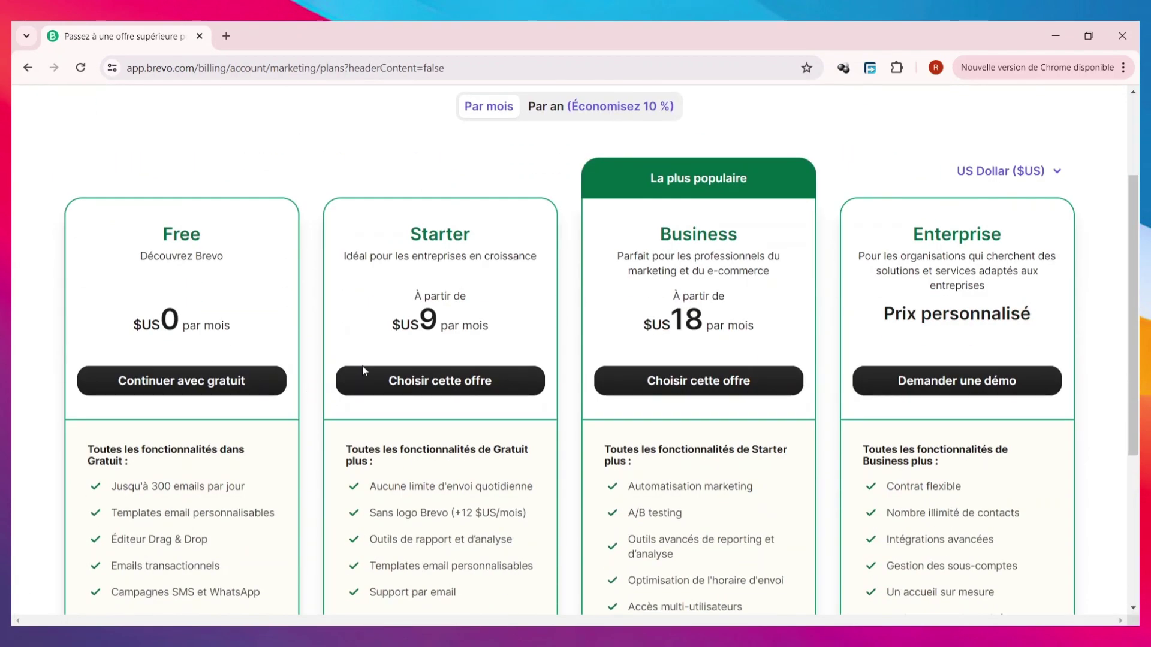
pyautogui.click(185, 391)
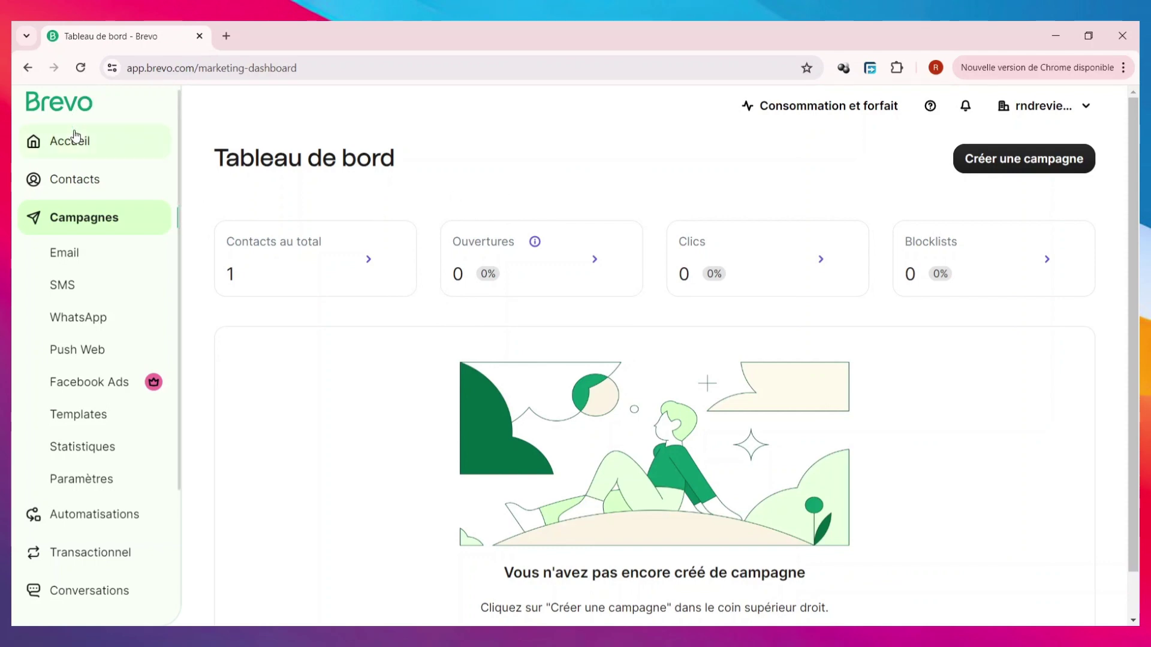
# - Return to the Brevo home page via Accueil in the sidebar
pyautogui.scroll(-2, 81, 297)
pyautogui.scroll(3, 82, 302)
pyautogui.scroll(-3, 83, 303)
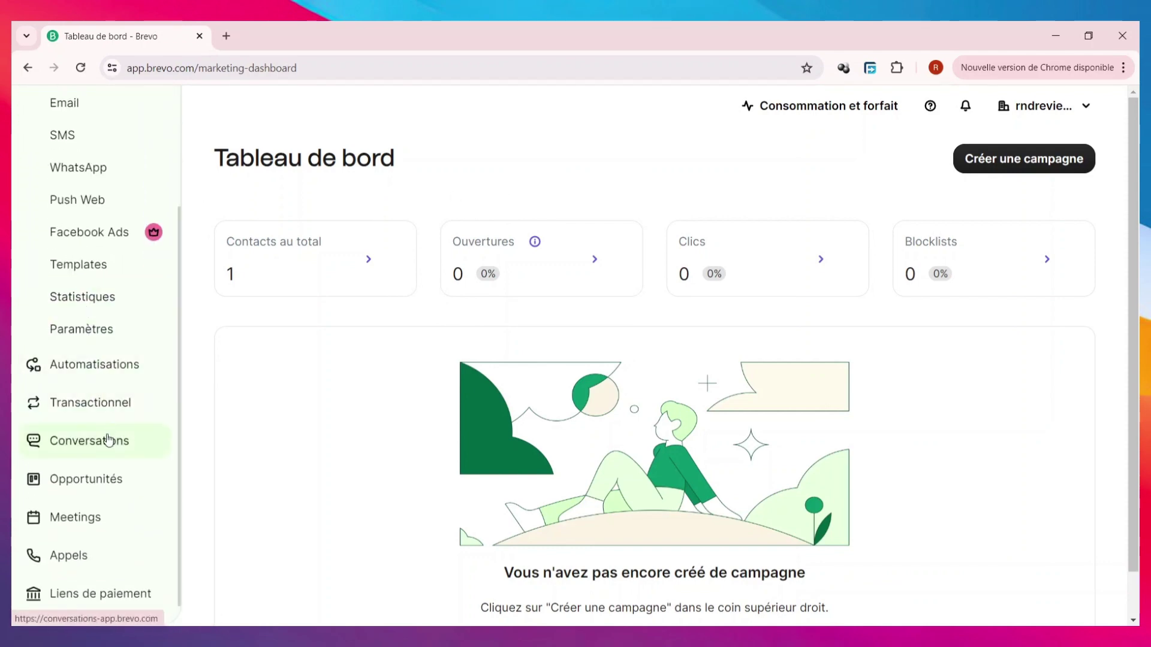
pyautogui.scroll(3, 77, 414)
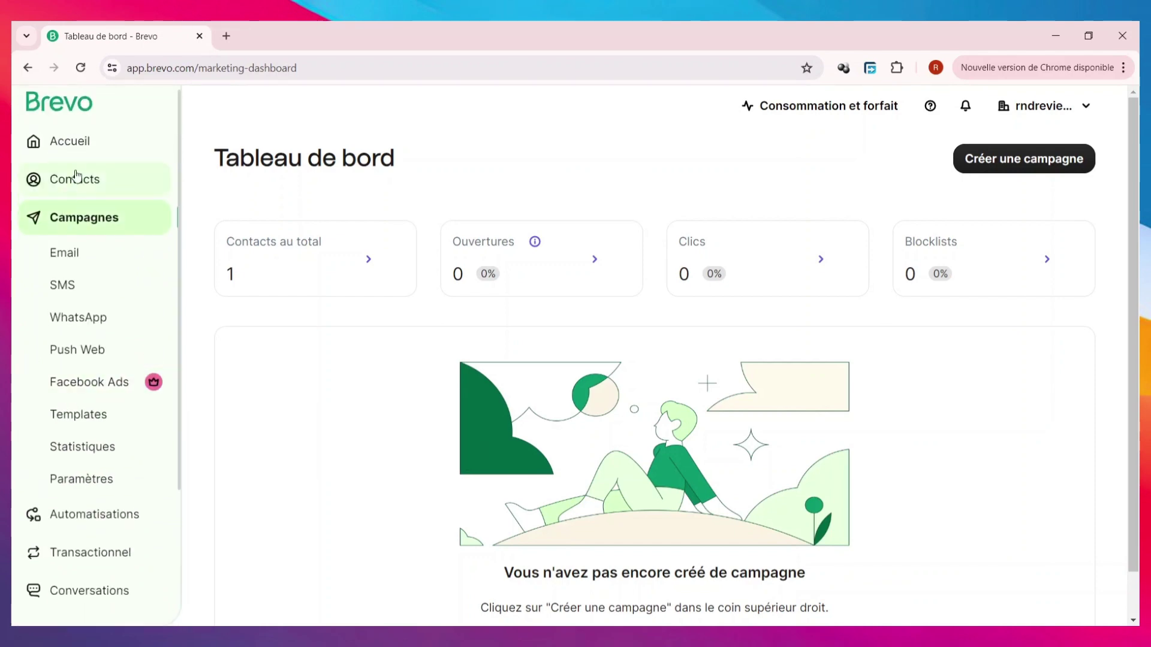
pyautogui.click(101, 139)
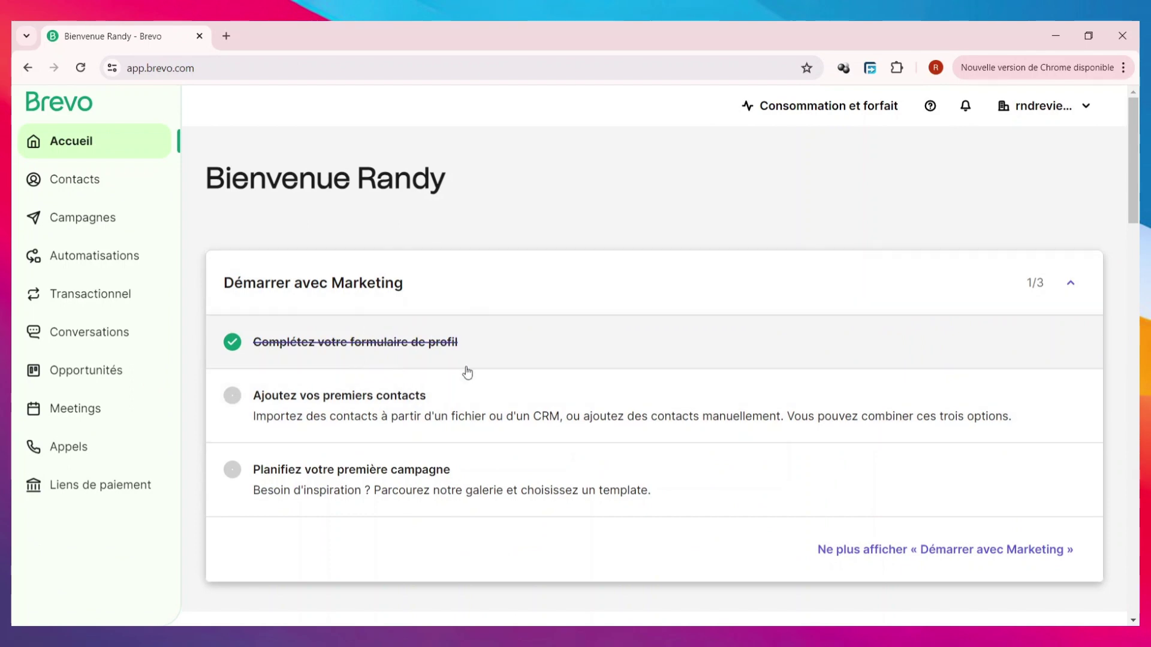
# - Scroll through the Démarrer avec Marketing checklist sections and back to the top
pyautogui.scroll(-1, 620, 342)
pyautogui.scroll(1, 618, 343)
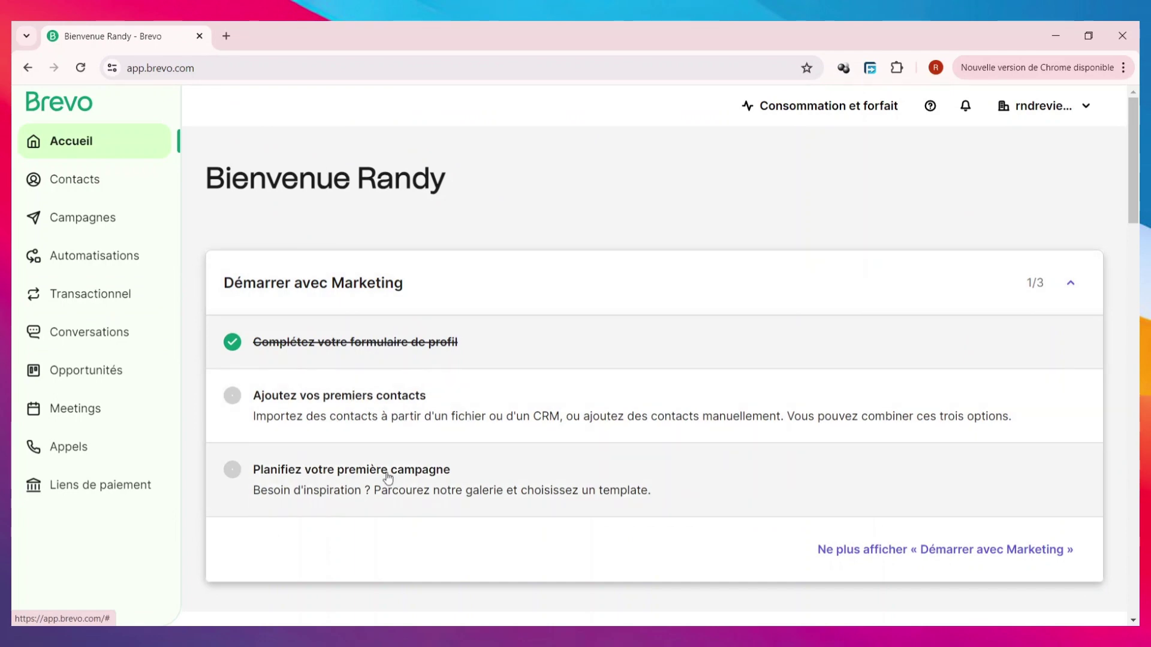
pyautogui.scroll(-4, 405, 467)
pyautogui.scroll(-3, 437, 457)
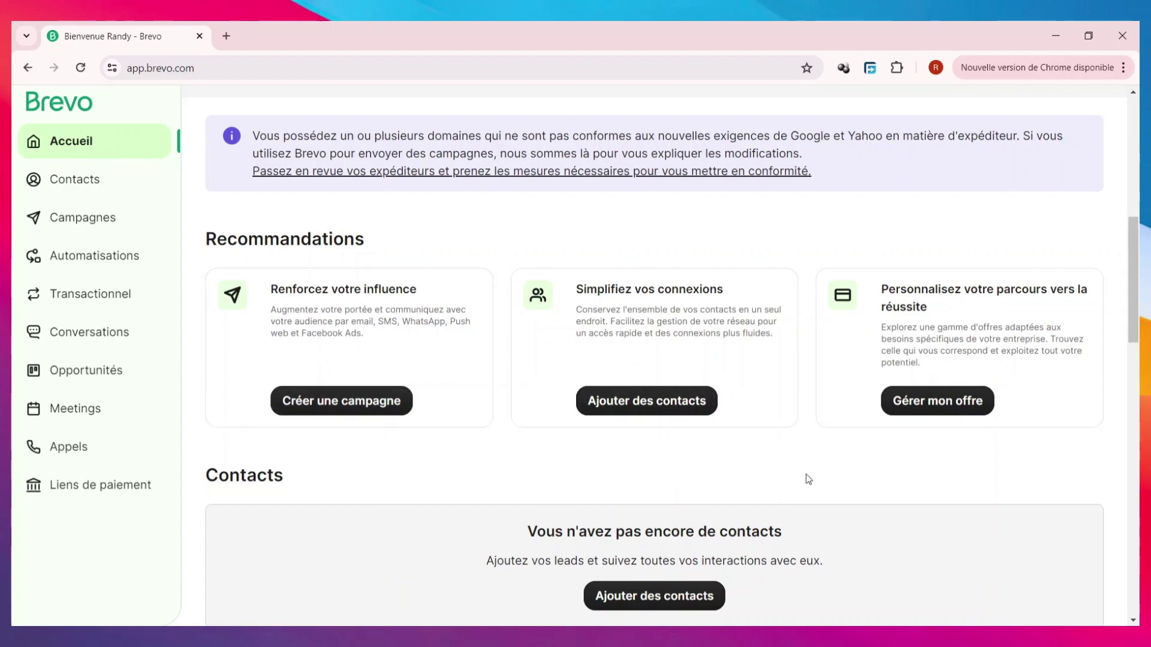
pyautogui.scroll(-5, 575, 459)
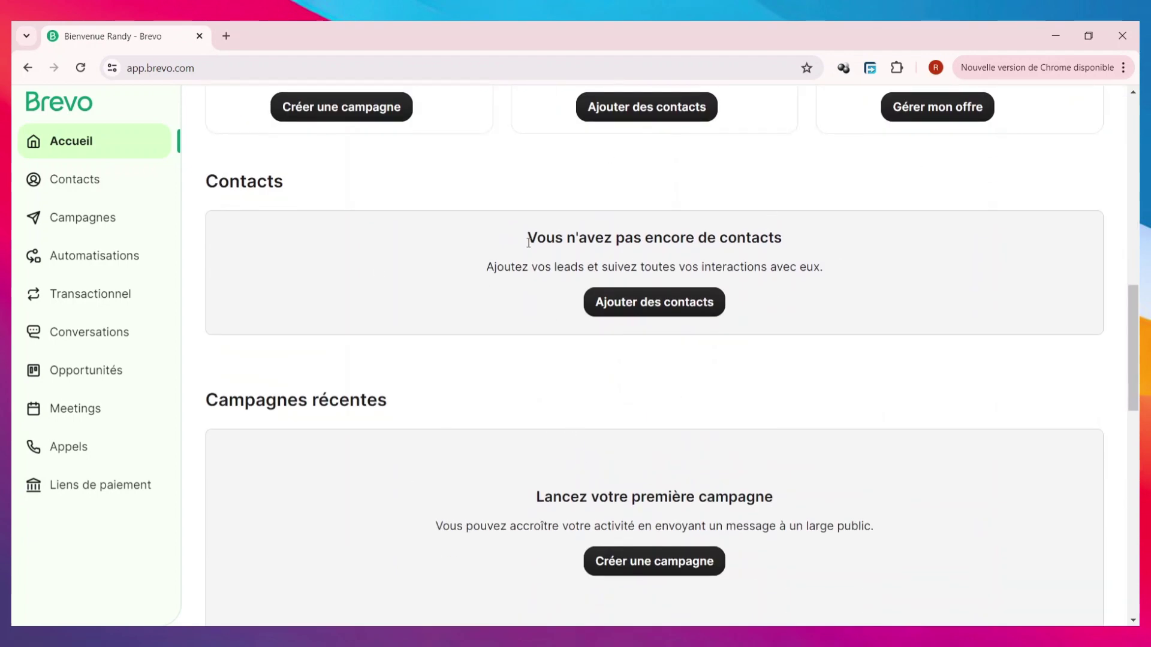
pyautogui.scroll(-4, 455, 360)
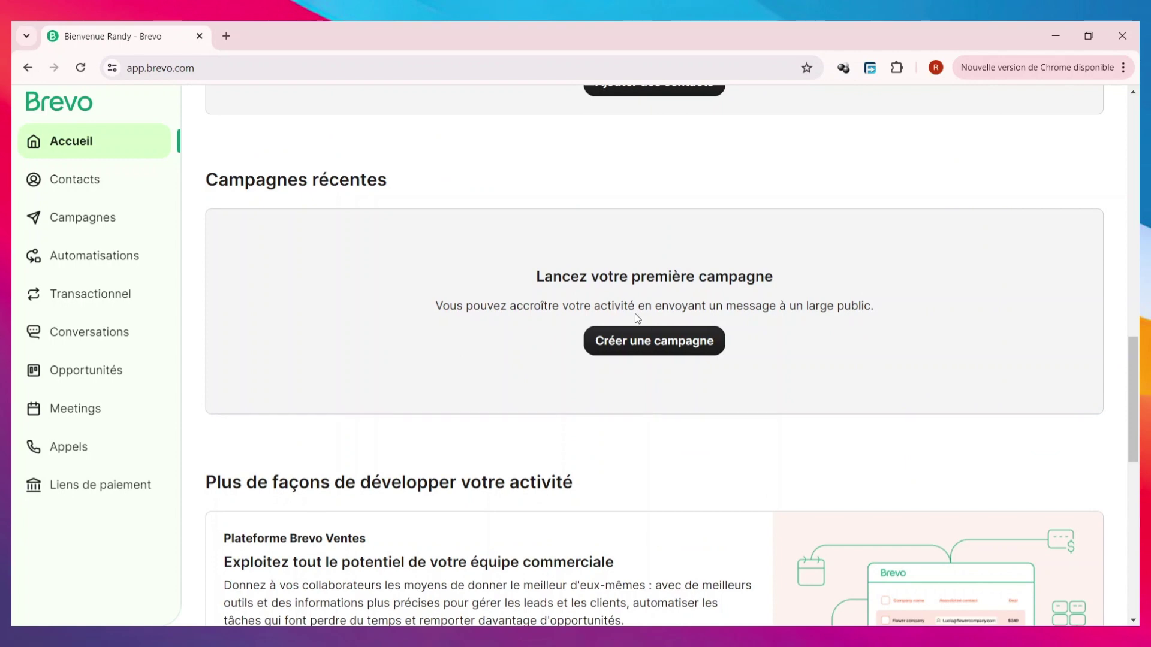
pyautogui.scroll(-1, 630, 291)
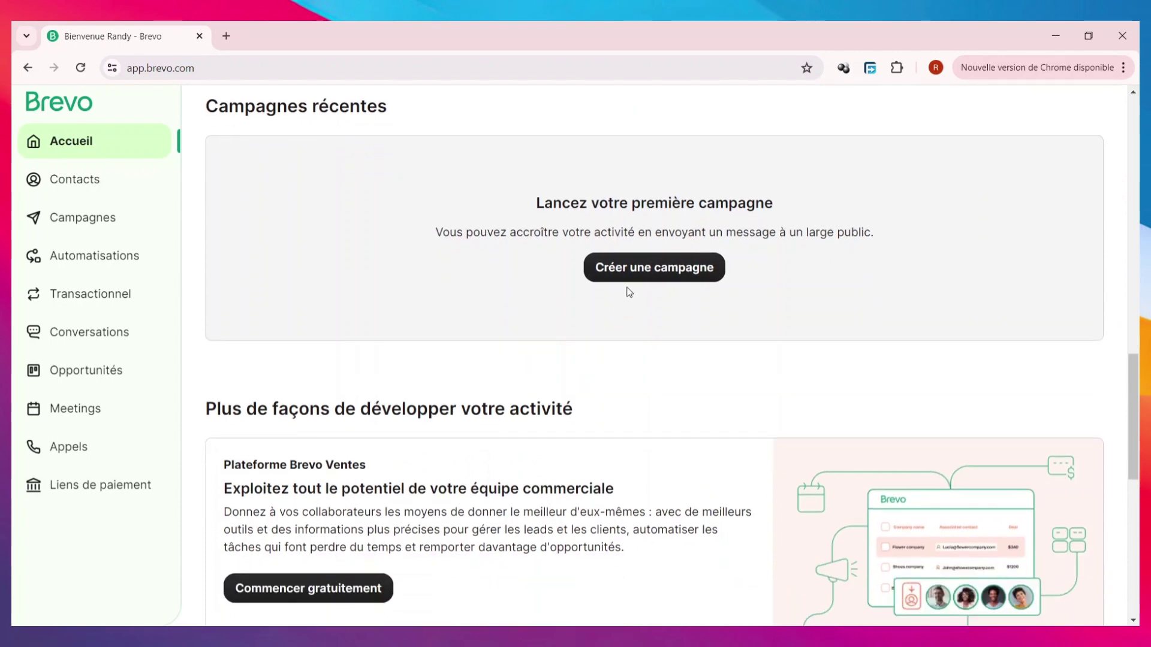
pyautogui.scroll(-4, 598, 237)
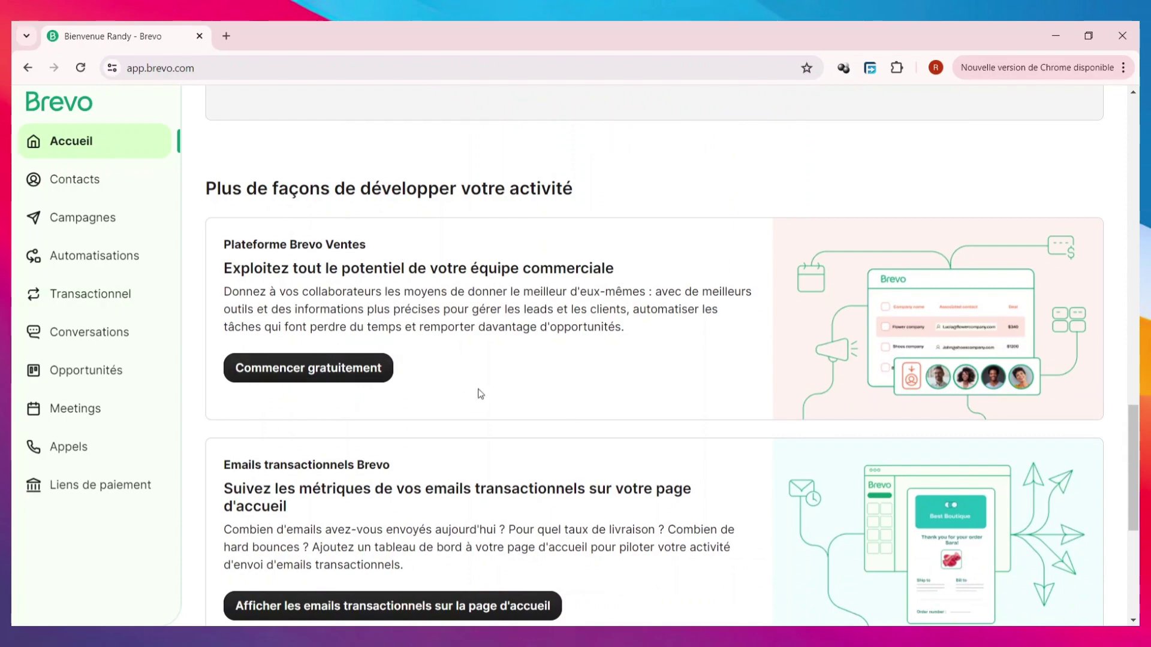
pyautogui.scroll(-6, 480, 394)
pyautogui.scroll(6, 436, 411)
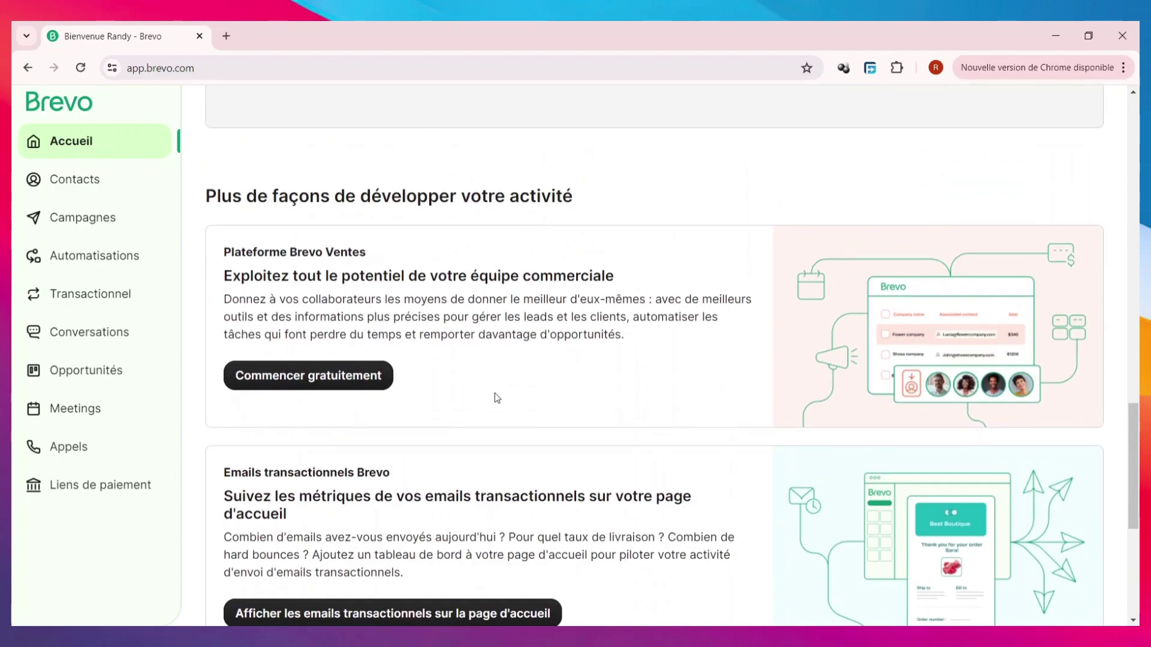
pyautogui.scroll(-5, 497, 398)
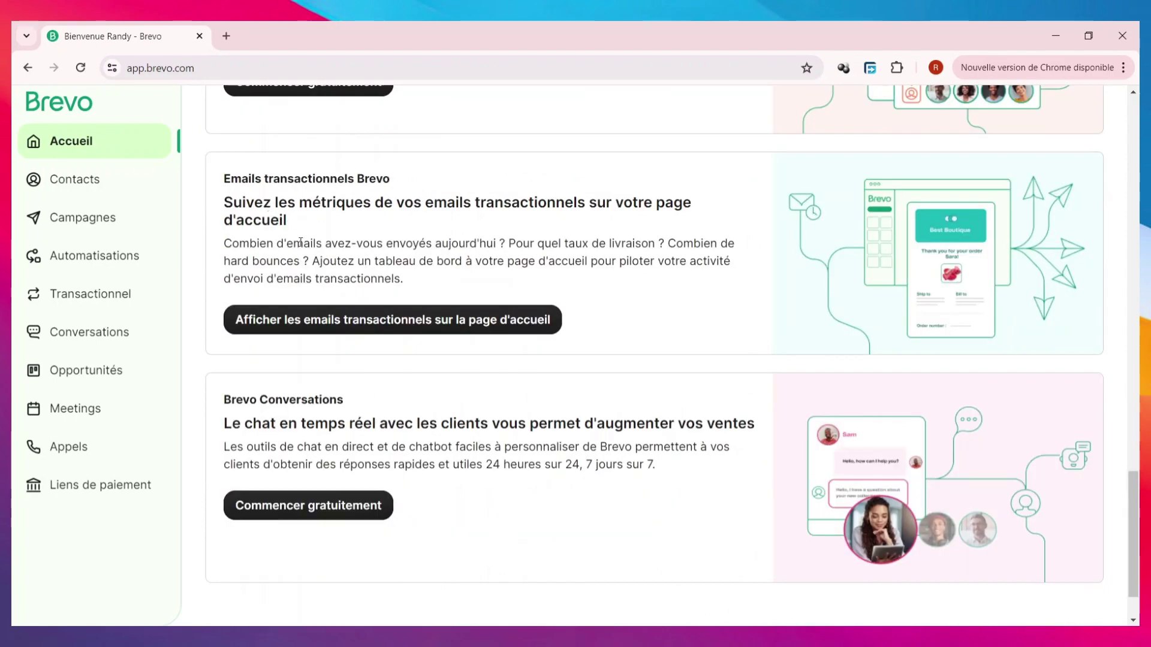
pyautogui.scroll(4, 285, 260)
pyautogui.scroll(-2, 312, 228)
pyautogui.scroll(1, 341, 192)
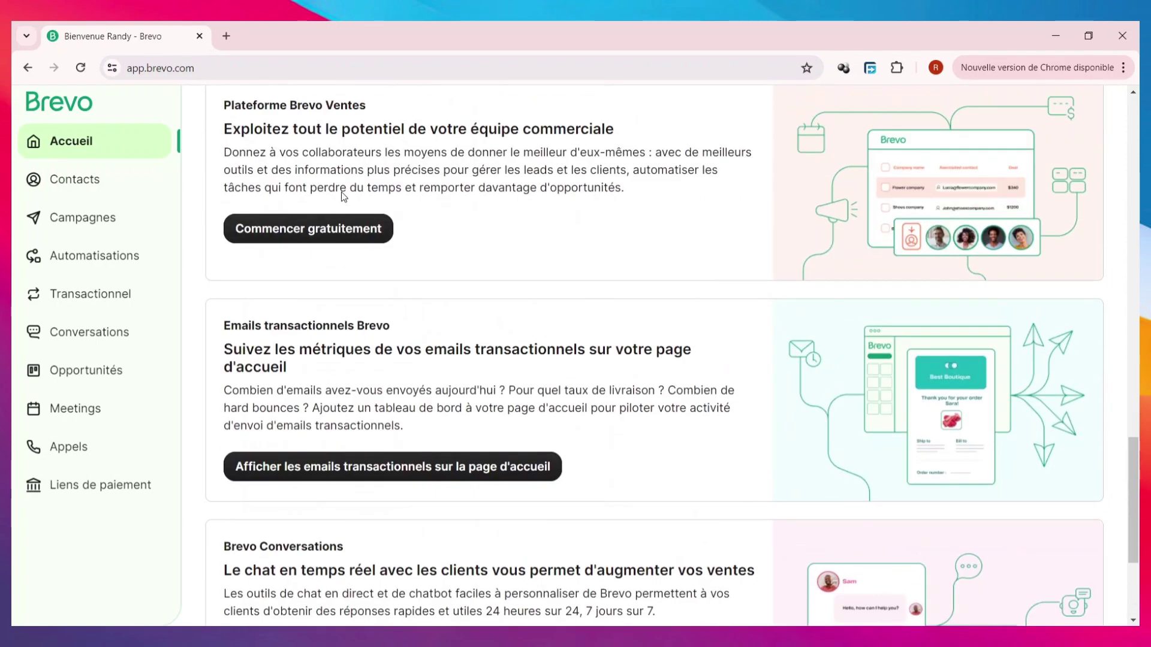
pyautogui.scroll(18, 343, 188)
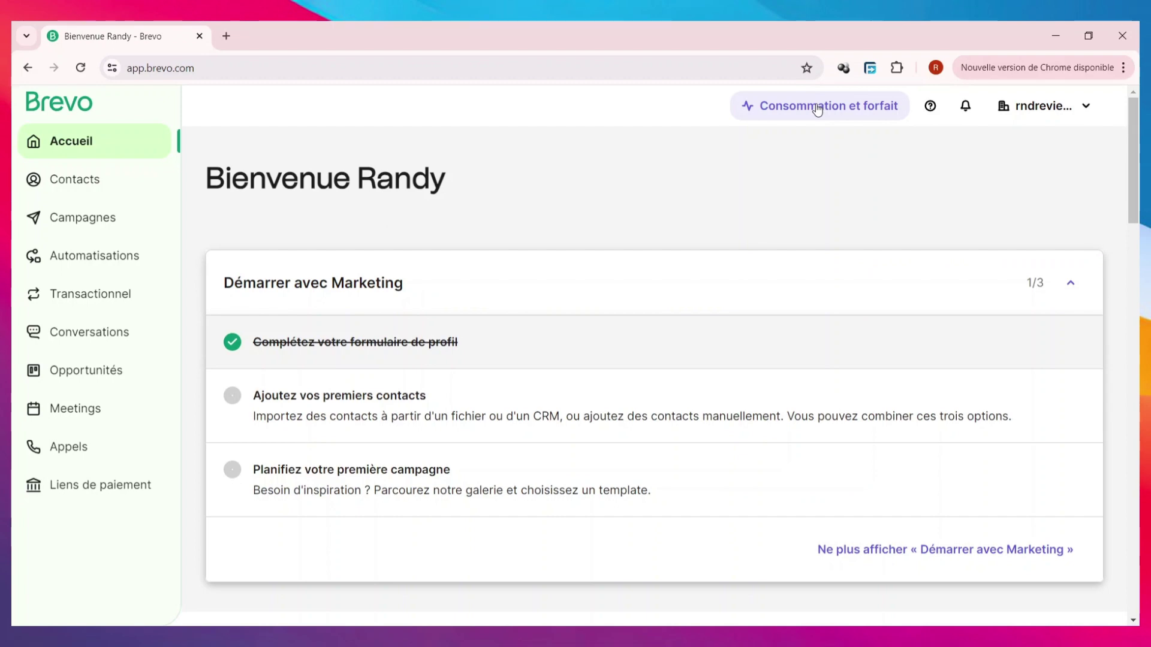
pyautogui.click(1037, 106)
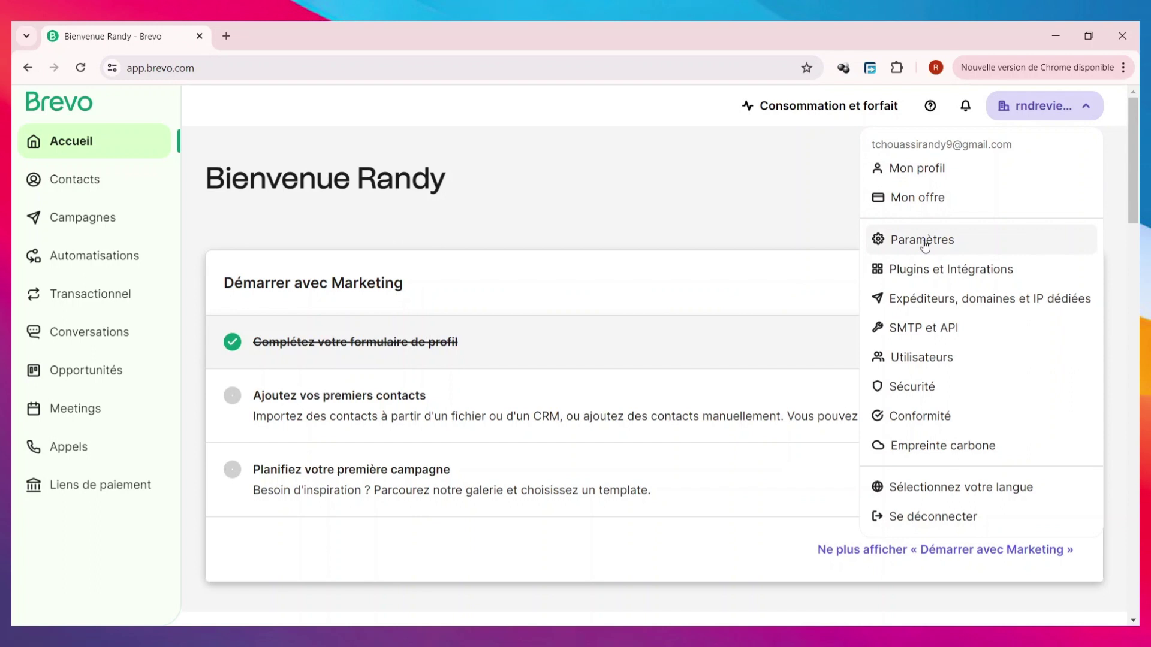
pyautogui.click(550, 216)
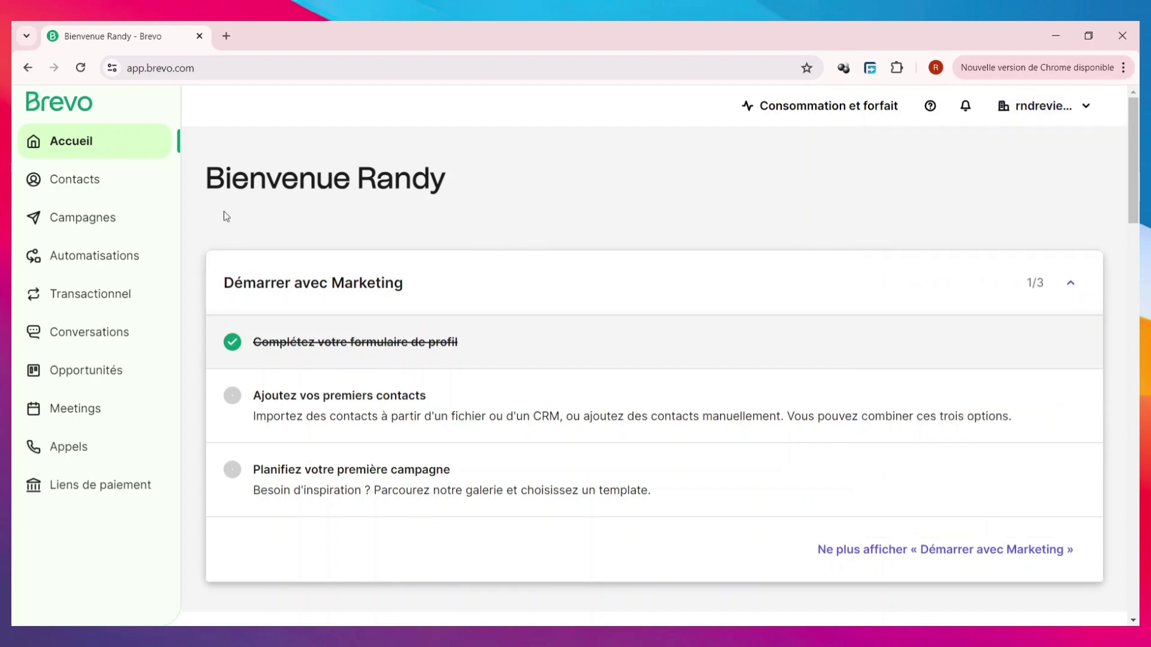
# - Show the Contacts page with its single contact, briefly checking the Ajouter un filtre options
pyautogui.click(92, 195)
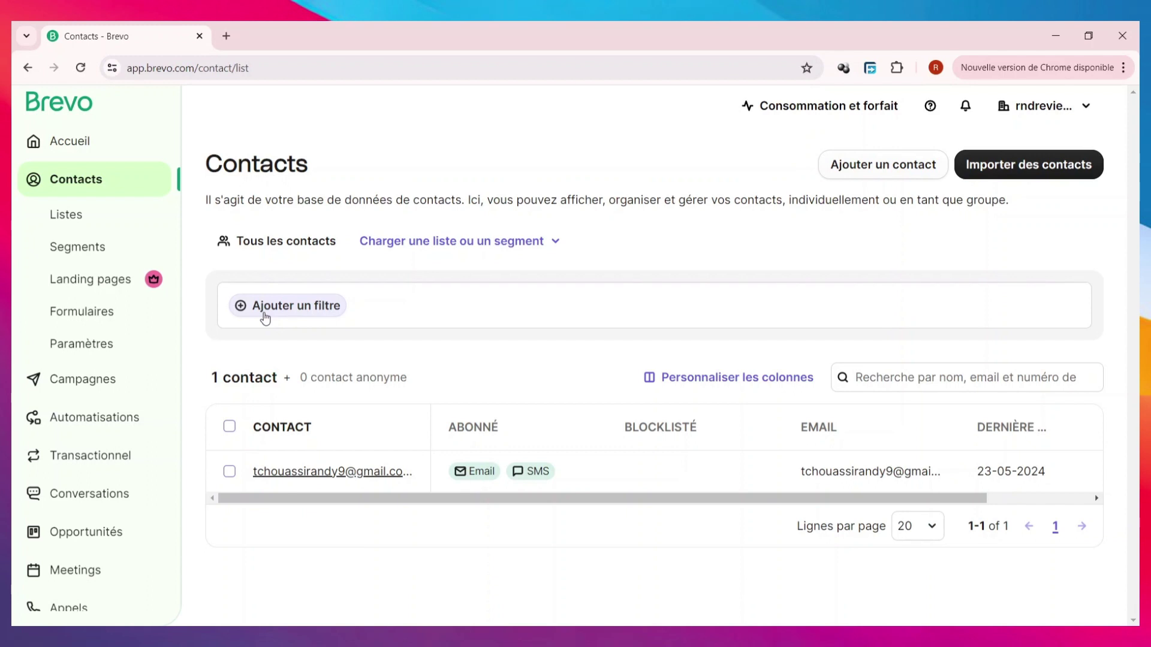
pyautogui.click(265, 317)
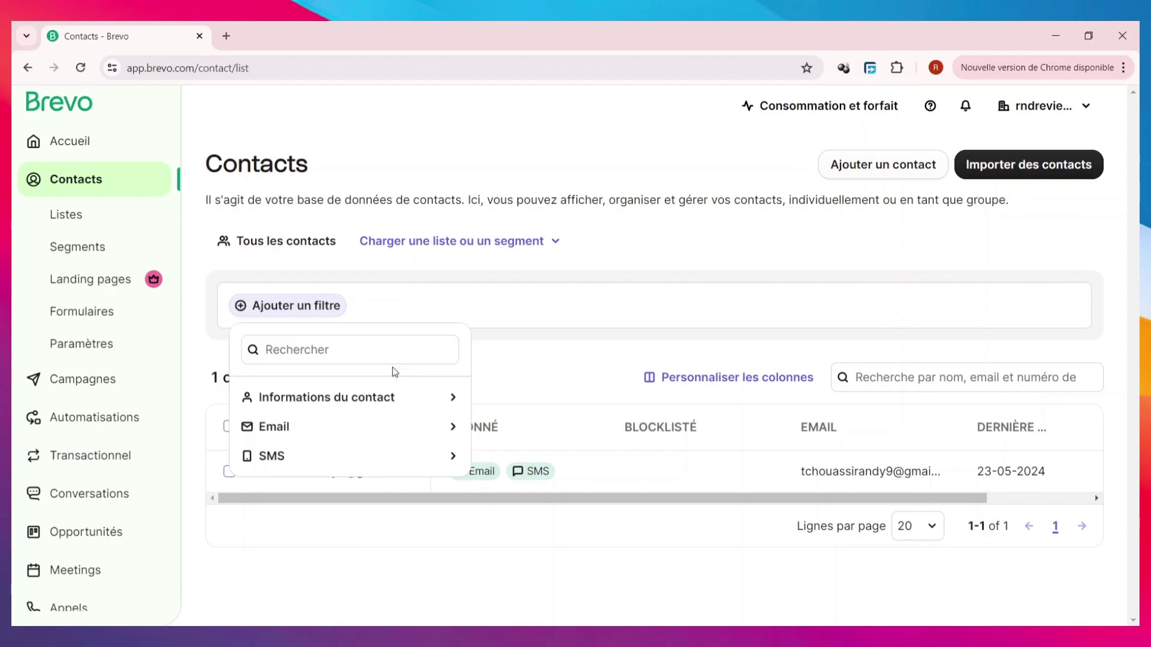
pyautogui.click(566, 292)
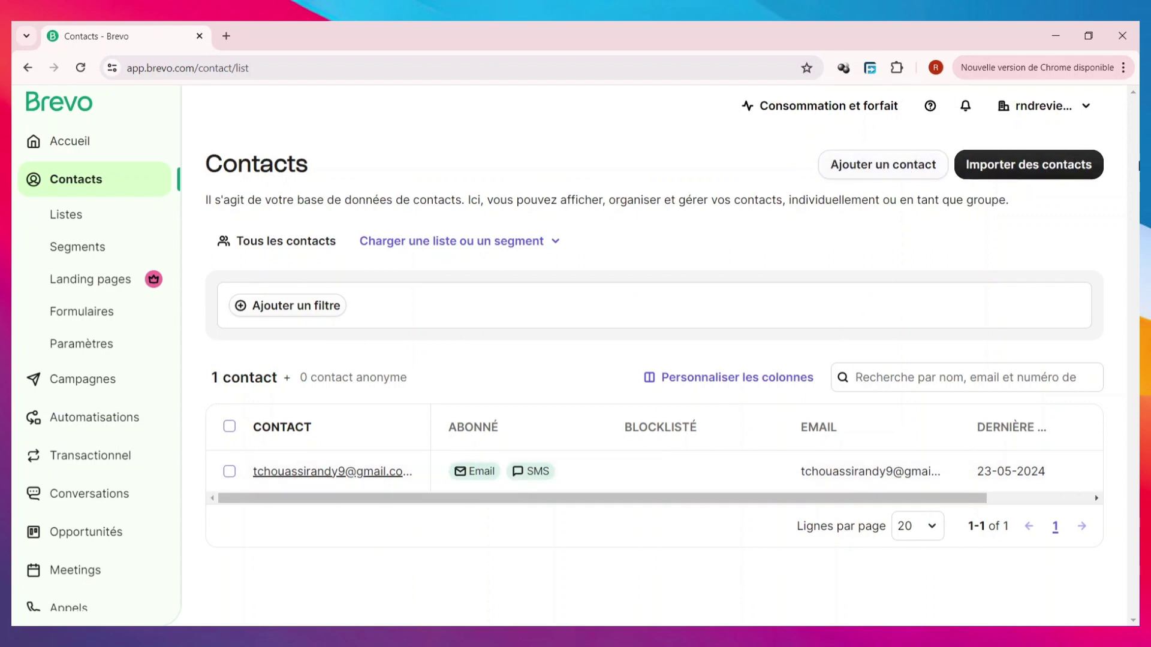
# - Review the Importer des contacts options, then choose the copy-and-paste import method
pyautogui.click(1026, 166)
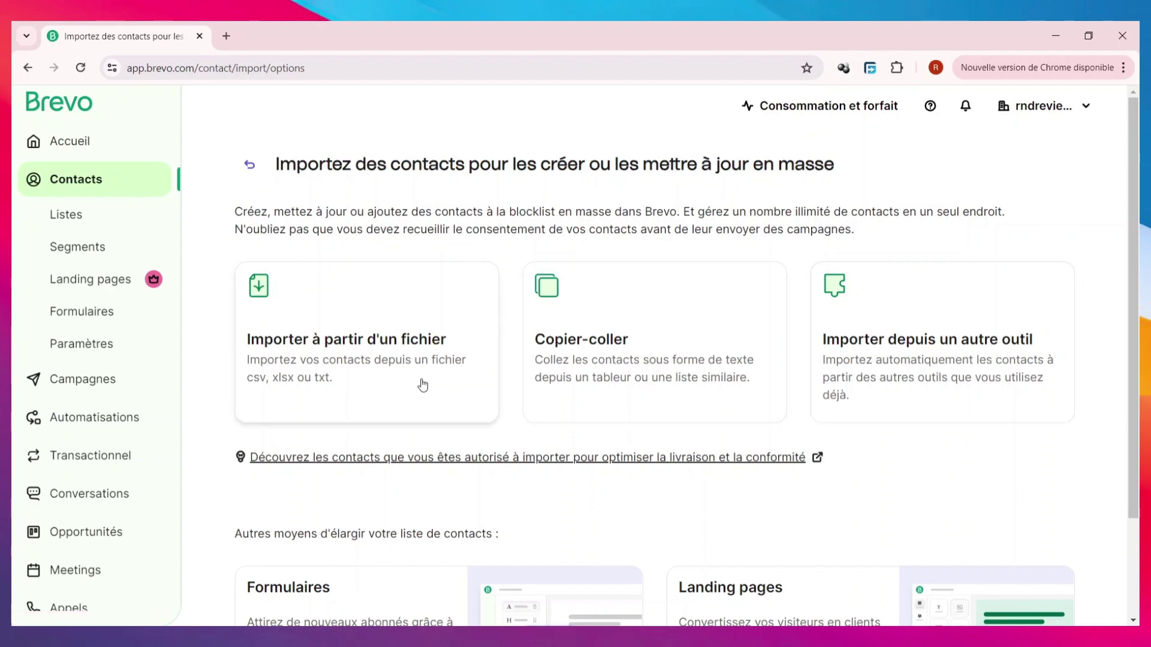
pyautogui.scroll(-1, 639, 456)
pyautogui.scroll(-2, 639, 456)
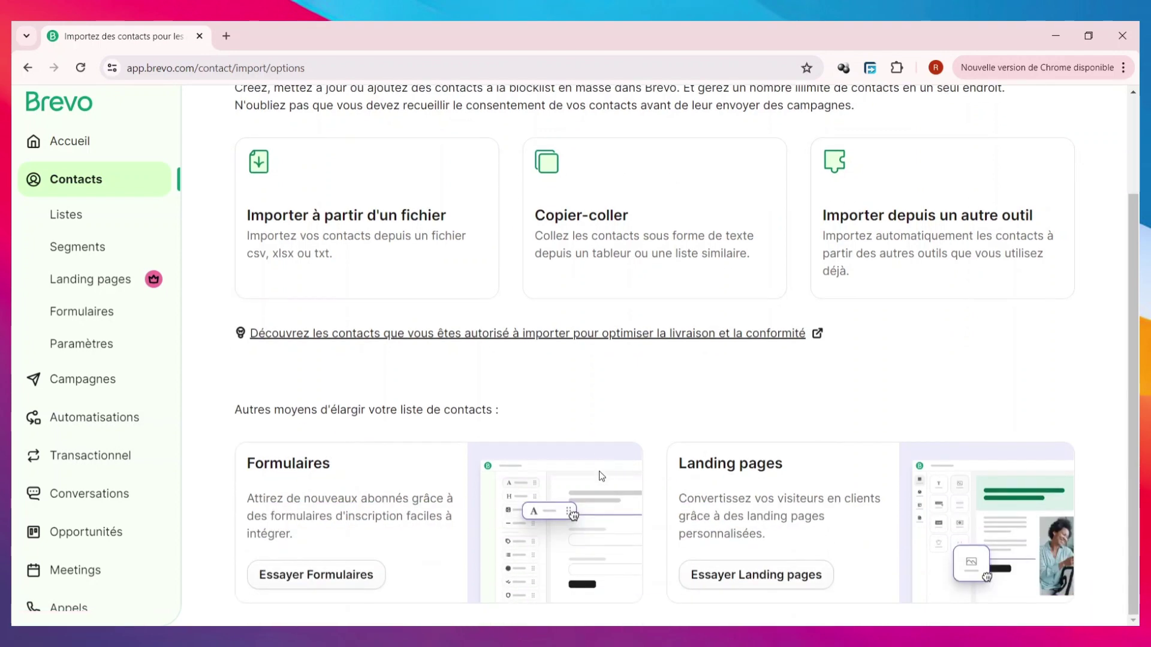
pyautogui.scroll(3, 602, 475)
pyautogui.click(326, 342)
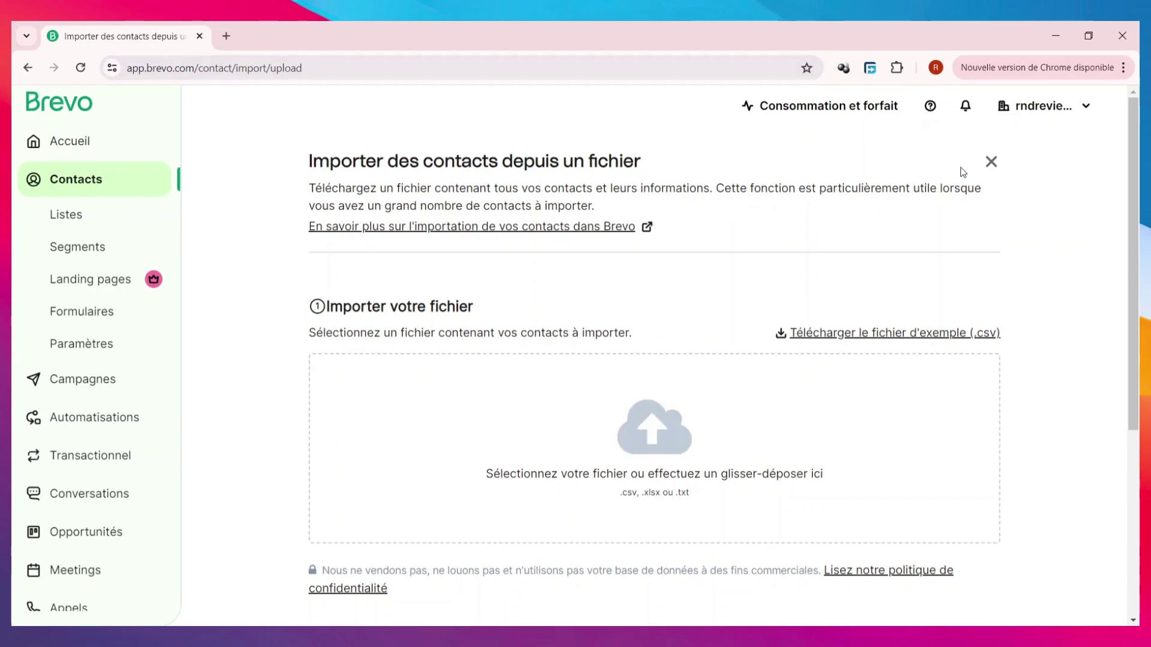
pyautogui.click(27, 68)
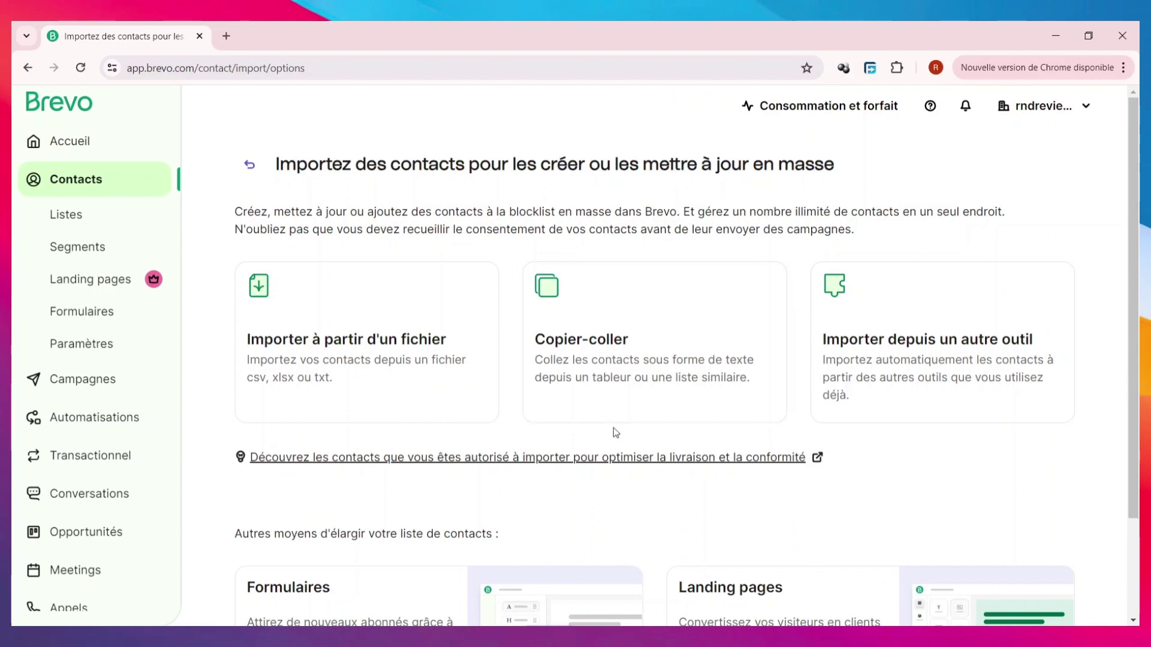
pyautogui.click(637, 332)
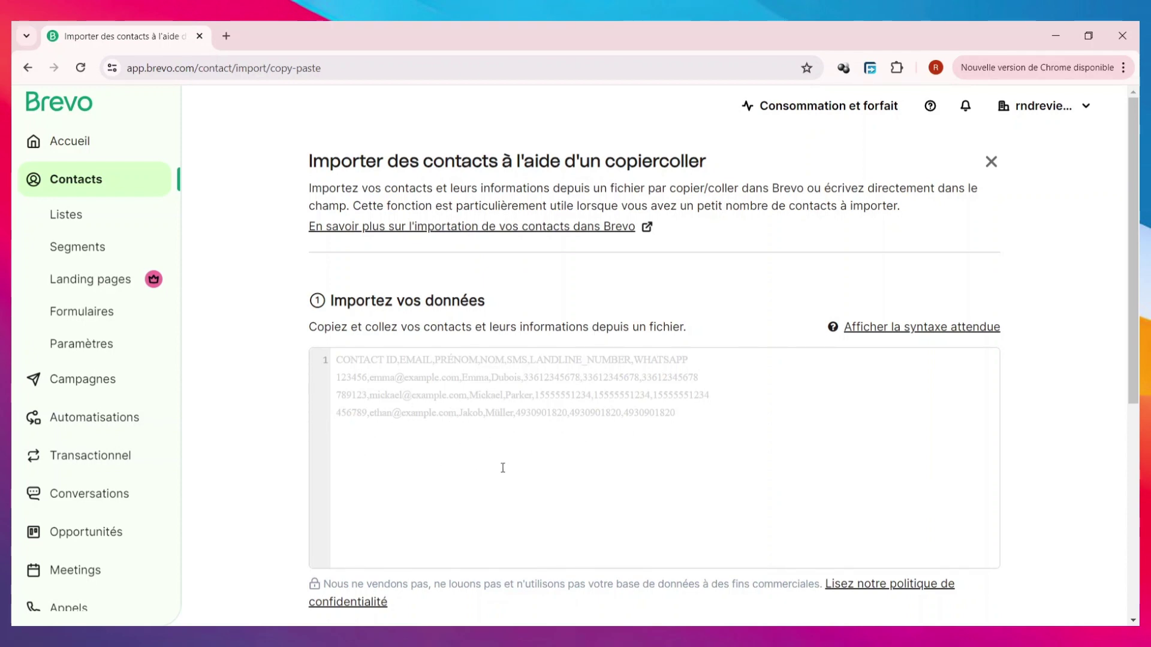
pyautogui.scroll(-6, 503, 468)
pyautogui.scroll(6, 501, 472)
pyautogui.scroll(-5, 498, 467)
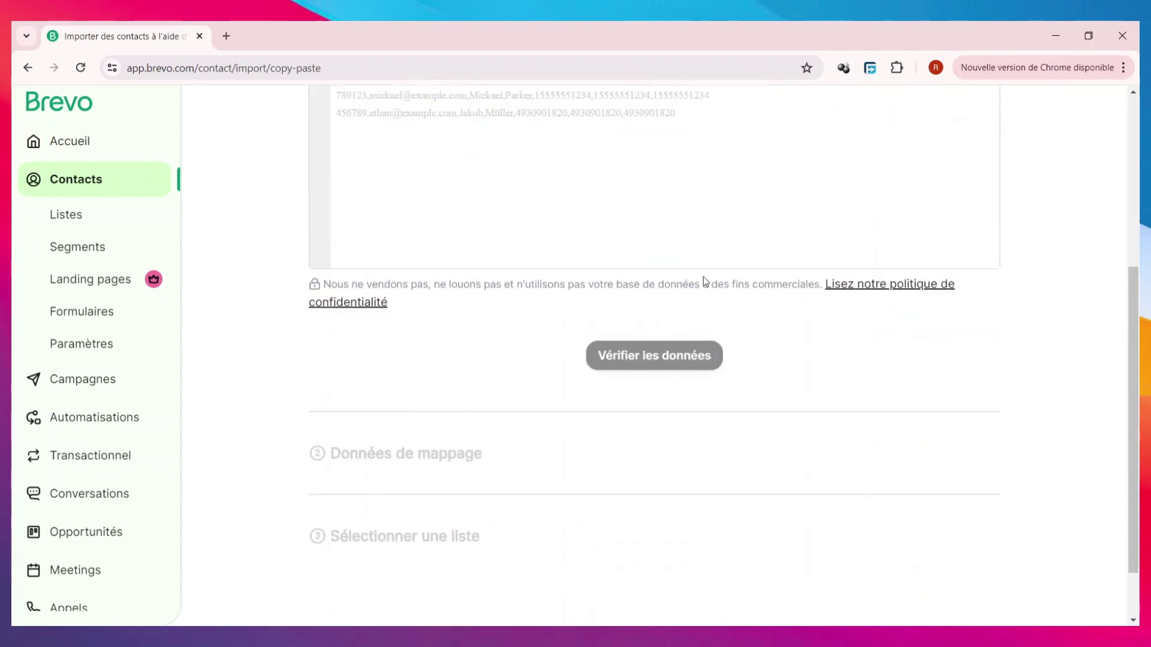
pyautogui.scroll(4, 760, 344)
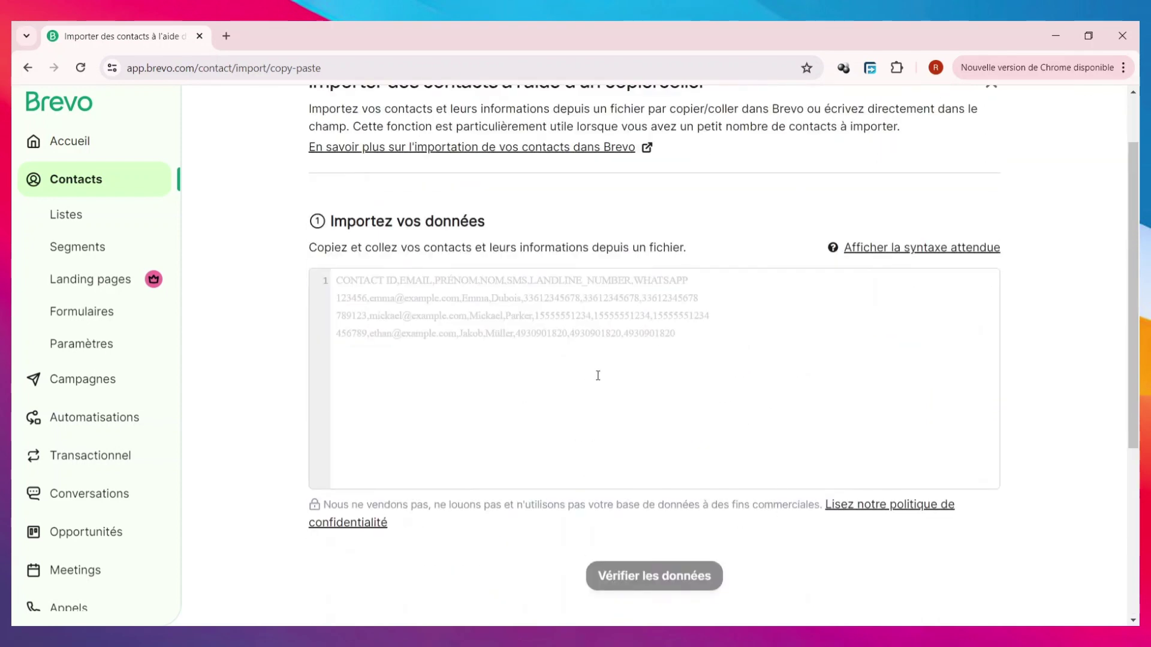
pyautogui.scroll(-1, 594, 371)
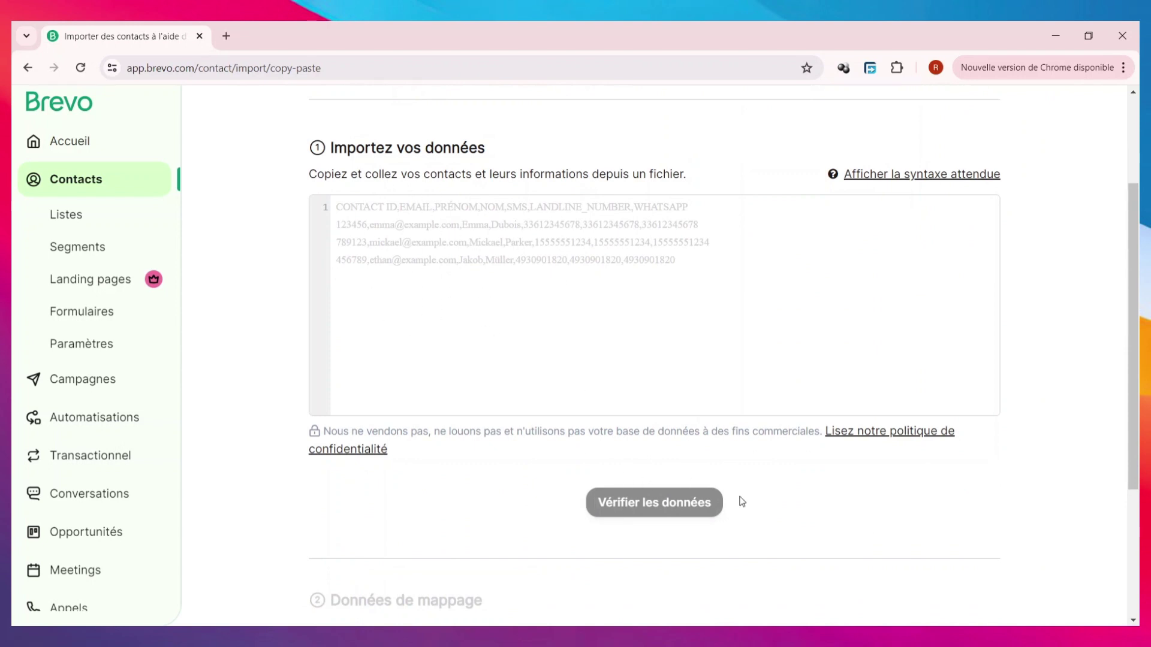
pyautogui.scroll(-3, 675, 502)
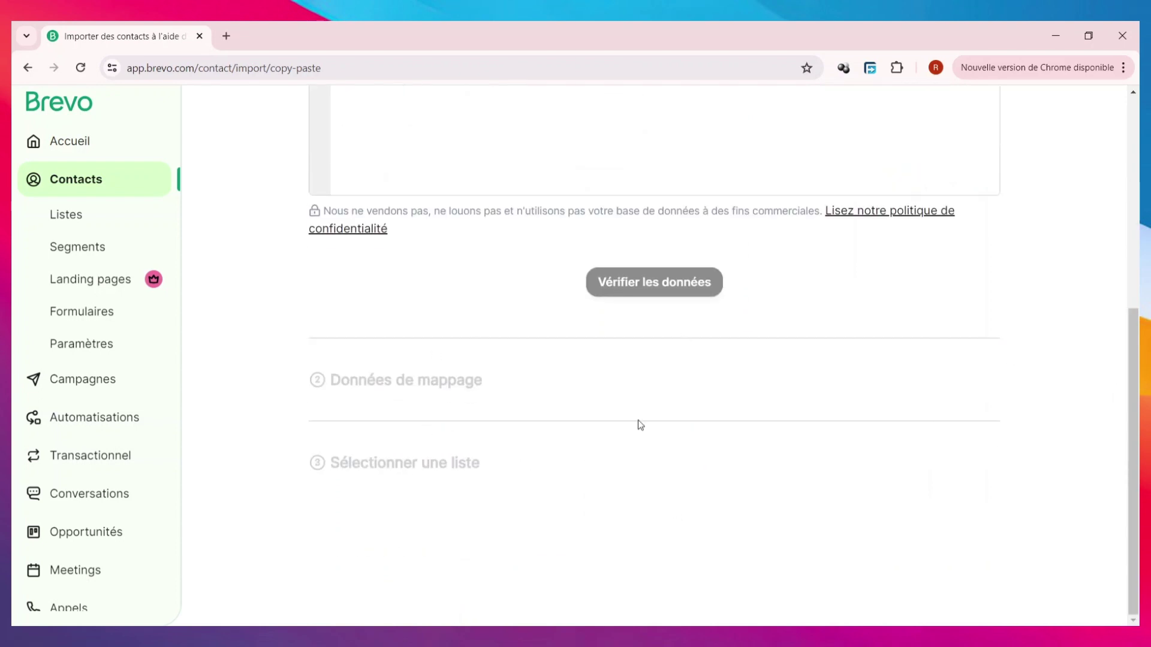
pyautogui.scroll(1, 473, 492)
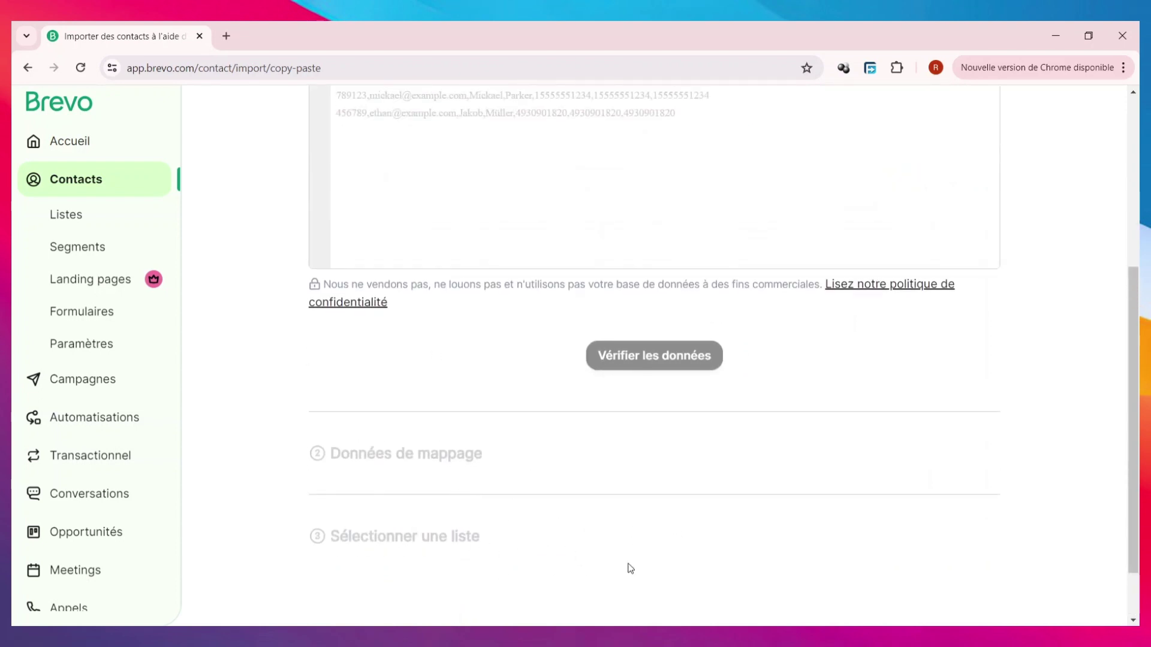
pyautogui.scroll(4, 660, 451)
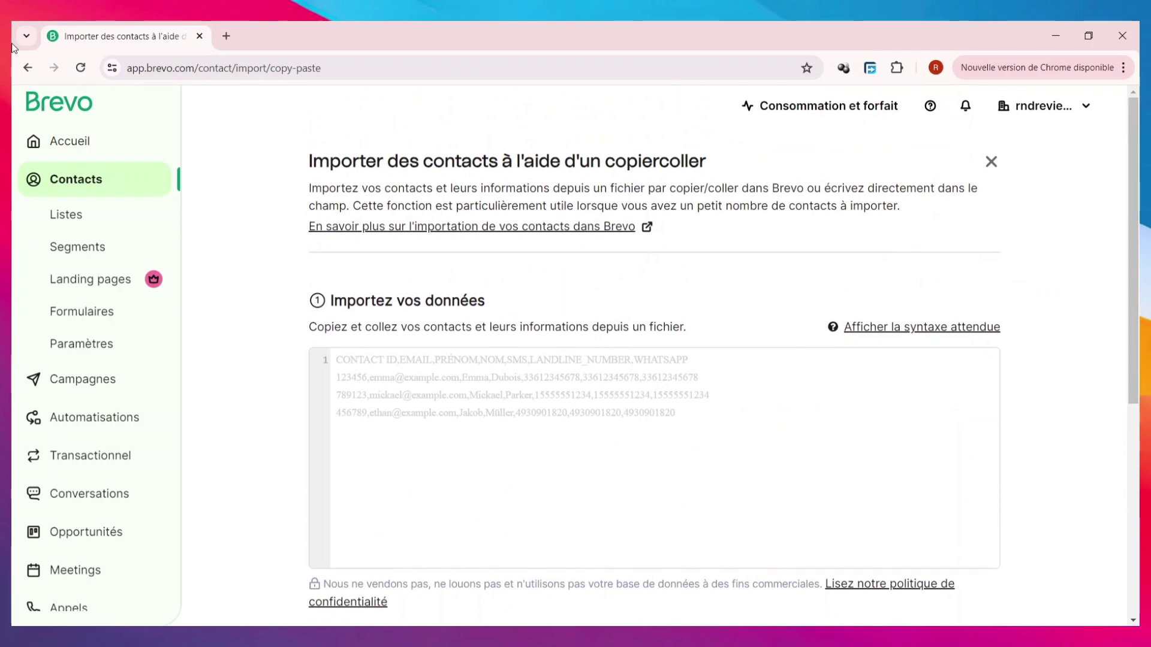
pyautogui.click(27, 68)
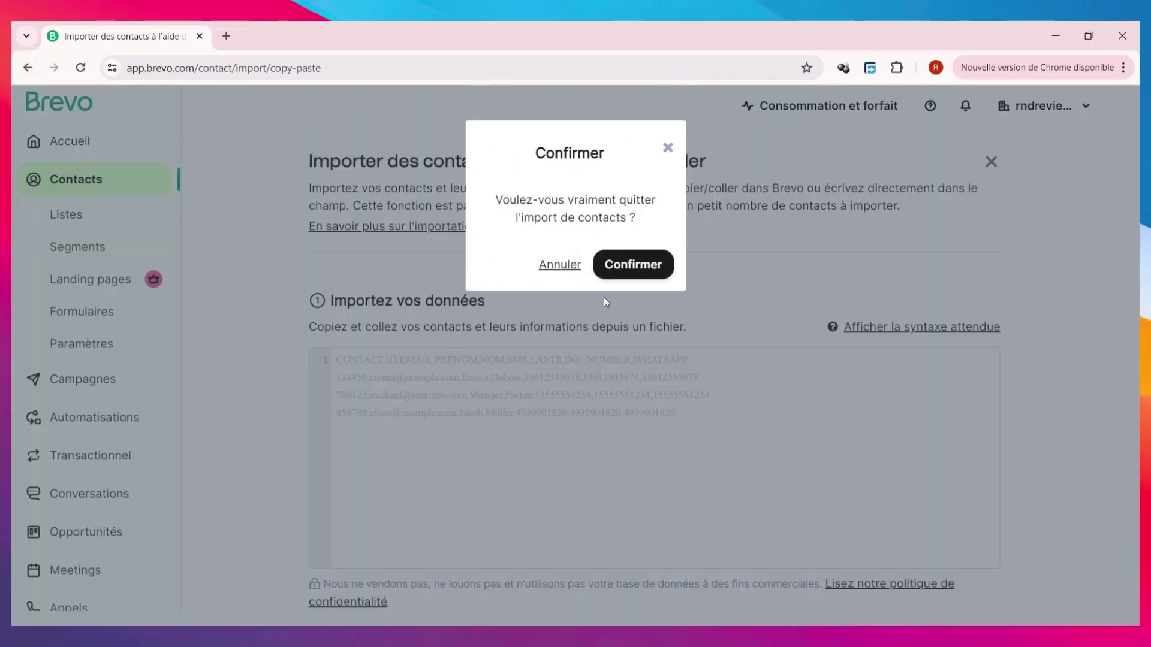
pyautogui.click(621, 274)
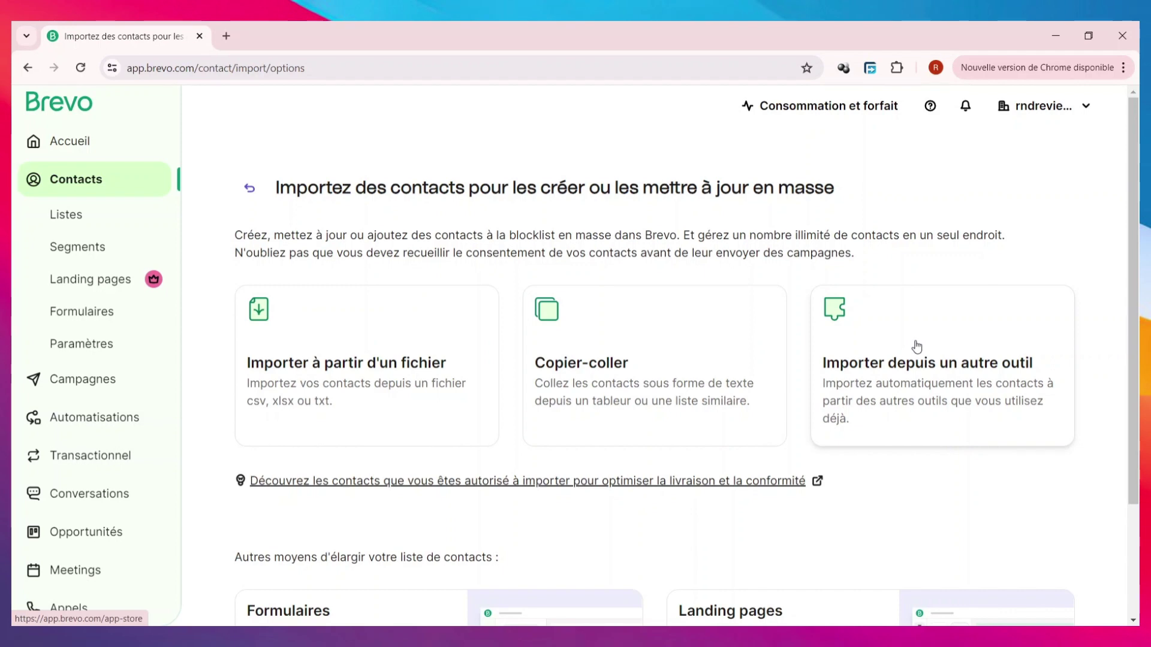
# - Browse the App Store integrations and open the Shopify integration's help article
pyautogui.click(921, 392)
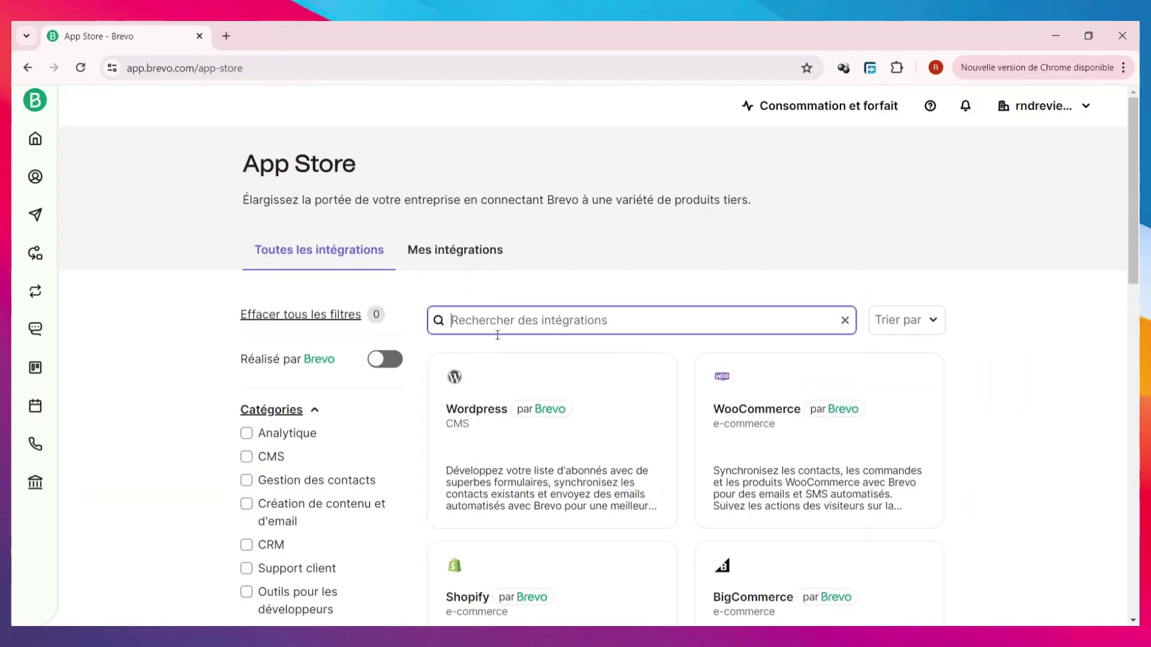
pyautogui.scroll(-2, 700, 357)
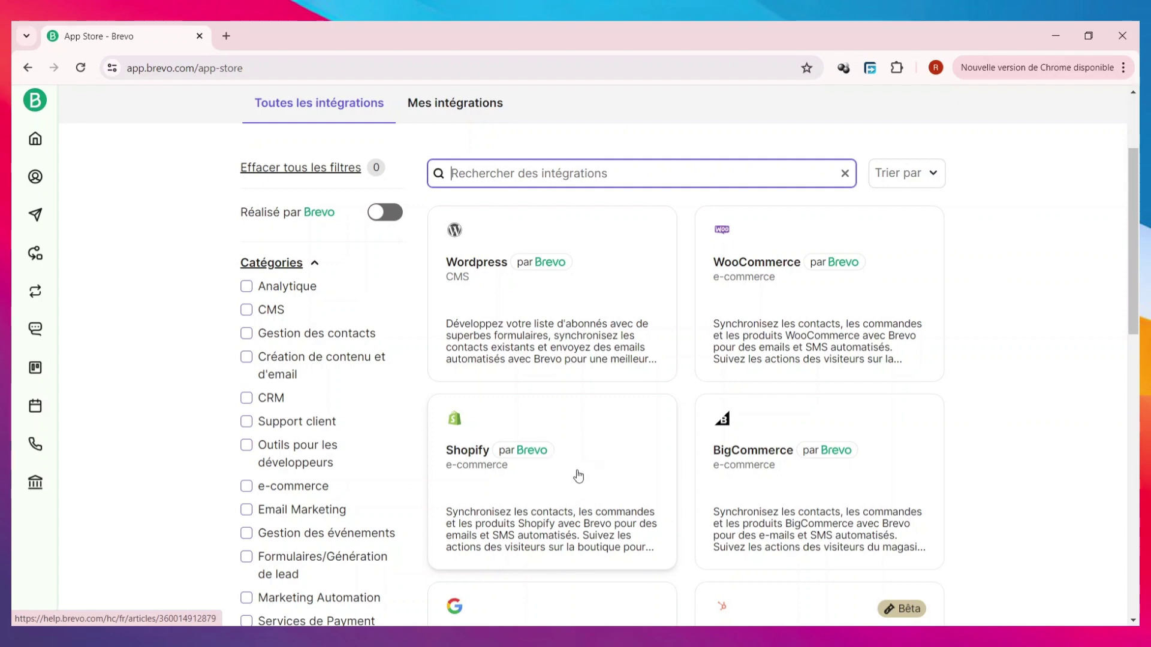
pyautogui.click(501, 434)
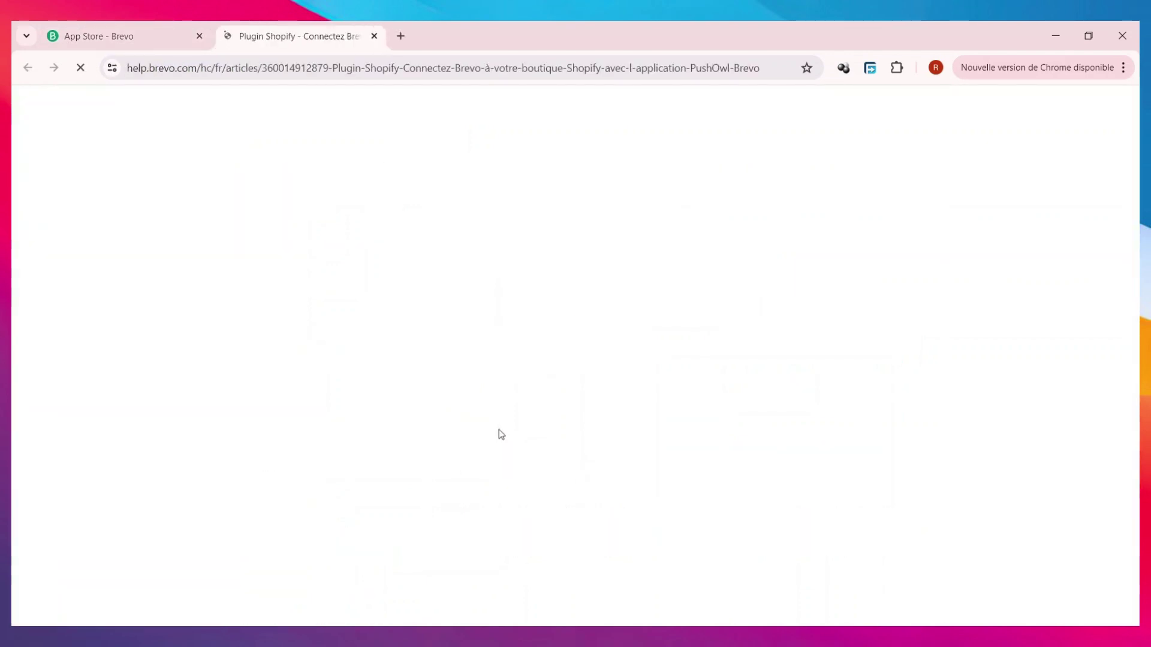
# - Skim the Shopify plugin article, then return to the copy-and-paste import page
pyautogui.scroll(-7, 570, 418)
pyautogui.scroll(-15, 570, 418)
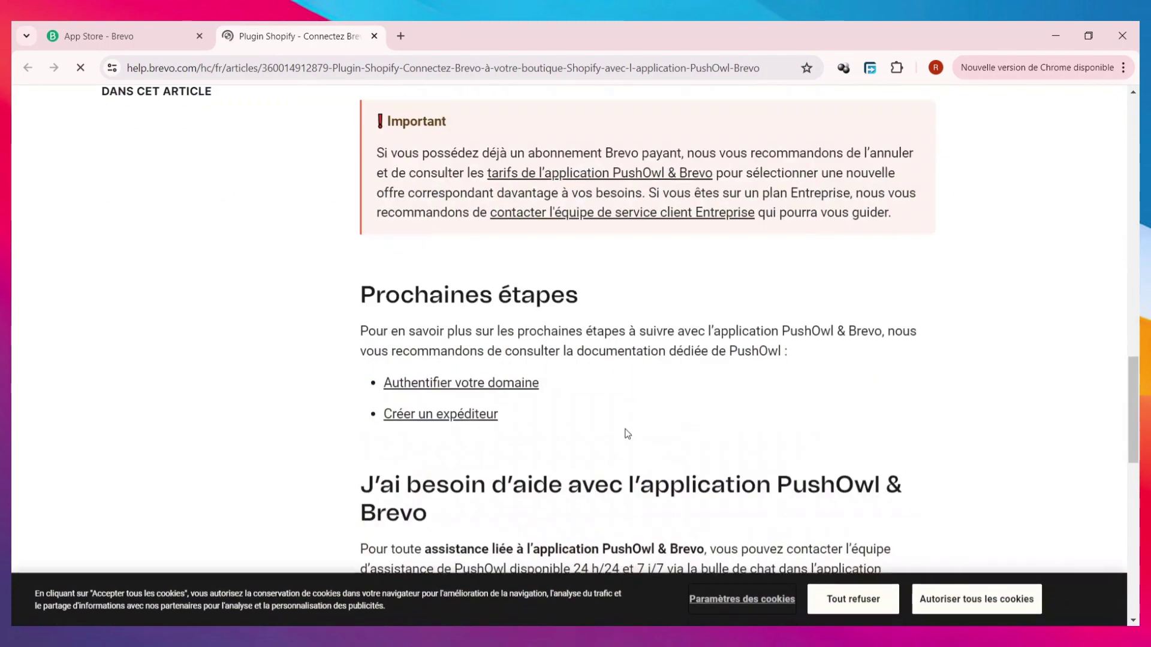
pyautogui.scroll(15, 514, 398)
pyautogui.scroll(-5, 525, 366)
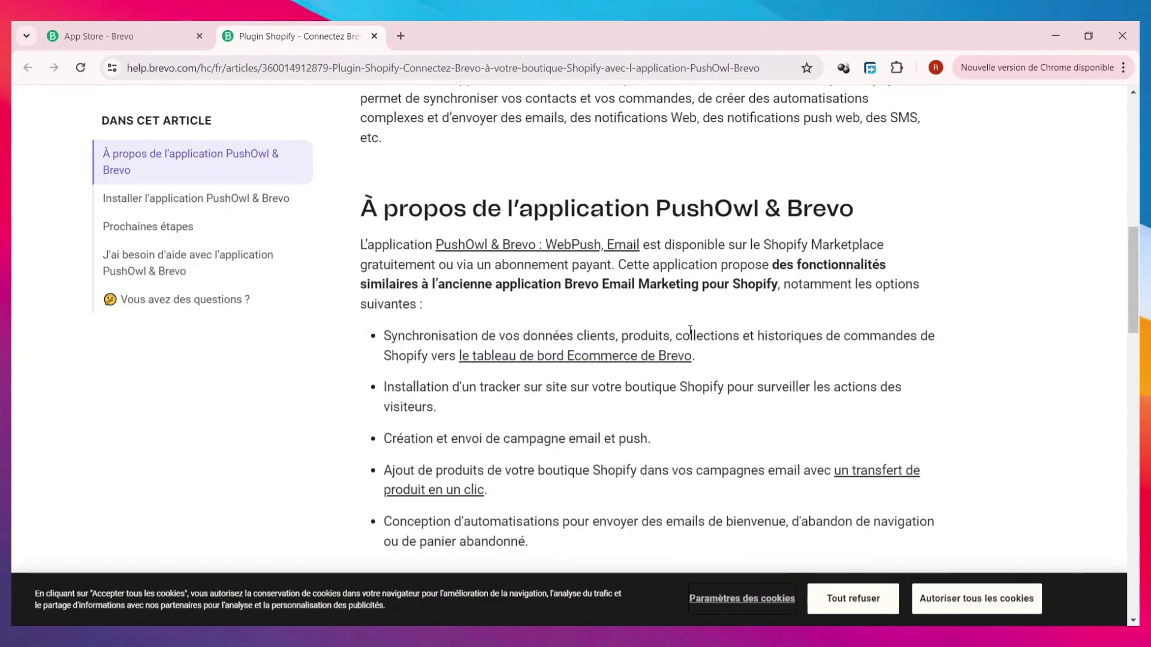
pyautogui.scroll(-1, 700, 333)
pyautogui.scroll(-5, 635, 368)
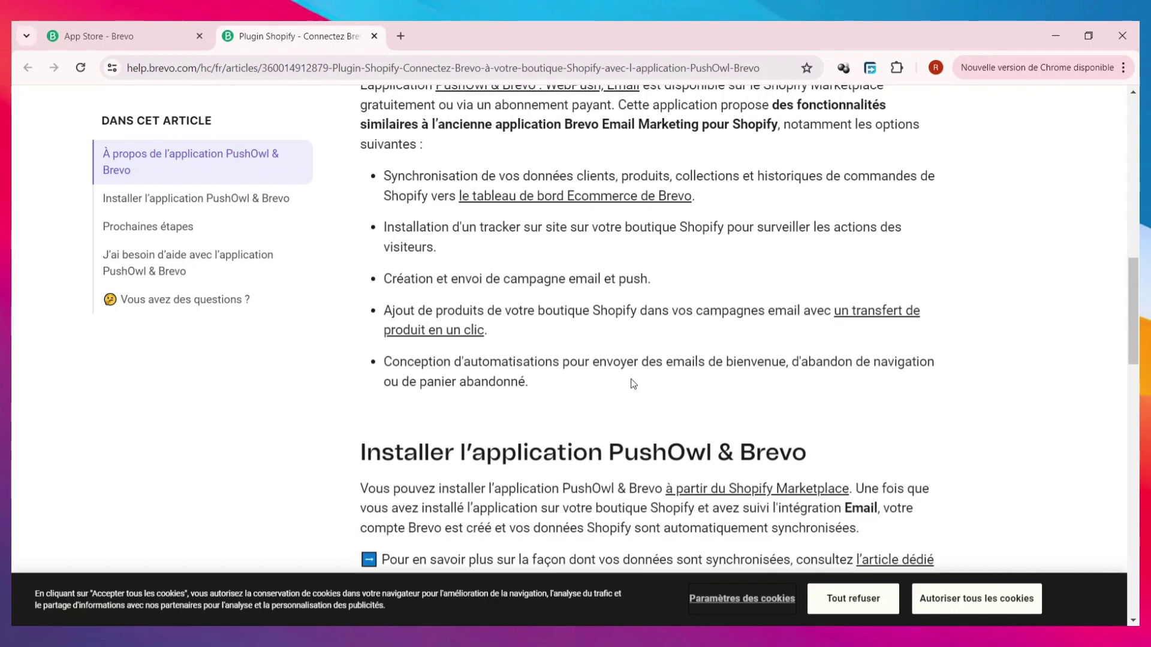
pyautogui.scroll(-3, 632, 379)
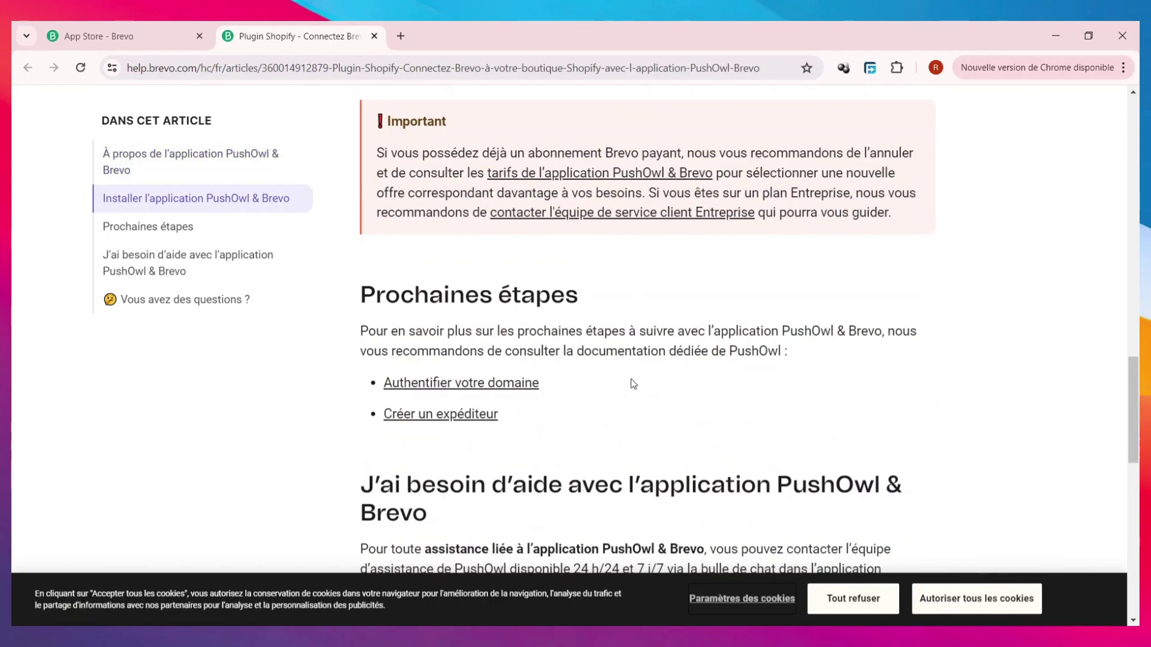
pyautogui.scroll(3, 584, 433)
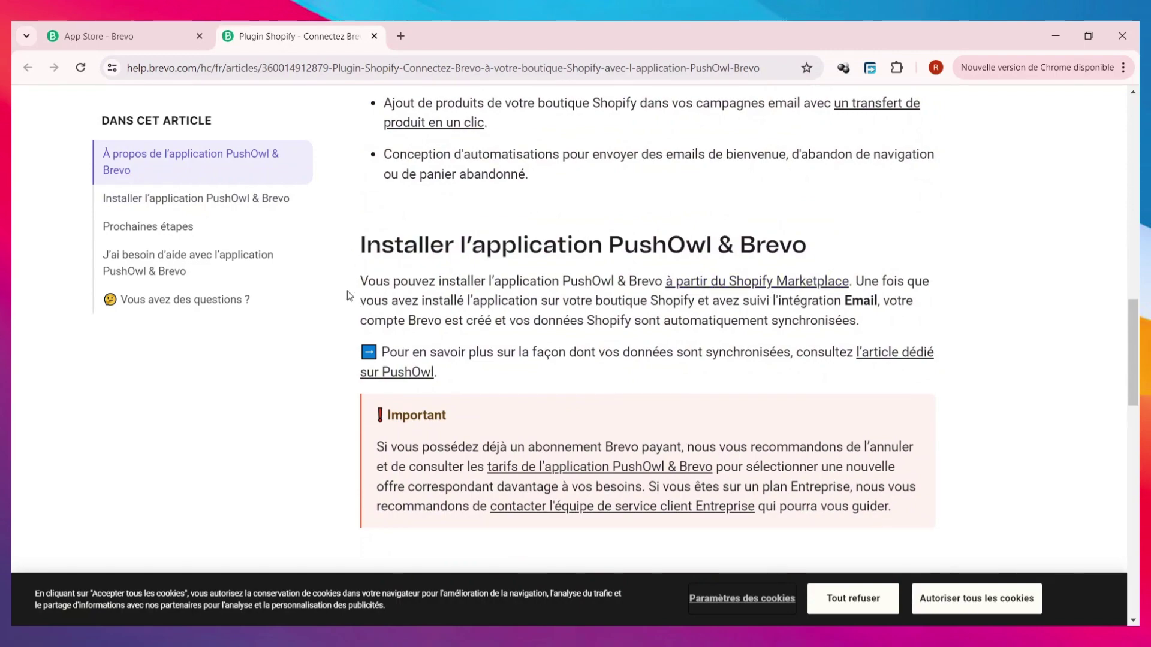
pyautogui.scroll(4, 670, 452)
pyautogui.scroll(6, 670, 451)
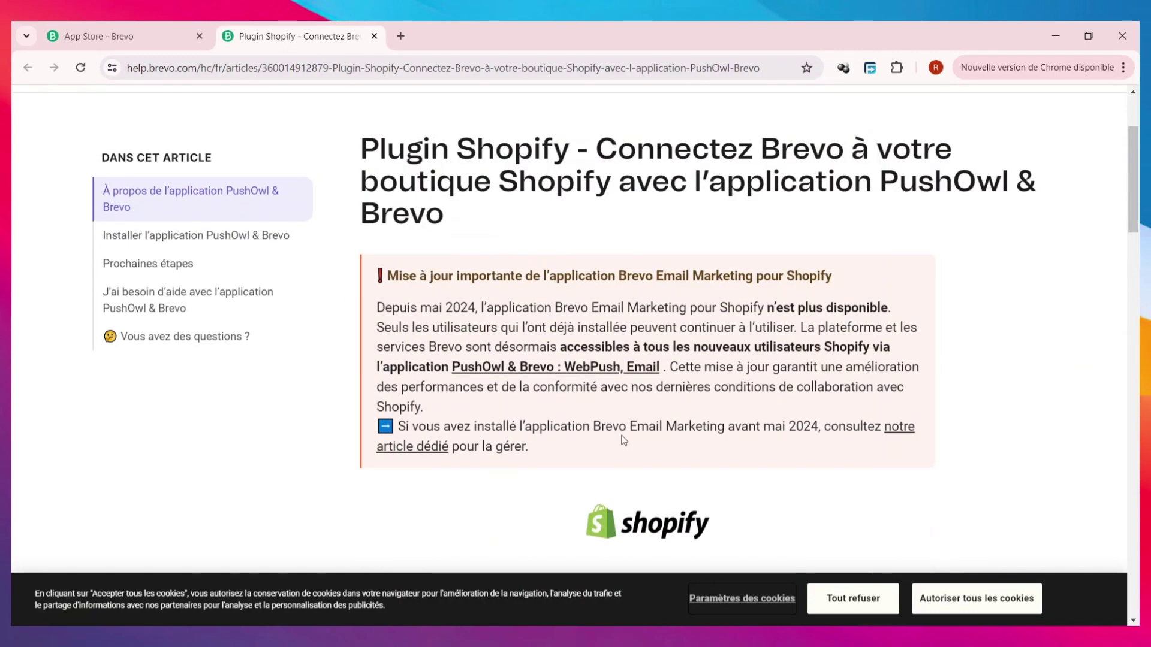
pyautogui.scroll(3, 622, 440)
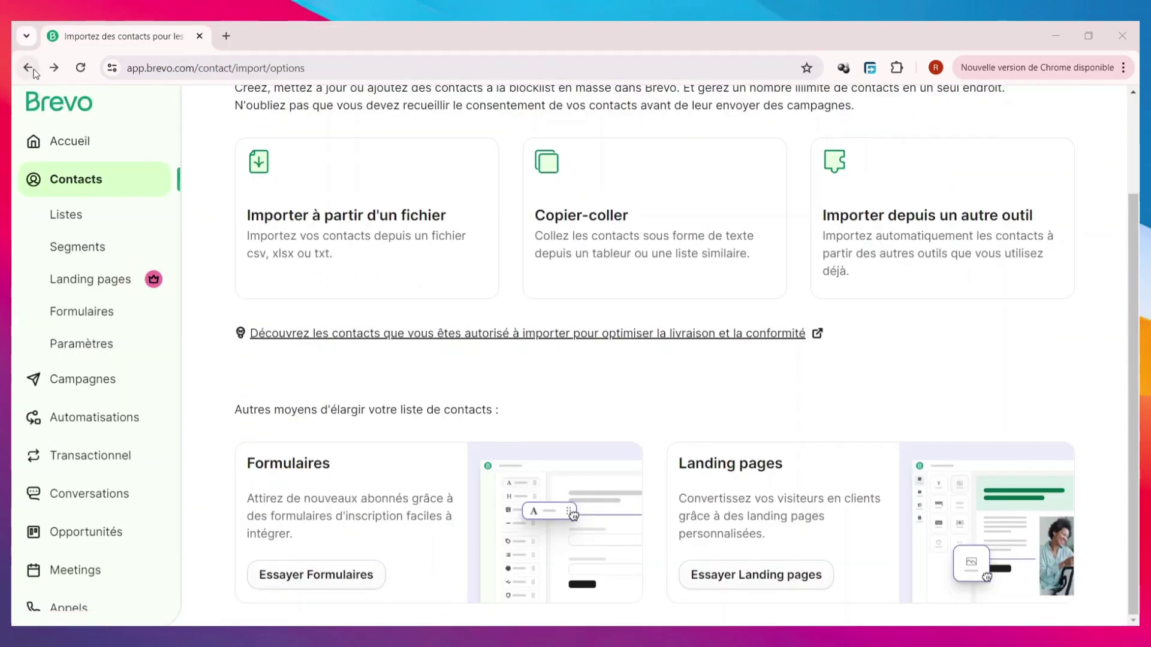
pyautogui.click(31, 70)
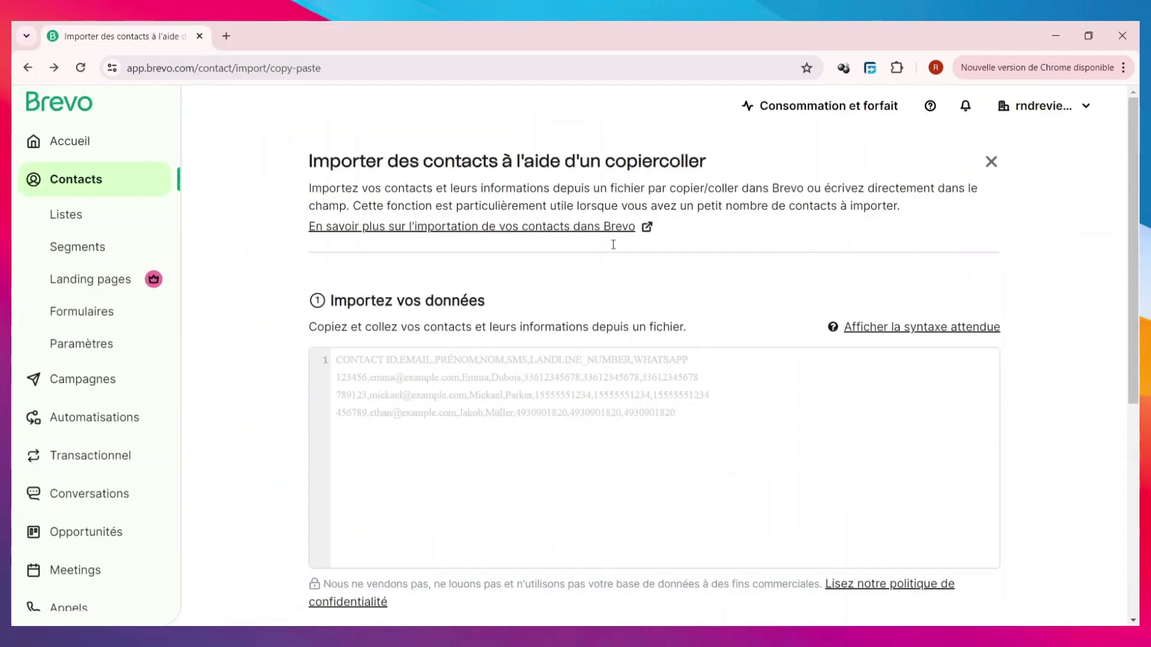
# - Start a new contact with a first name, last name and a saved e-mail address
pyautogui.click(91, 179)
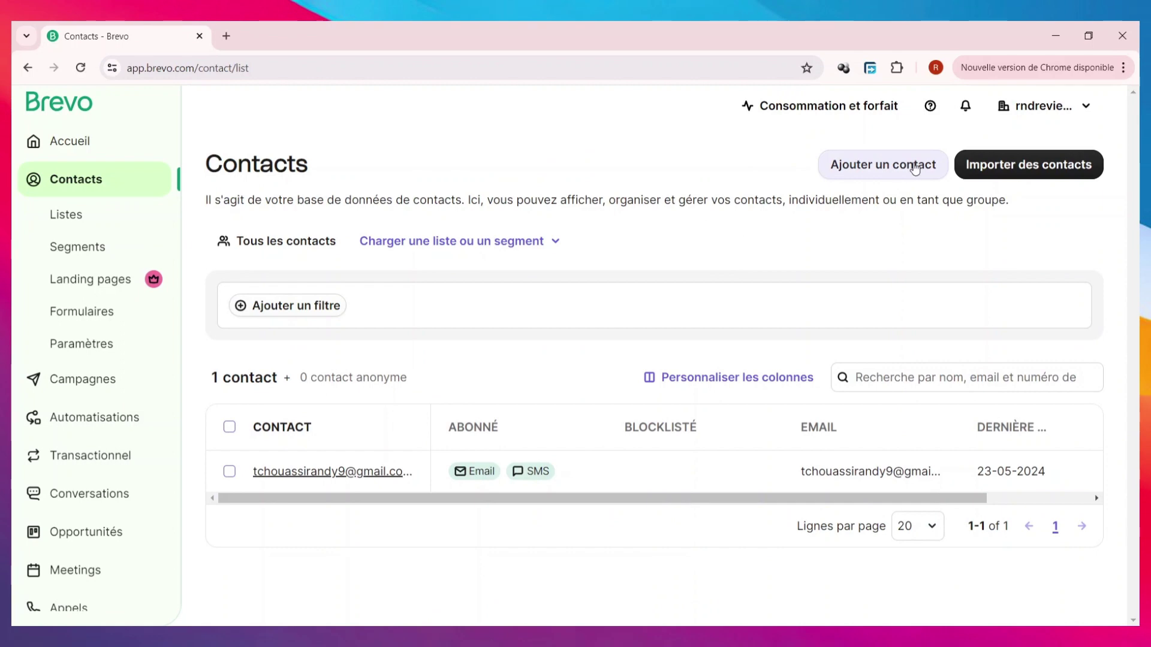
pyautogui.click(908, 168)
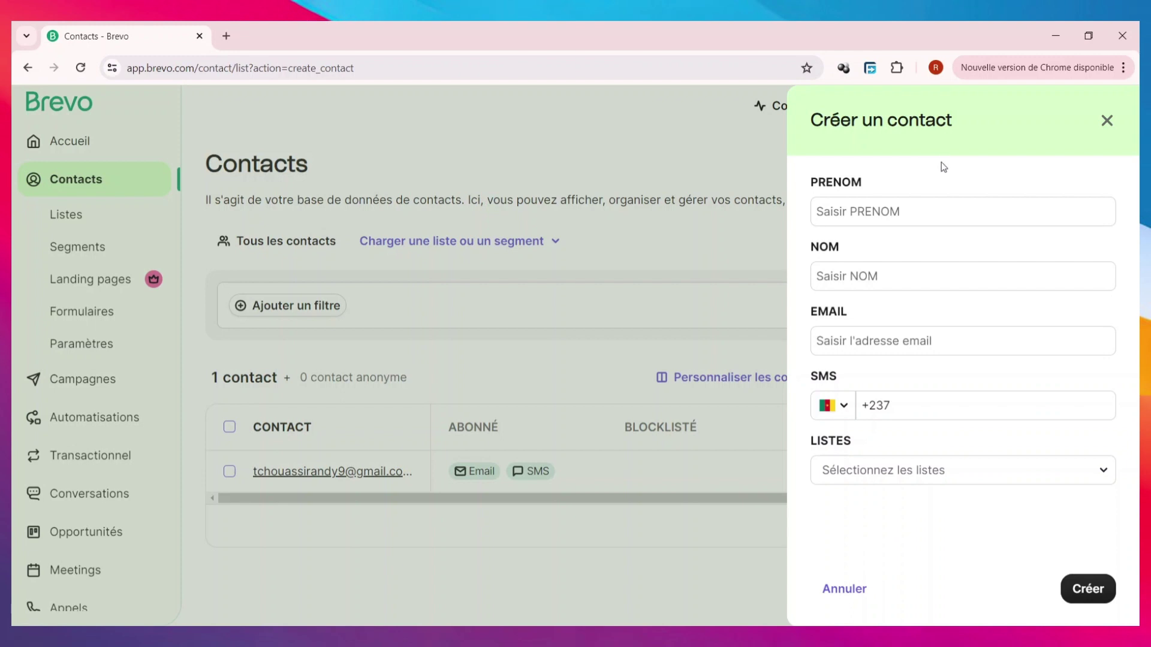
pyautogui.click(963, 207)
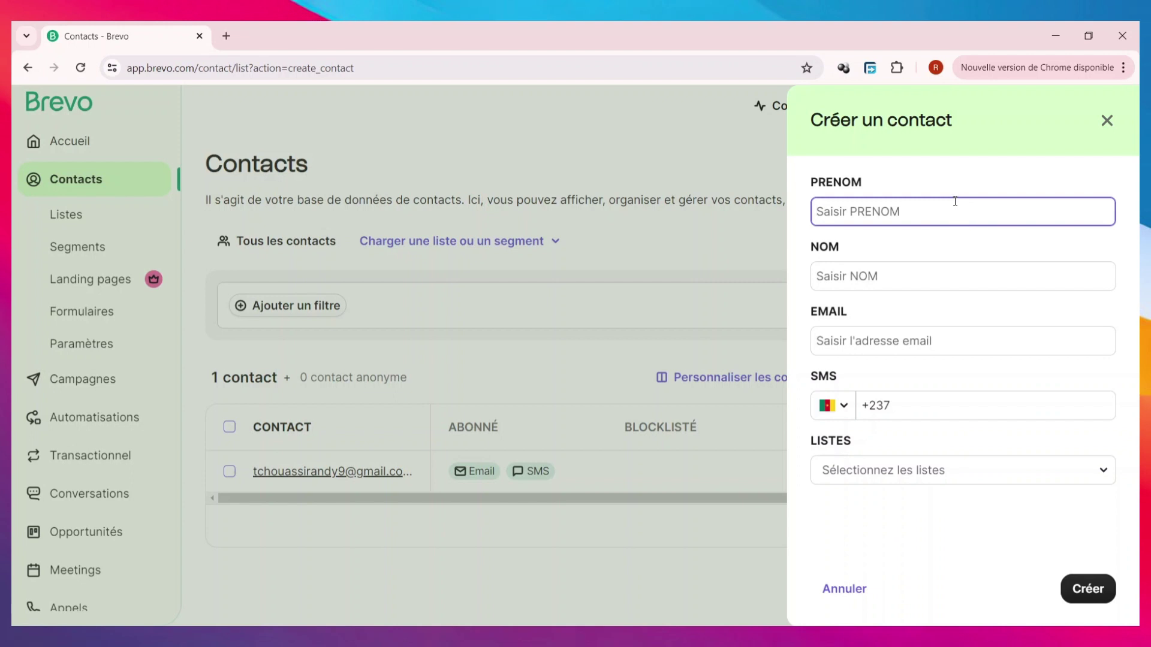
pyautogui.write('jane')
pyautogui.click(931, 284)
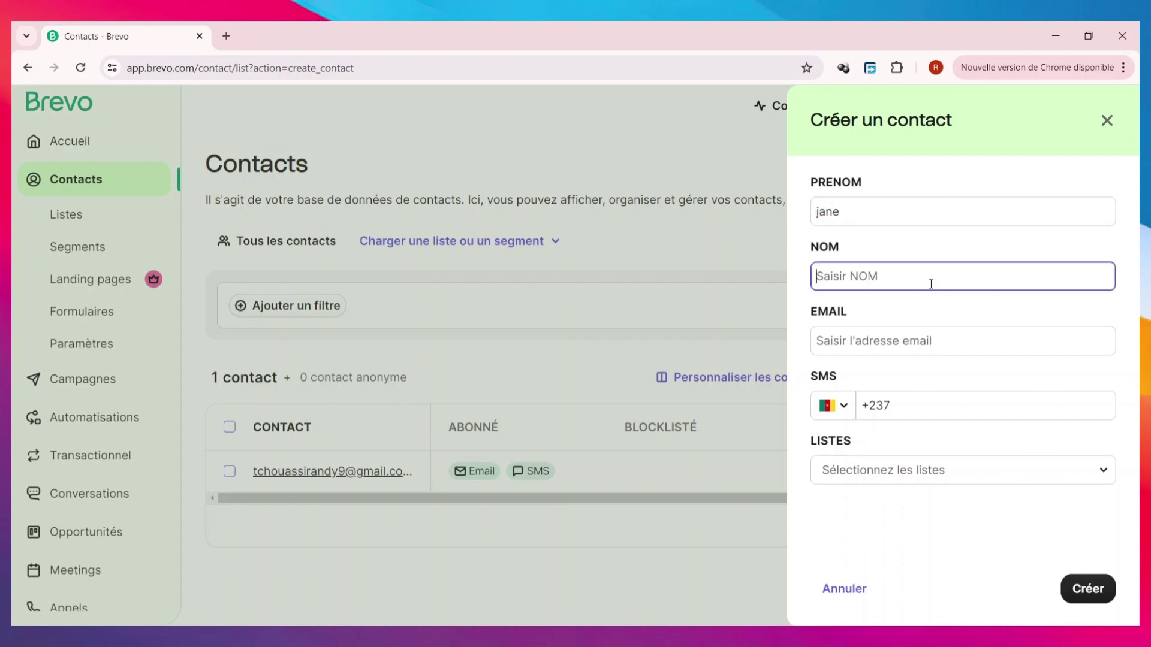
pyautogui.write('doe')
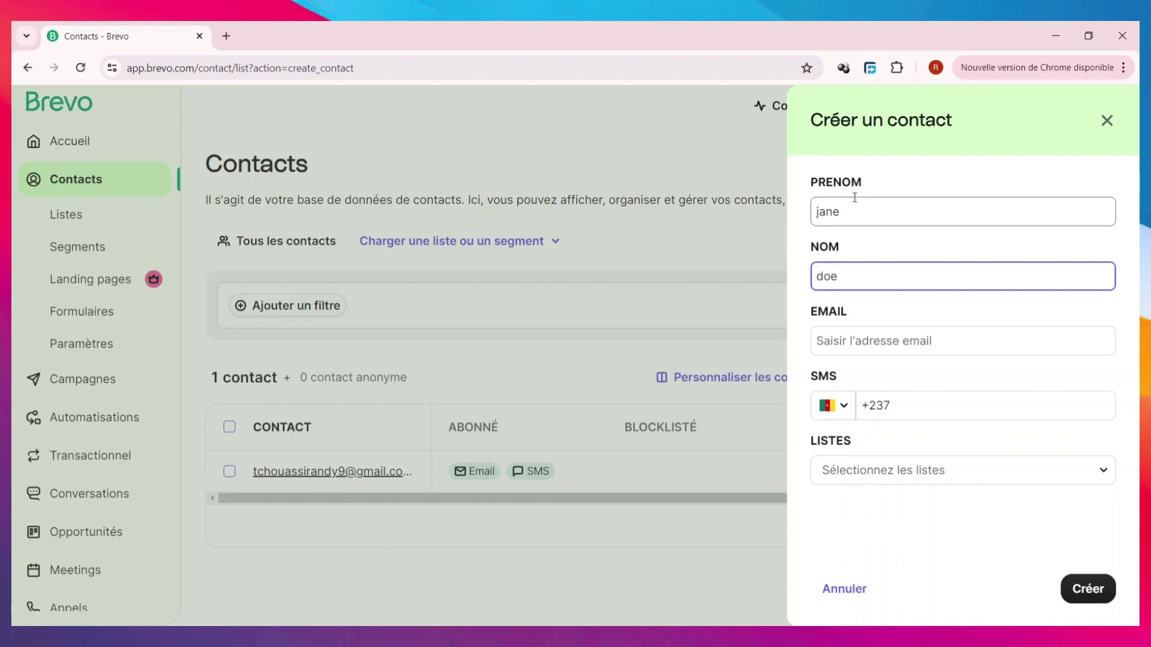
pyautogui.click(926, 342)
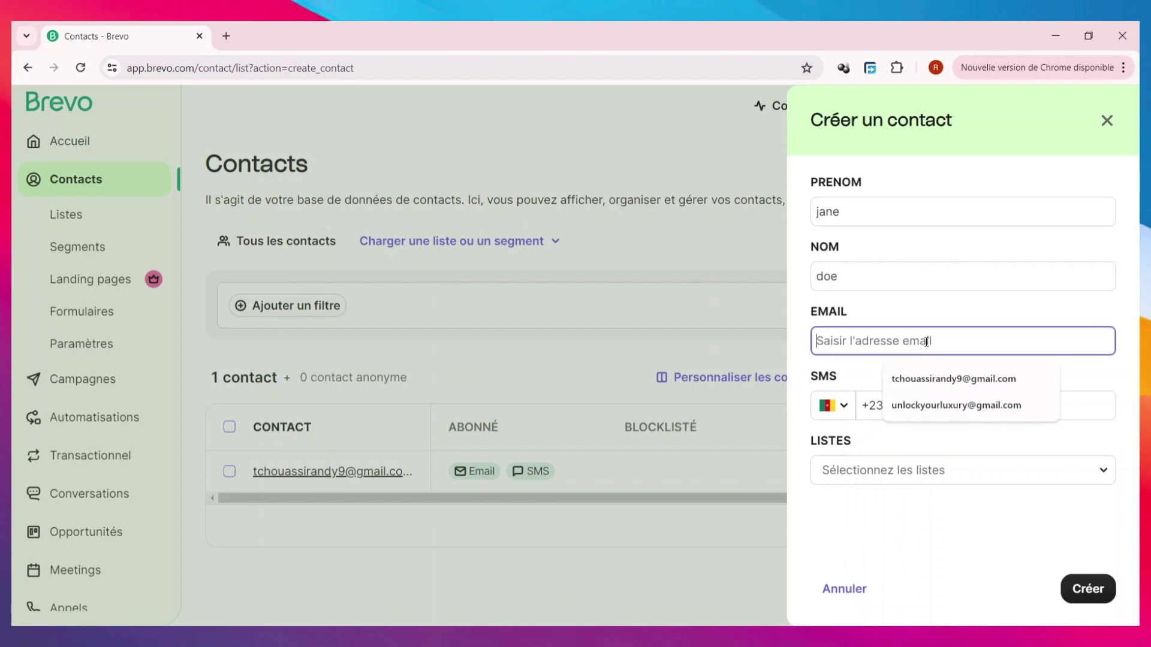
pyautogui.click(938, 405)
pyautogui.click(963, 404)
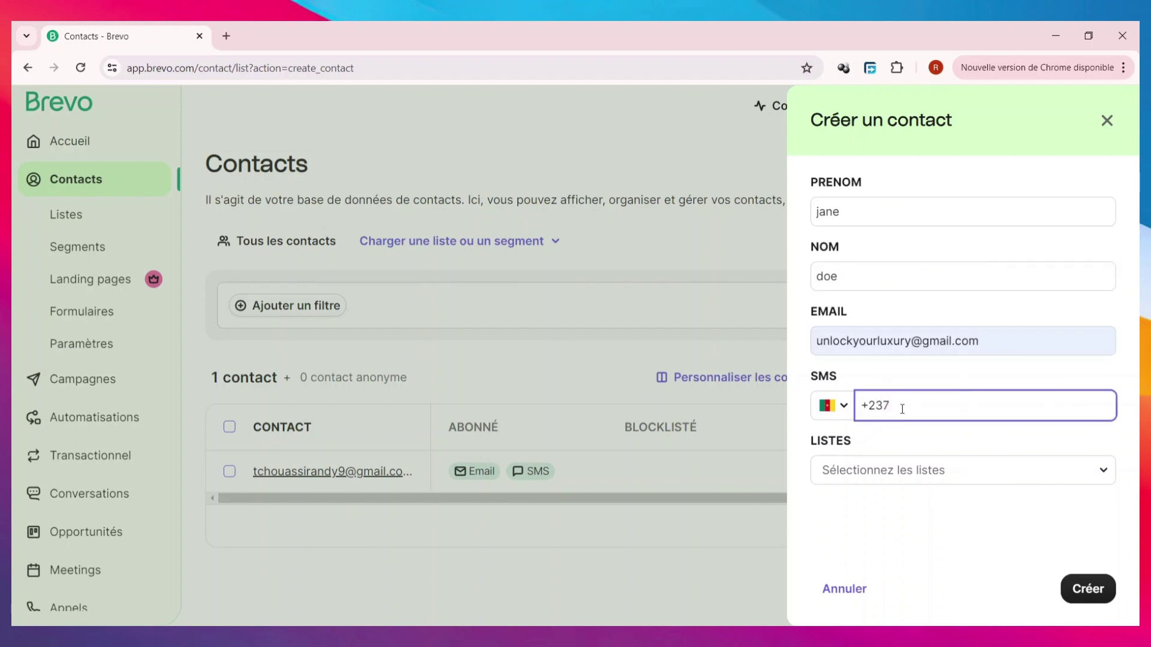
# - Set the SMS country to France (+33) and enter the contact's mobile number
pyautogui.click(842, 407)
pyautogui.click(881, 259)
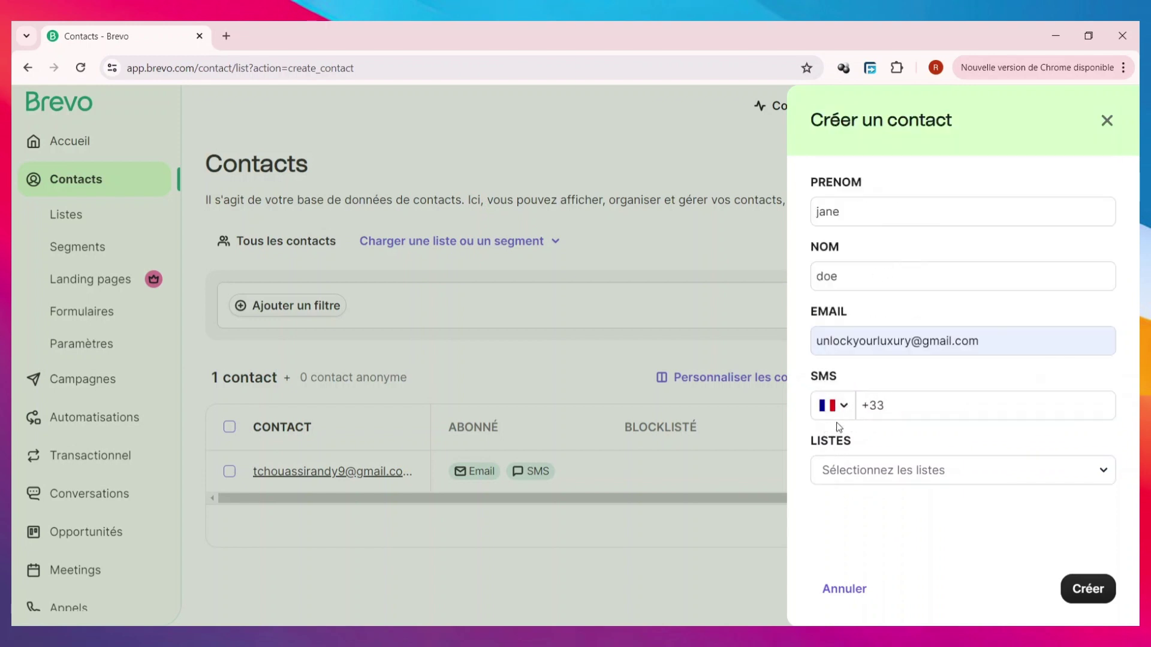
pyautogui.click(908, 411)
pyautogui.click(837, 406)
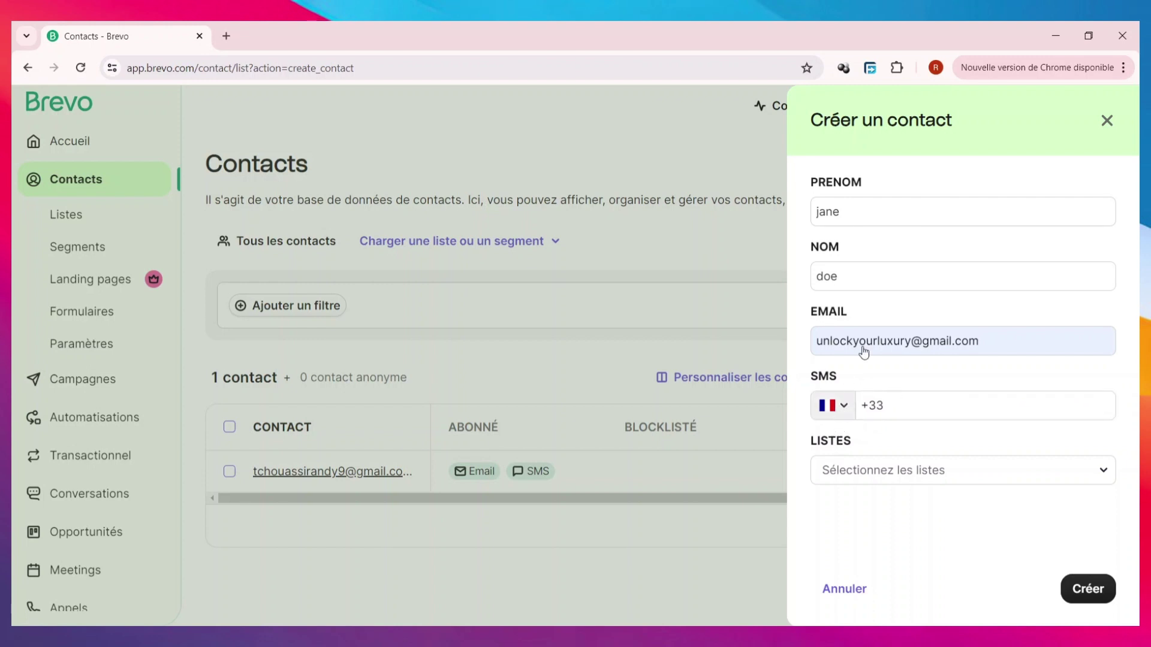
pyautogui.scroll(-6, 857, 324)
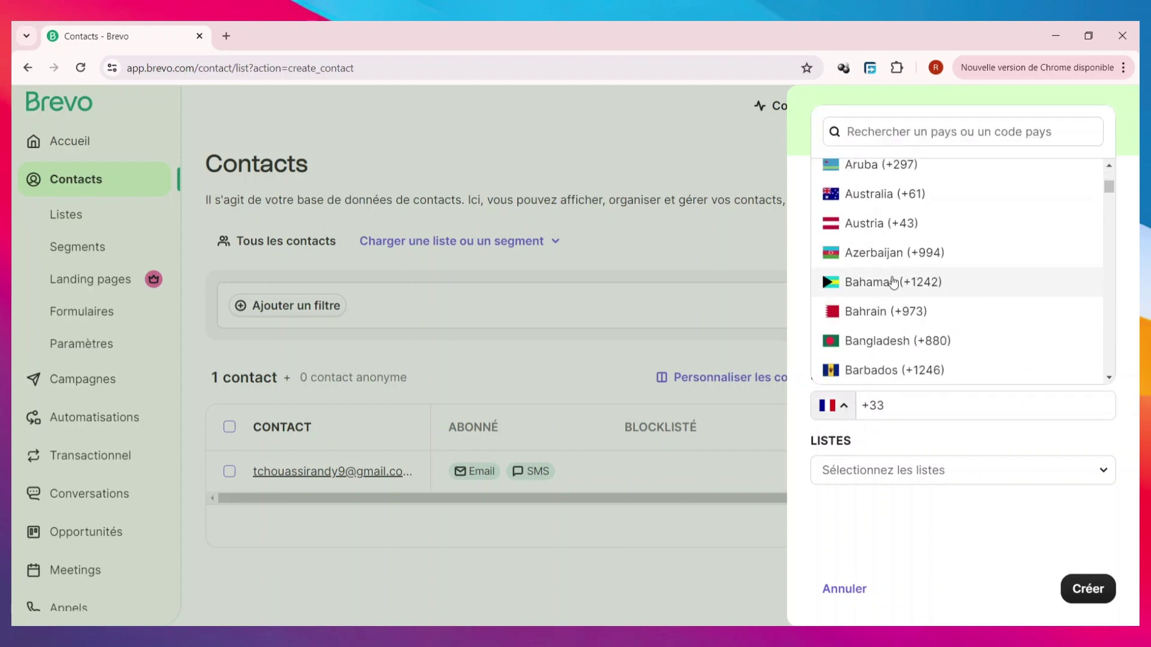
pyautogui.scroll(-2, 885, 371)
pyautogui.click(917, 400)
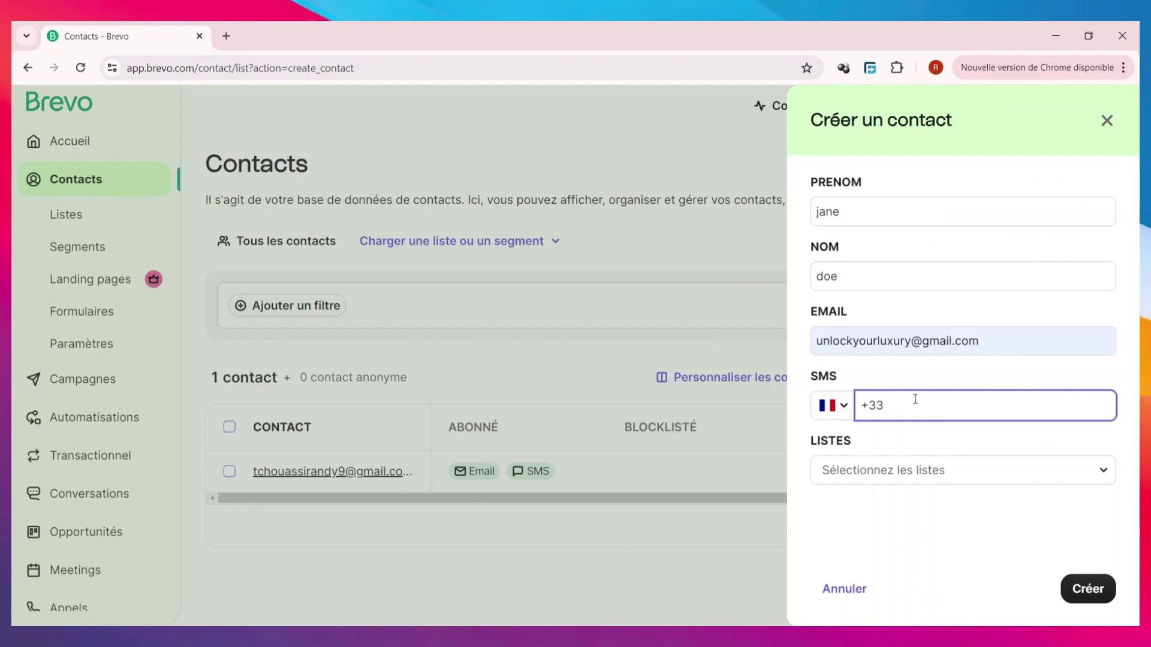
pyautogui.write('568')
pyautogui.press('BackSpace')
pyautogui.press('BackSpace')
pyautogui.press('BackSpace')
pyautogui.click(931, 472)
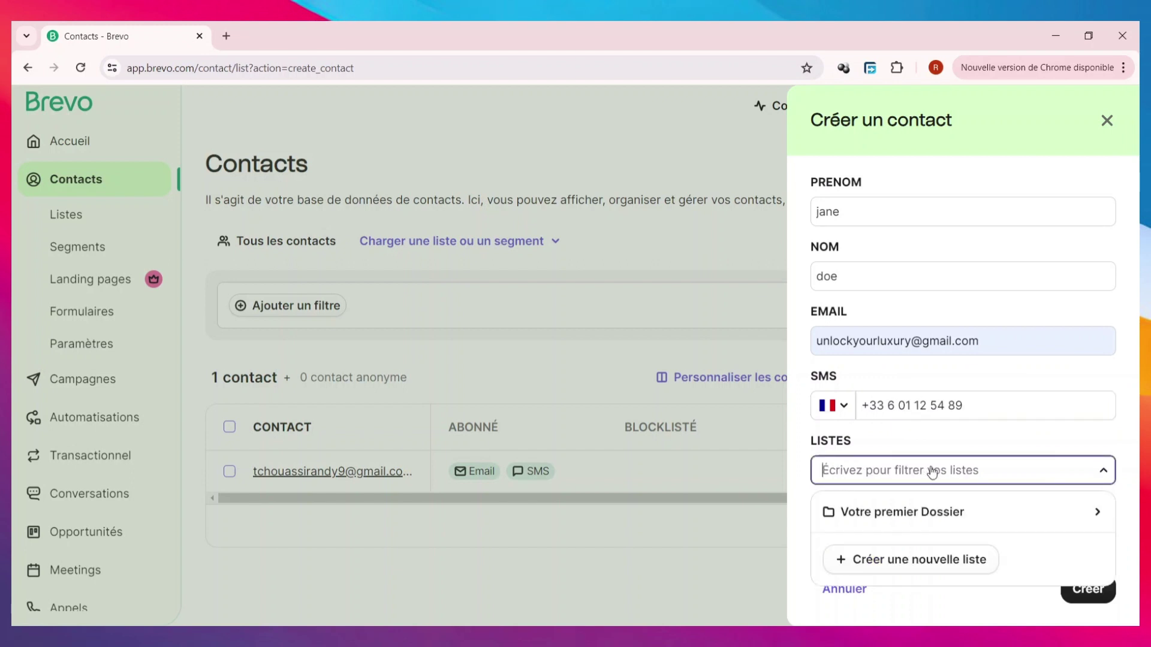
# - Create a 'client' list in Votre premier Dossier, assign it, and save the contact
pyautogui.click(921, 560)
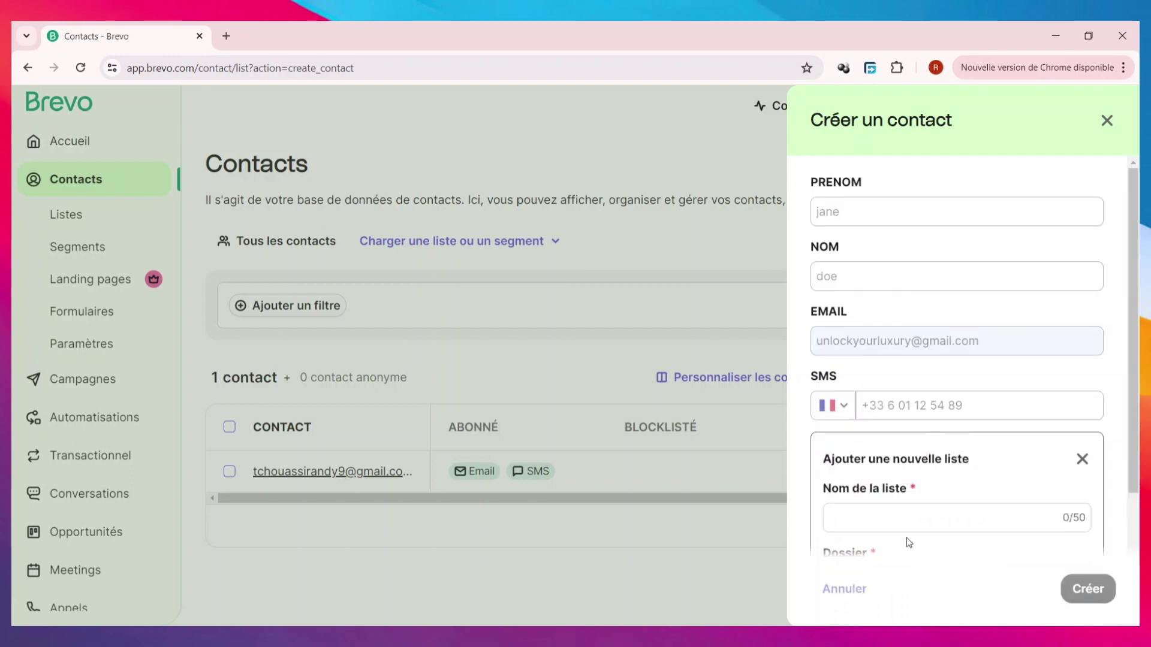
pyautogui.click(932, 378)
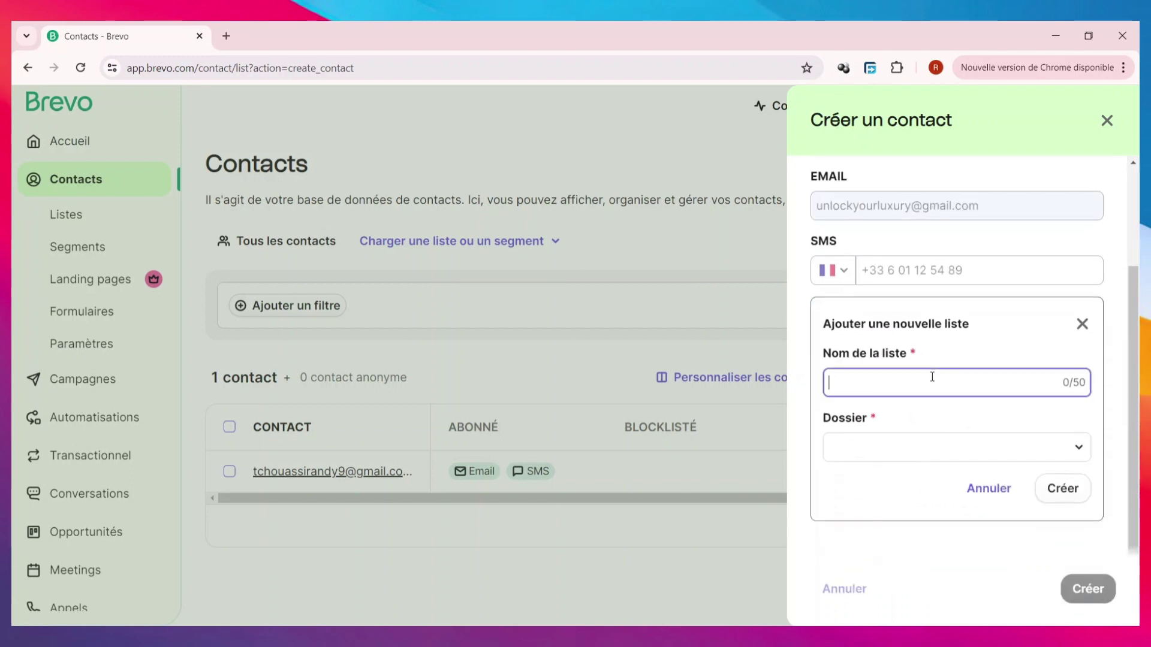
pyautogui.write('c')
pyautogui.press('BackSpace')
pyautogui.write('c')
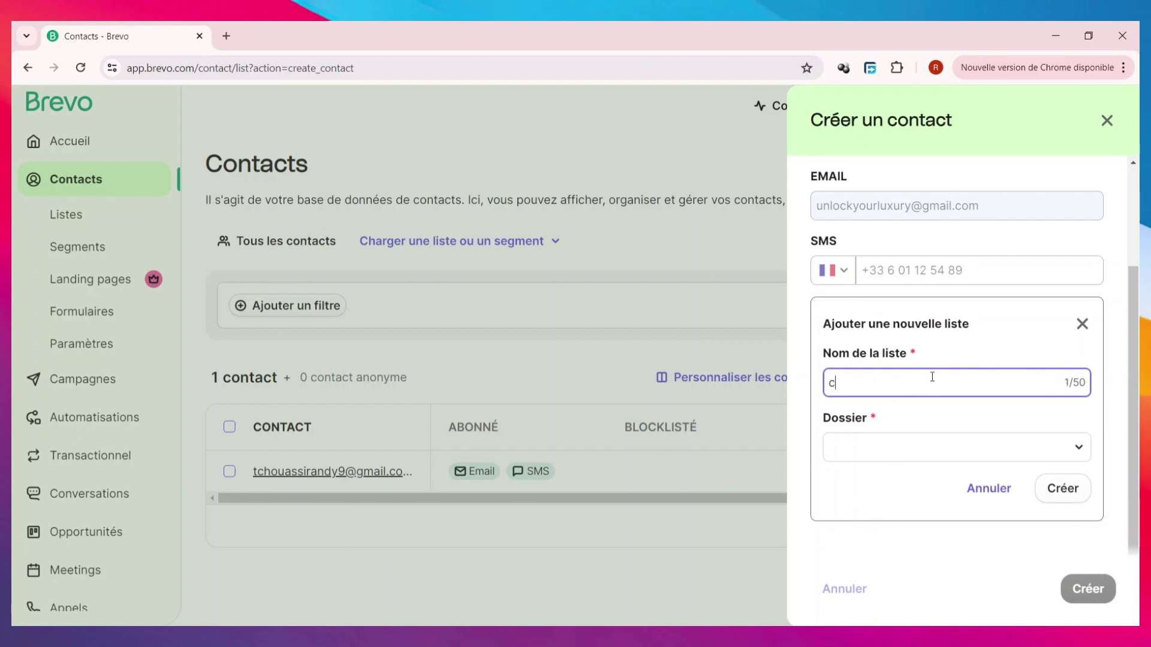
pyautogui.write('lient')
pyautogui.click(930, 459)
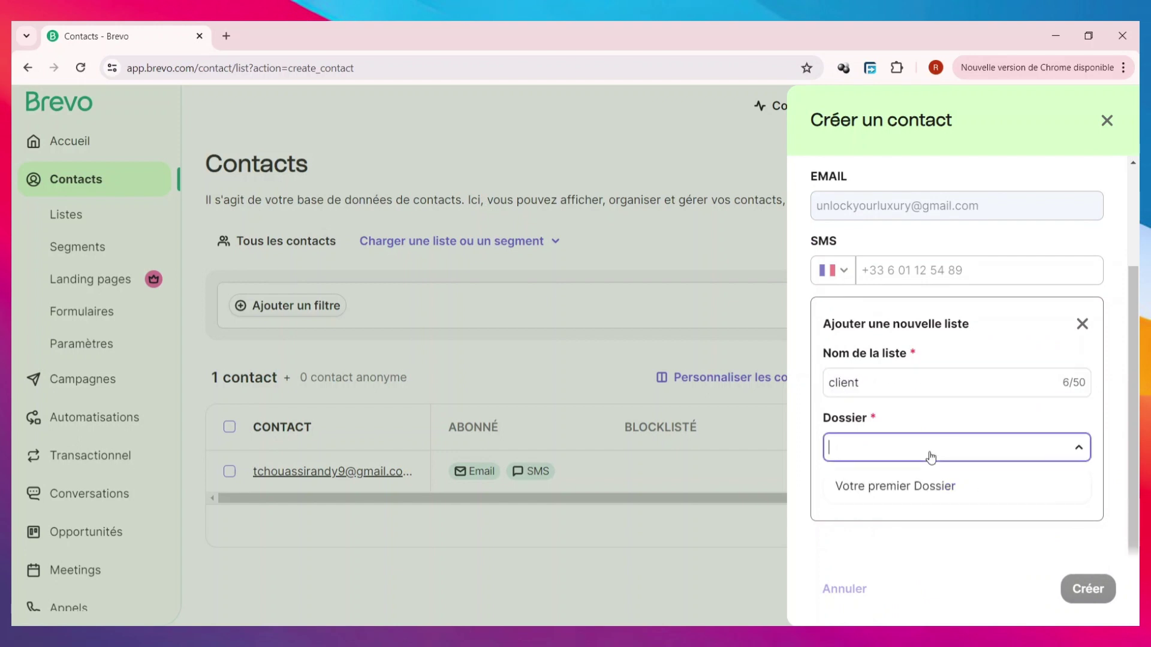
pyautogui.click(928, 488)
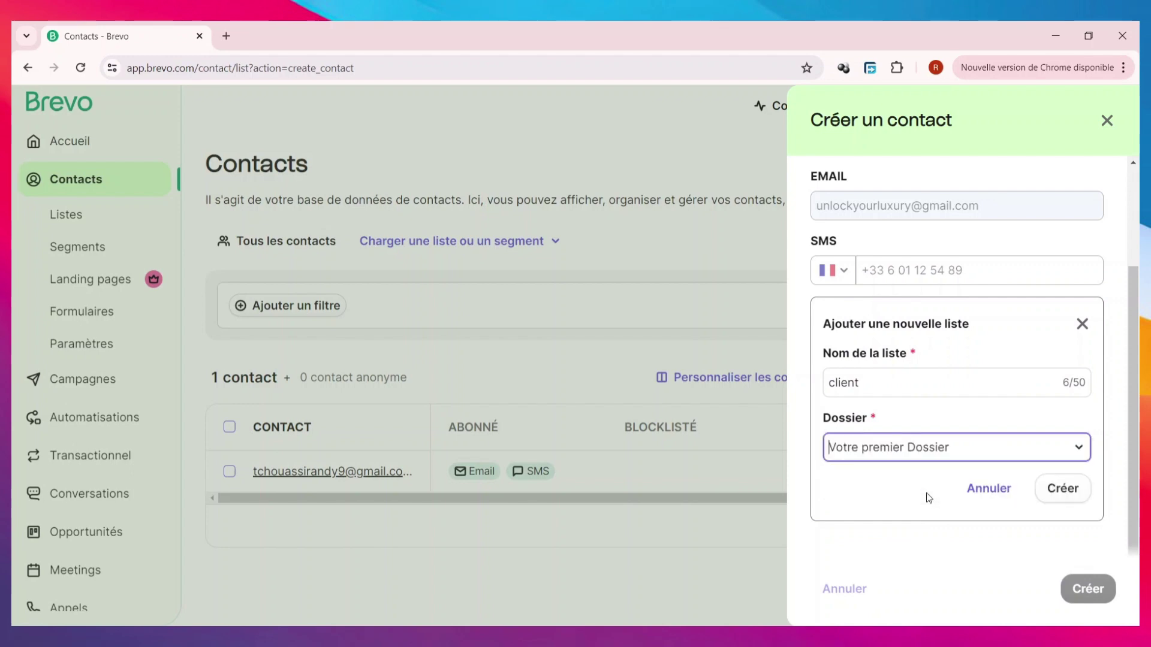
pyautogui.click(923, 454)
pyautogui.write('do')
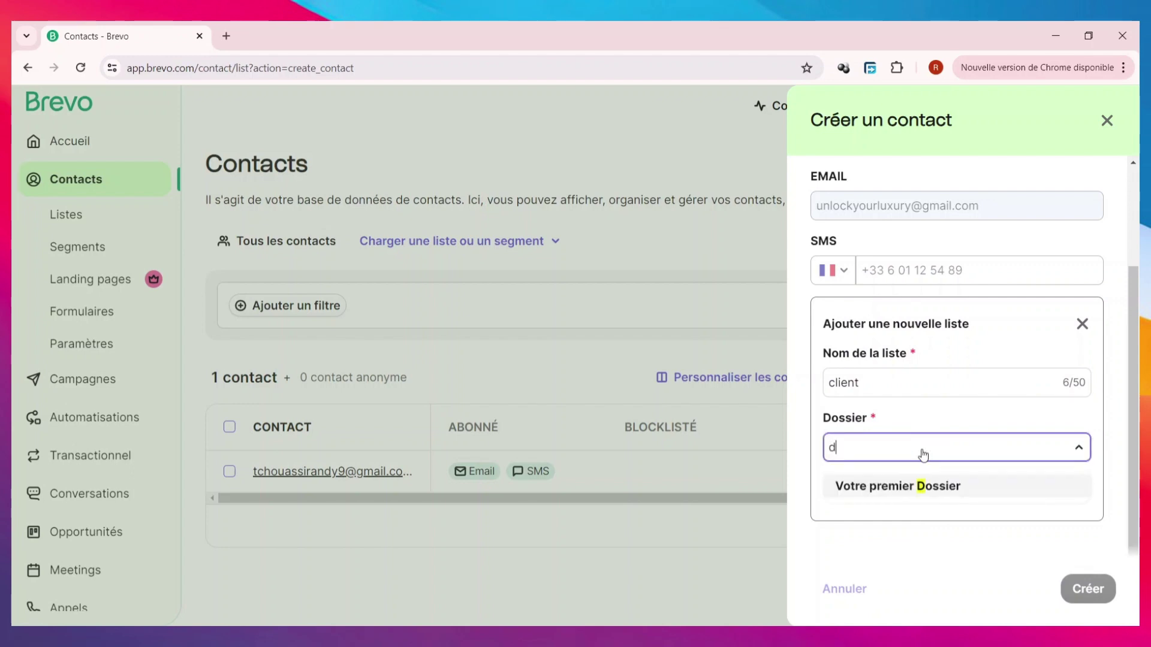
pyautogui.press('BackSpace')
pyautogui.press('BackSpace')
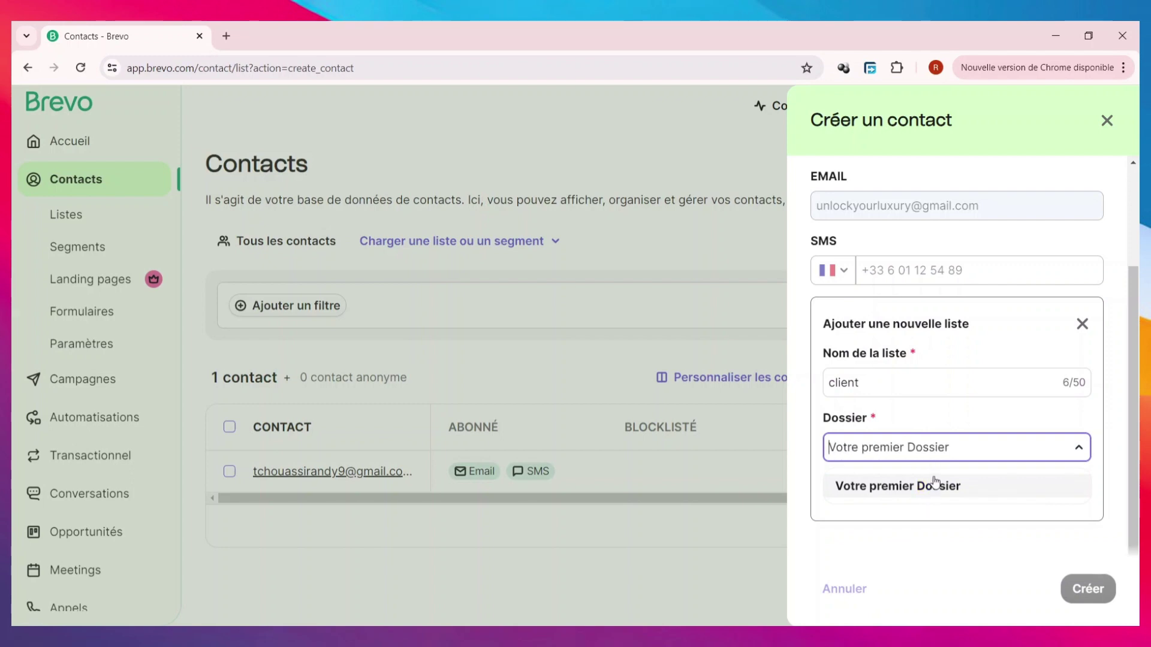
pyautogui.click(933, 485)
pyautogui.click(1057, 490)
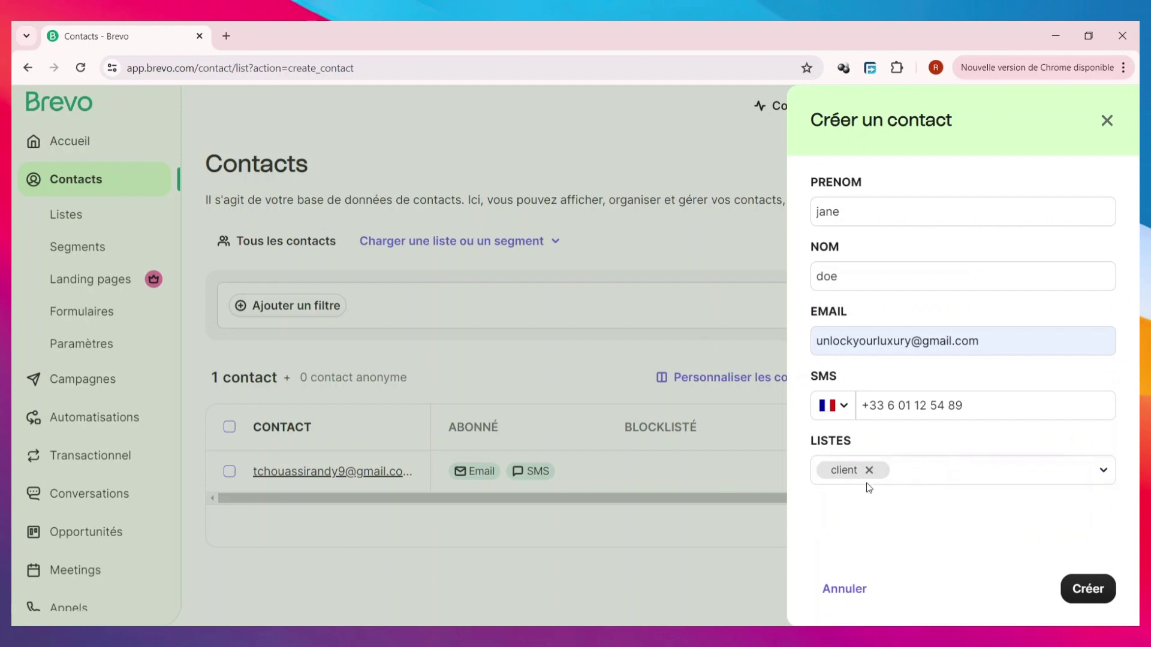
pyautogui.click(1086, 590)
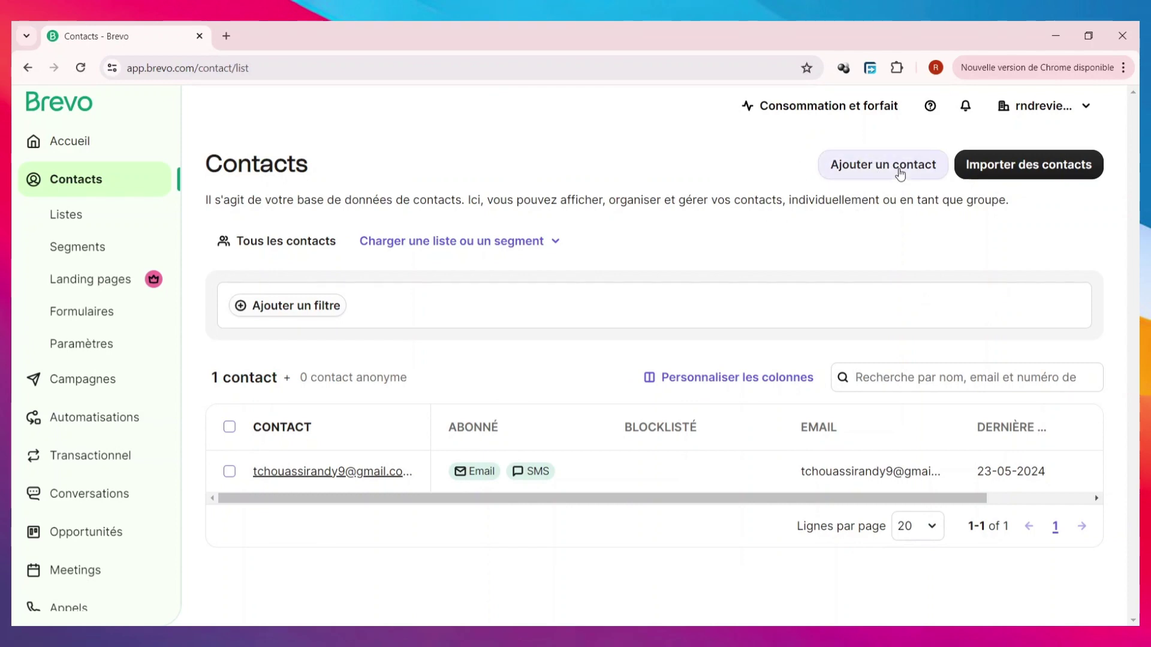
# - Start another contact with a first name, last name and a saved e-mail address
pyautogui.click(900, 173)
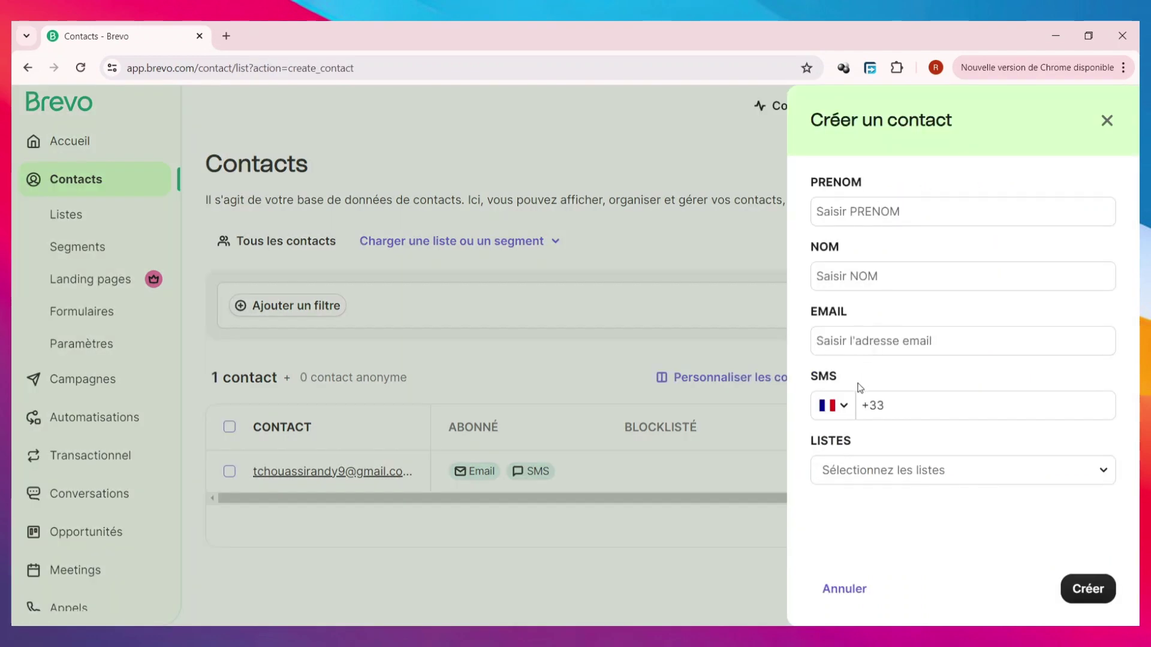
pyautogui.click(947, 220)
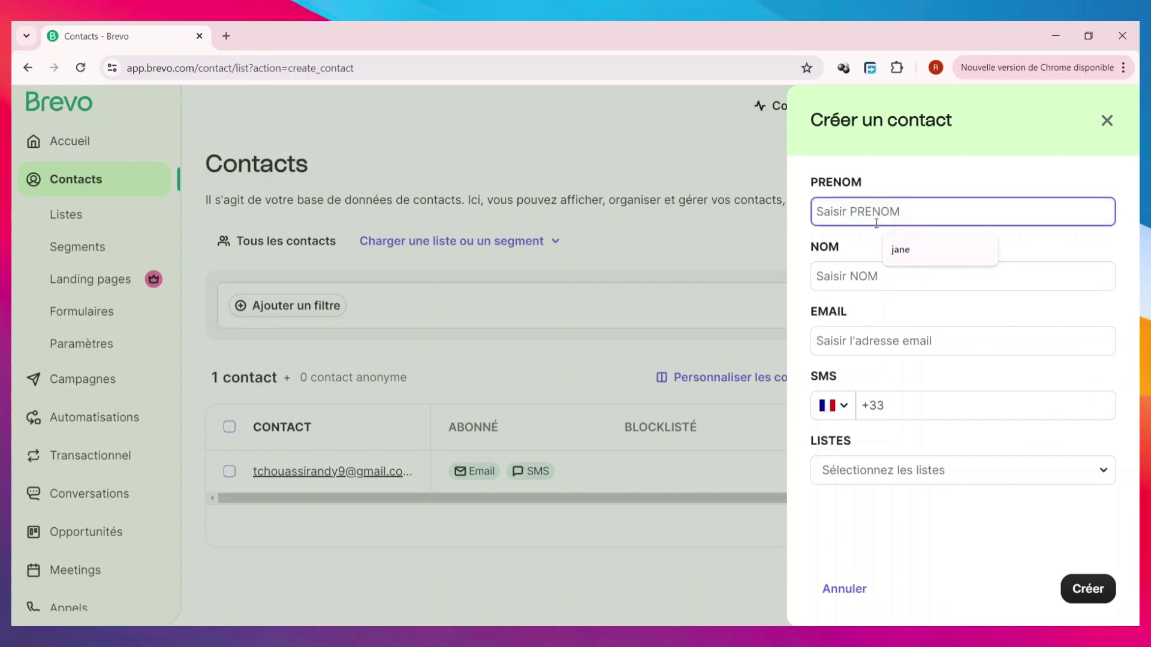
pyautogui.write('f')
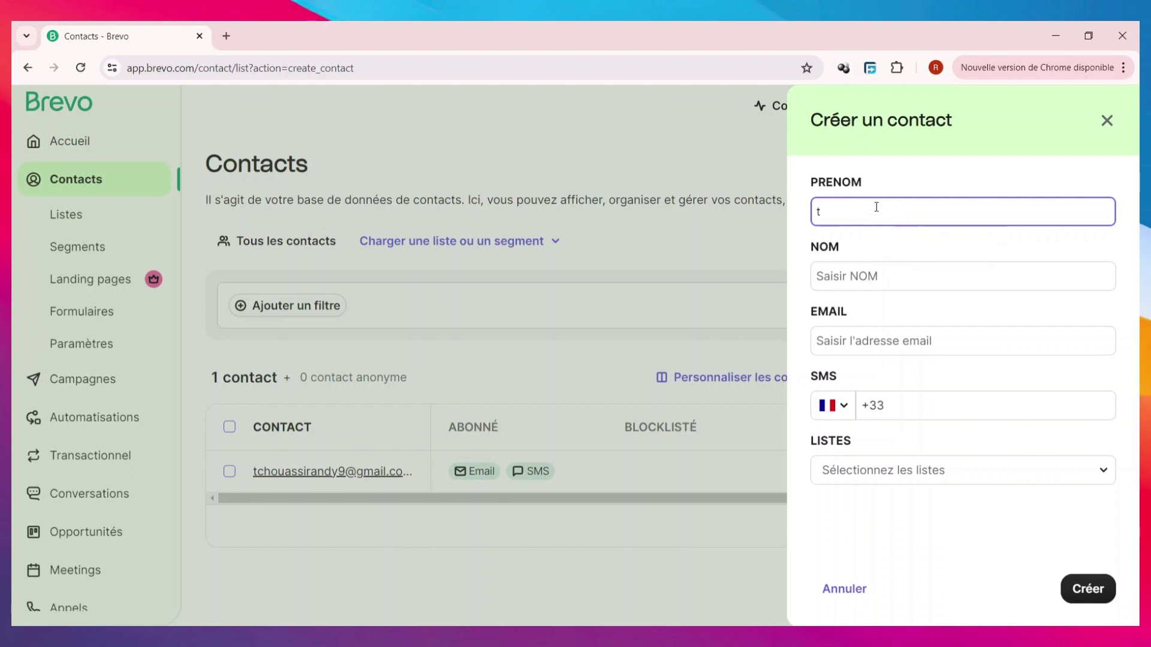
pyautogui.press('BackSpace')
pyautogui.click(895, 276)
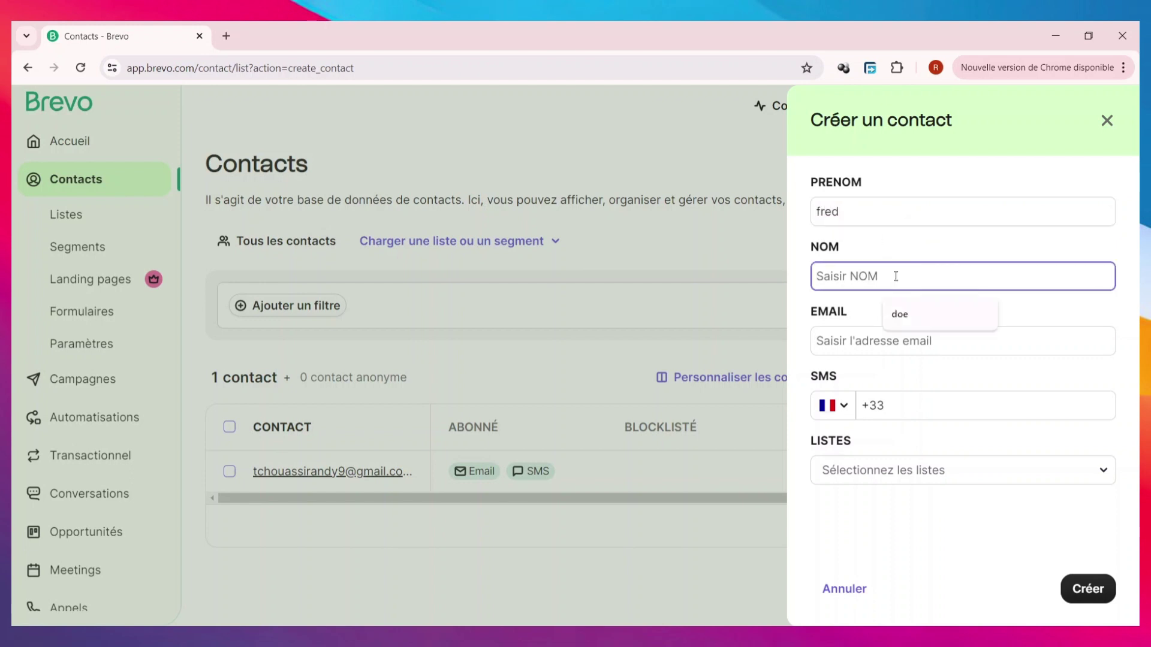
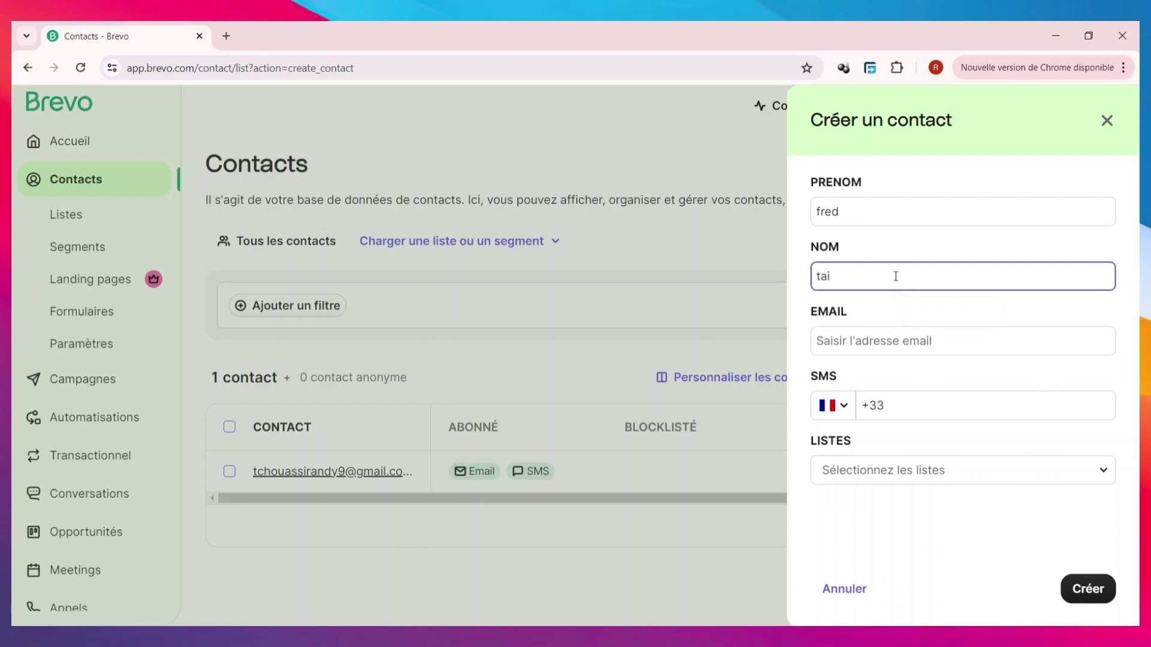
pyautogui.click(945, 340)
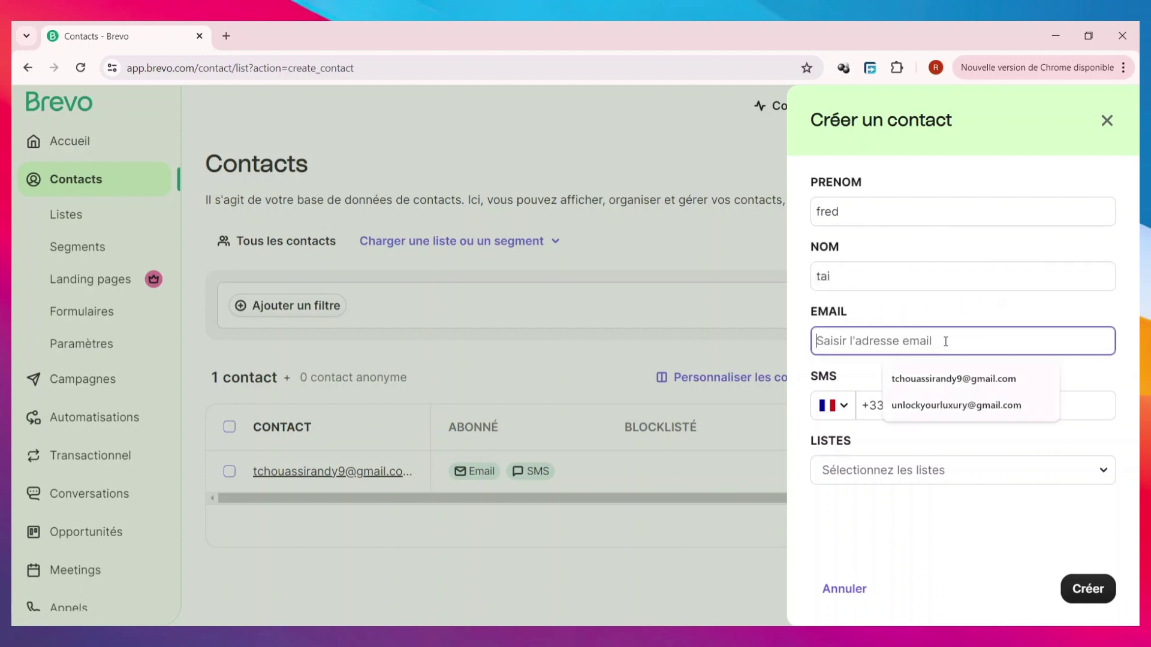
pyautogui.click(912, 379)
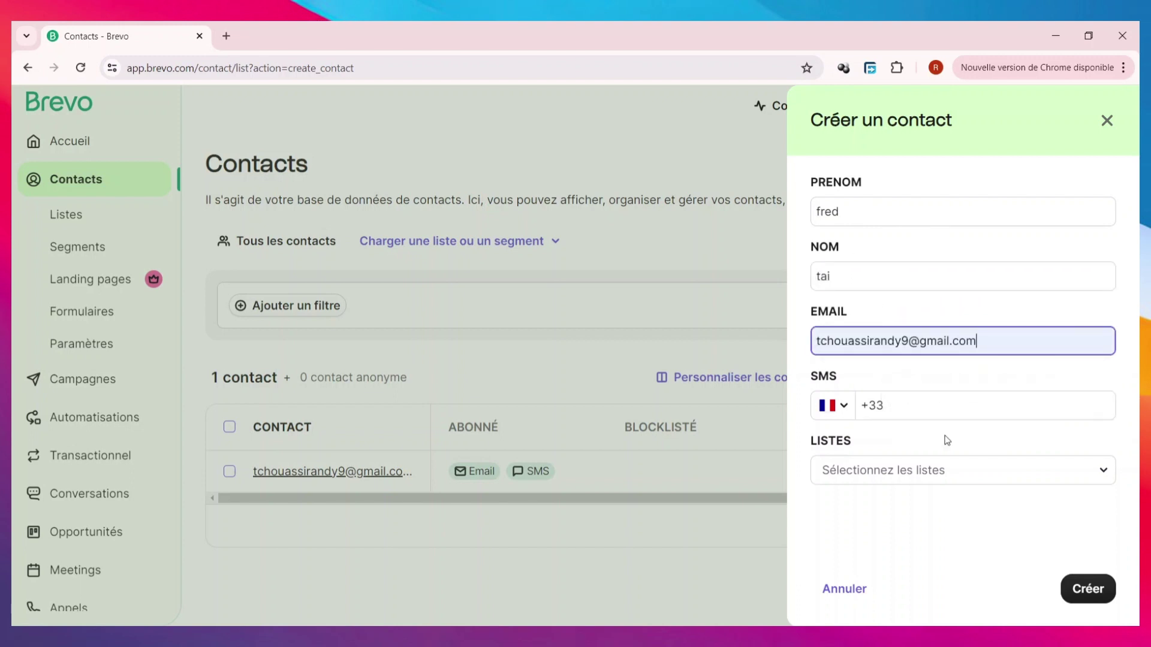
# - Choose China (+86) as the SMS country and enter the contact's phone number
pyautogui.click(854, 408)
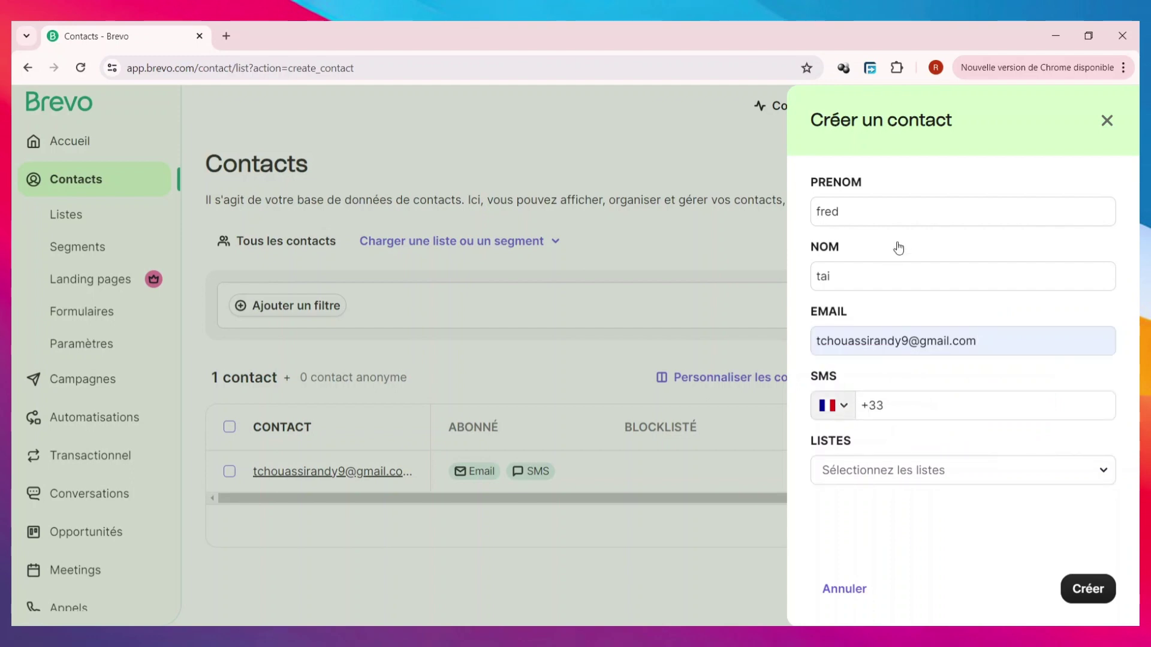
pyautogui.scroll(-10, 920, 279)
pyautogui.scroll(-5, 919, 270)
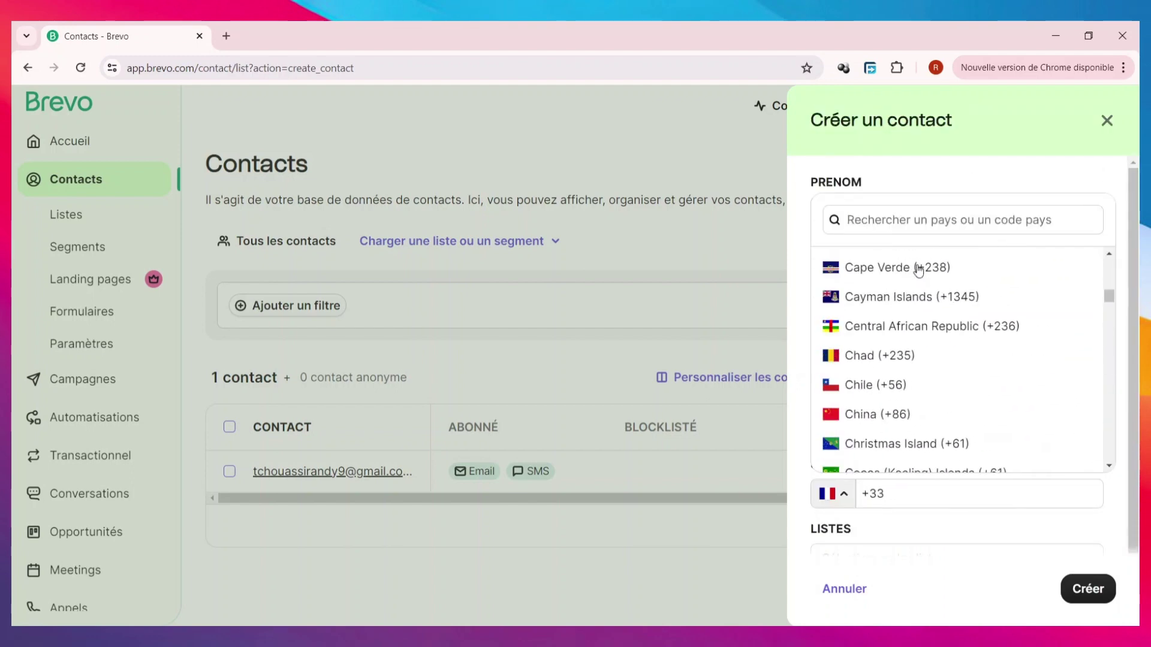
pyautogui.click(907, 414)
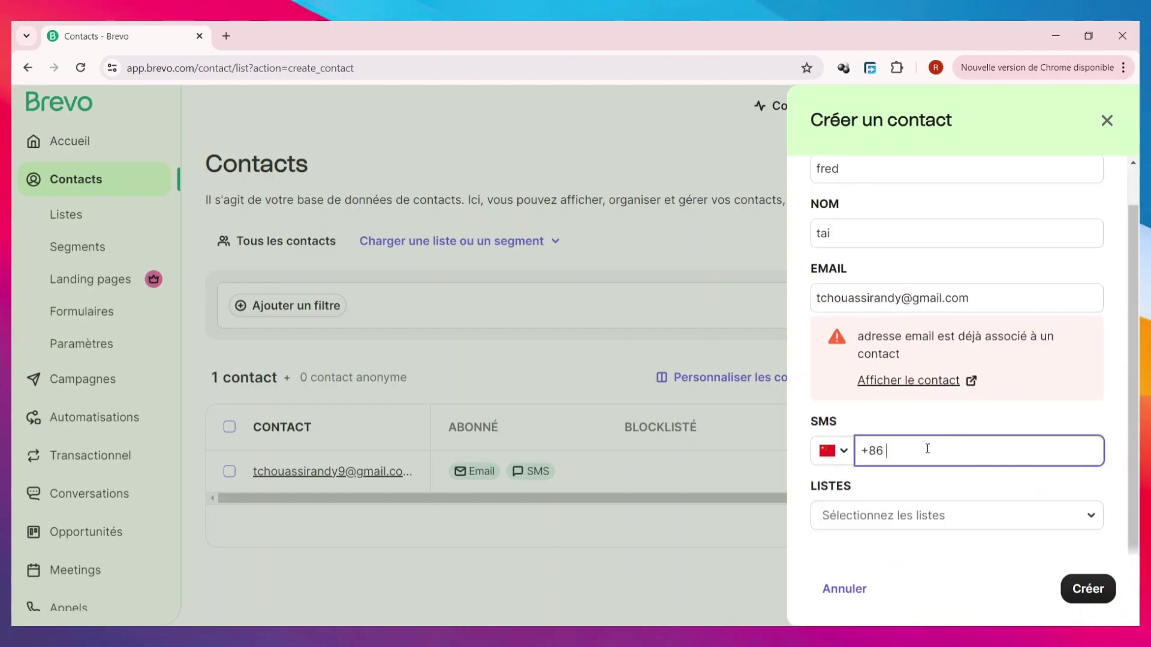
pyautogui.write('505588')
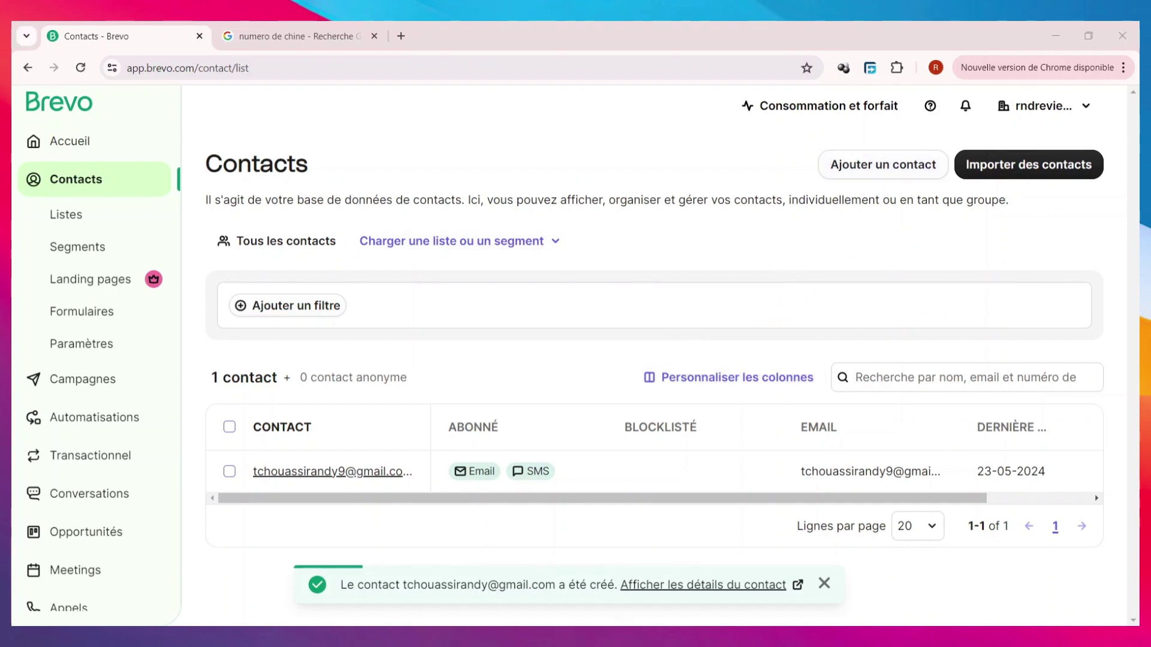
# - Open the Listes page and the ⋮ actions menu on the client row
pyautogui.click(112, 222)
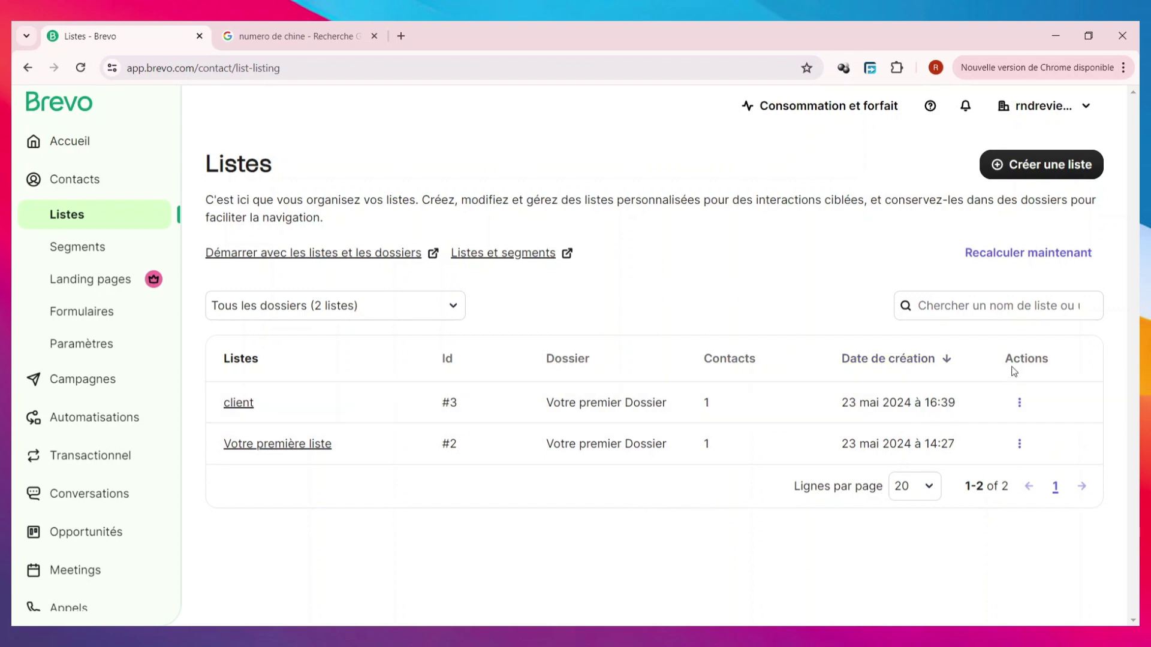
pyautogui.click(1026, 415)
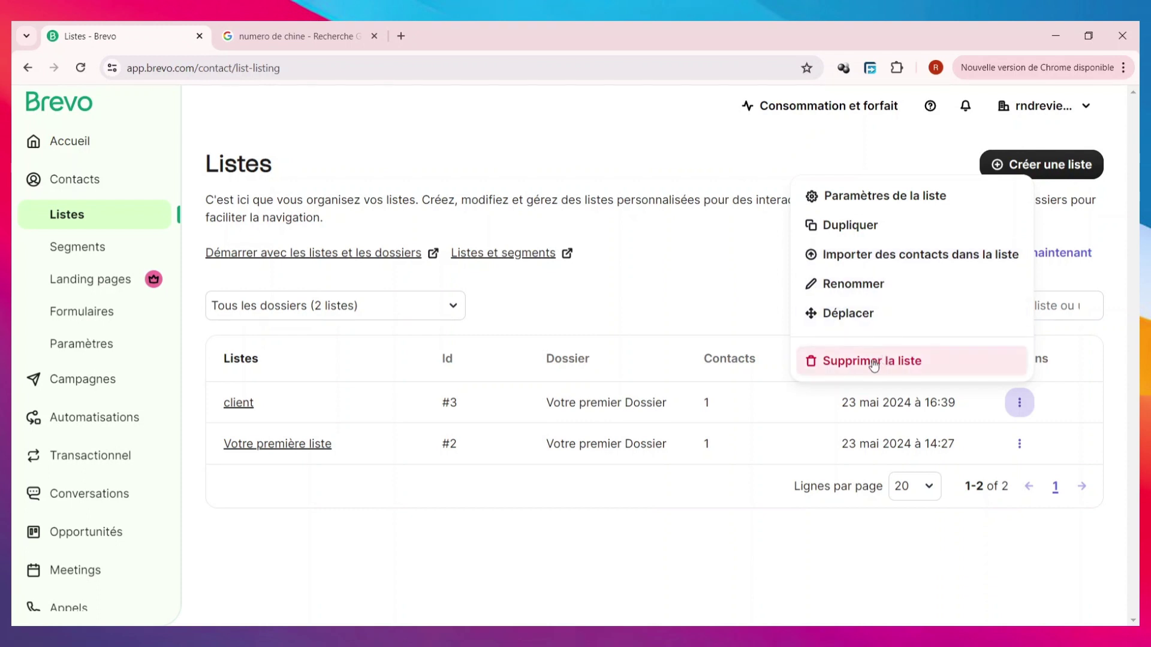
# - In the client list's Paramètres de la liste, enter a custom sender name
pyautogui.click(899, 205)
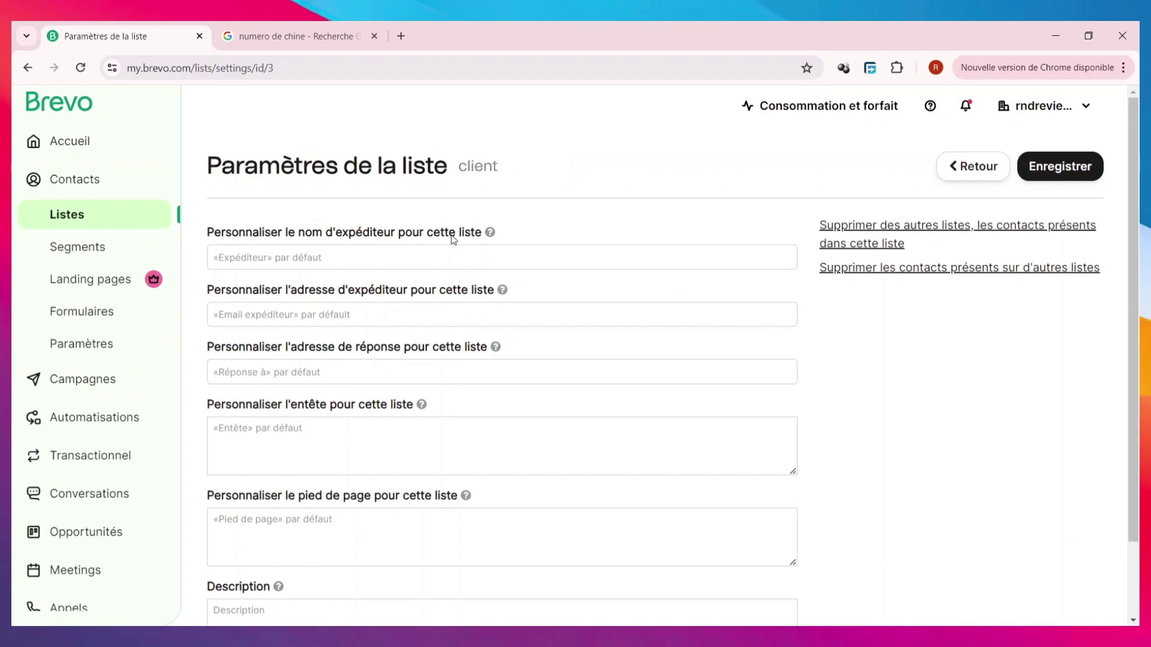
pyautogui.click(347, 256)
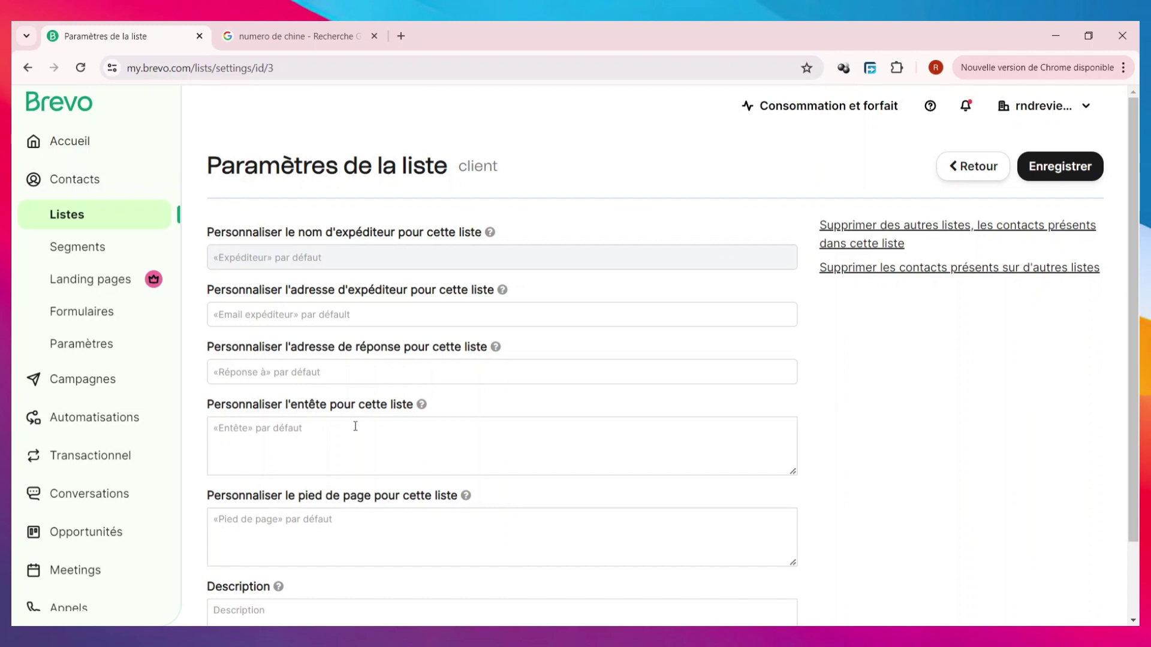
pyautogui.scroll(-2, 355, 426)
pyautogui.scroll(2, 353, 419)
pyautogui.write('randy')
pyautogui.click(367, 314)
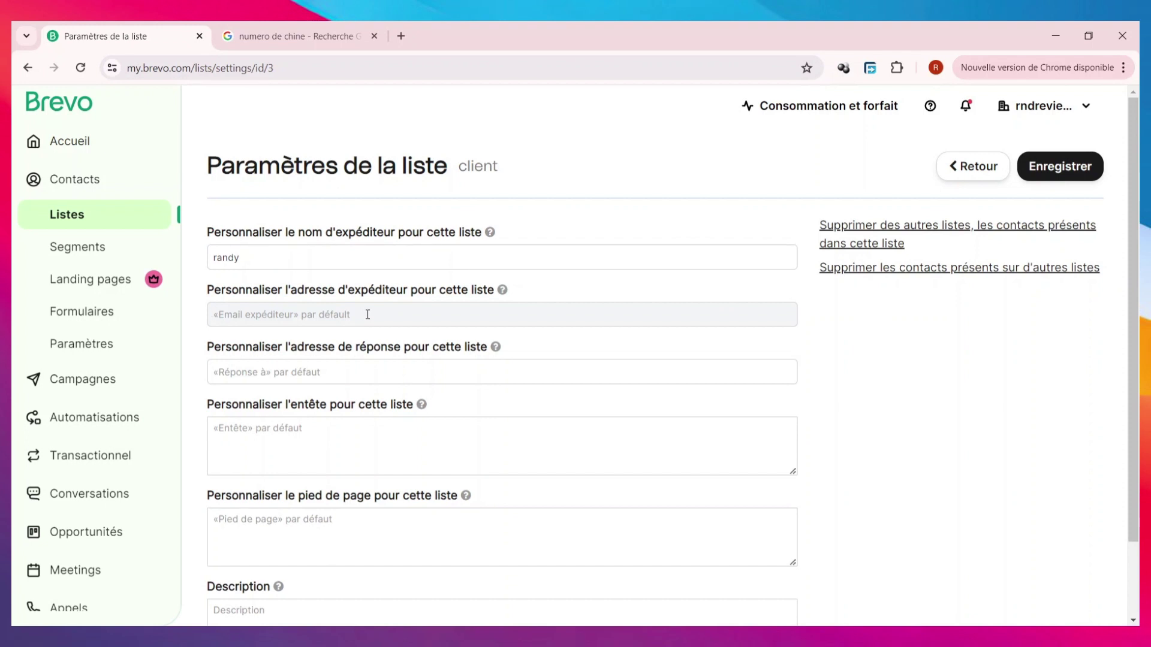
# - Enter the client list's custom sender e-mail address
pyautogui.write('tch')
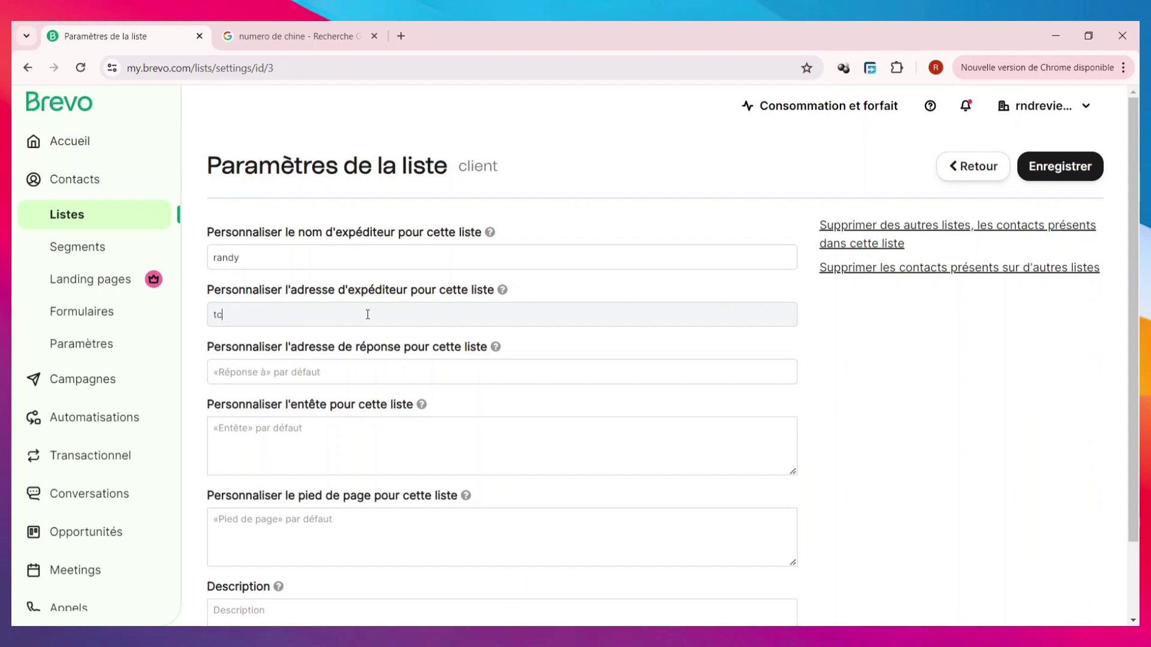
pyautogui.press('BackSpace')
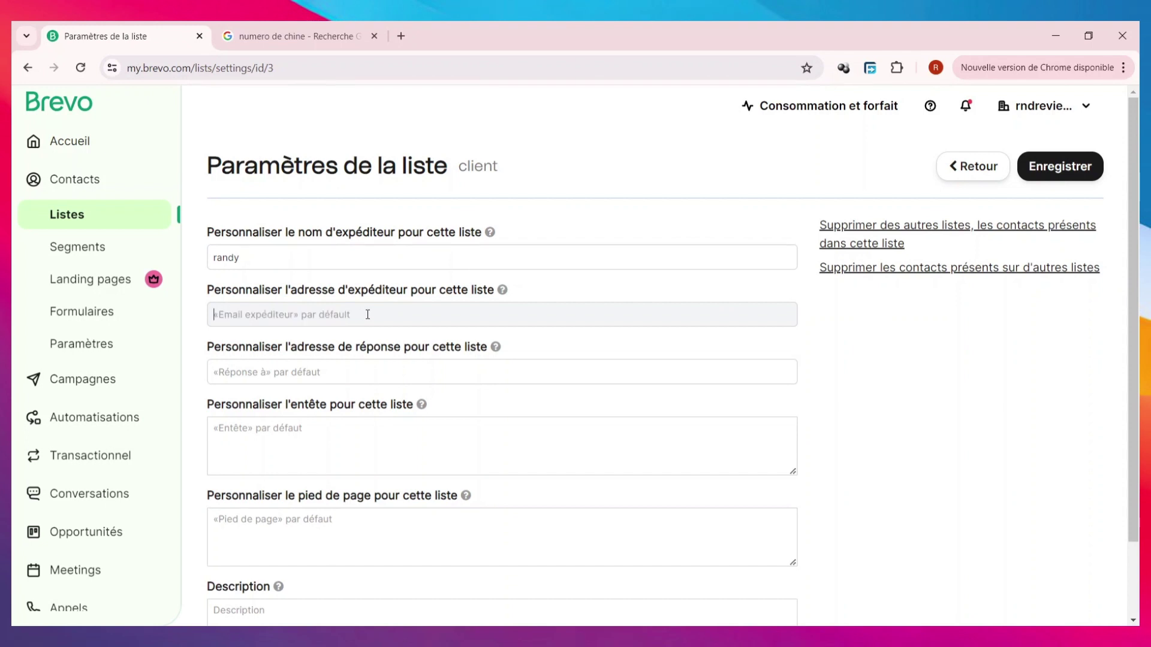
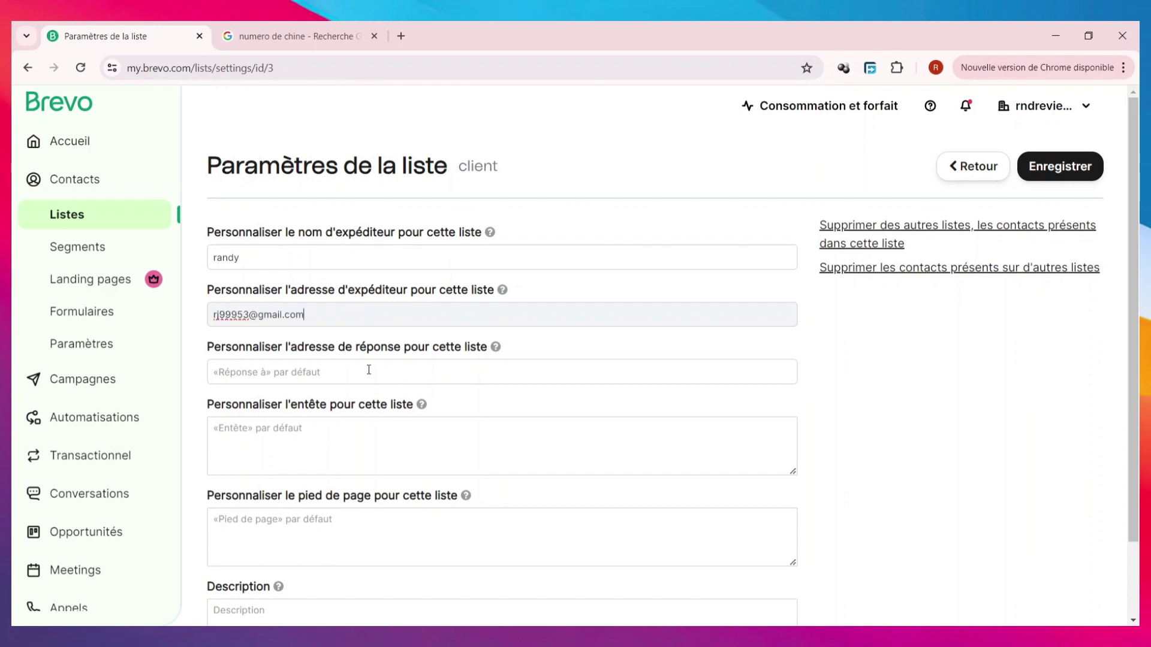
pyautogui.click(369, 370)
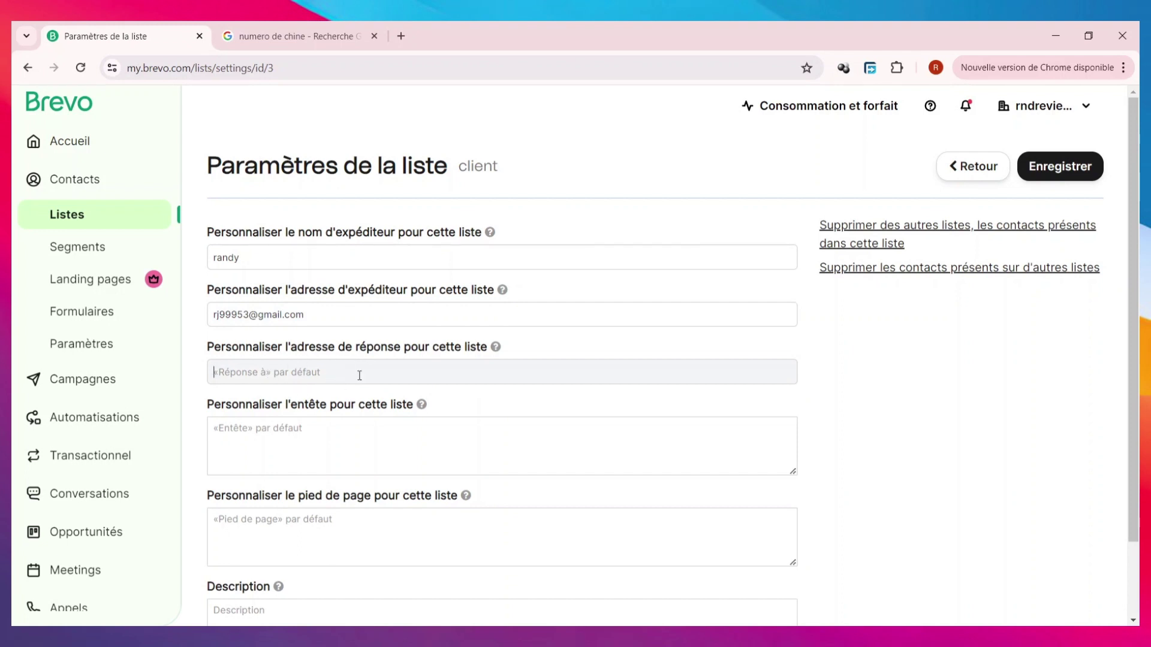
# - Write the list header 'merci pour votre fideliter'
pyautogui.click(421, 405)
pyautogui.click(363, 441)
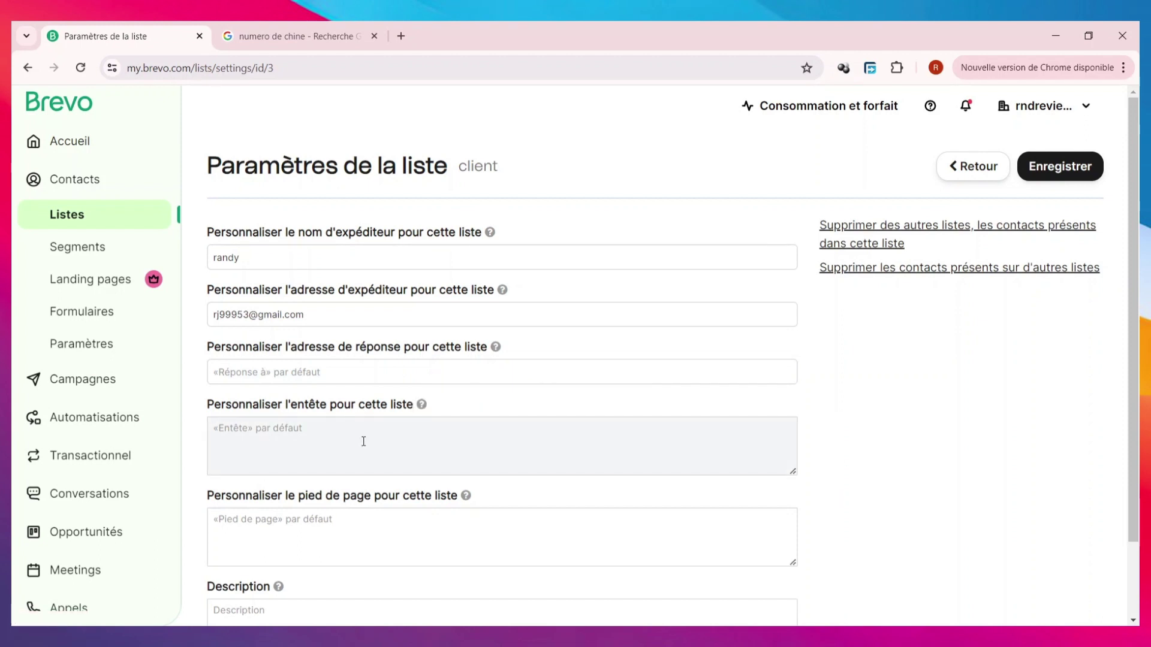
pyautogui.write('merci pour votre fideliter')
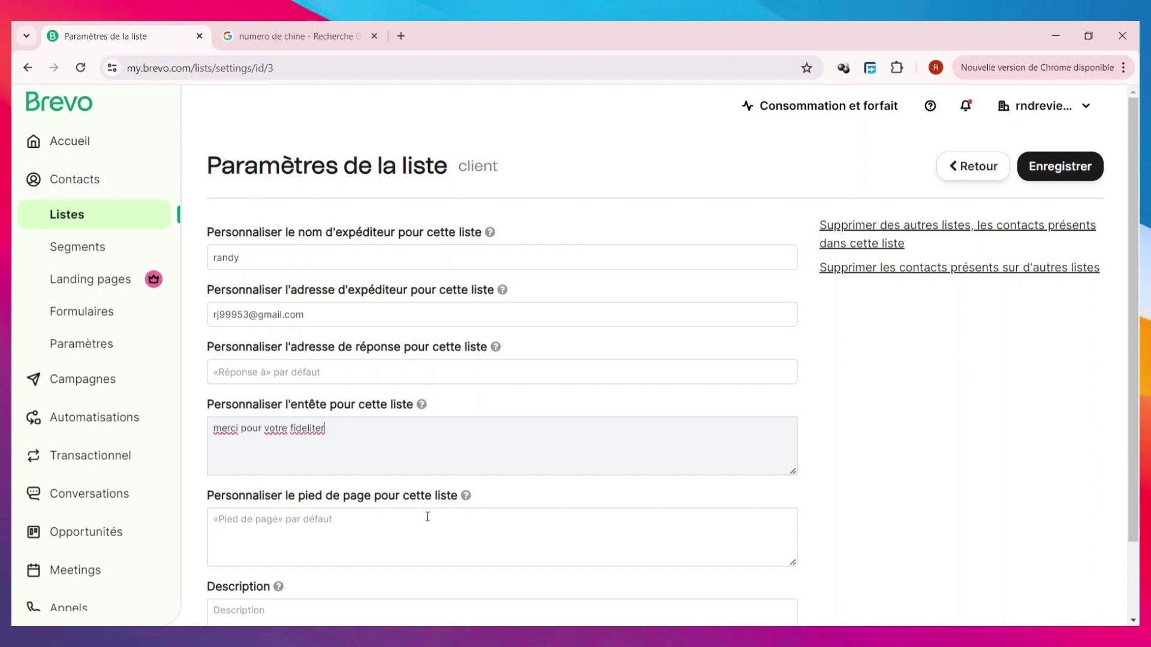
# - Add the footer message 'nhesiter a revenir peur encore plus doff'
pyautogui.click(466, 495)
pyautogui.click(314, 542)
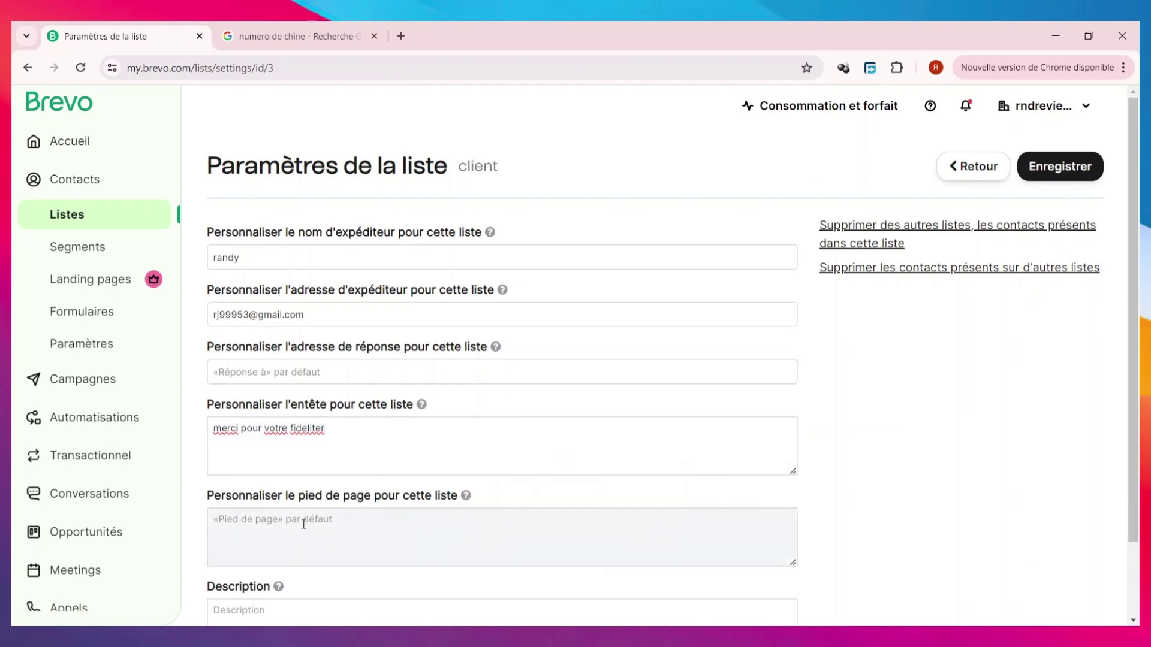
pyautogui.write('nhesiter a re')
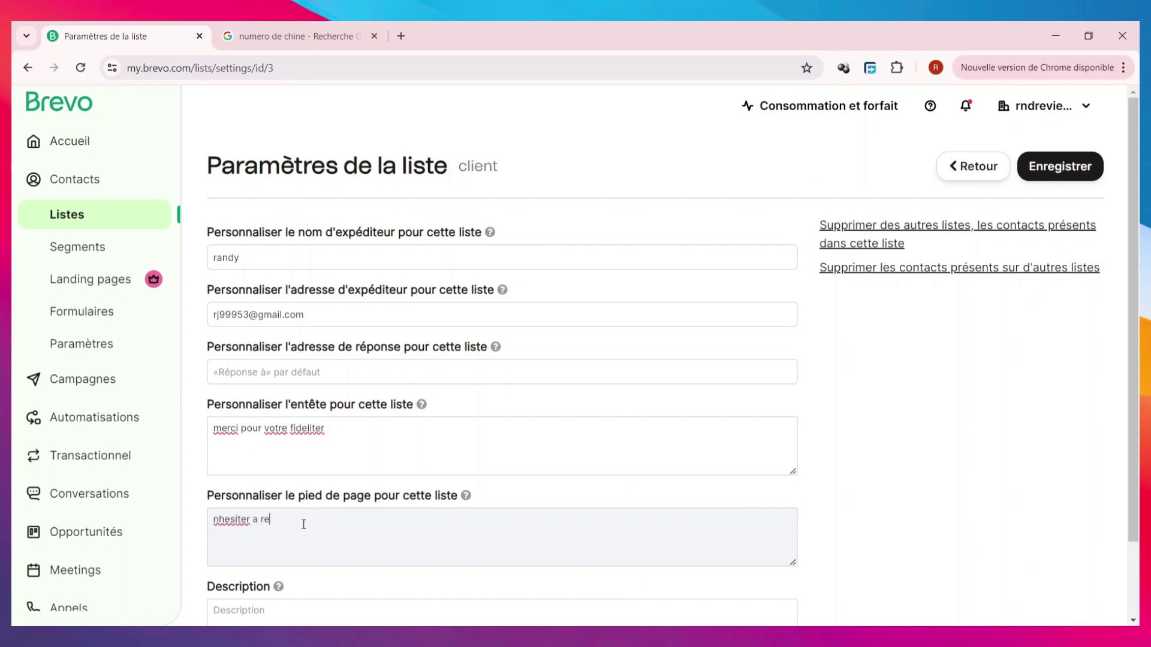
pyautogui.write('venir pe')
pyautogui.write('ur enco')
pyautogui.write('re plu')
pyautogui.write('s doffre')
# - Give the list the description 'Ilste of', save, and return to the Listes page
pyautogui.scroll(-2, 442, 342)
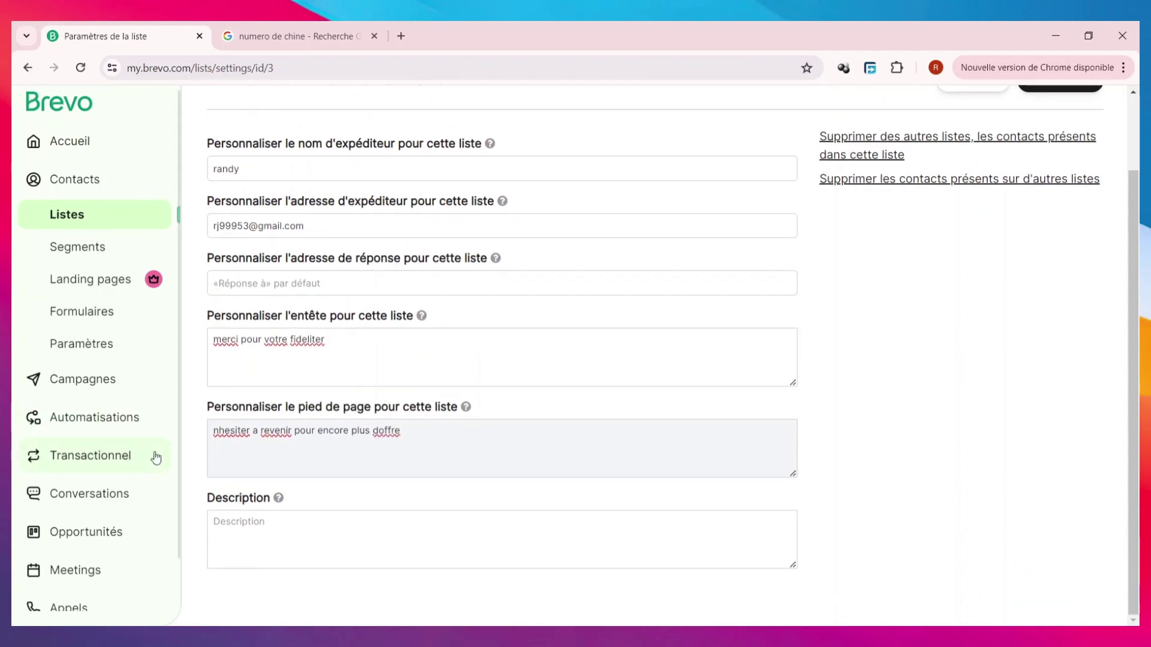
pyautogui.click(328, 528)
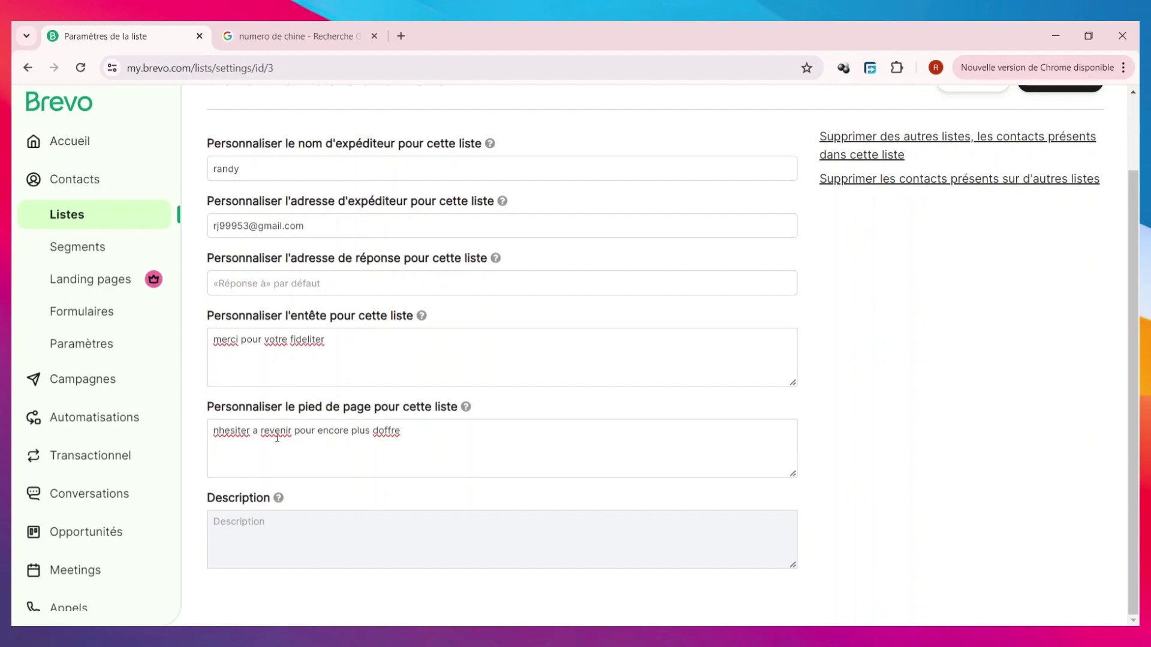
pyautogui.write('Ilste officiel de tout les client fidele')
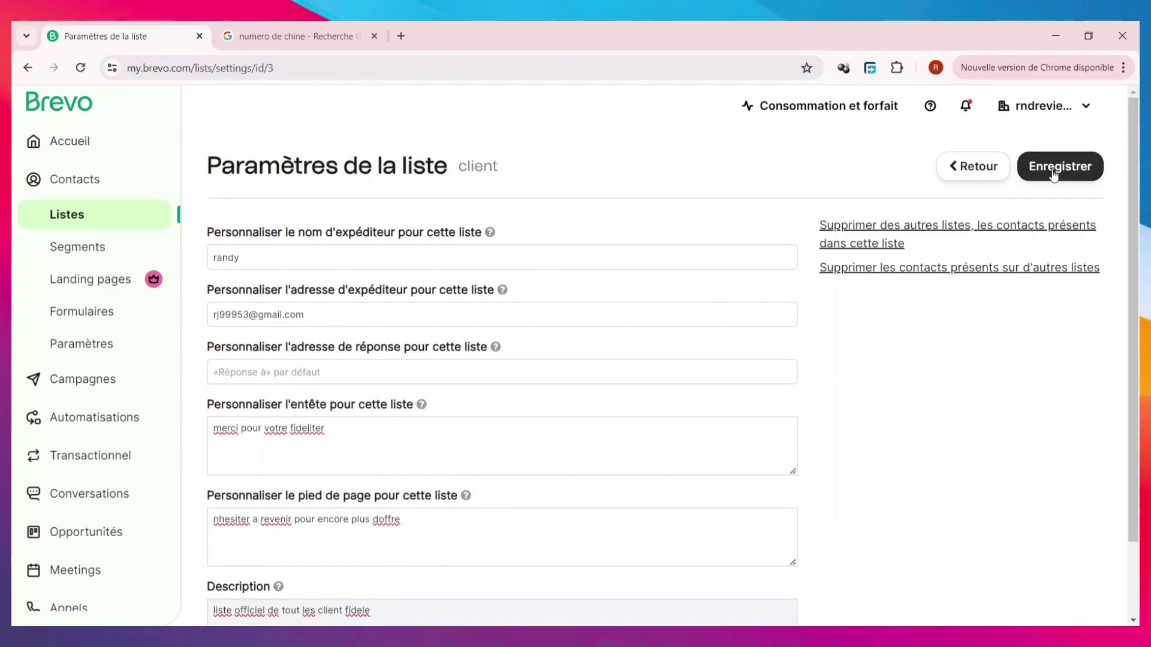
pyautogui.click(1054, 173)
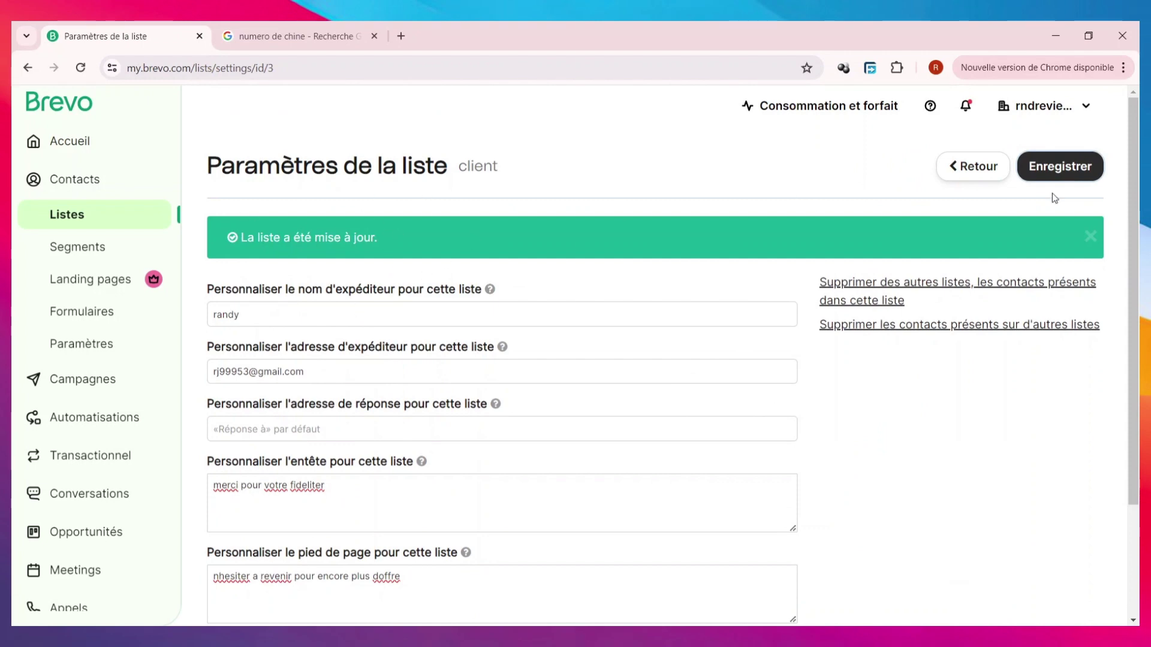
pyautogui.click(995, 172)
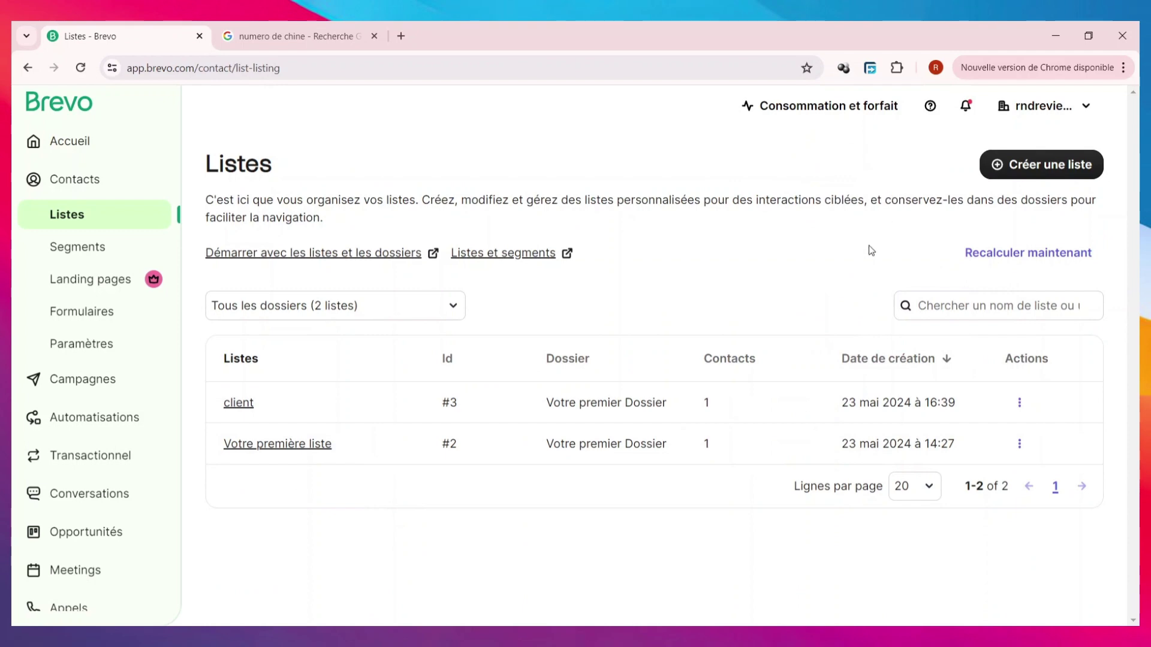
# - Dismiss the new-list form without creating a list and go to the Segments page
pyautogui.click(1077, 172)
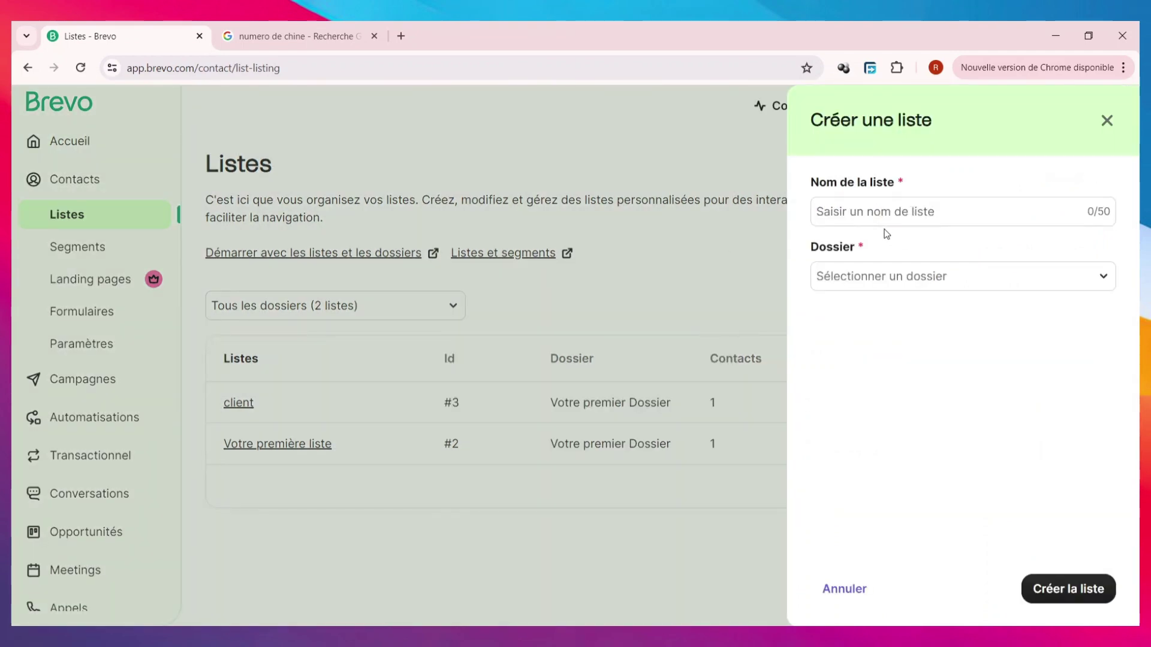
pyautogui.click(1107, 120)
pyautogui.click(109, 265)
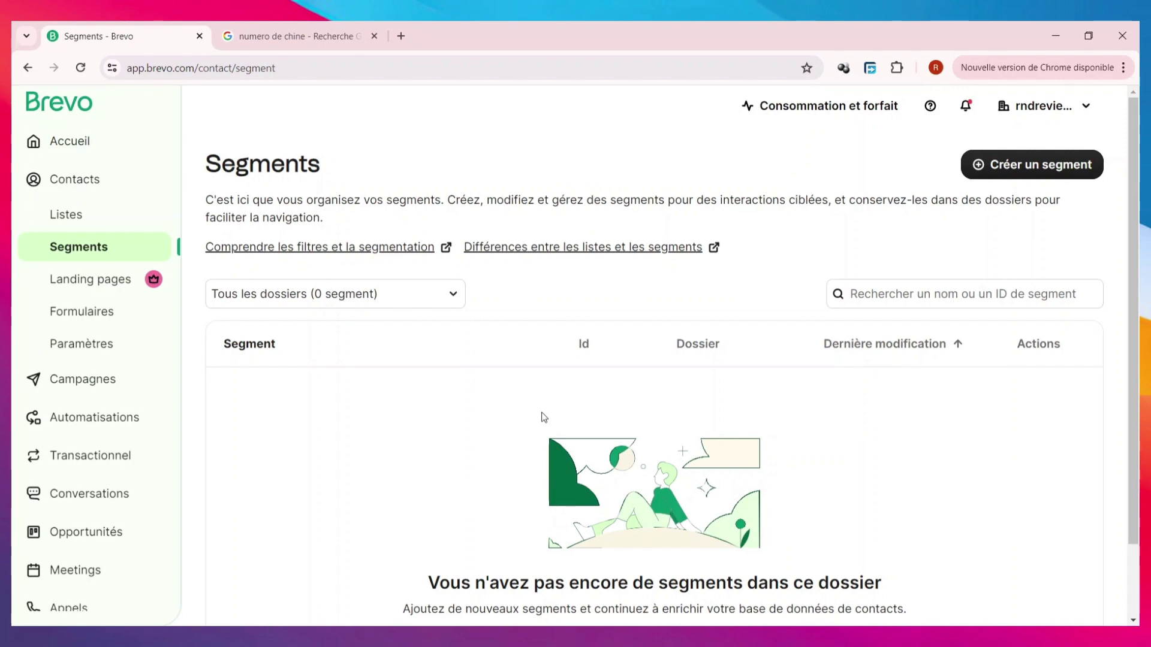
# - Preview a 'Tous les abonnés aux emails' segment with an OR group, then leave without saving
pyautogui.click(1070, 167)
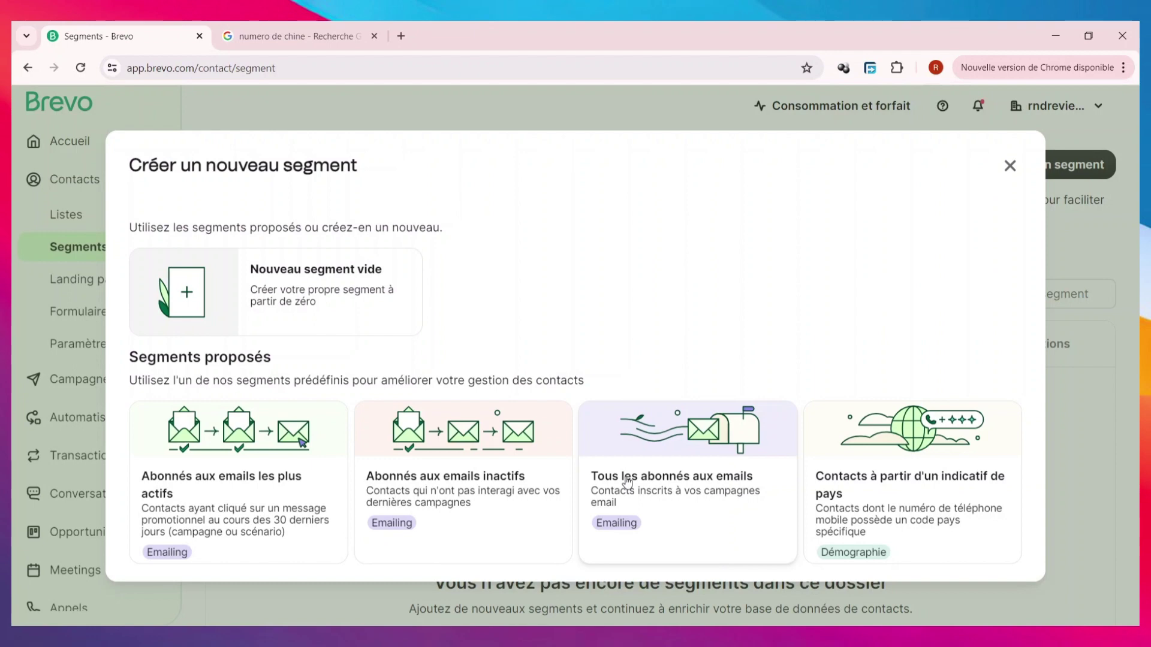
pyautogui.click(670, 453)
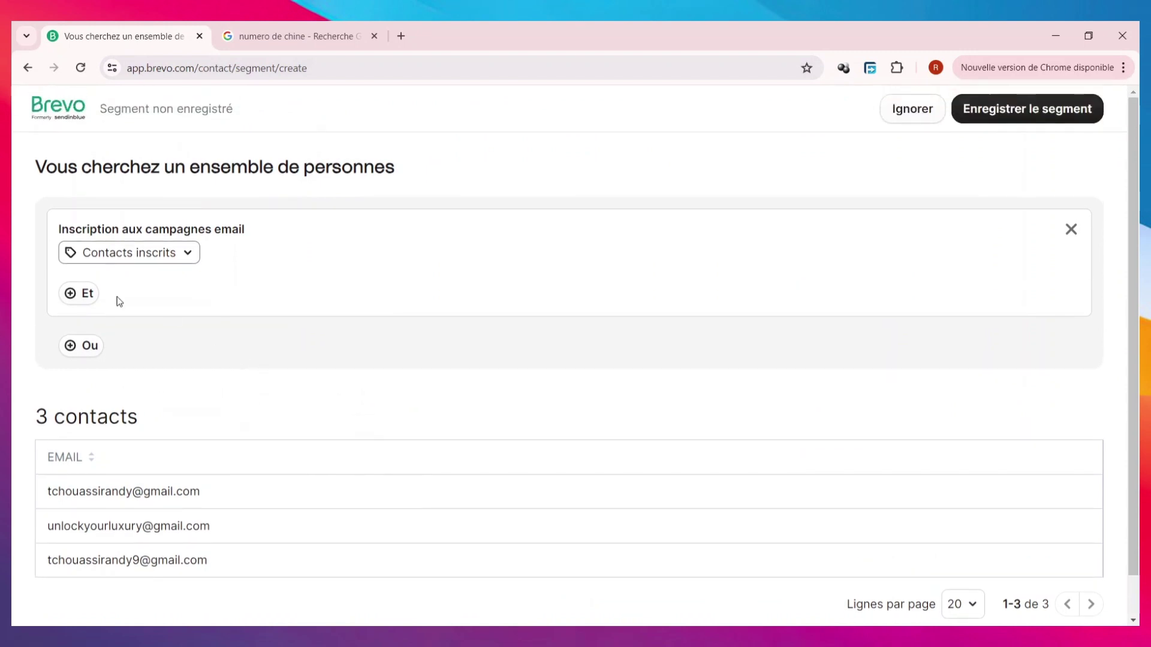
pyautogui.click(81, 345)
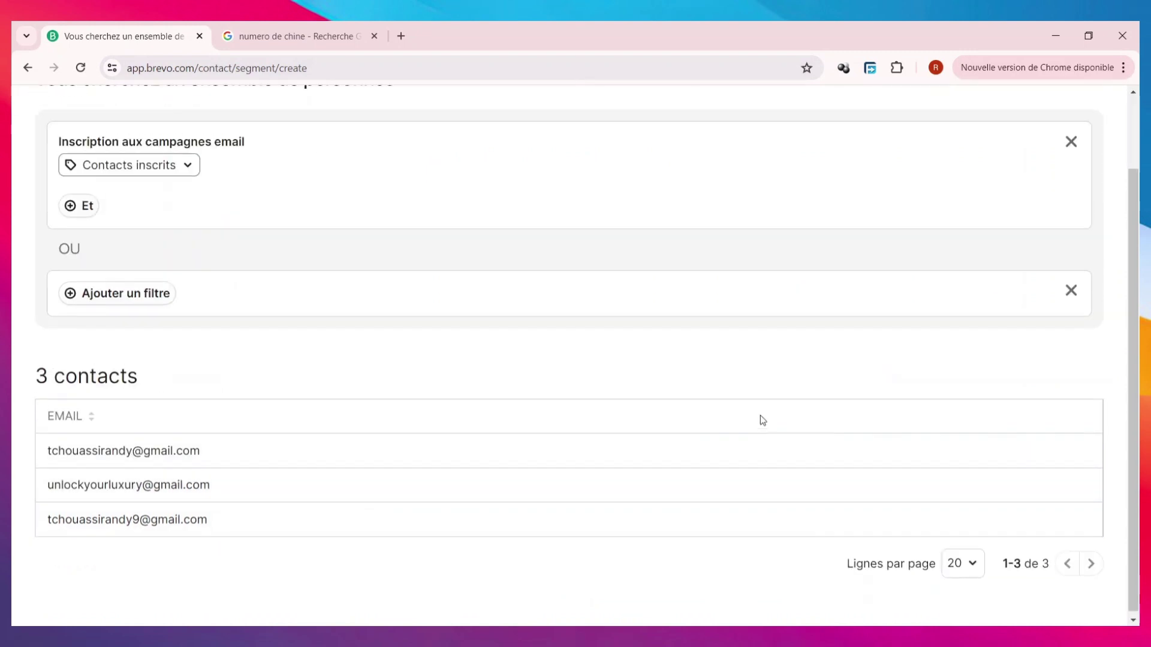
pyautogui.scroll(2, 762, 420)
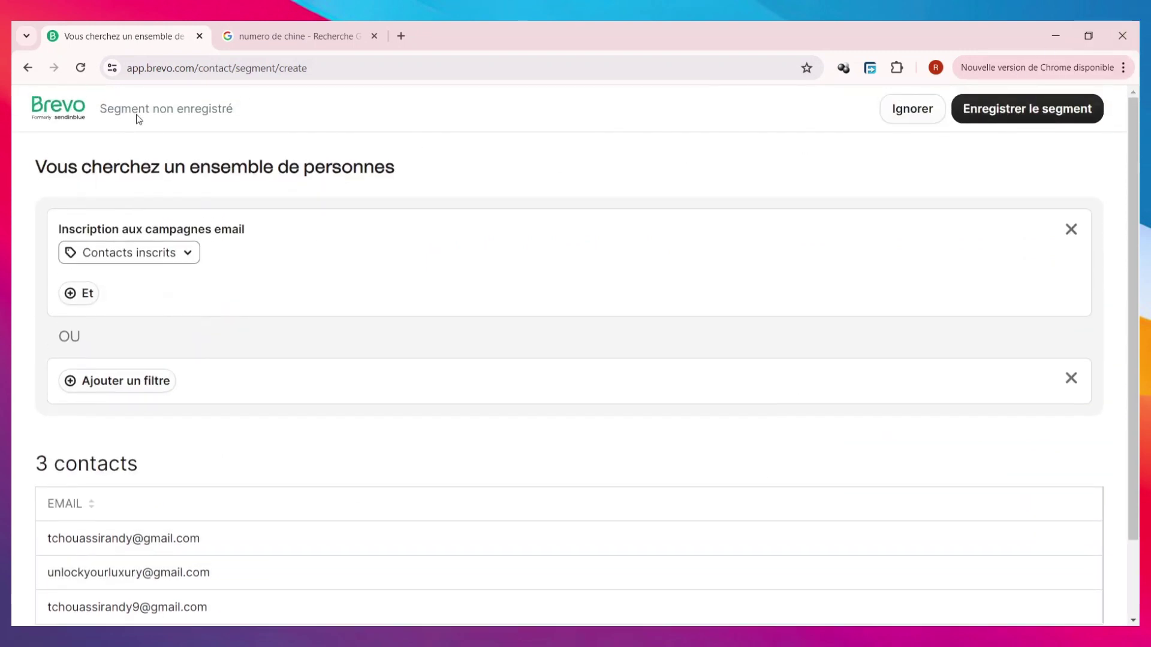
pyautogui.click(25, 75)
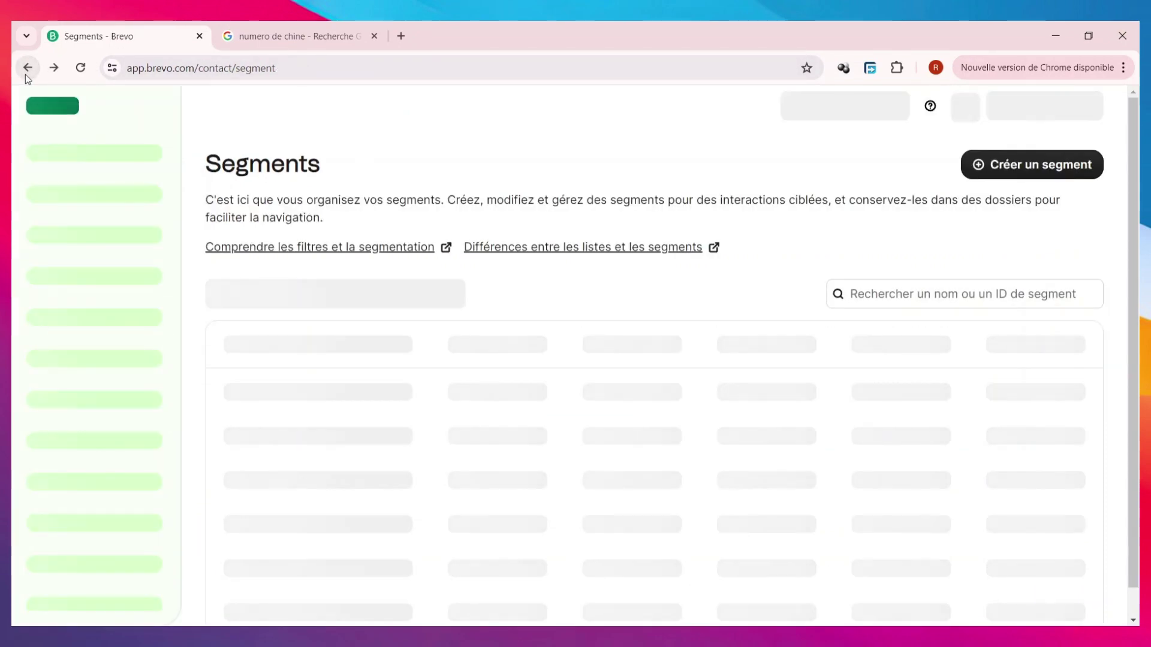
pyautogui.click(25, 75)
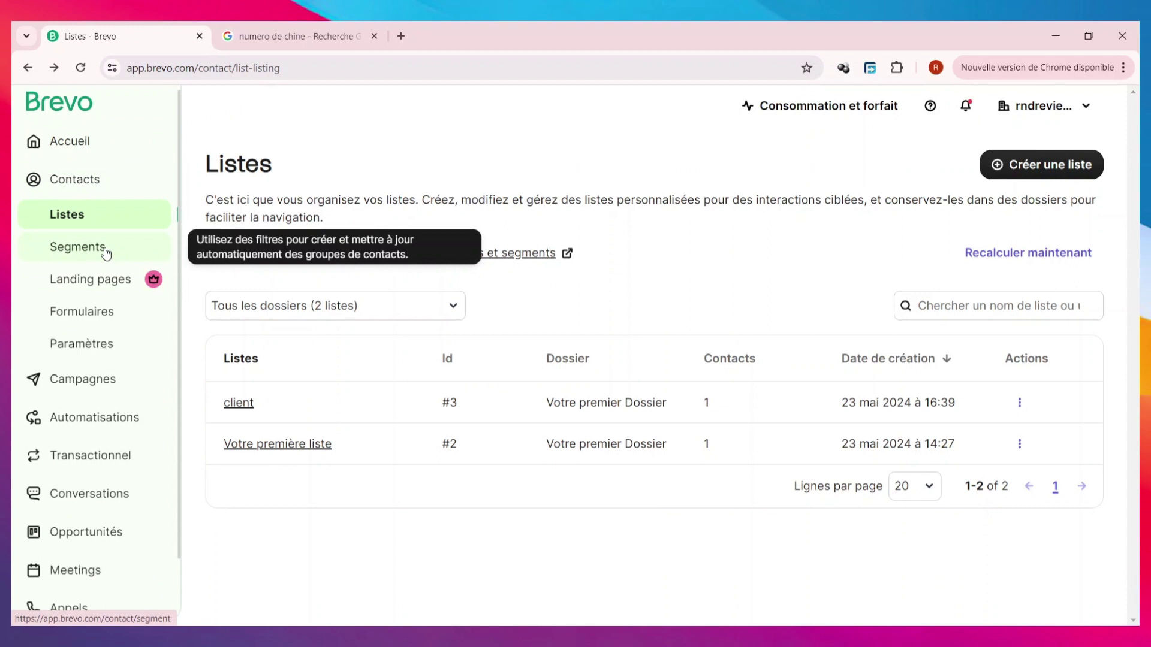
# - Try Landing pages, then go to the Formulaires subscription forms page instead
pyautogui.click(114, 291)
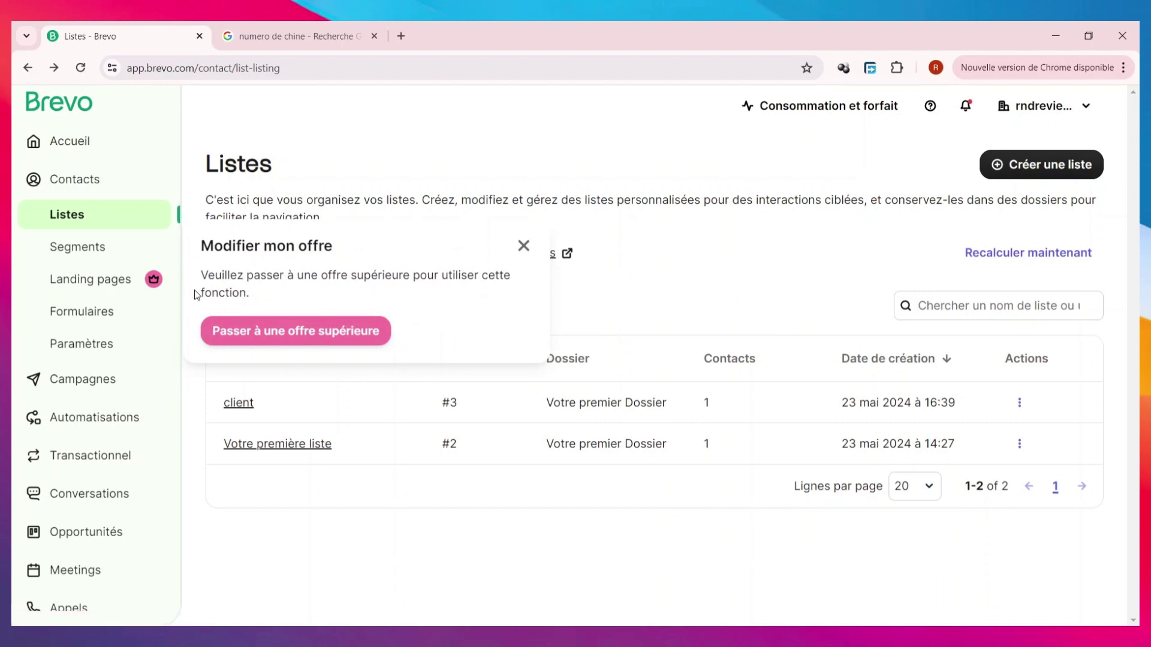
pyautogui.click(106, 323)
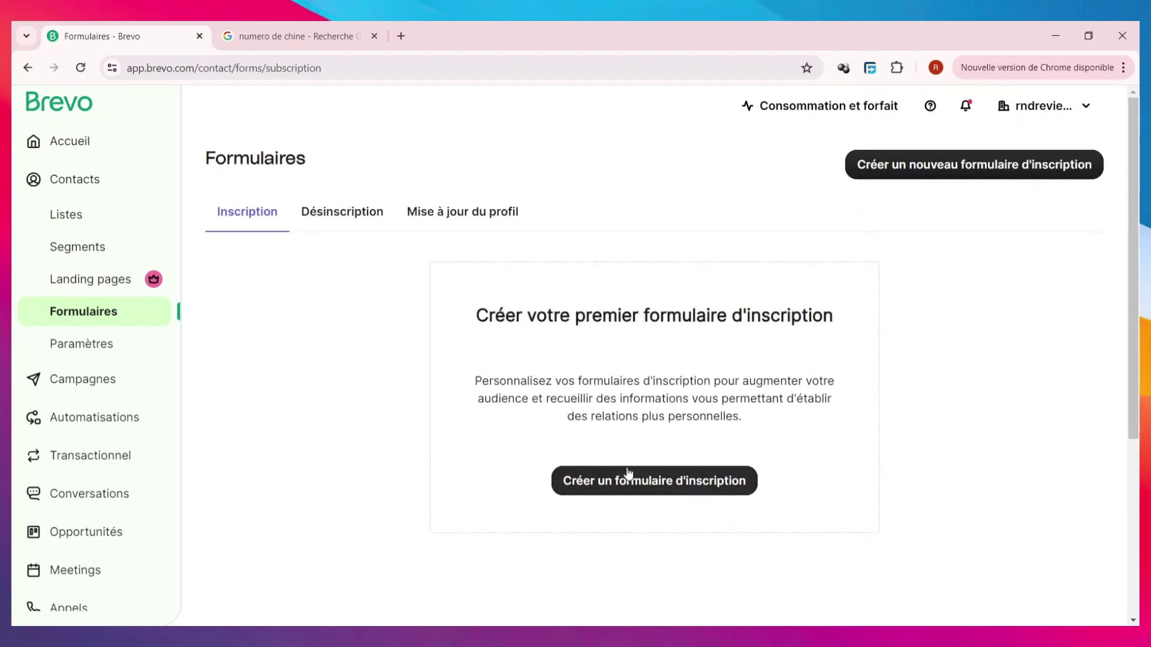
# - Create a subscription form named 'formulaire dinscription' and reach its Conception step
pyautogui.click(626, 476)
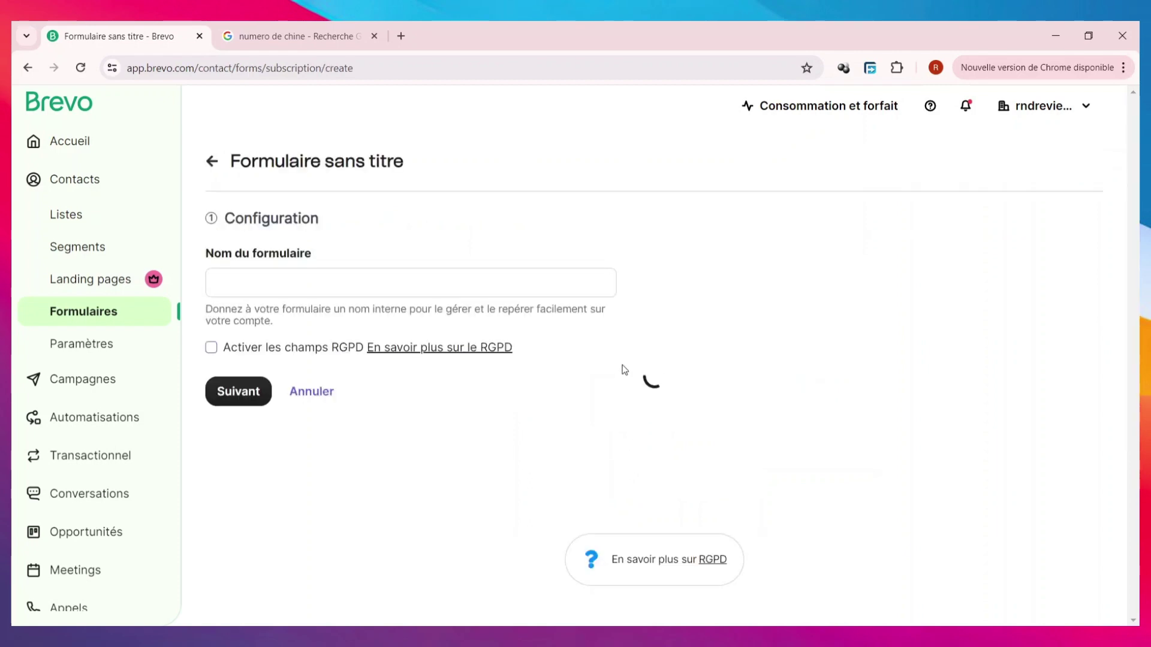
pyautogui.click(440, 295)
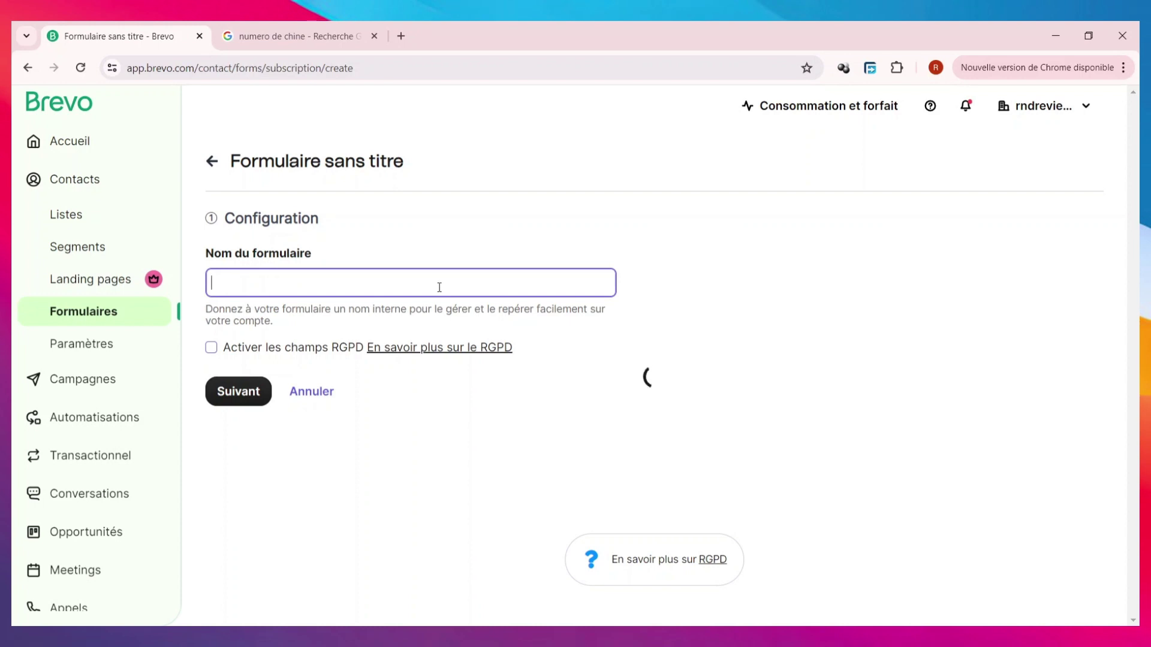
pyautogui.write('formulai')
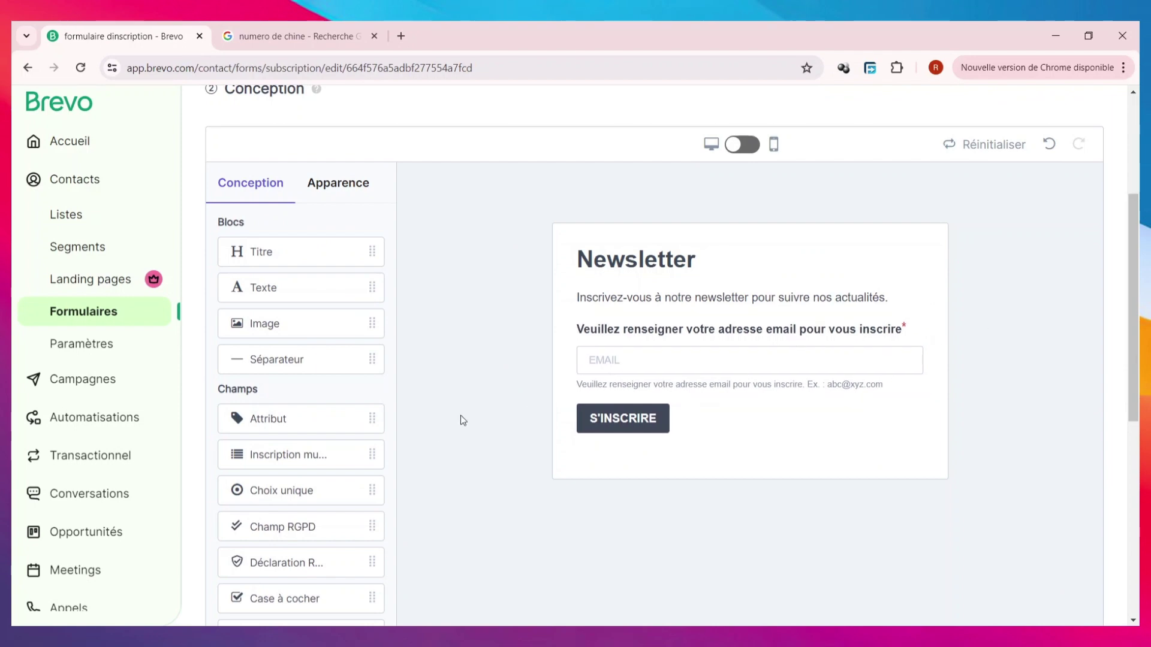
pyautogui.scroll(3, 463, 420)
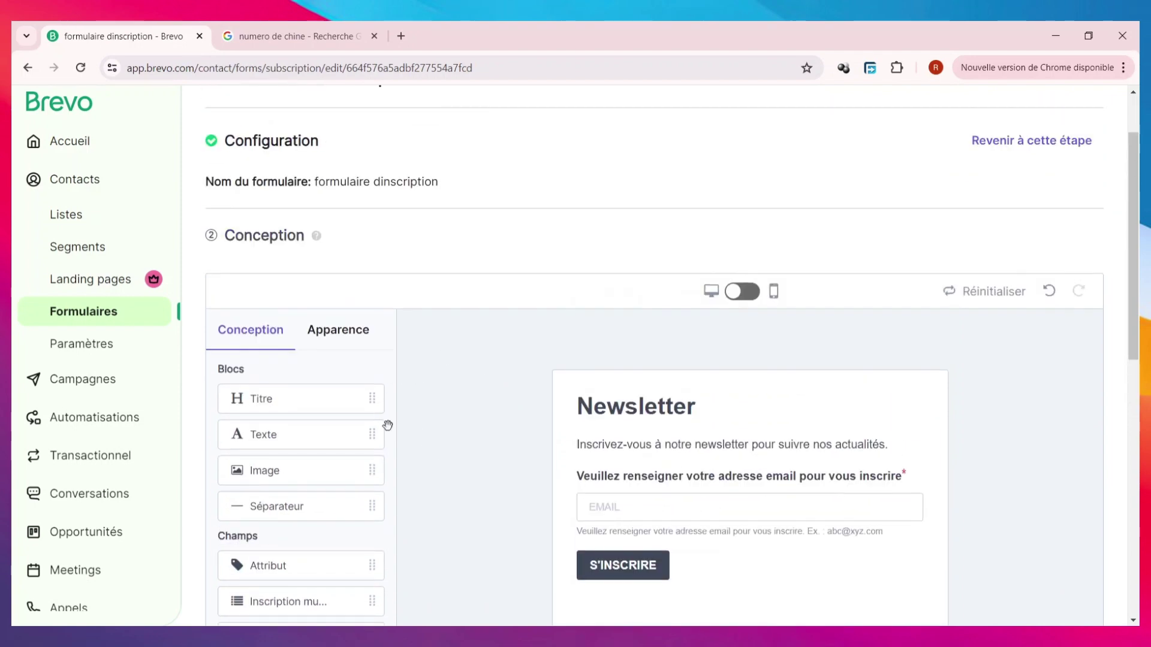
pyautogui.scroll(-3, 397, 426)
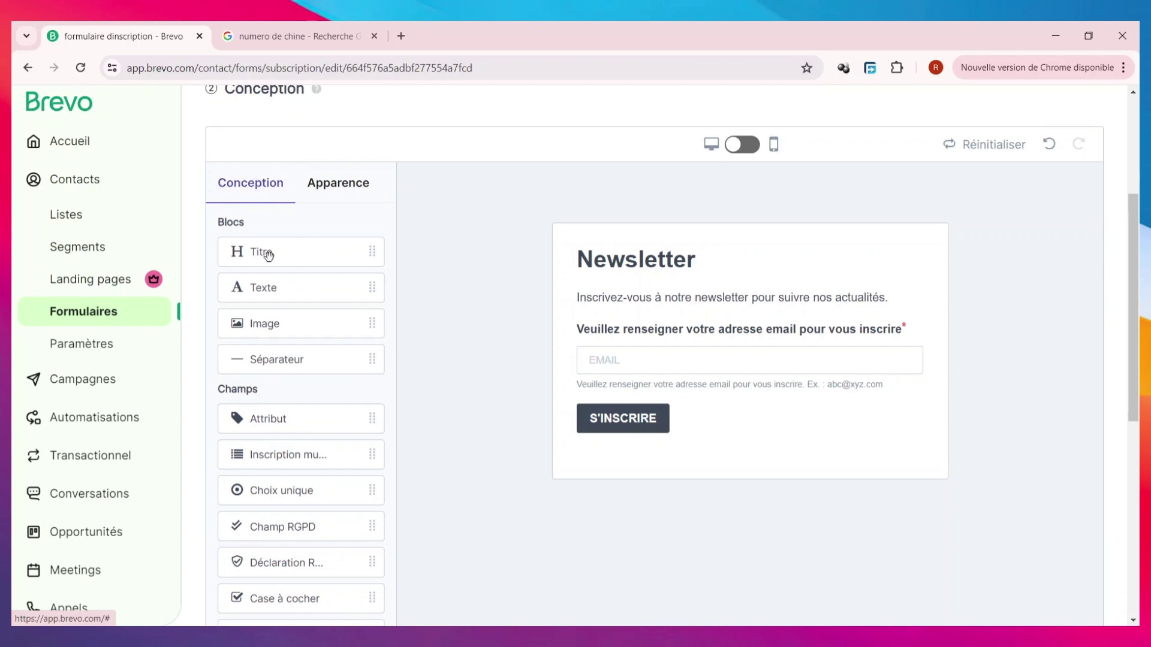
# - Delete an accidental duplicate title block and retitle the form 'Rejoigner notre communaute'
pyautogui.moveTo(247, 256); pyautogui.dragTo(623, 262)
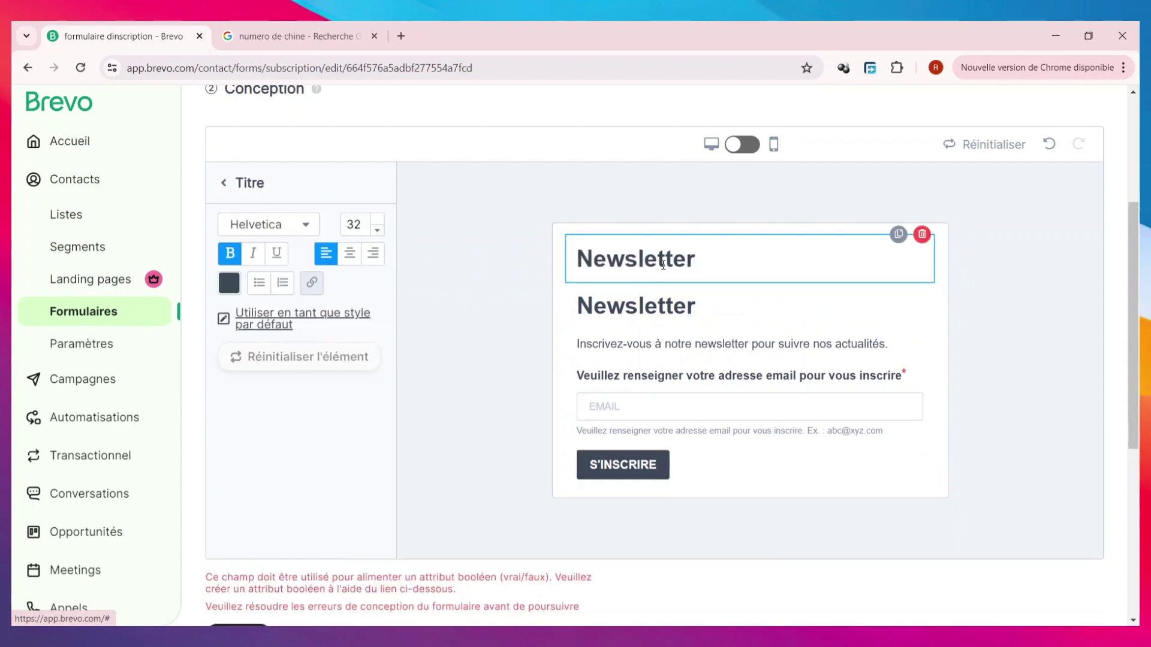
pyautogui.click(921, 235)
pyautogui.click(705, 286)
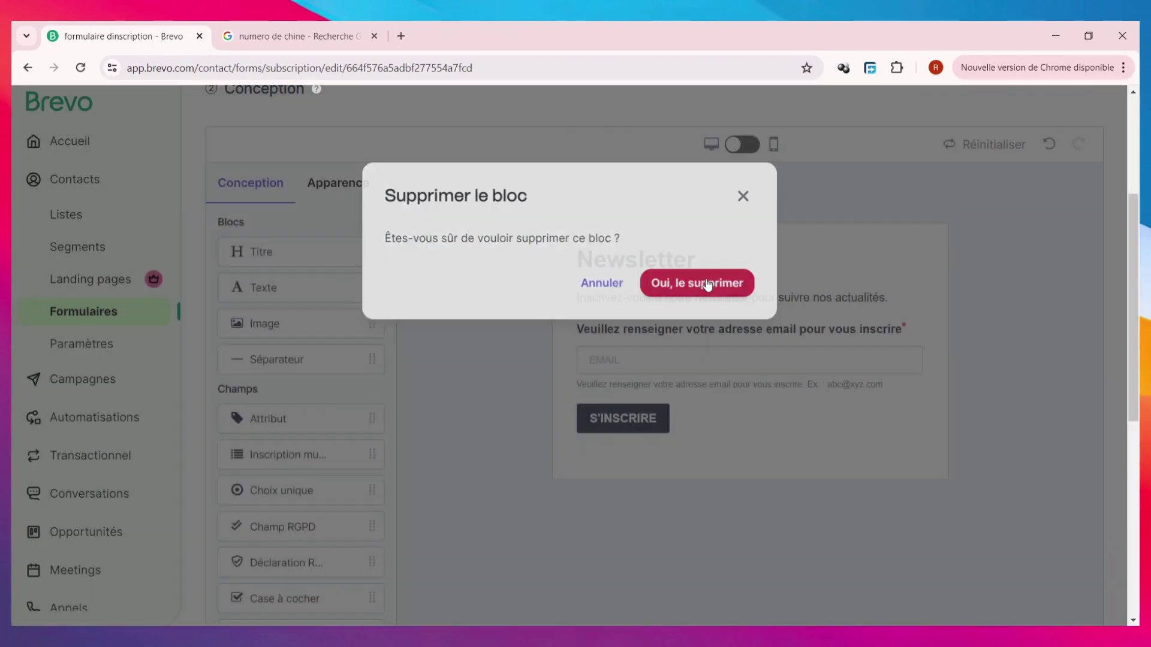
pyautogui.click(672, 267)
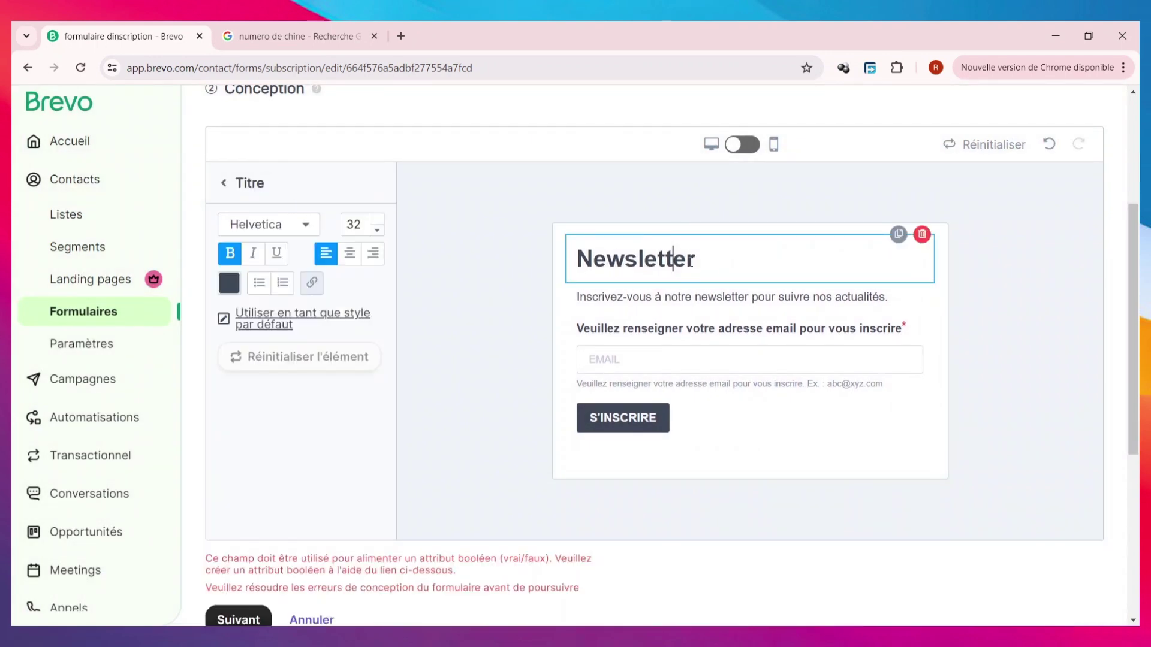
pyautogui.doubleClick(689, 261)
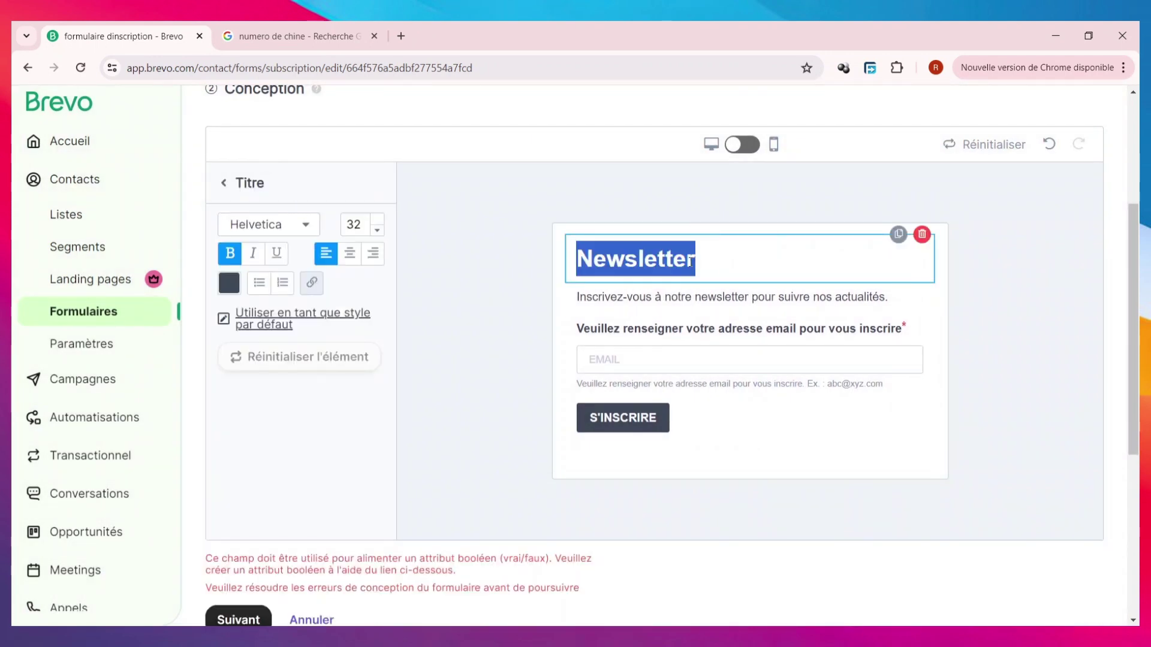
pyautogui.write('rejoi')
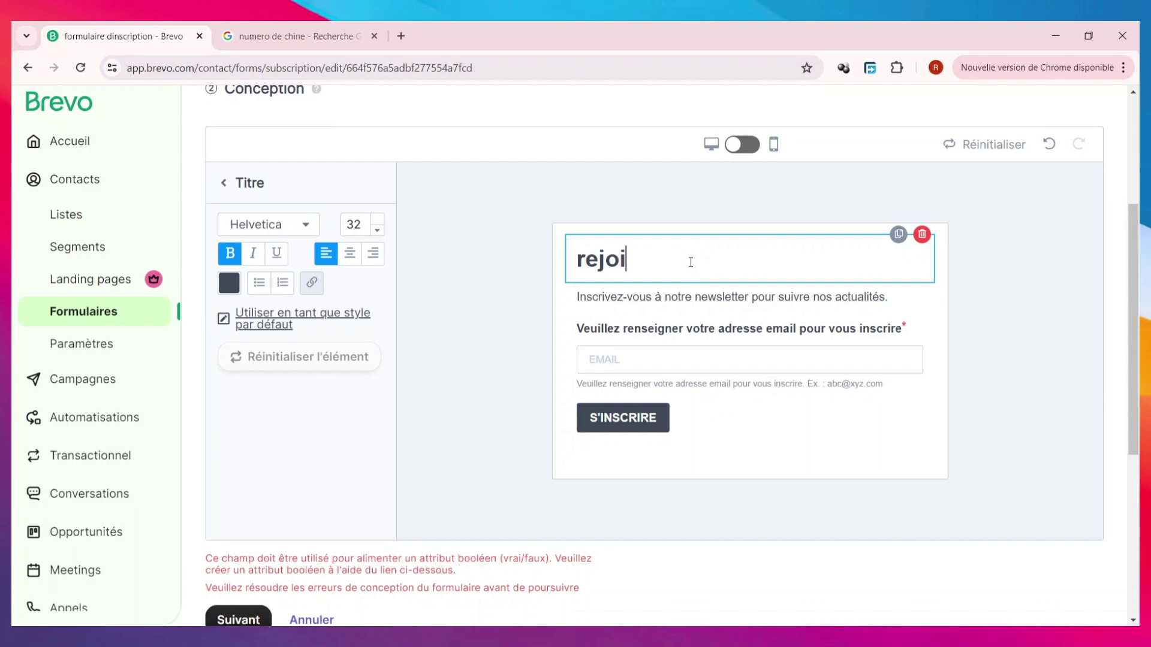
# - Delete the default newsletter subtitle line under the title
pyautogui.click(673, 303)
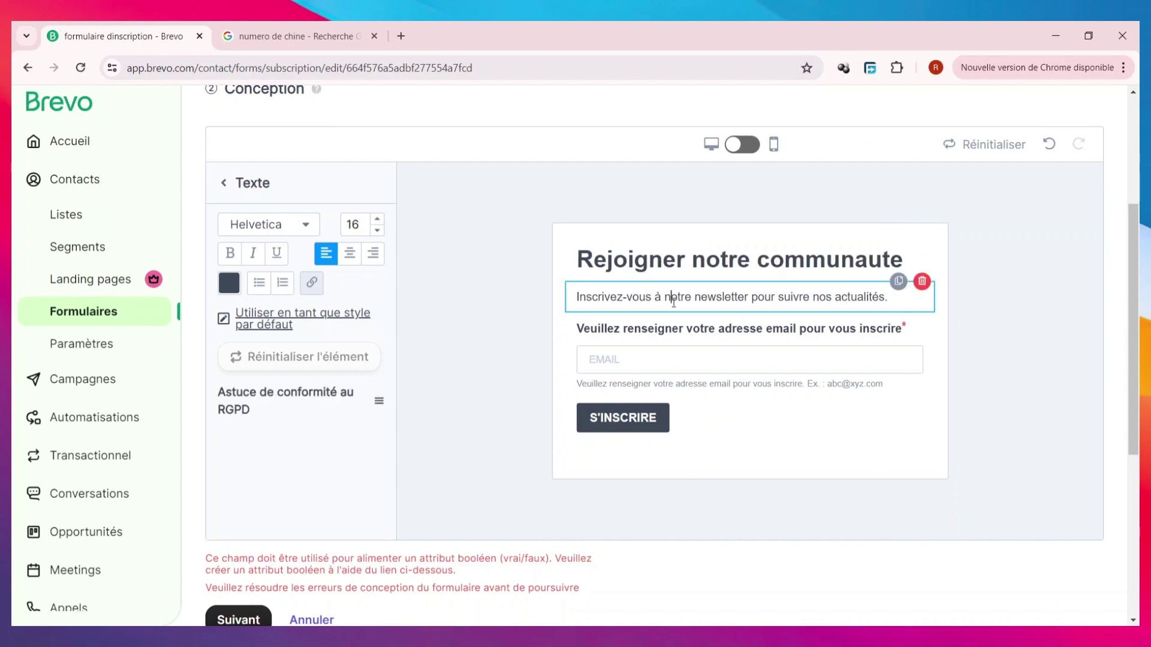
pyautogui.tripleClick(674, 303)
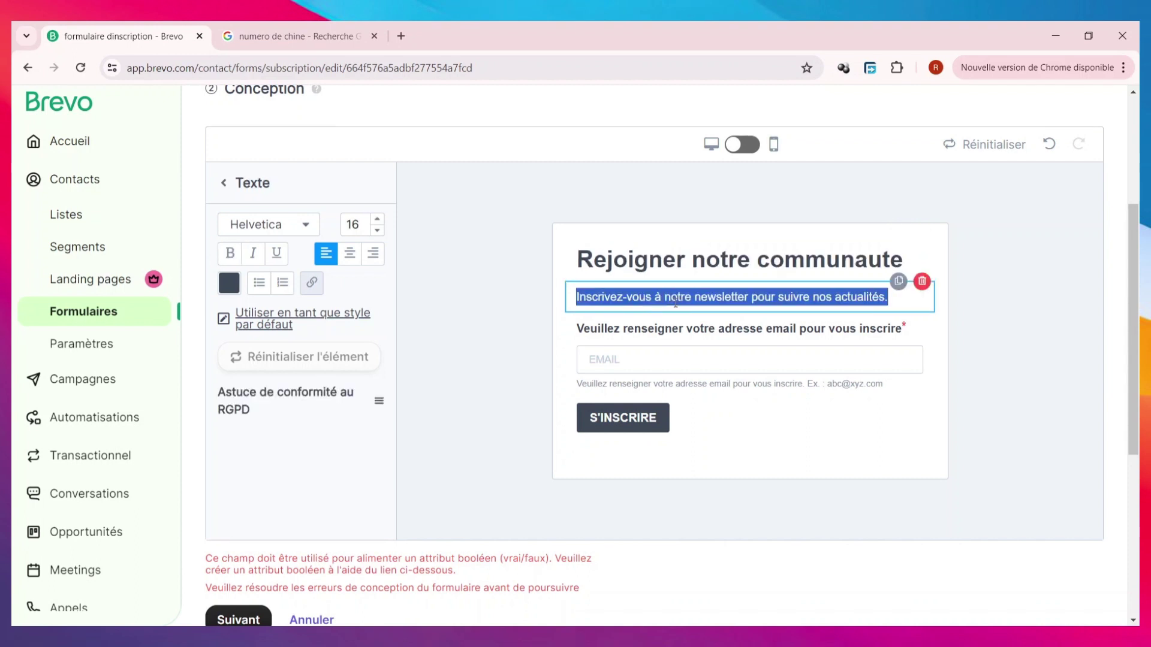
pyautogui.click(1057, 260)
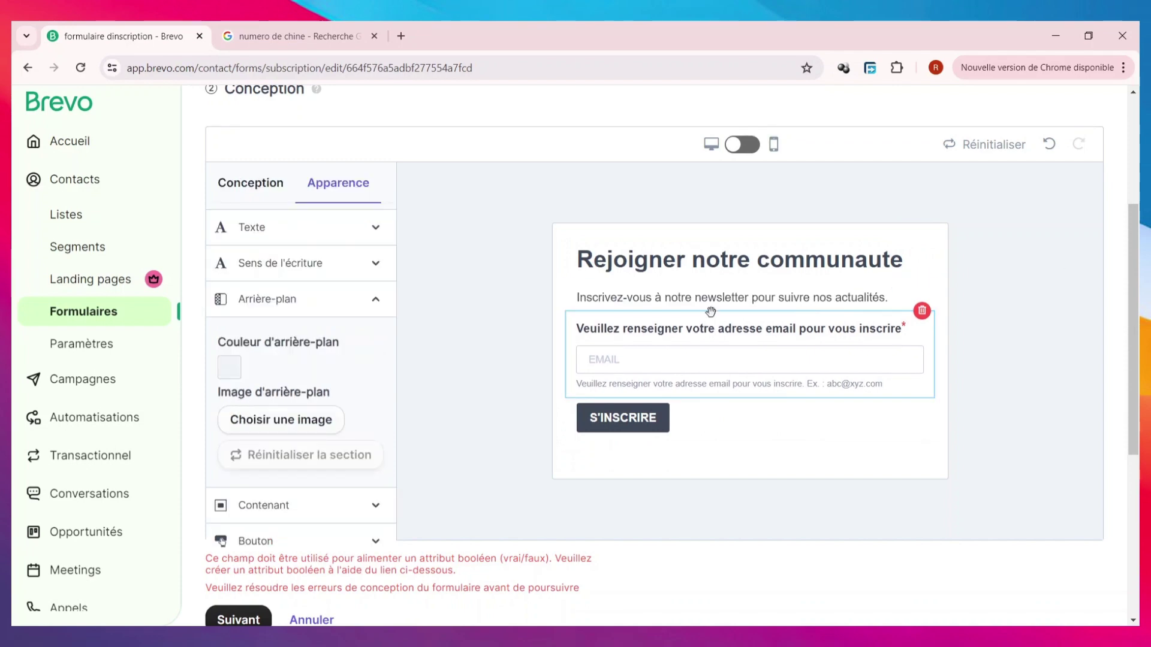
pyautogui.tripleClick(675, 296)
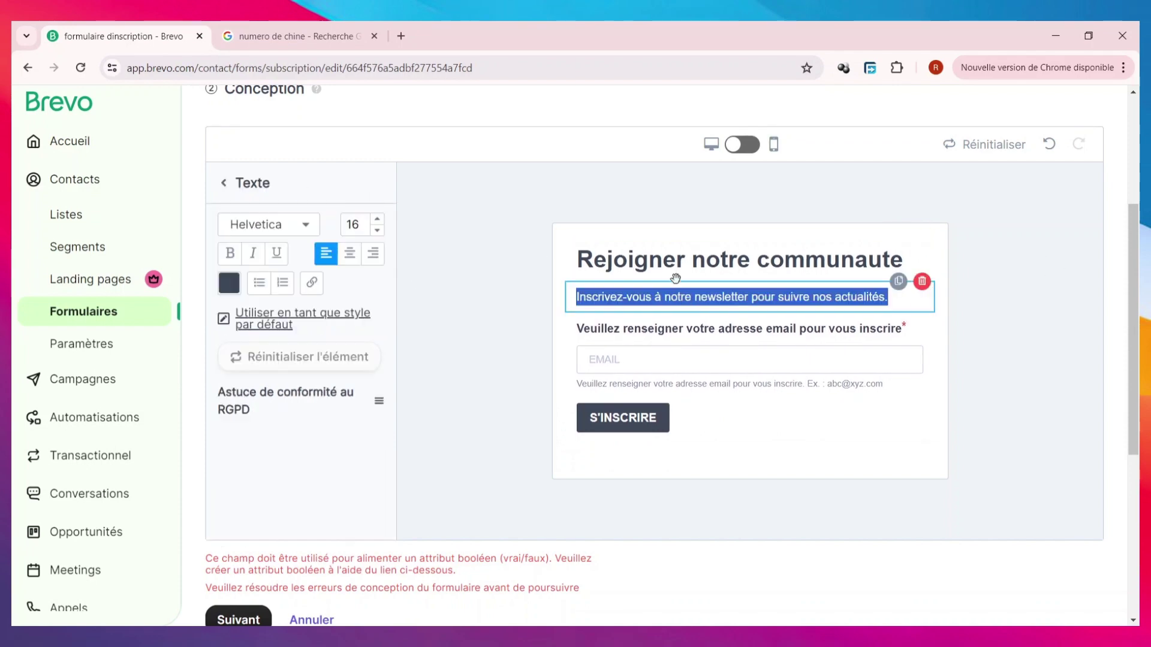
pyautogui.press('BackSpace')
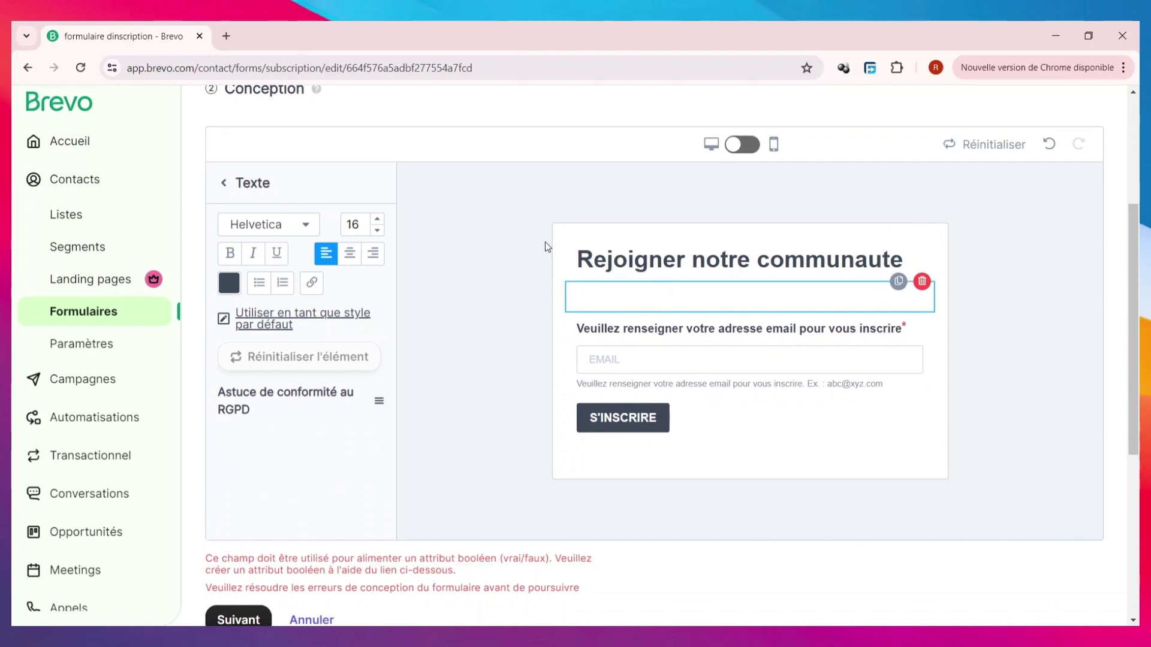
# - Type the subtitle 'se newsletter propose tous se quil ya de mieux pour les passionne'
pyautogui.write('se news')
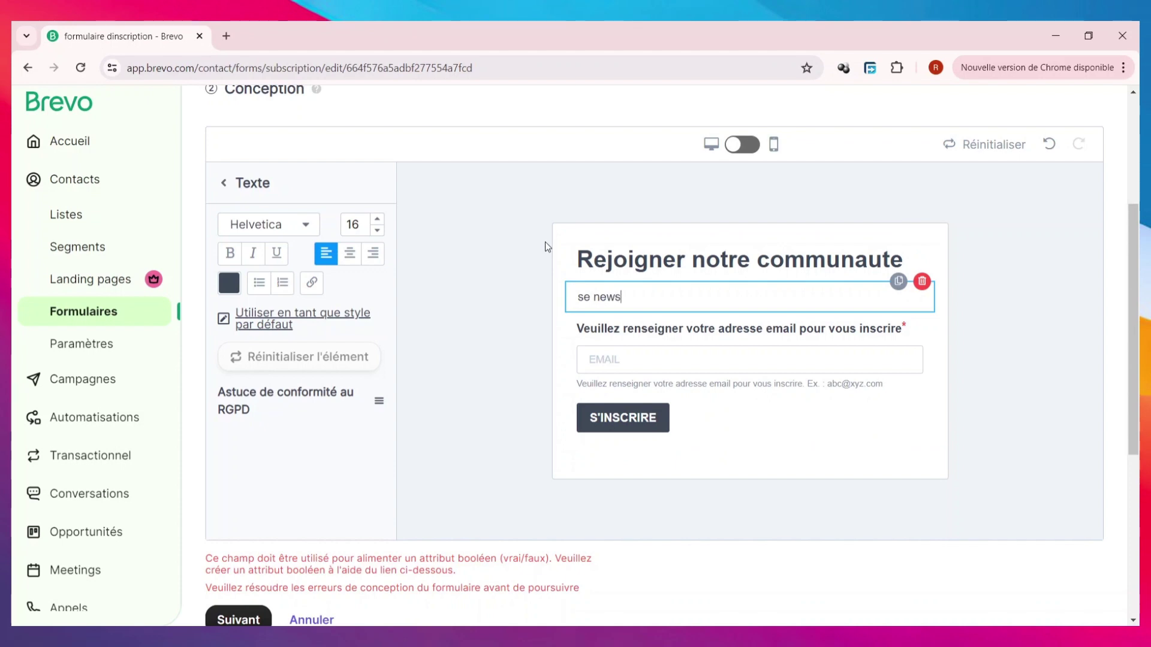
pyautogui.write('letter propose tous')
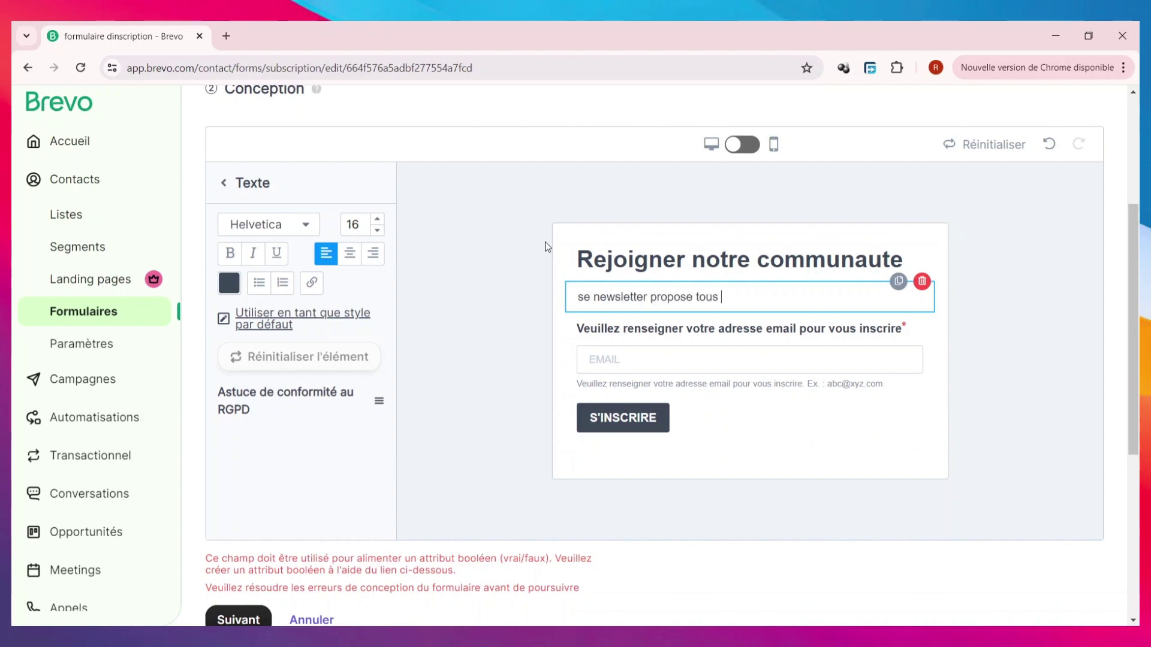
pyautogui.write(' se qql ya de mieu')
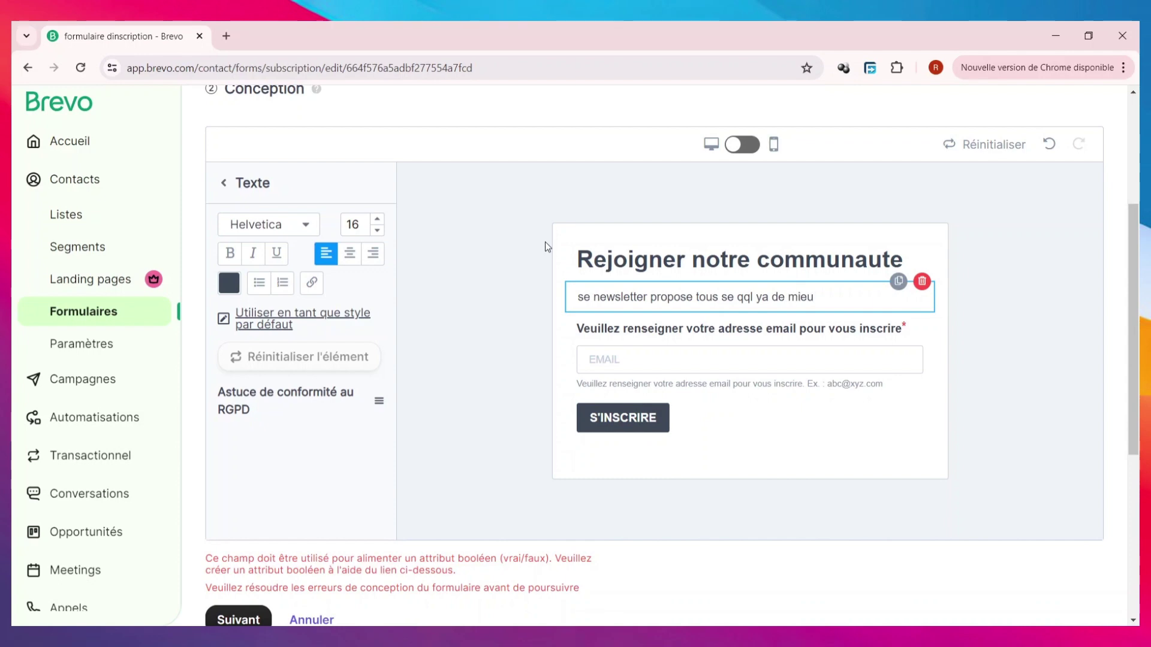
pyautogui.write('x pour les passionne')
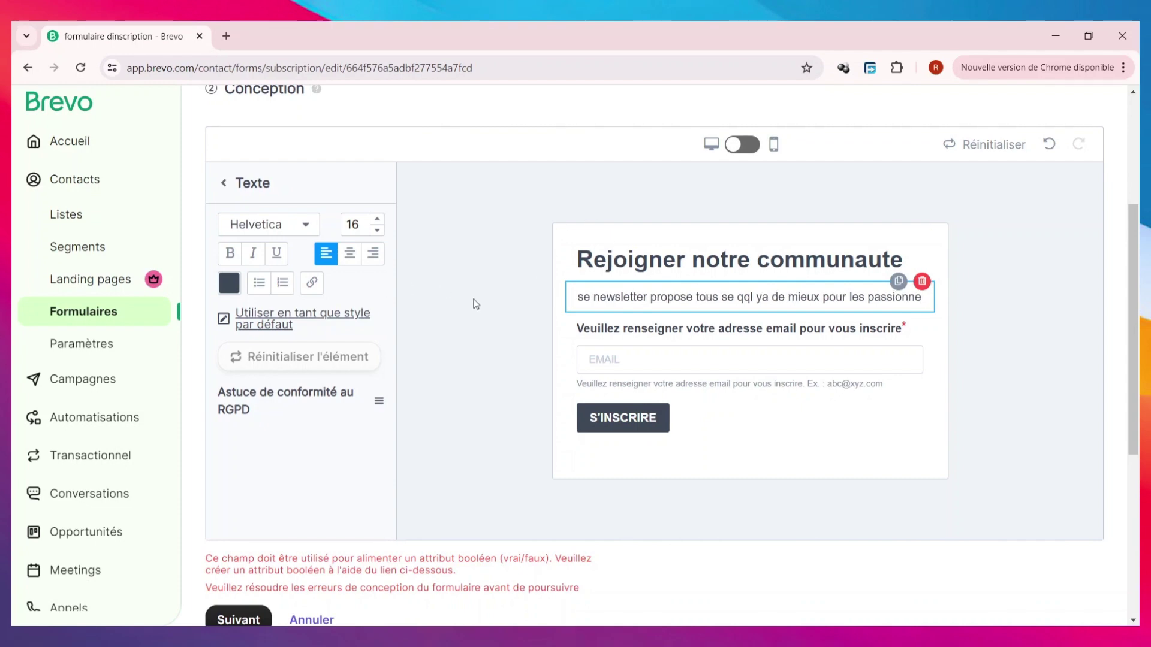
pyautogui.click(238, 288)
pyautogui.press('BackSpace')
pyautogui.write('ui')
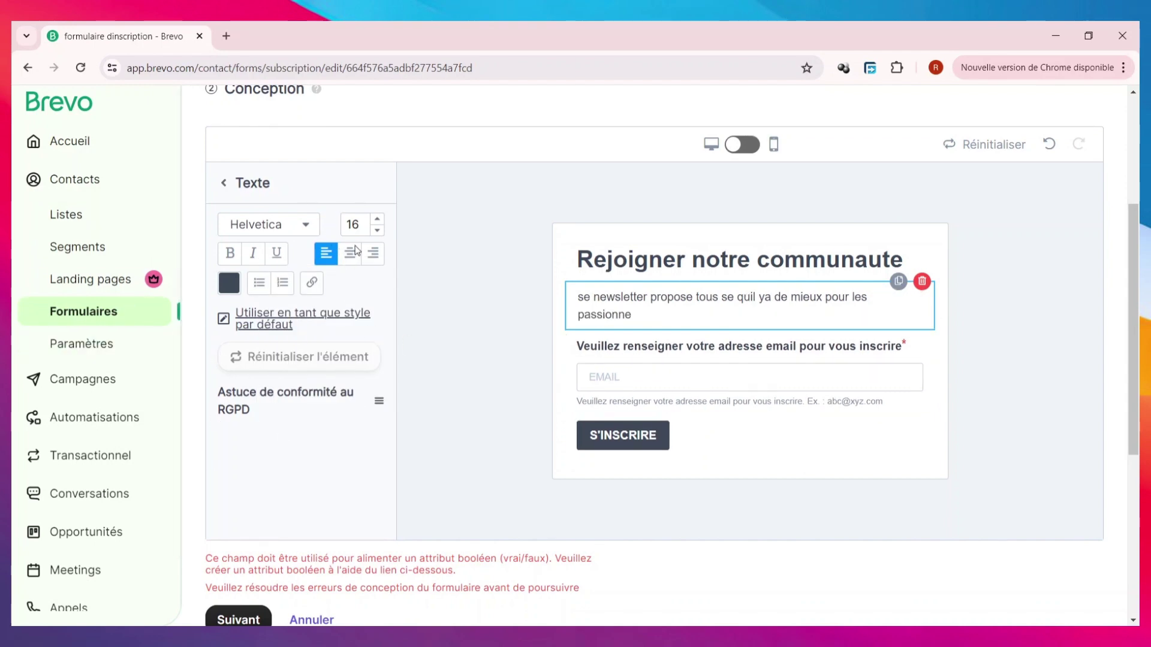
# - Keep the subtitle at size 16, set it in Palatino, and correct 'qql' to 'quil'
pyautogui.click(378, 219)
pyautogui.click(378, 219)
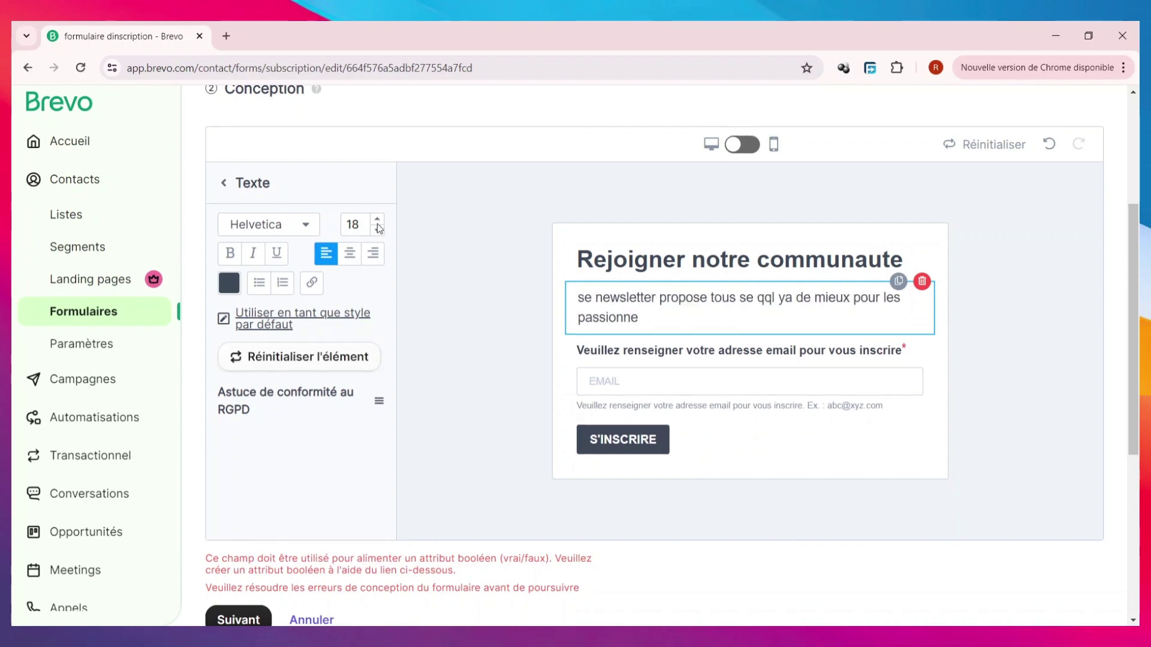
pyautogui.click(377, 231)
pyautogui.click(377, 230)
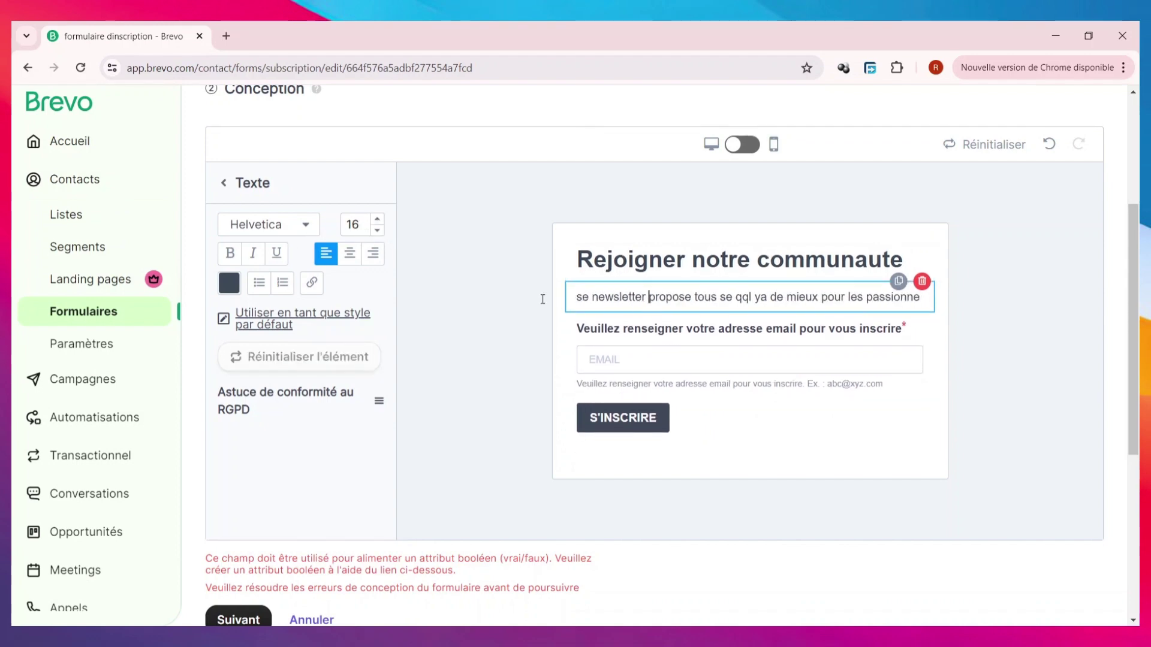
pyautogui.click(303, 228)
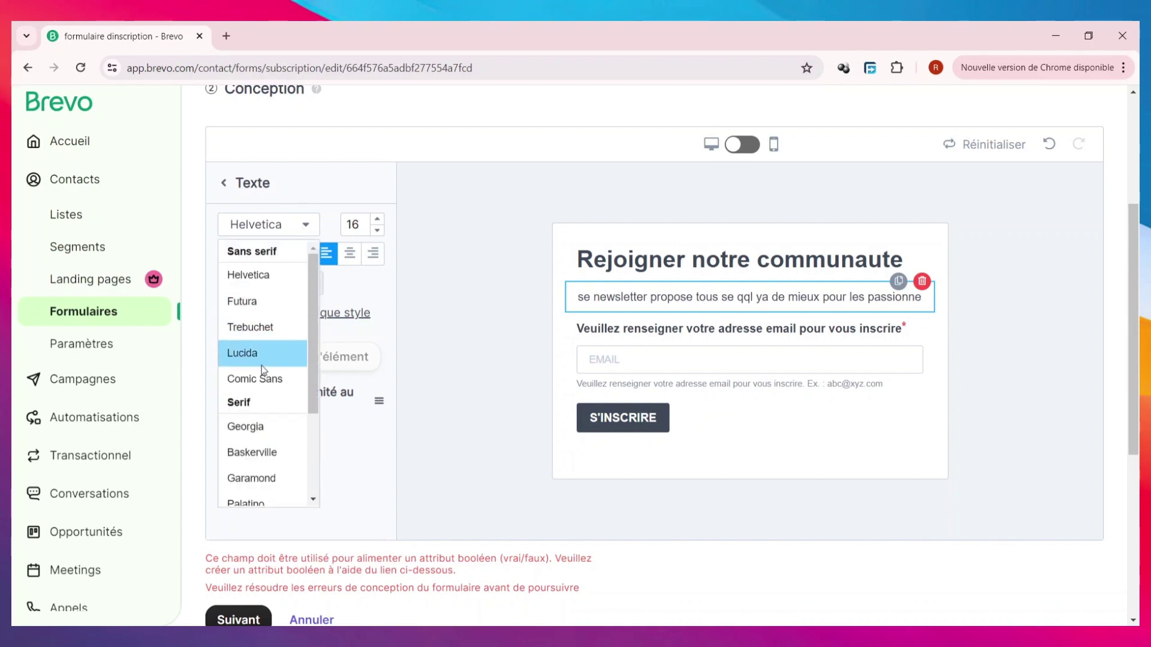
pyautogui.scroll(-3, 261, 369)
pyautogui.scroll(3, 262, 374)
pyautogui.scroll(-3, 263, 374)
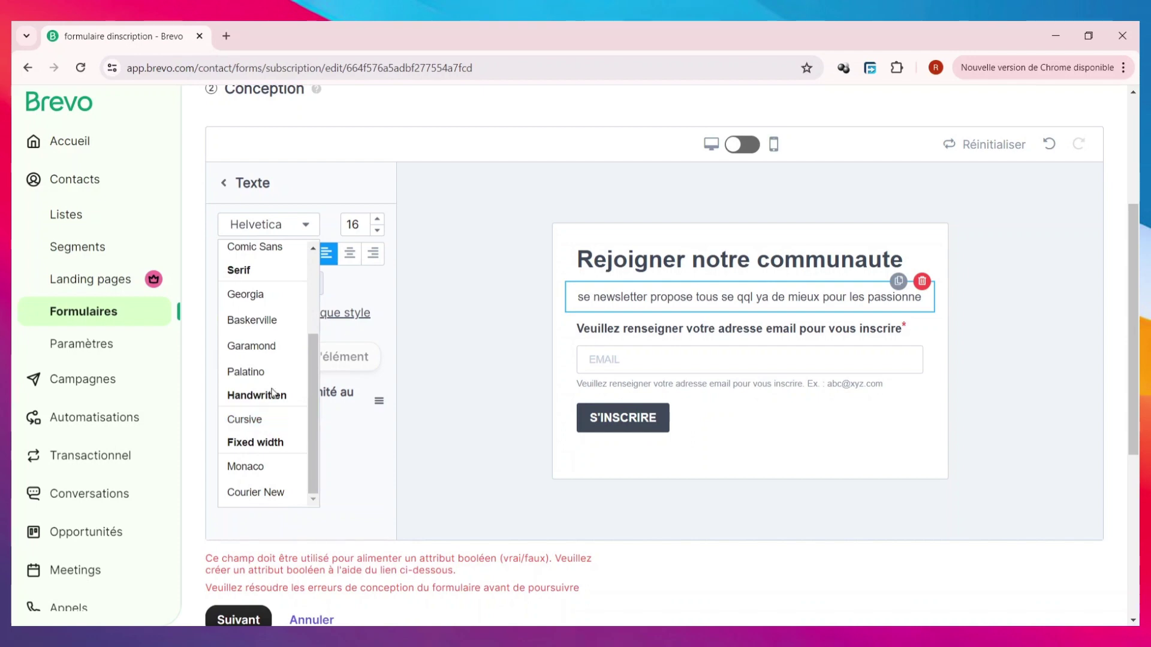
pyautogui.click(271, 374)
pyautogui.press('BackSpace')
pyautogui.write('ui')
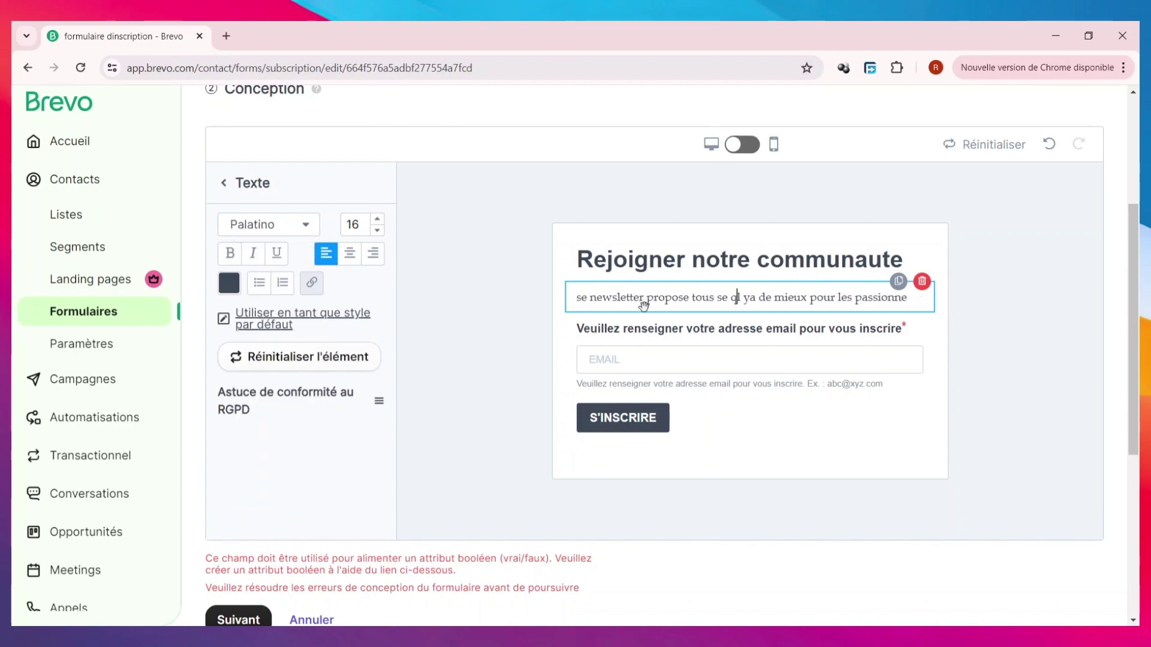
pyautogui.click(694, 372)
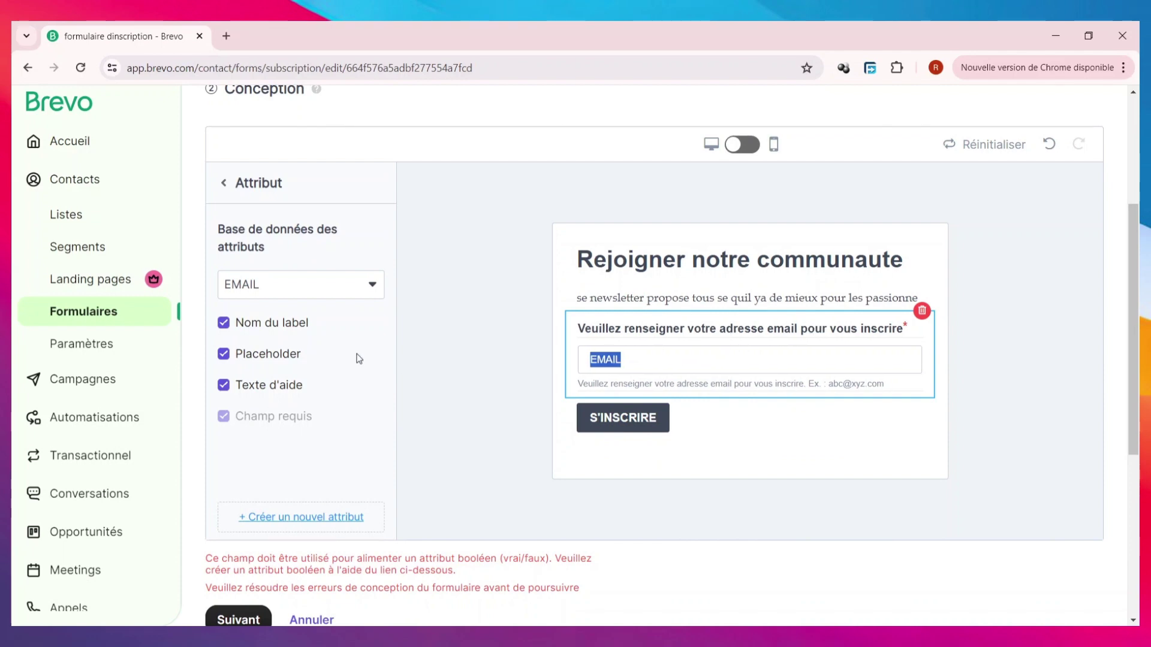
# - Set the form's Arrière-plan background colour to a pale blue
pyautogui.click(411, 337)
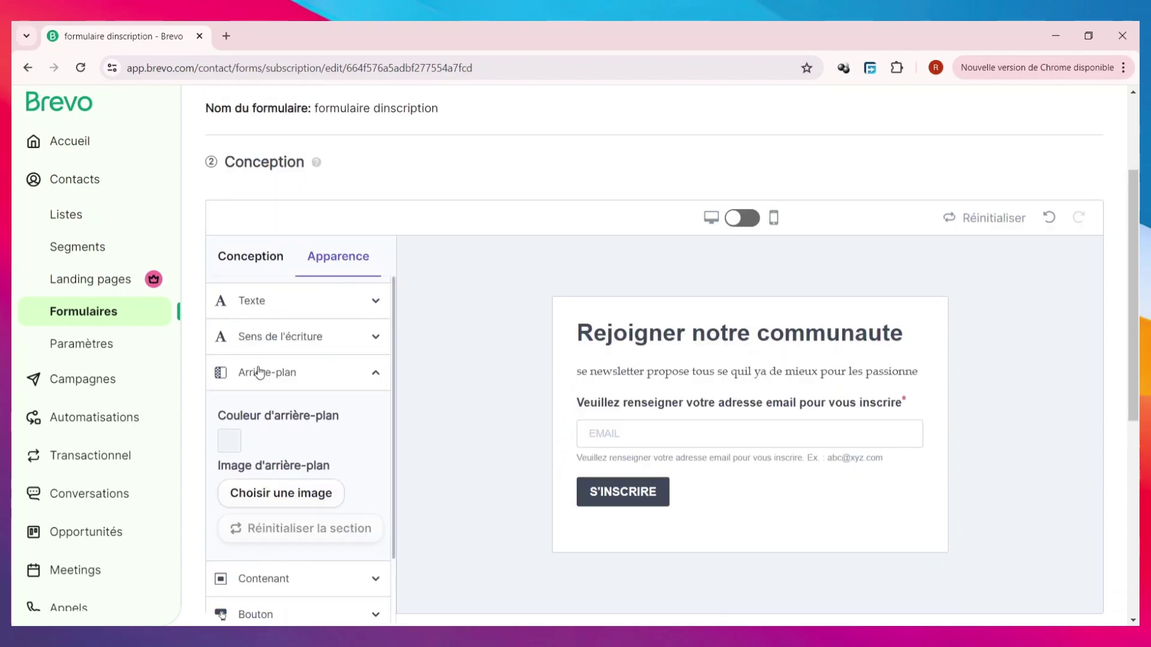
pyautogui.click(230, 445)
pyautogui.click(326, 441)
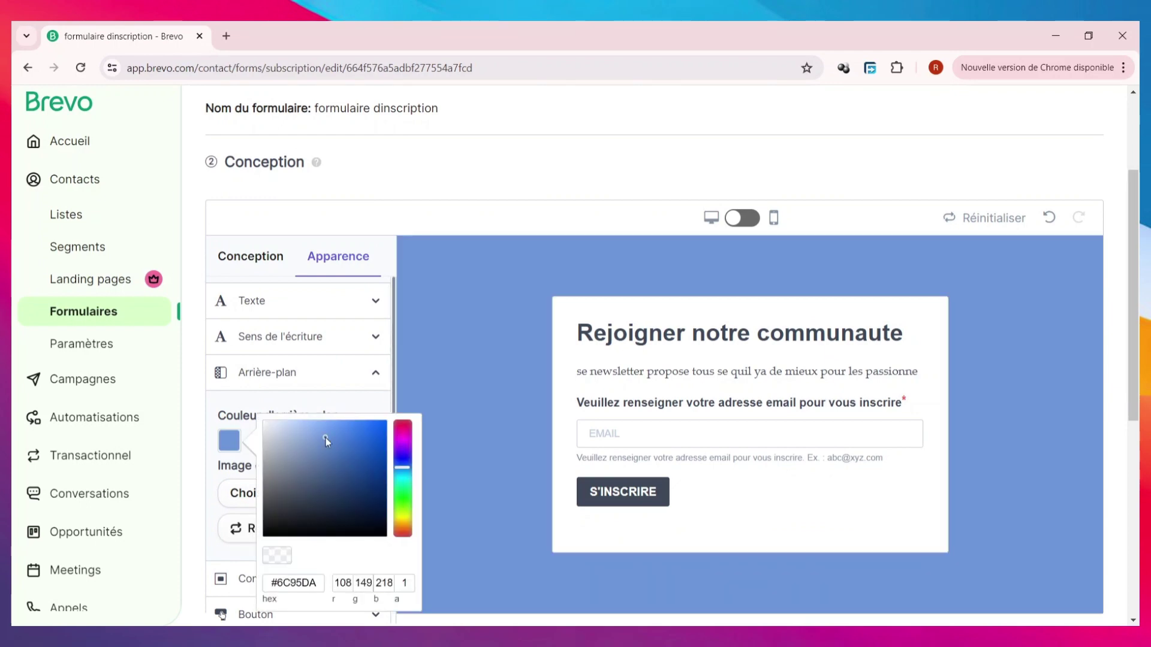
pyautogui.click(318, 464)
pyautogui.moveTo(311, 476); pyautogui.dragTo(286, 442)
# - Upload the clothing photo HAUT 3.jpg and use it as the form's background image
pyautogui.click(318, 391)
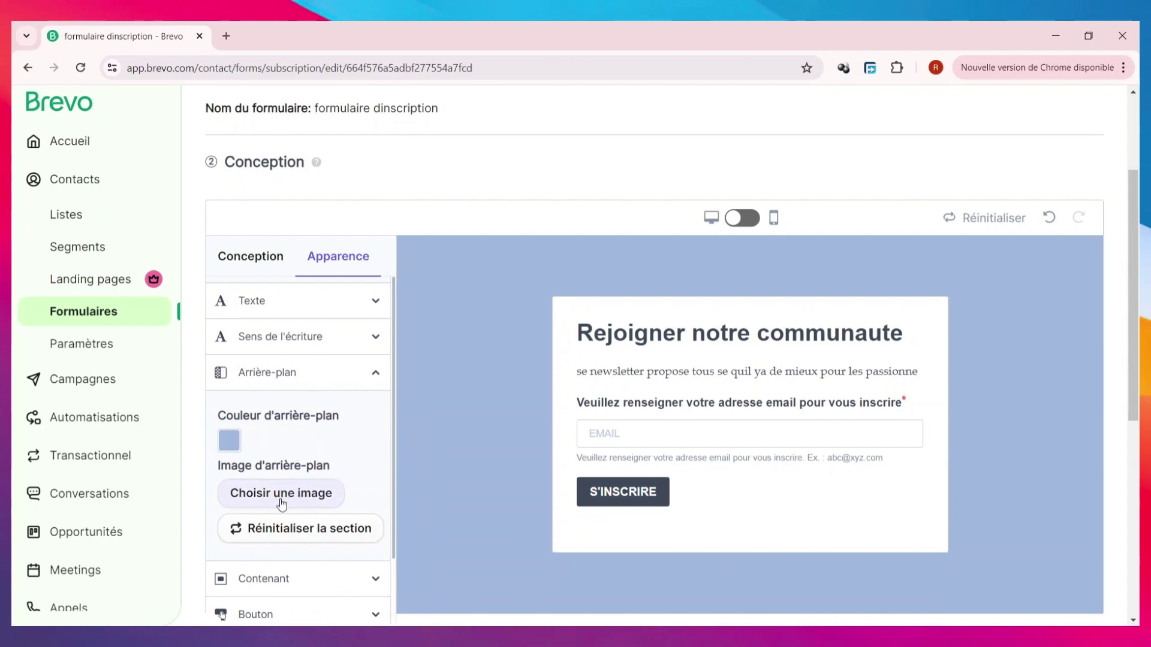
pyautogui.click(281, 494)
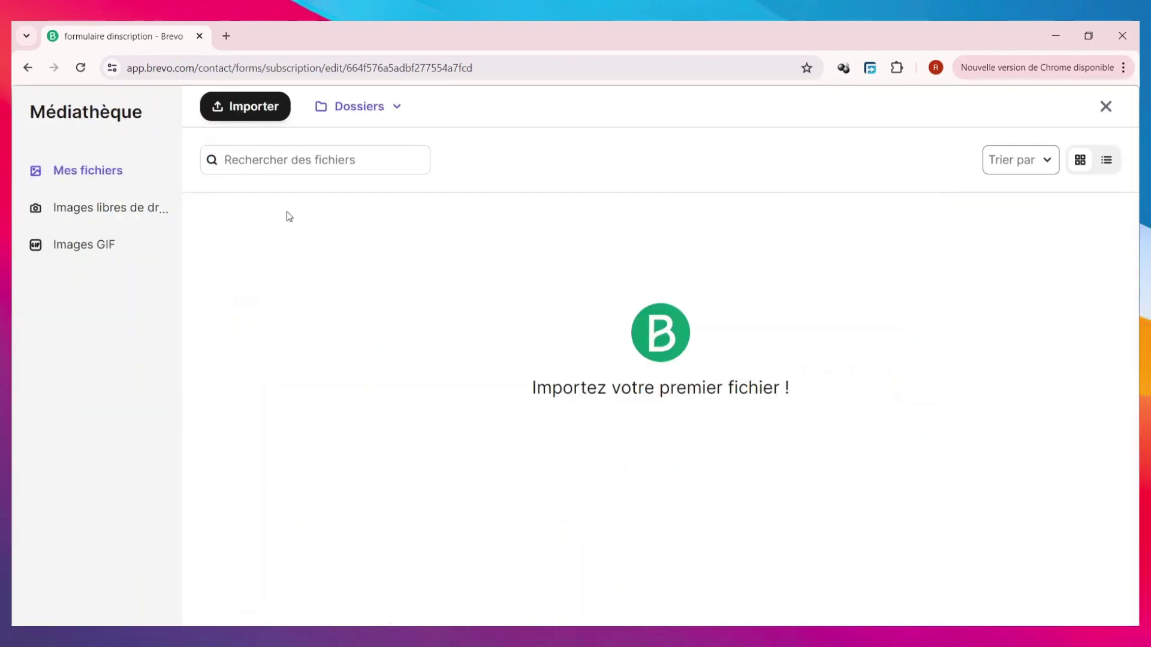
pyautogui.click(280, 110)
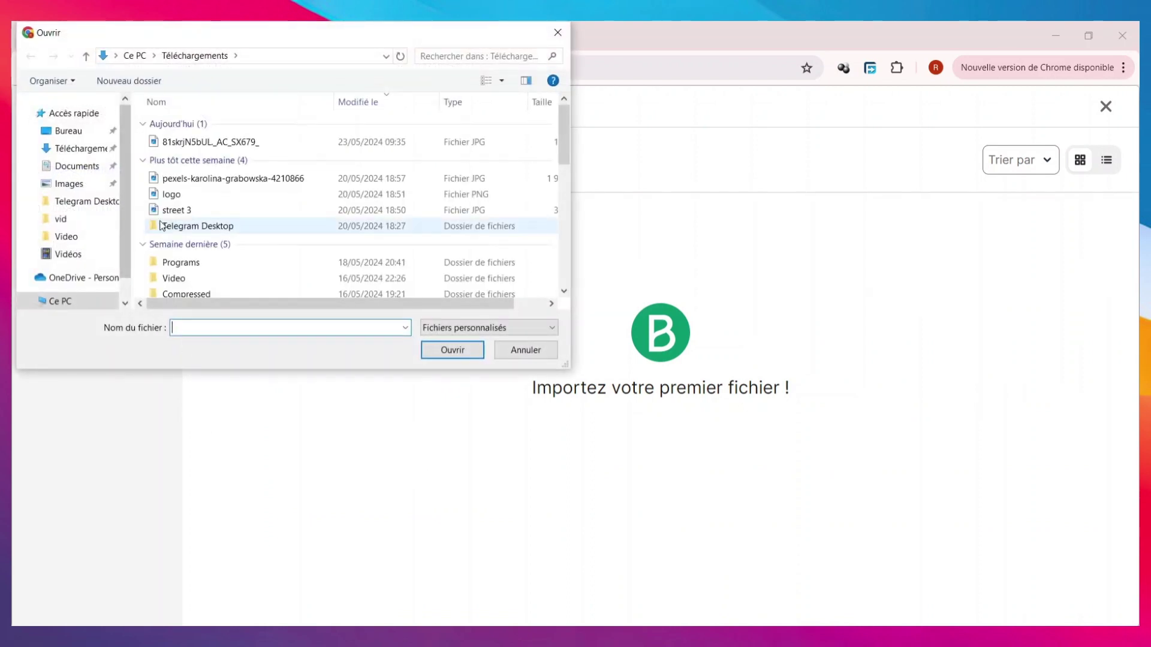
pyautogui.scroll(-5, 233, 211)
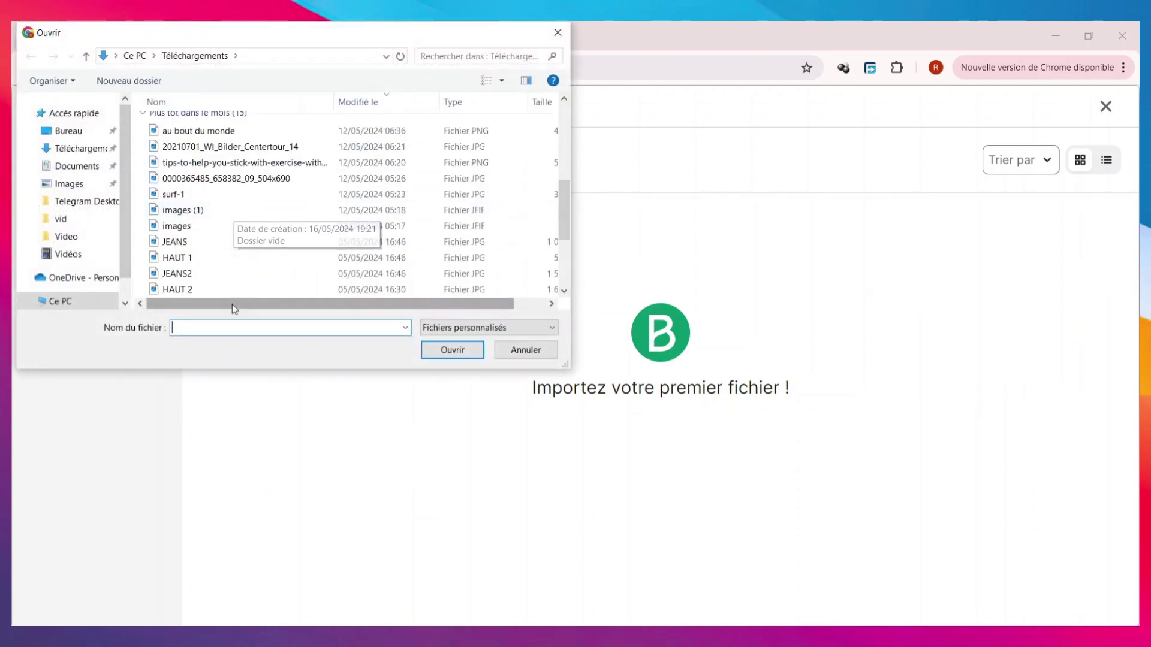
pyautogui.scroll(-1, 216, 239)
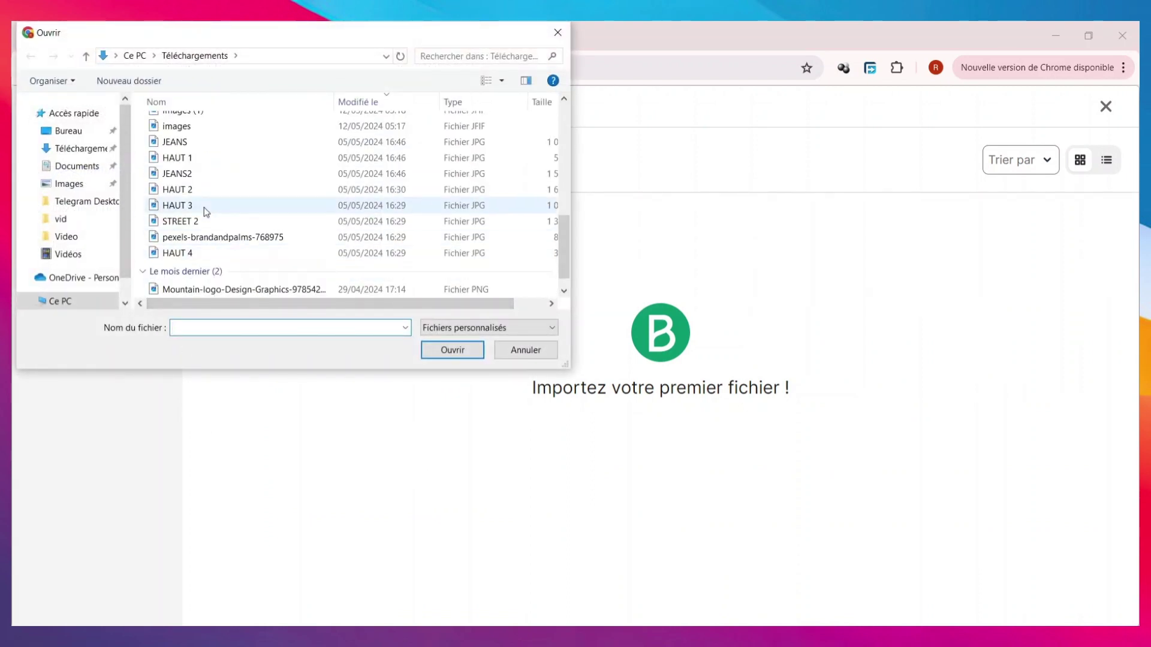
pyautogui.doubleClick(177, 205)
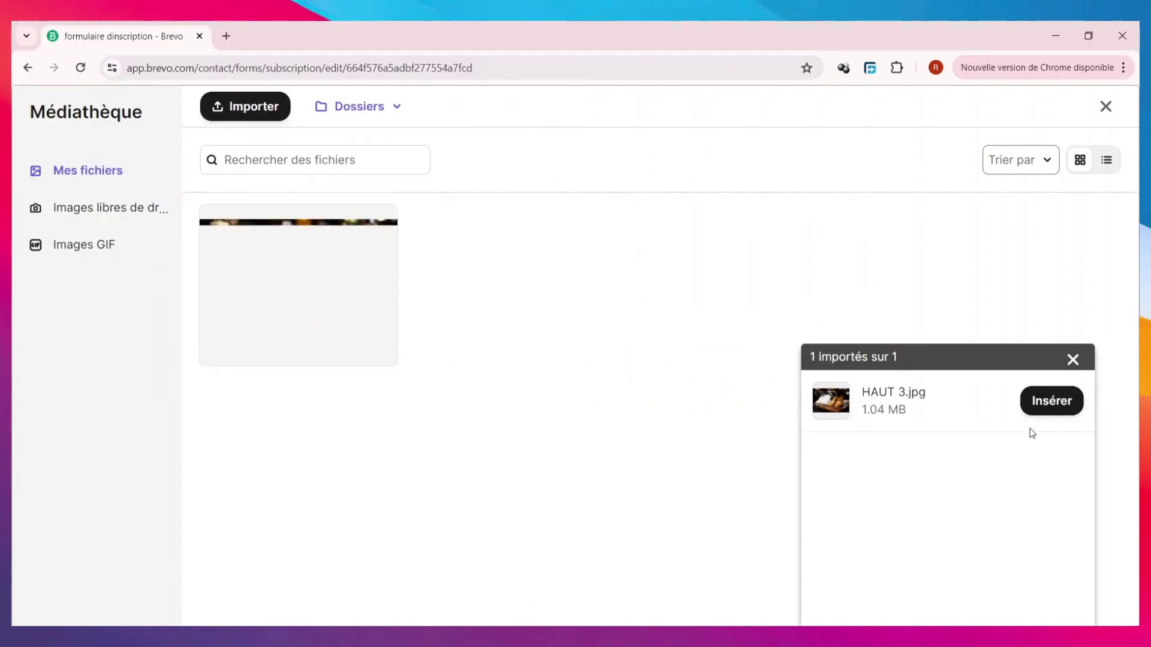
pyautogui.click(1057, 408)
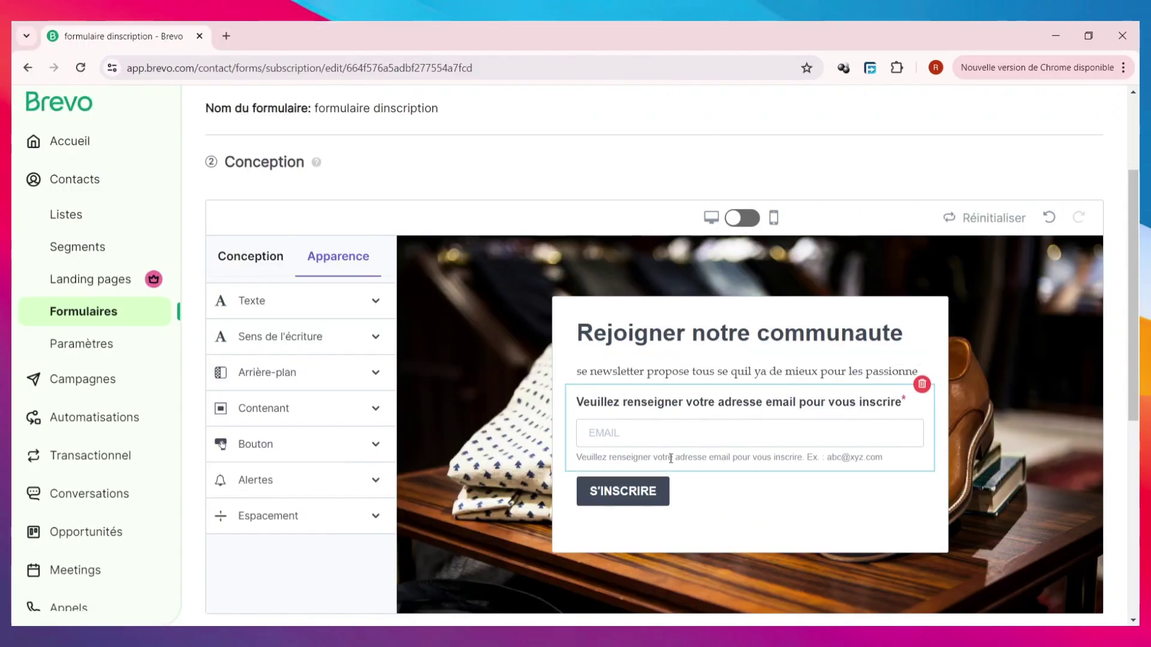
pyautogui.scroll(-1, 624, 383)
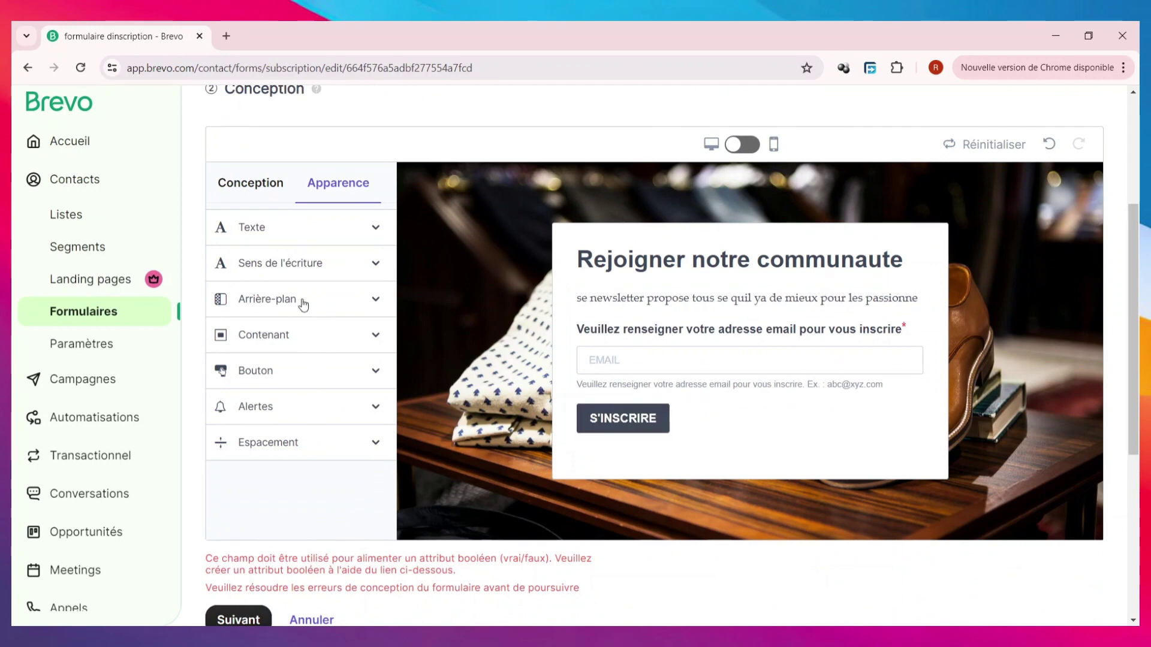
pyautogui.click(299, 341)
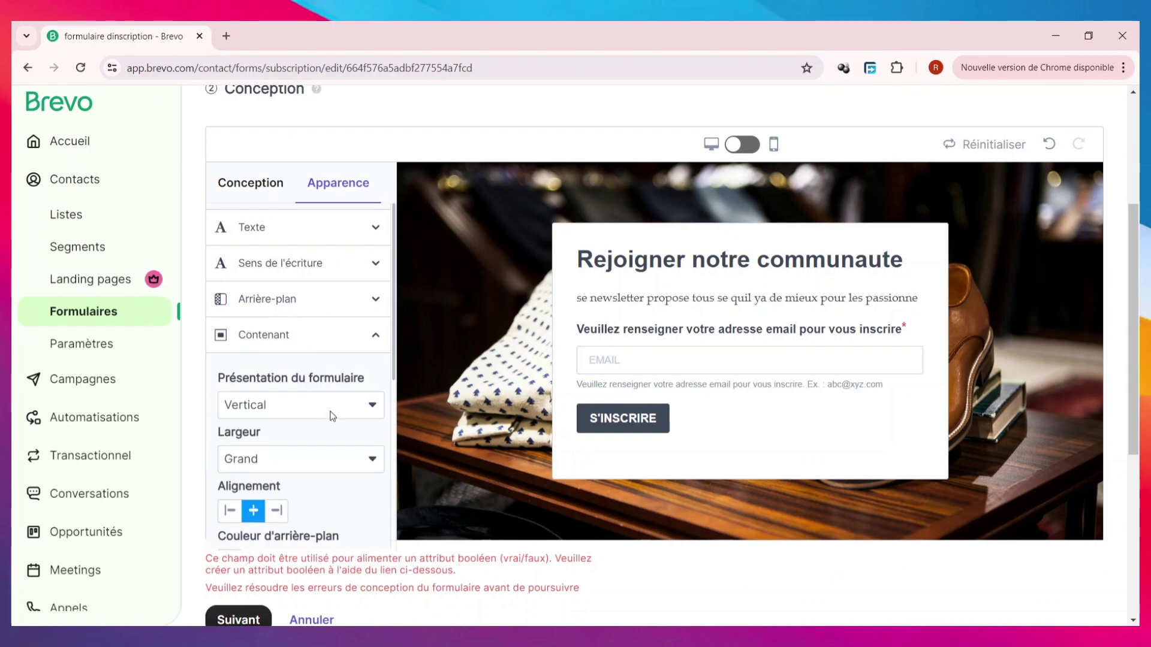
pyautogui.scroll(-1, 333, 416)
pyautogui.click(327, 331)
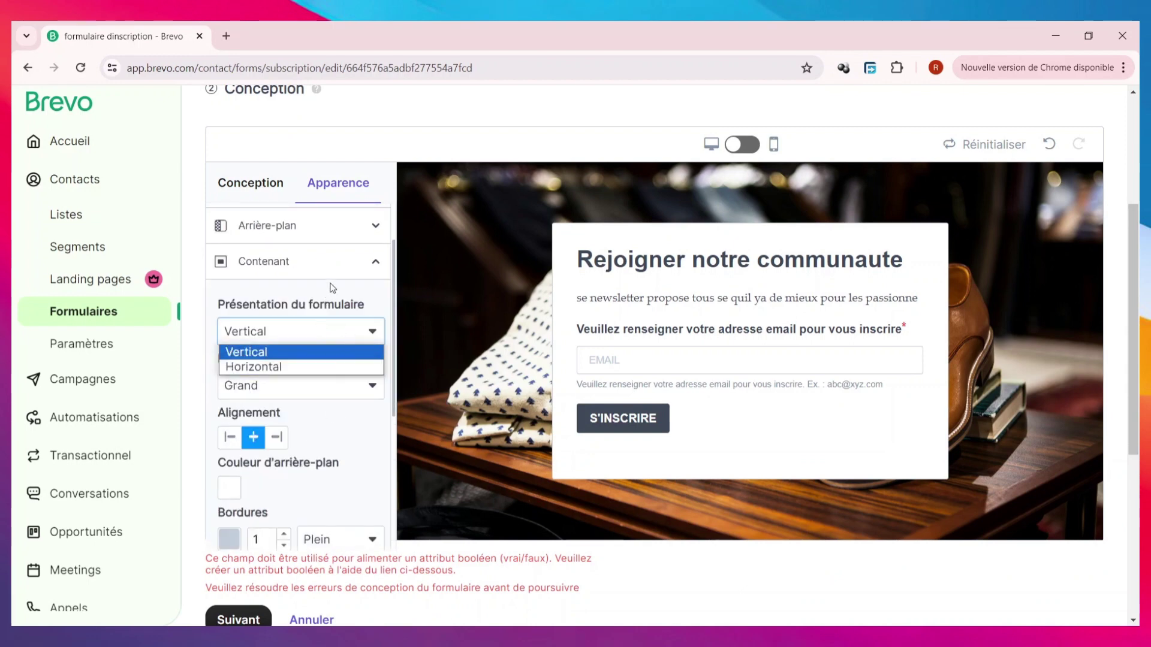
pyautogui.click(333, 352)
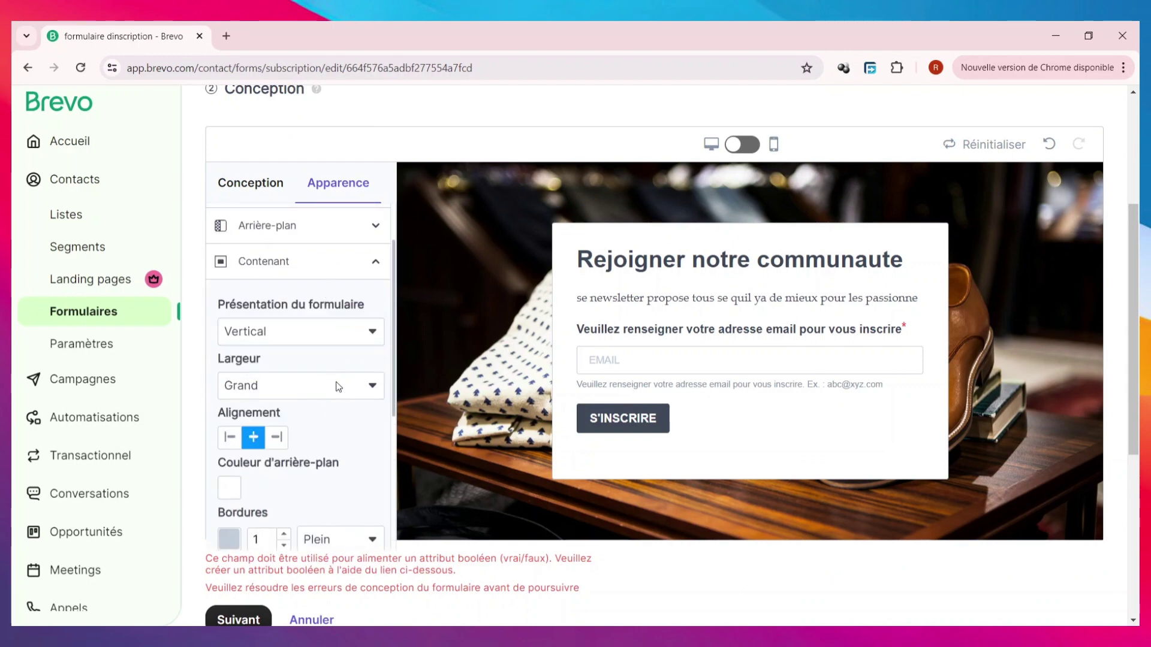
pyautogui.click(358, 387)
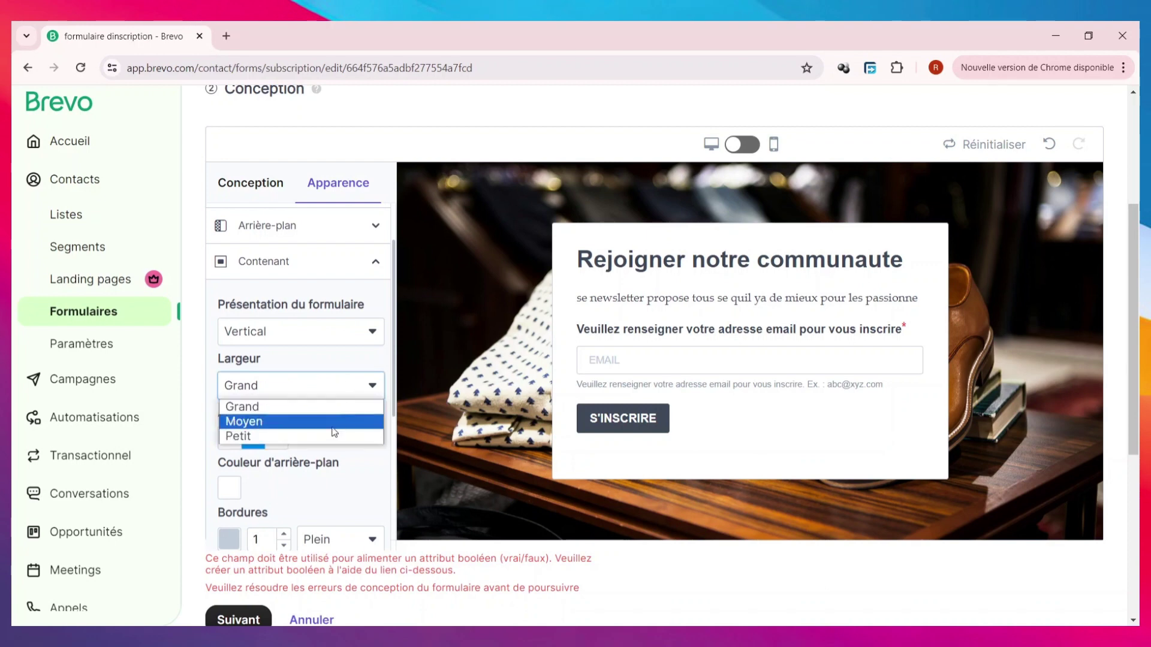
pyautogui.click(336, 420)
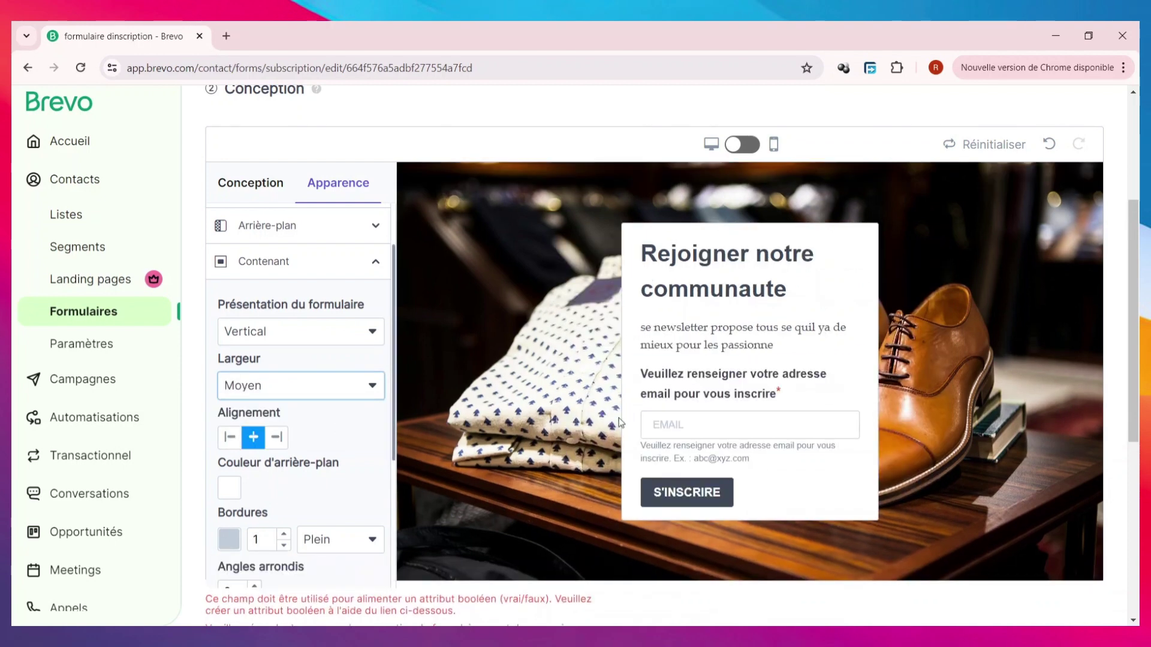
pyautogui.click(356, 397)
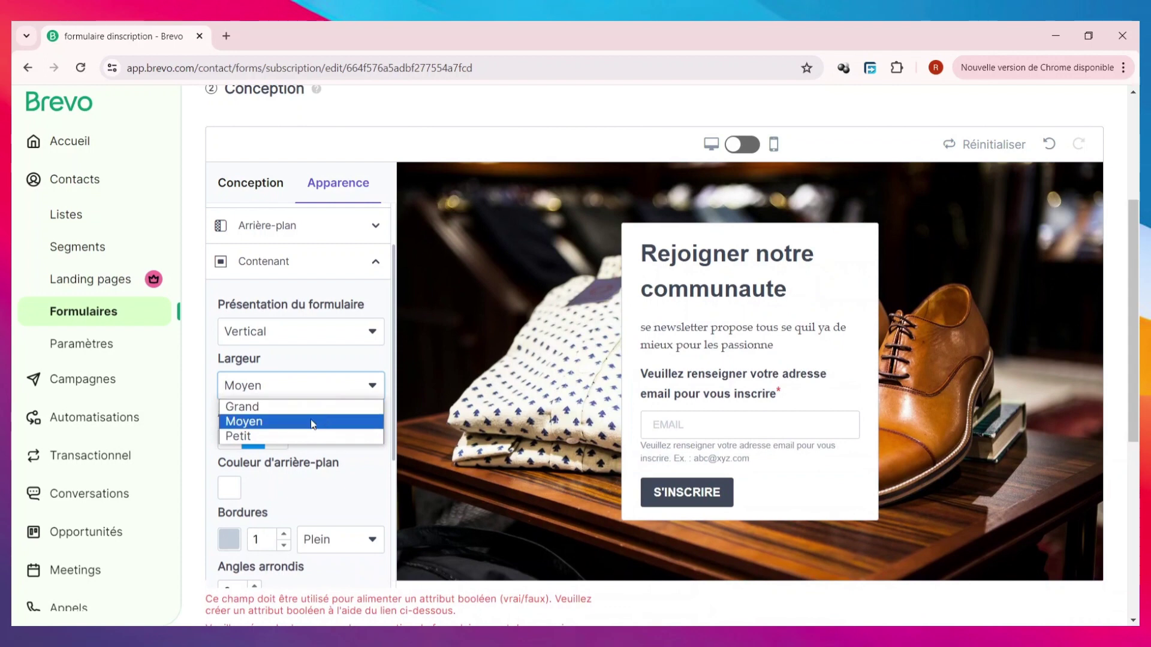
pyautogui.click(310, 409)
pyautogui.click(359, 389)
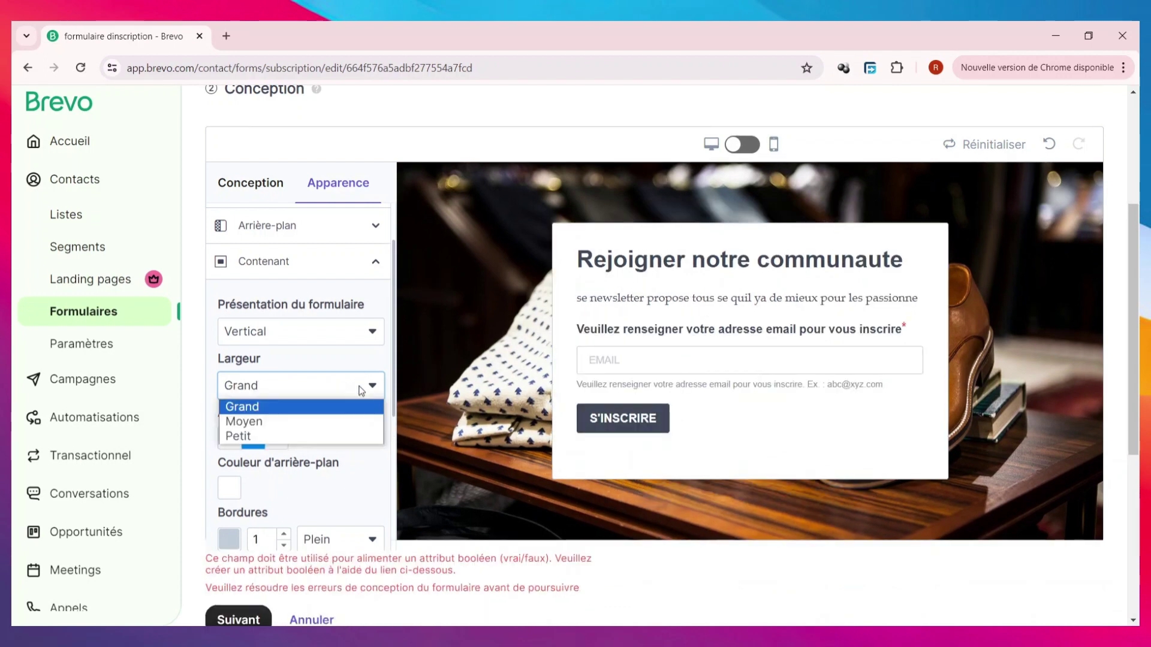
pyautogui.click(343, 420)
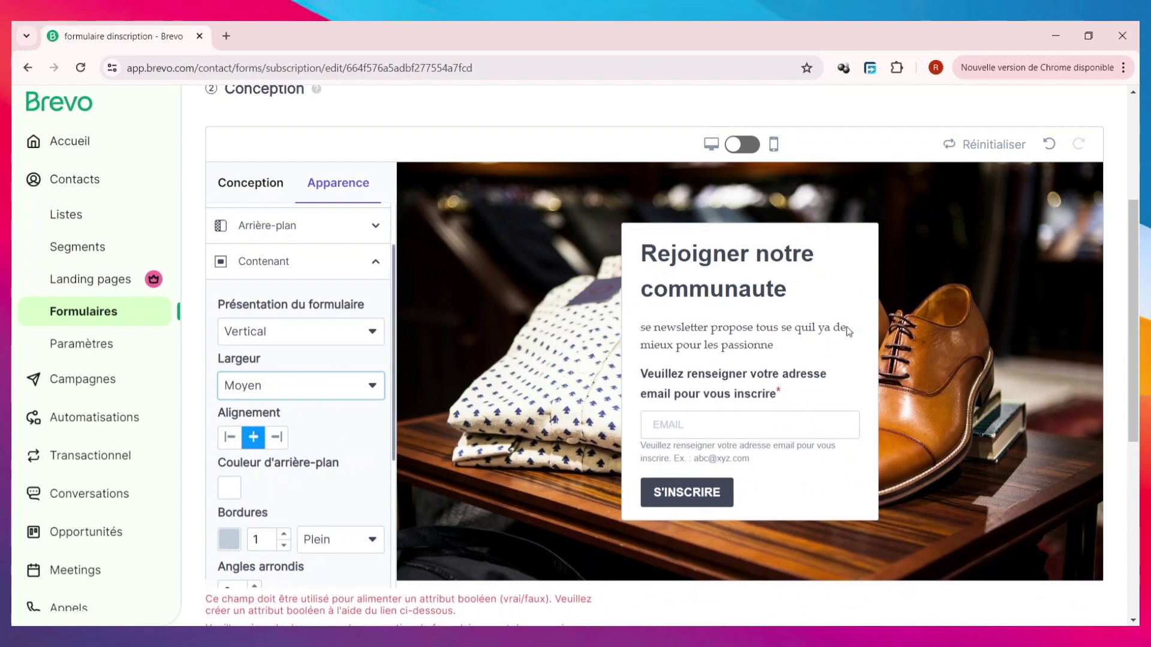
pyautogui.scroll(-3, 306, 416)
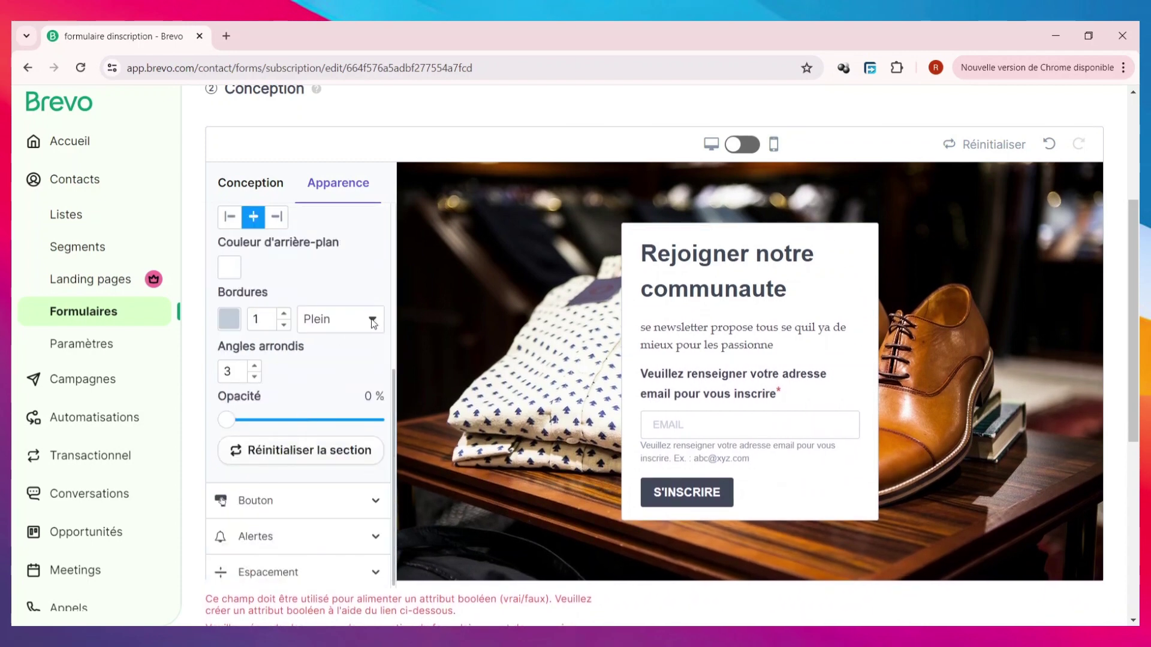
# - Give the form container a #5D8EC1 border and 2% opacity
pyautogui.click(229, 319)
pyautogui.click(327, 346)
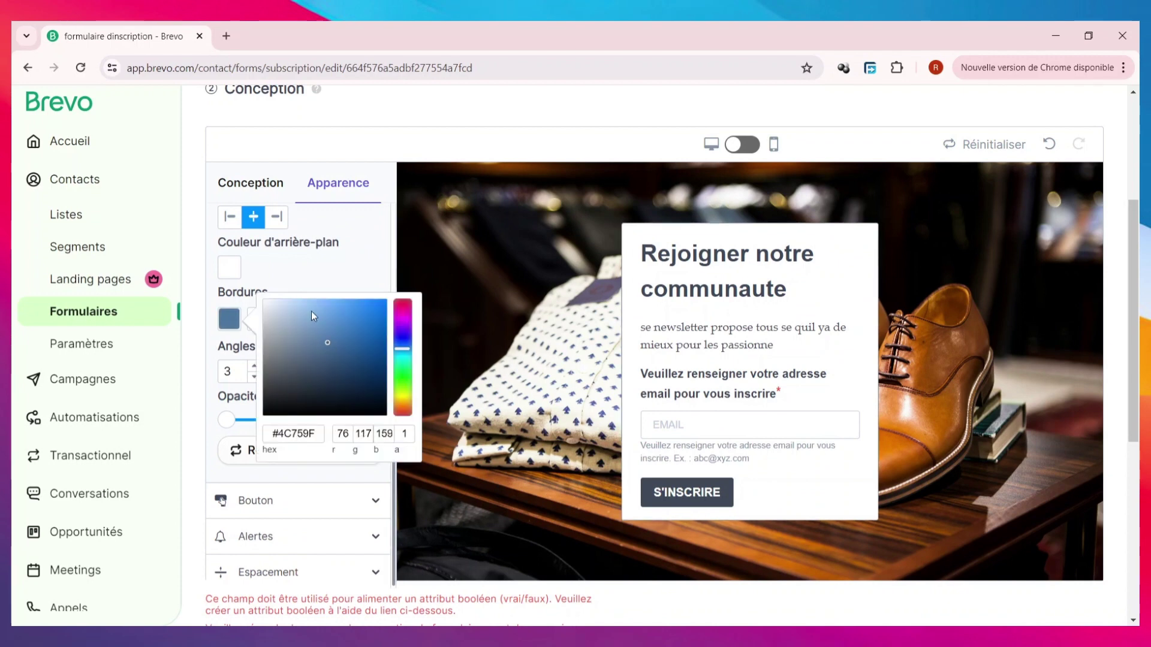
pyautogui.moveTo(311, 311); pyautogui.dragTo(326, 327)
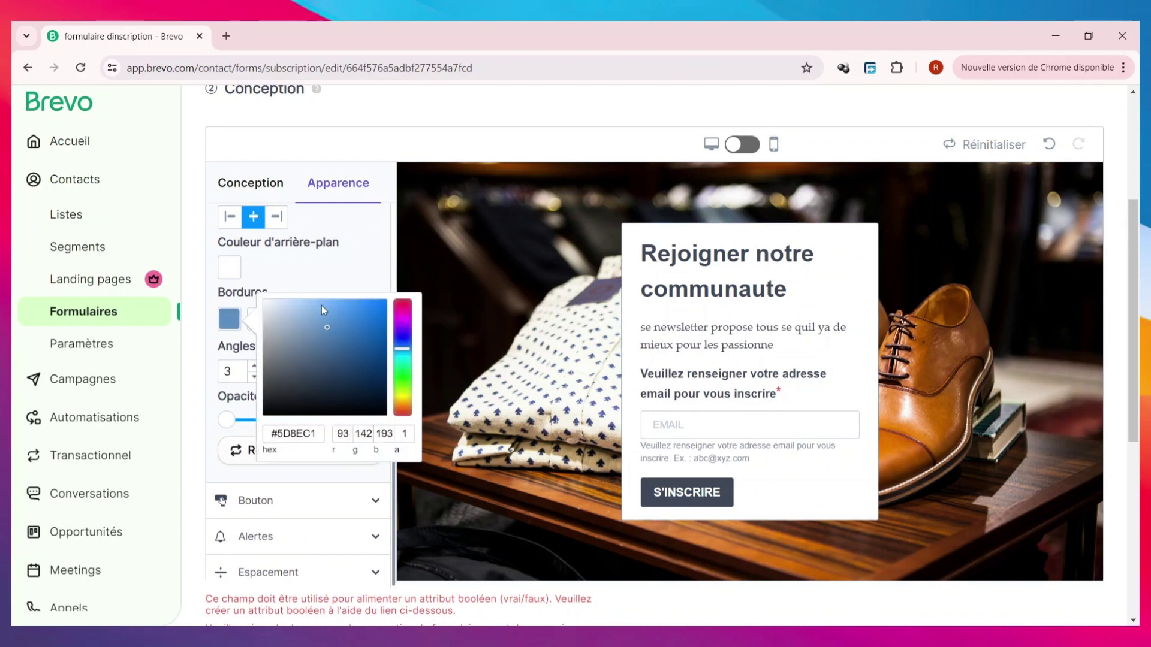
pyautogui.click(332, 267)
pyautogui.moveTo(227, 420)
pyautogui.mouseDown()
pyautogui.moveTo(249, 421)
pyautogui.moveTo(237, 421)
pyautogui.mouseUp()
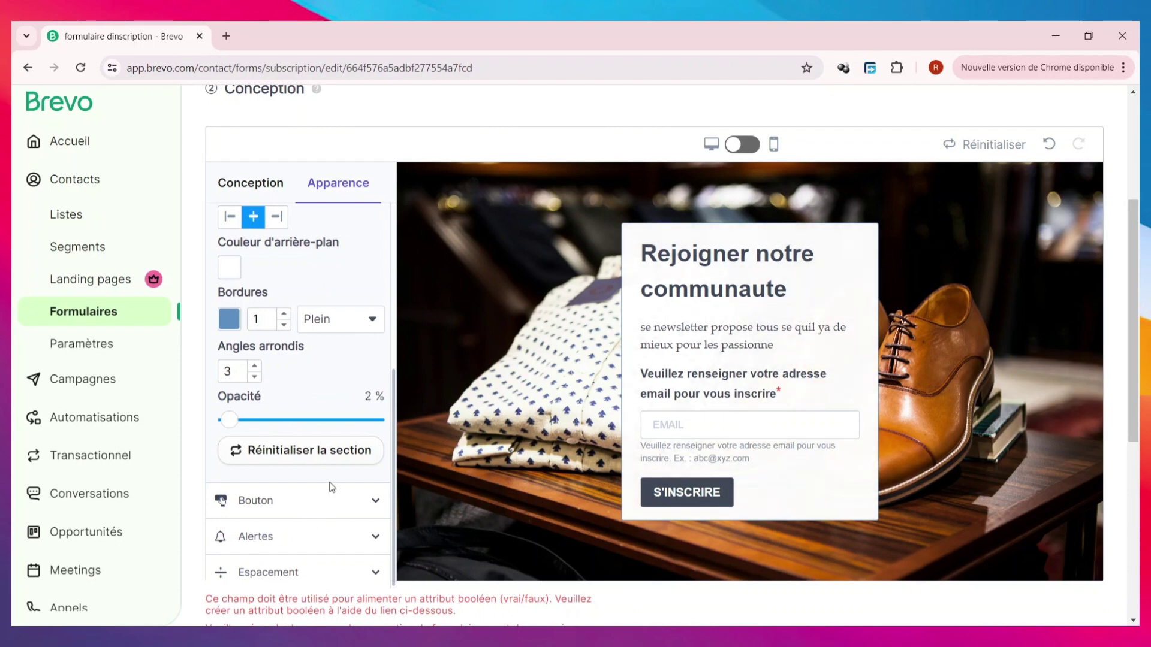
pyautogui.click(318, 497)
pyautogui.scroll(-2, 316, 435)
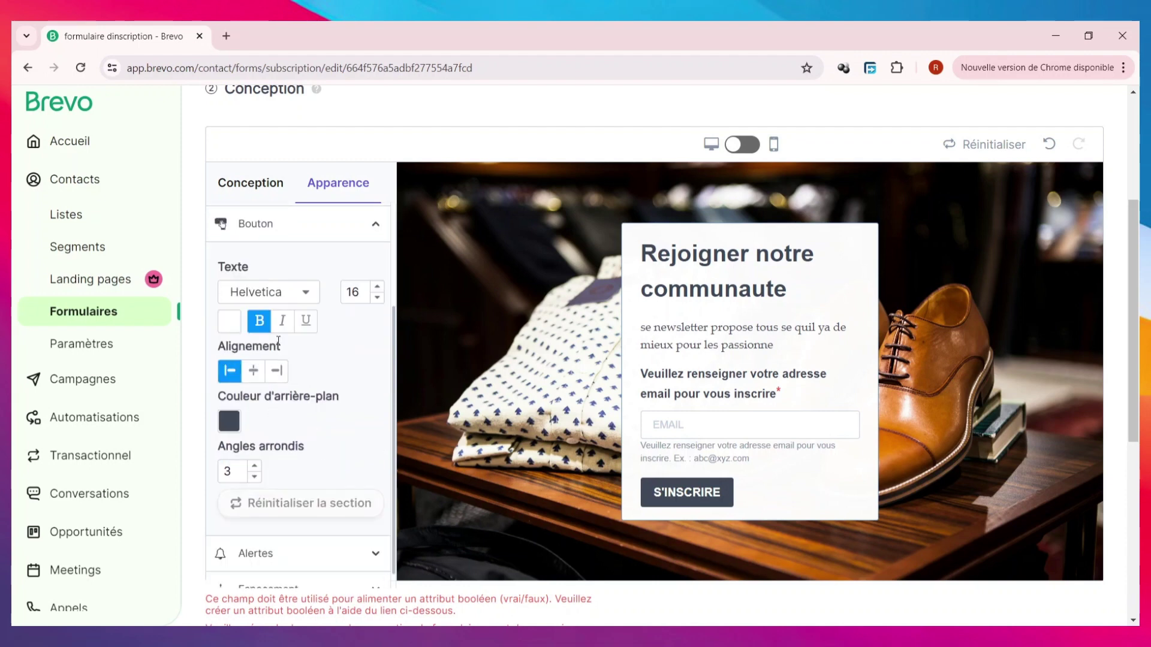
# - Set the button font to Futura and enter the button label S'INSCRIRE
pyautogui.click(287, 294)
pyautogui.click(267, 378)
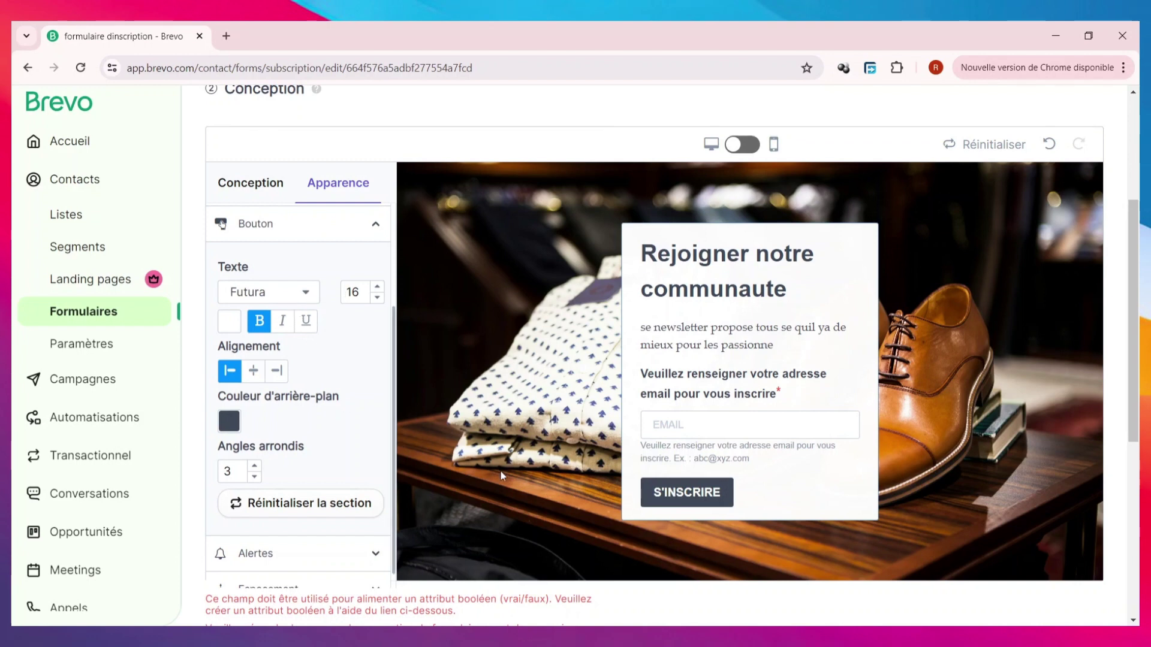
pyautogui.click(688, 493)
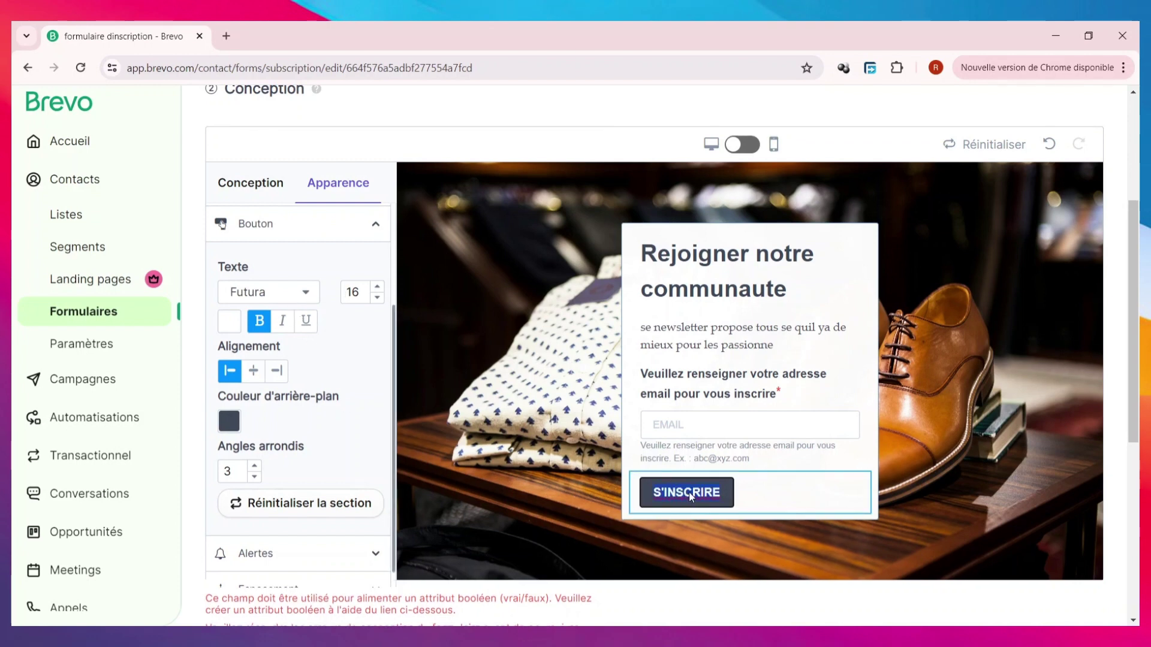
pyautogui.write("S'INSCRIRE")
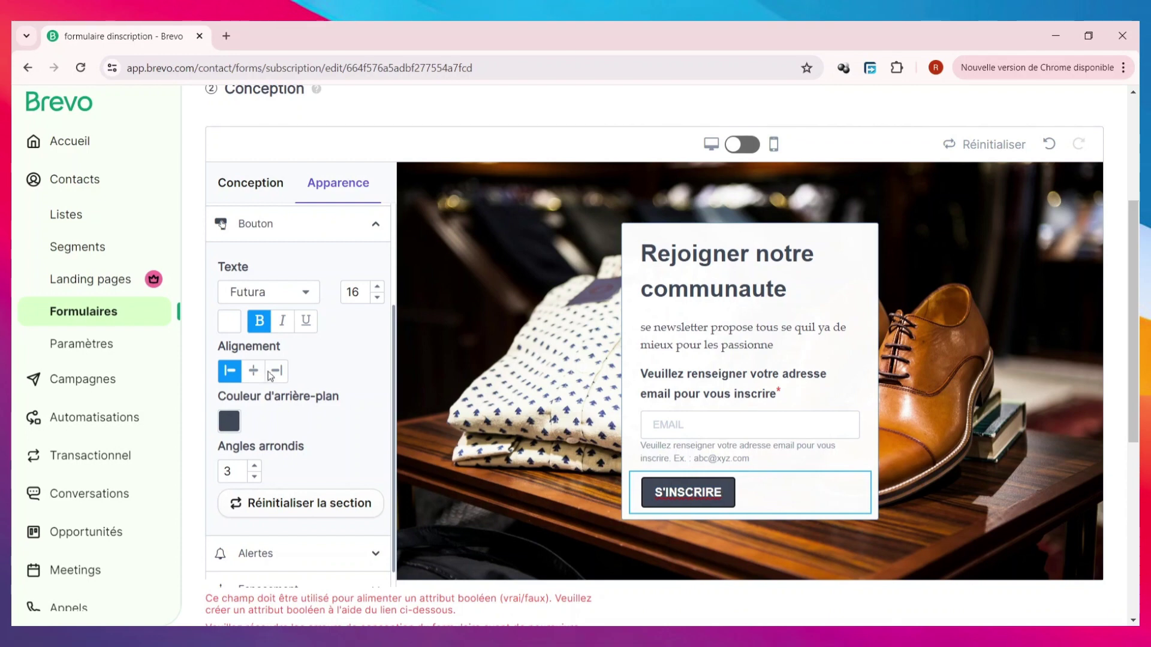
# - Give the S'INSCRIRE button a deep blue background (#3560A1)
pyautogui.click(231, 421)
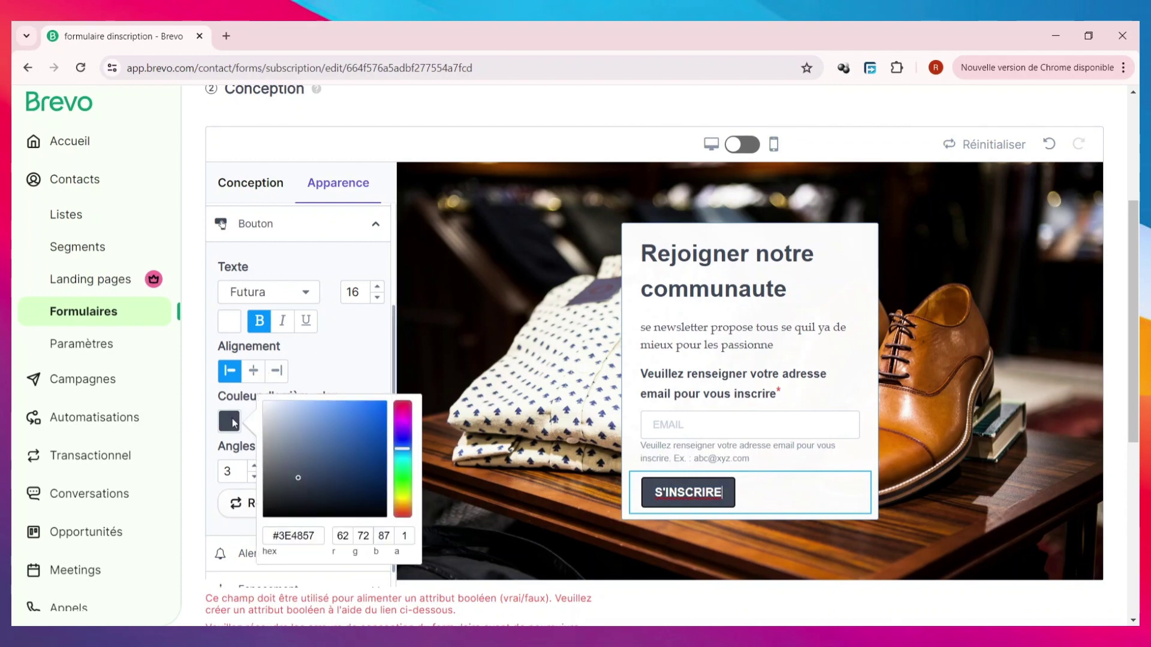
pyautogui.click(331, 428)
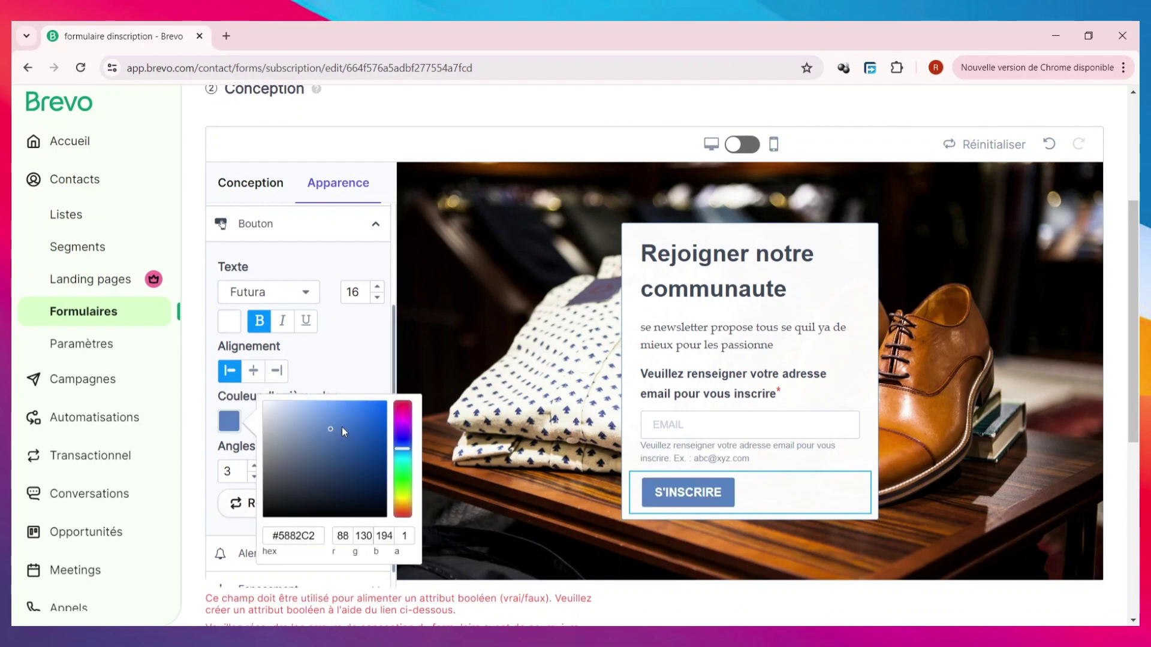
pyautogui.click(348, 381)
pyautogui.click(229, 422)
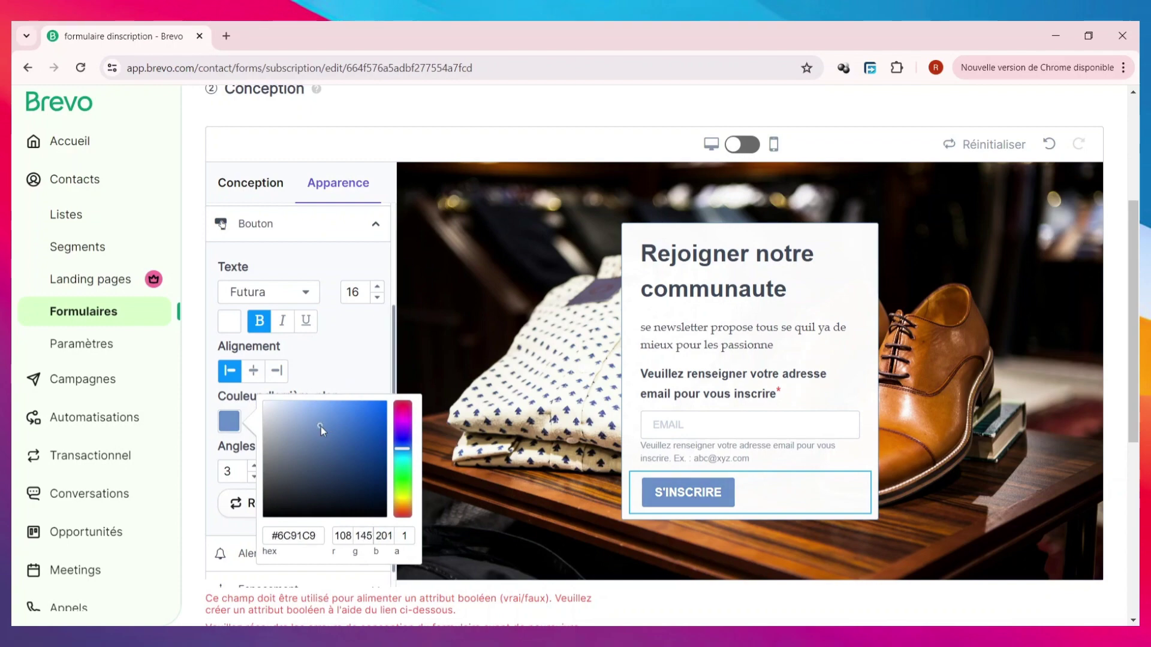
pyautogui.click(346, 444)
pyautogui.click(348, 386)
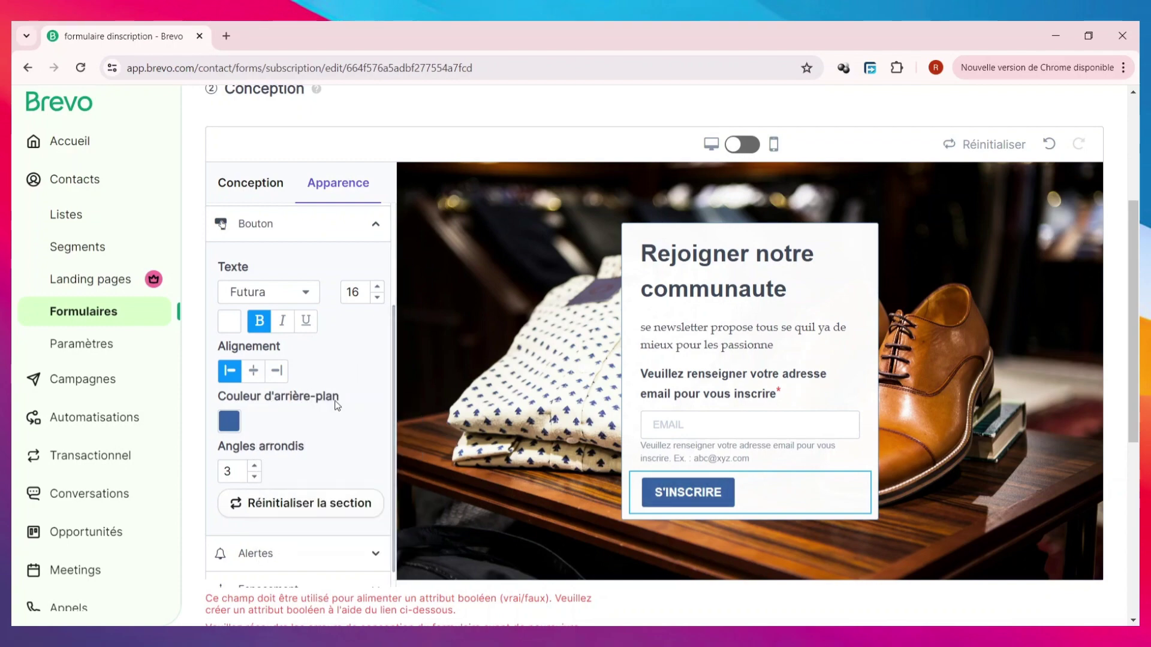
pyautogui.scroll(-3, 283, 389)
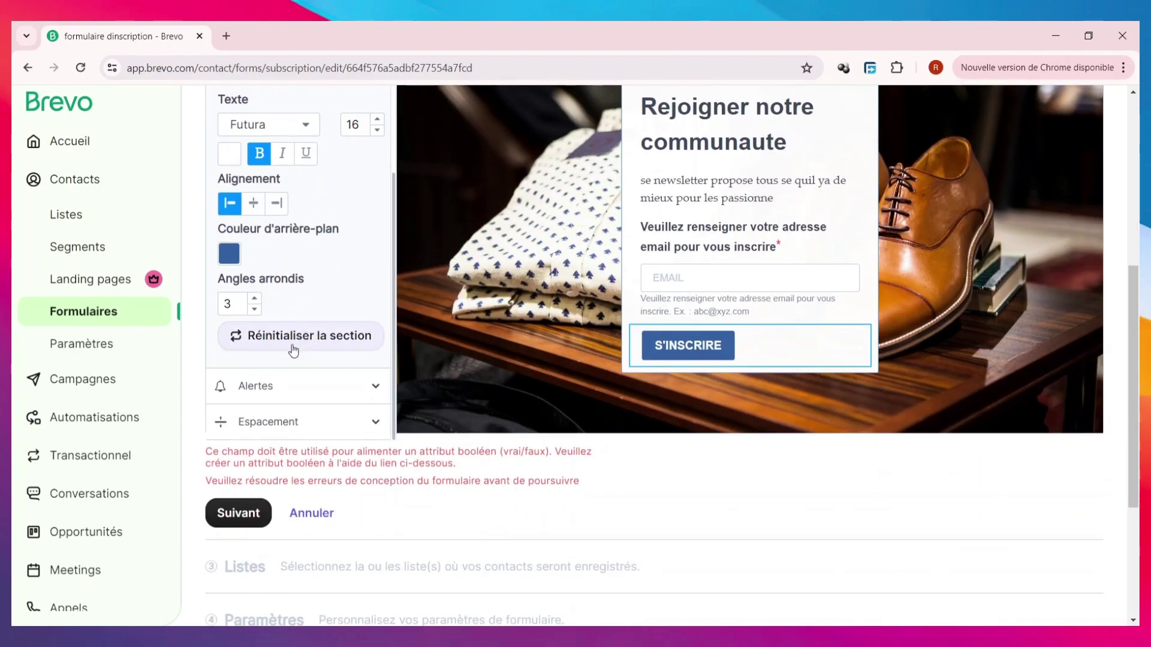
pyautogui.click(323, 383)
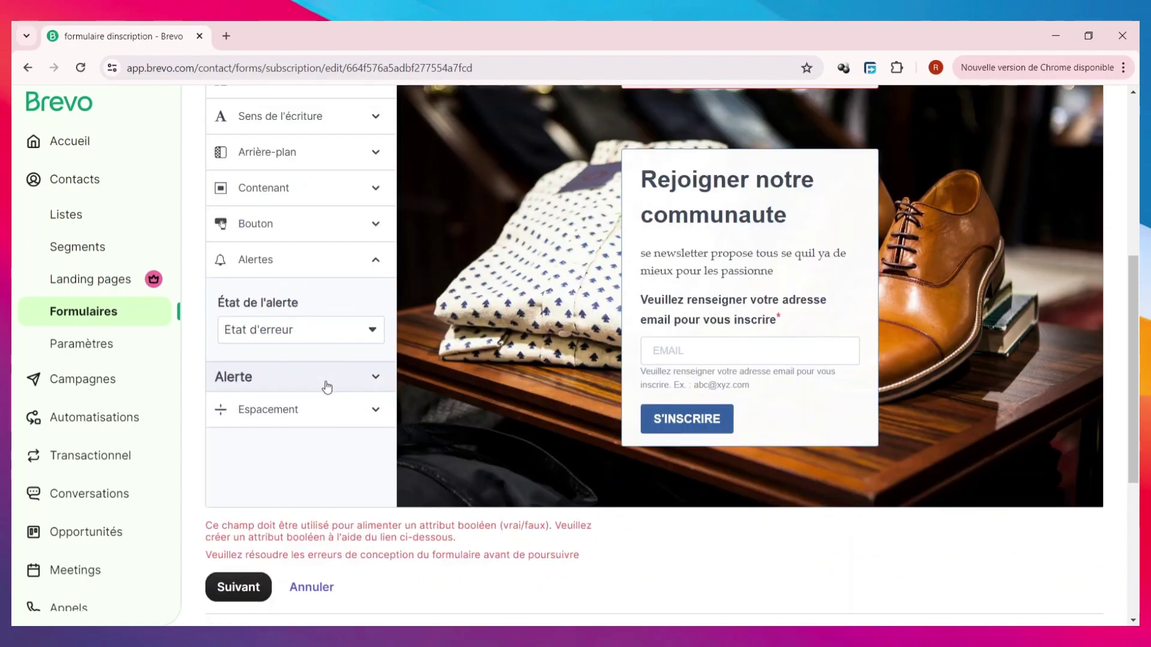
pyautogui.scroll(5, 300, 431)
pyautogui.click(741, 292)
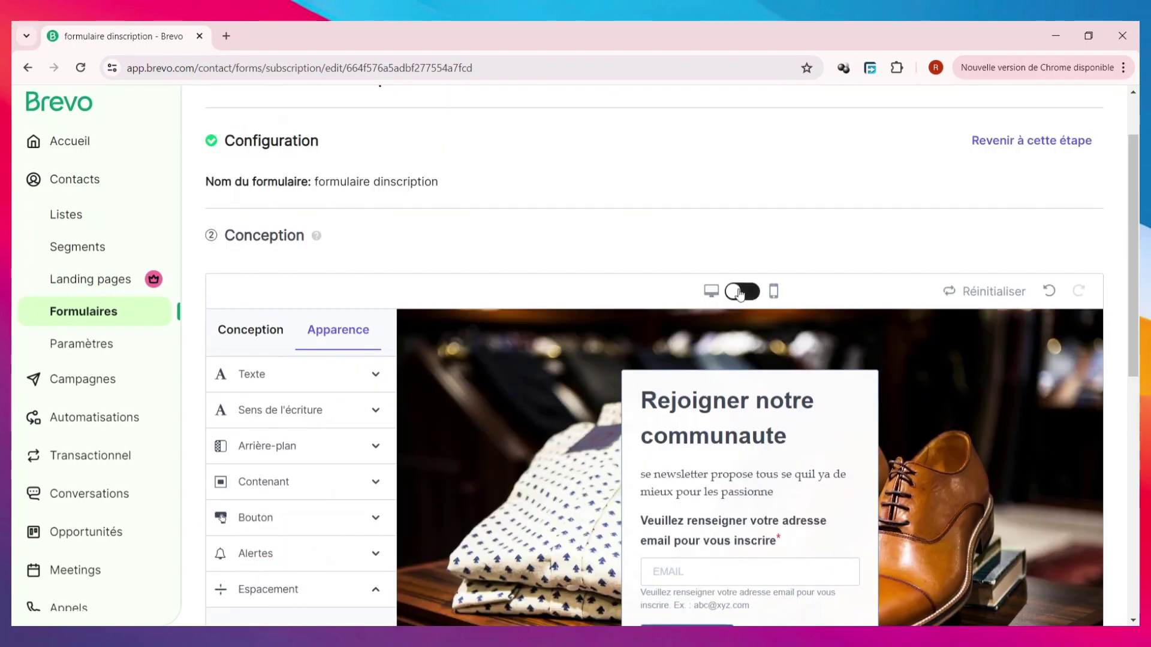
pyautogui.scroll(-3, 741, 300)
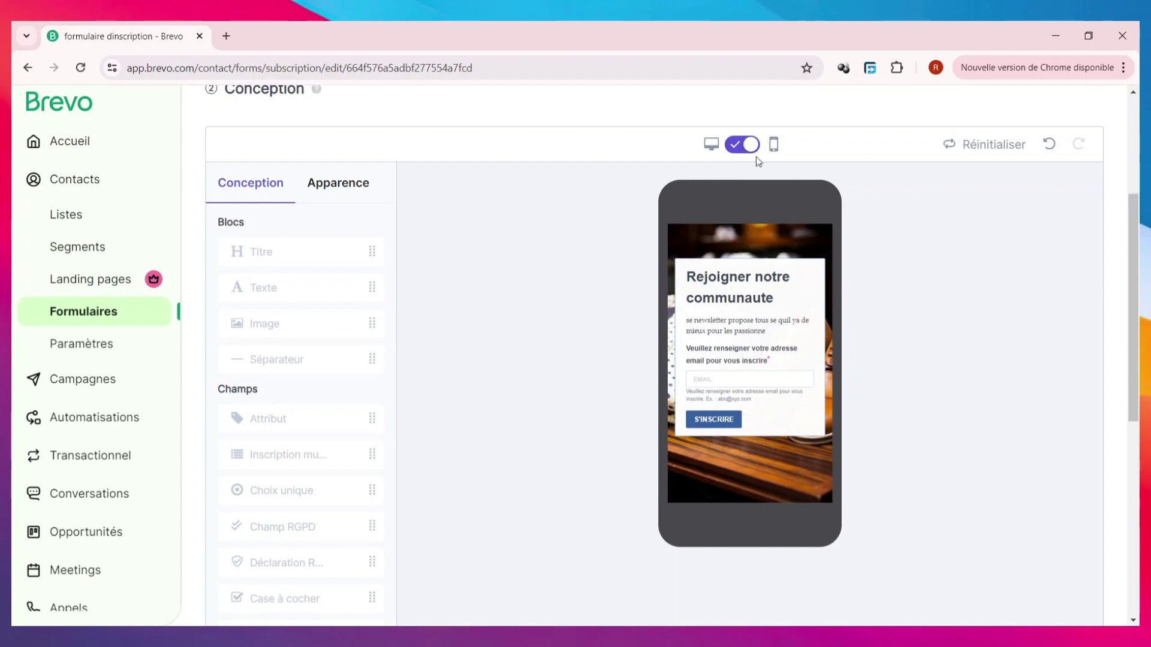
pyautogui.click(743, 145)
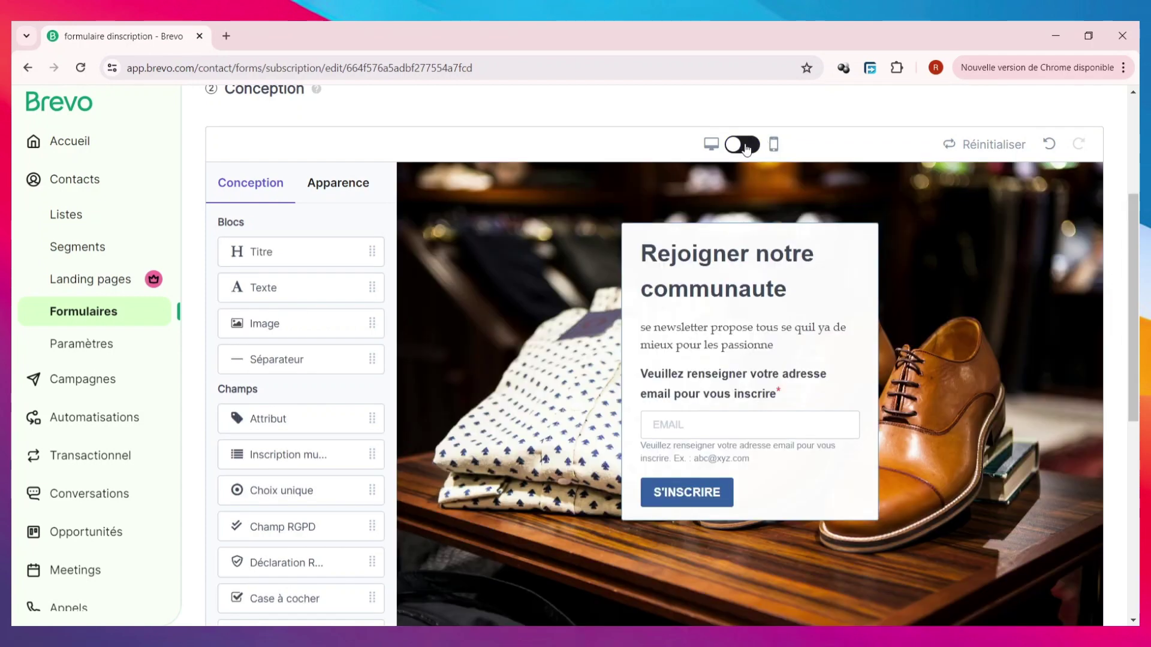
pyautogui.scroll(-6, 294, 300)
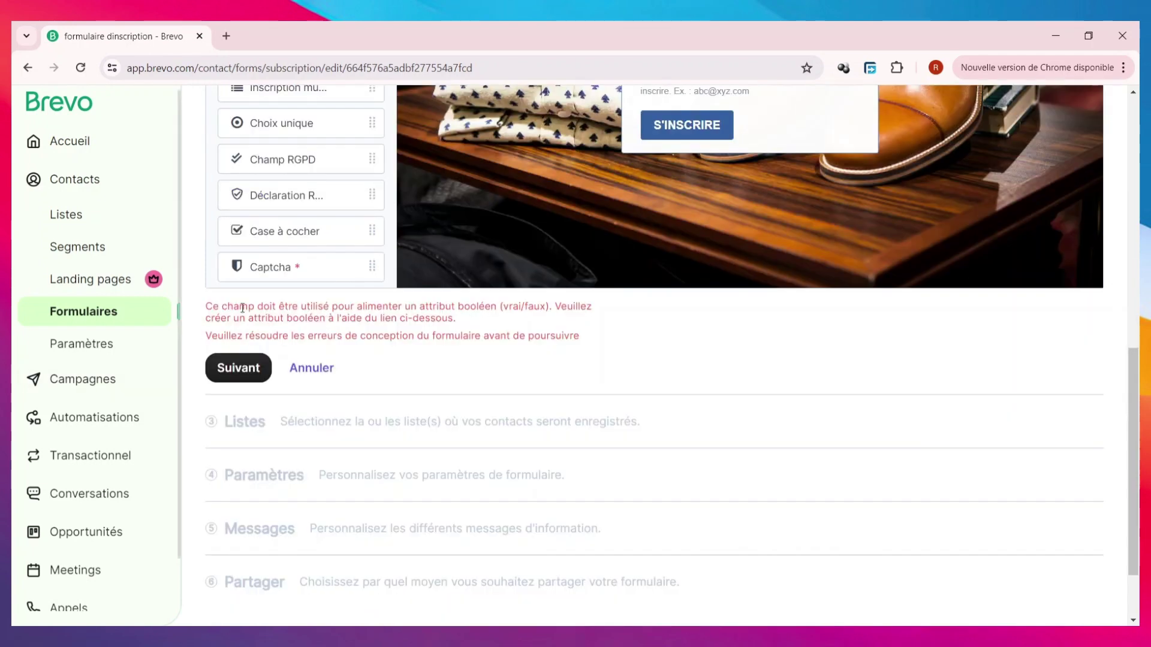
pyautogui.scroll(1, 289, 283)
# - Tick the 'client' list in the Listes table and continue to Paramètres
pyautogui.click(258, 451)
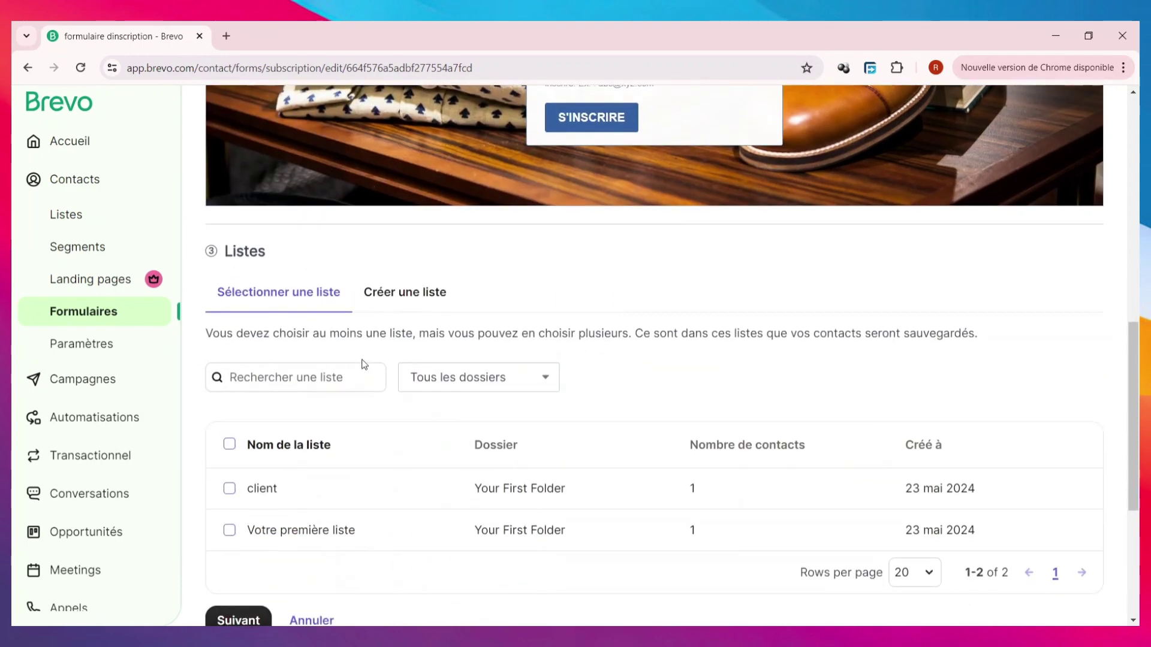
pyautogui.scroll(-1, 360, 478)
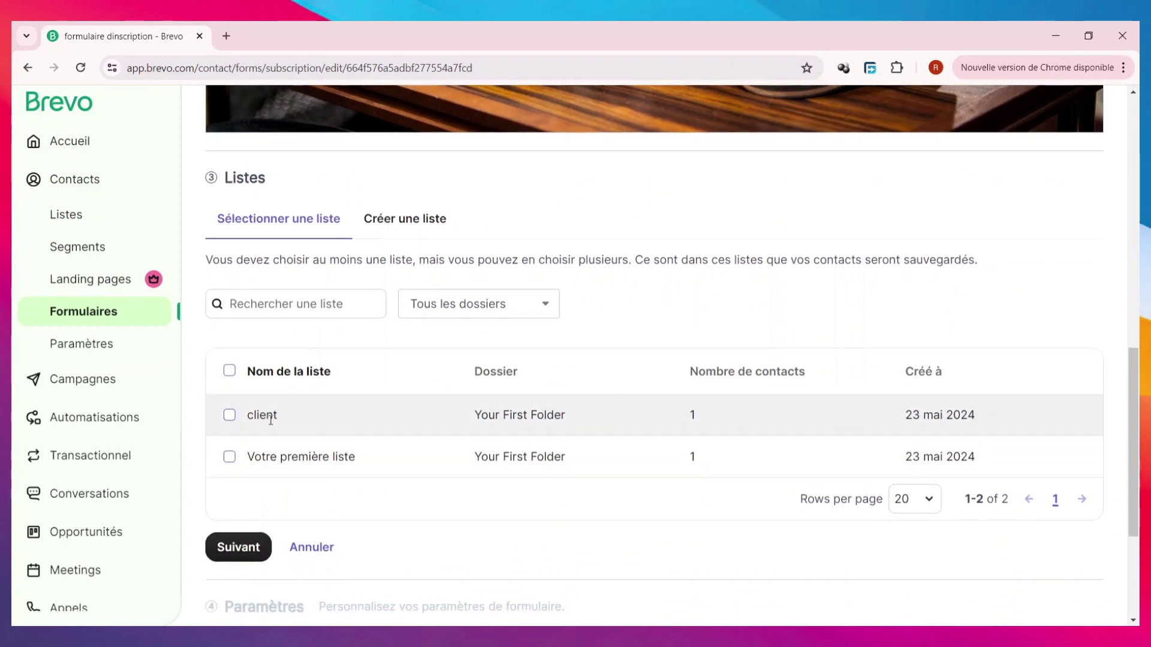
pyautogui.click(230, 416)
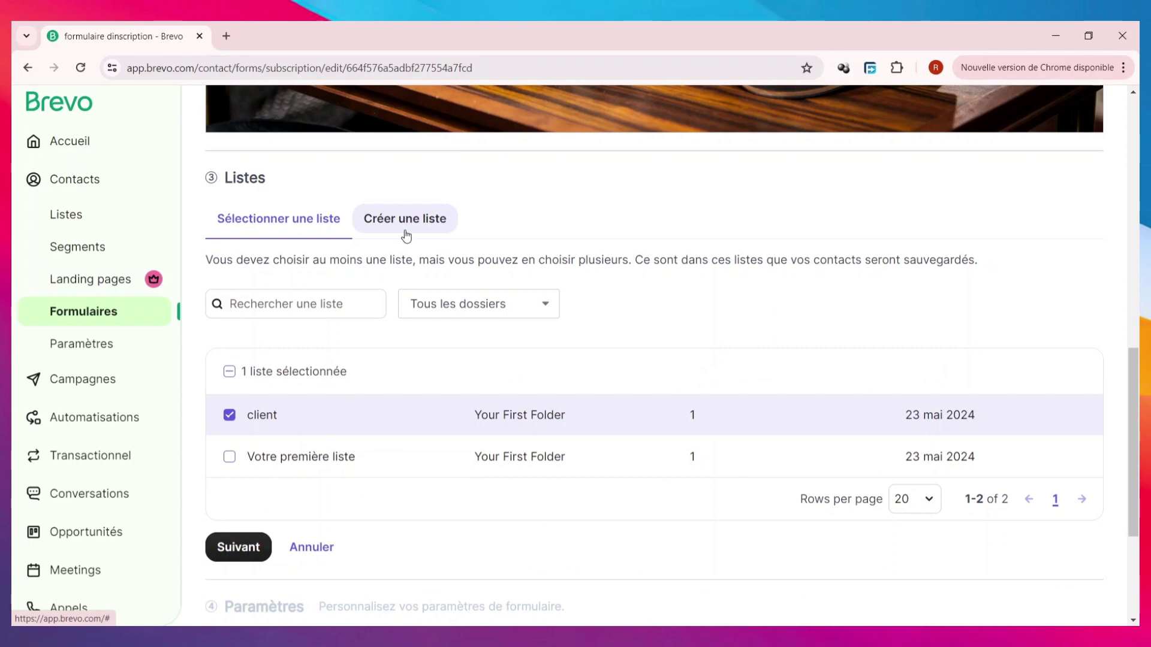
pyautogui.click(238, 548)
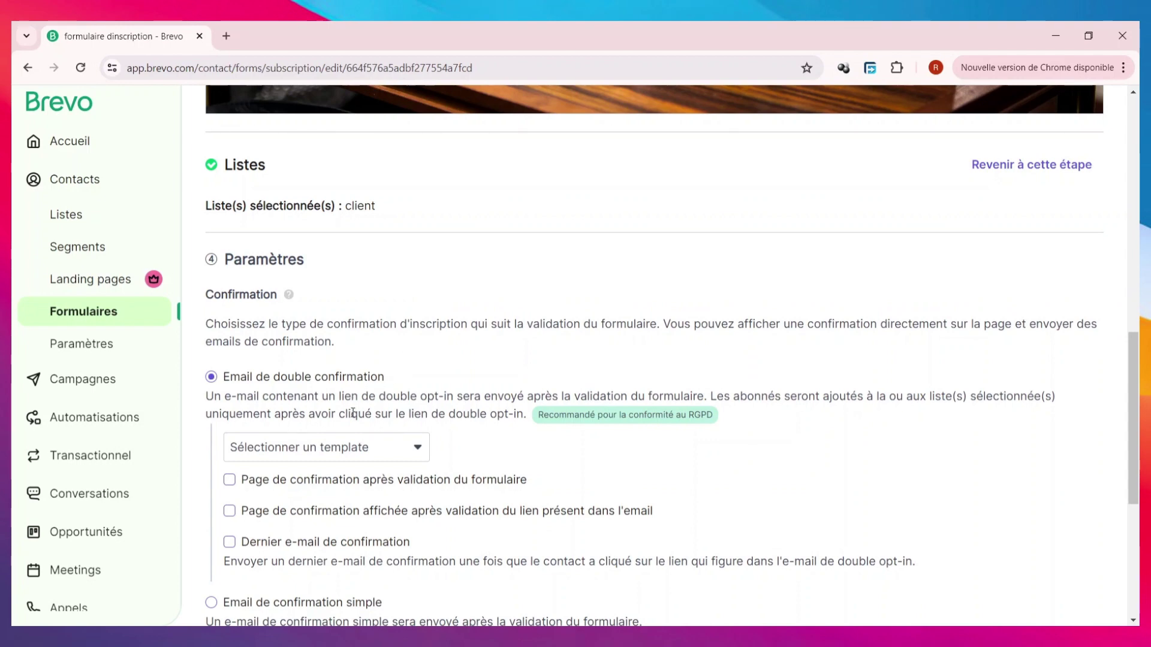
# - Scroll through the Paramètres confirmation options, showing 'Email de double confirmation' as the type
pyautogui.scroll(-4, 308, 397)
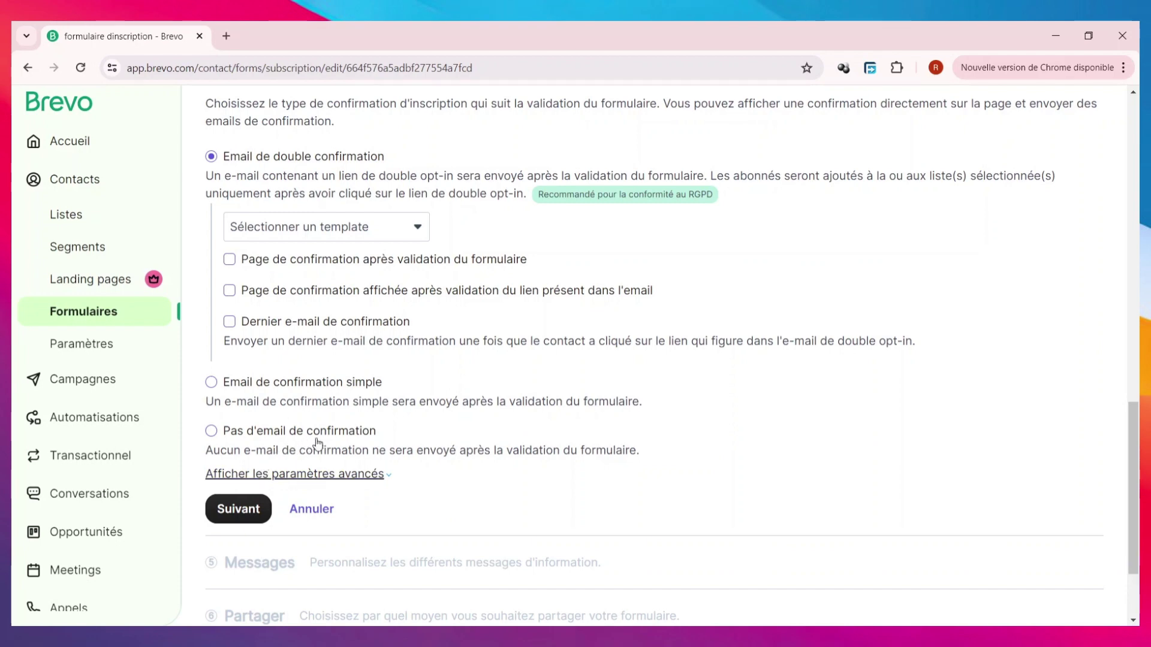
pyautogui.scroll(1, 374, 342)
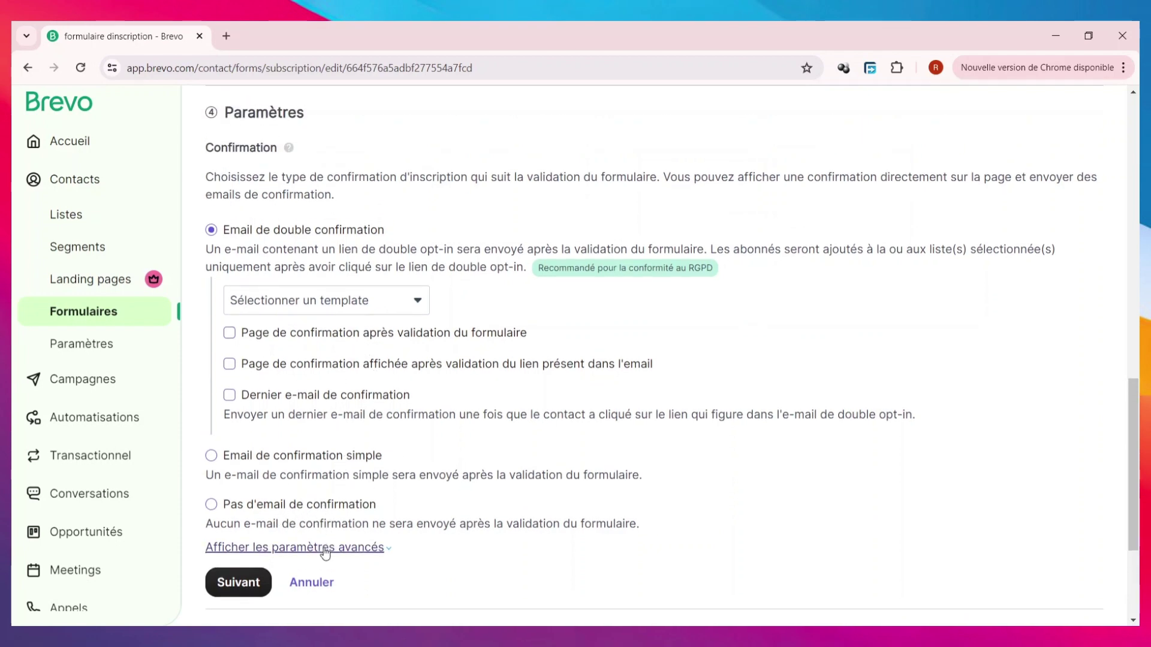
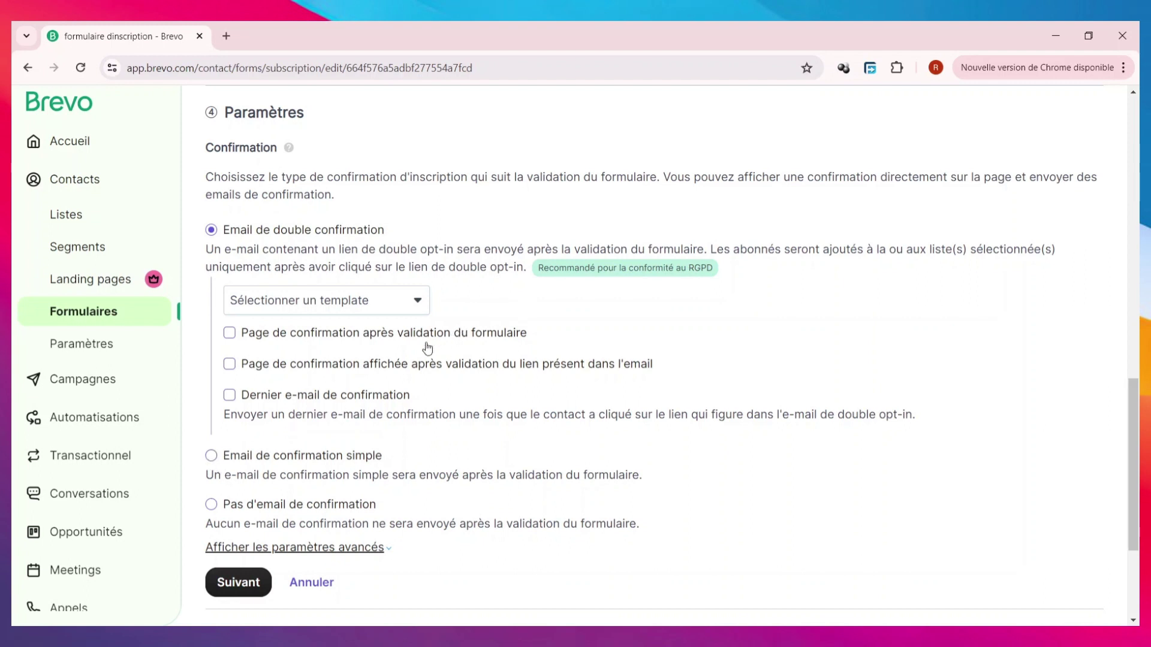
# - Use a simple confirmation email with 'Template par défaut de confirmation simple' and continue to Messages
pyautogui.click(212, 457)
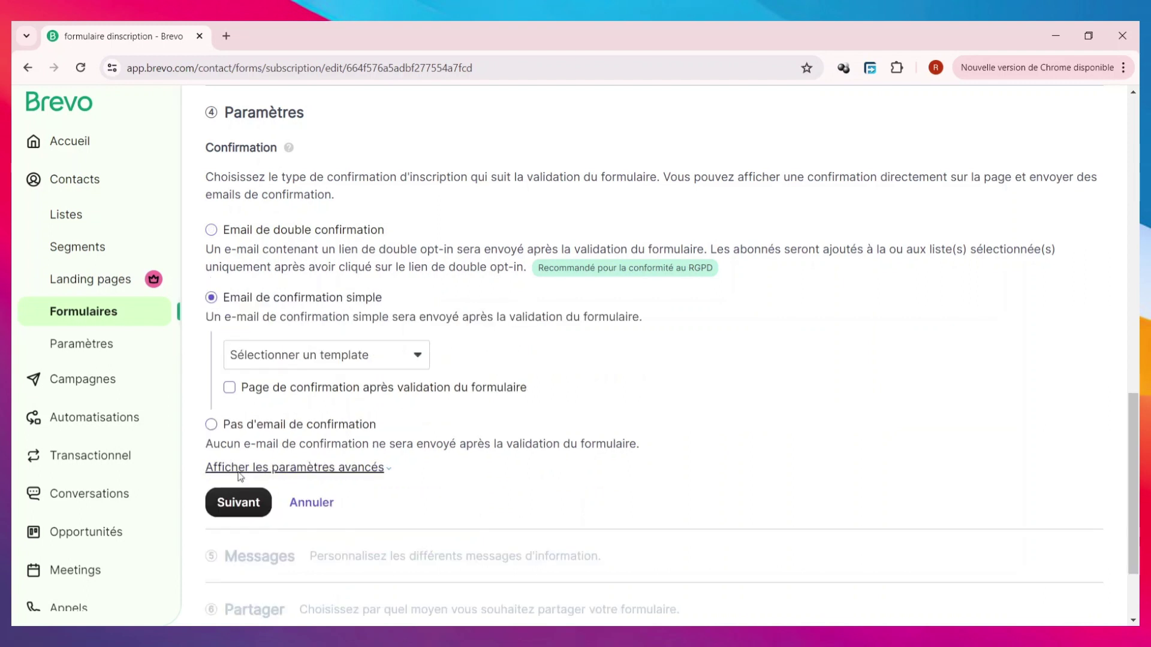
pyautogui.click(390, 367)
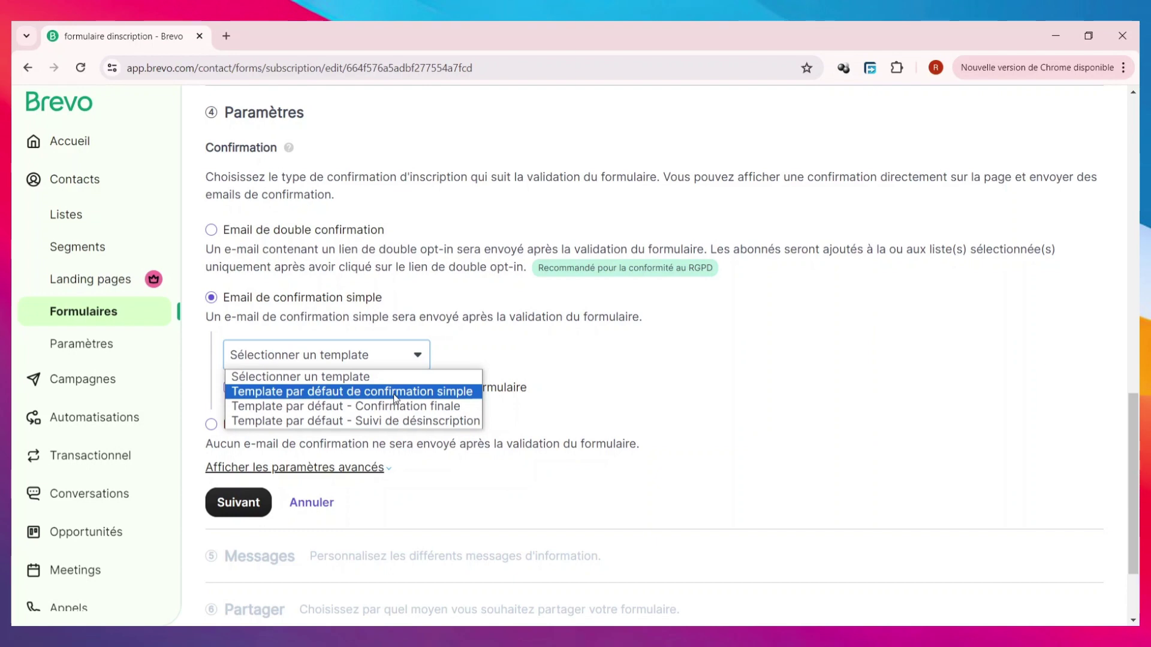
pyautogui.click(394, 394)
pyautogui.scroll(-2, 312, 408)
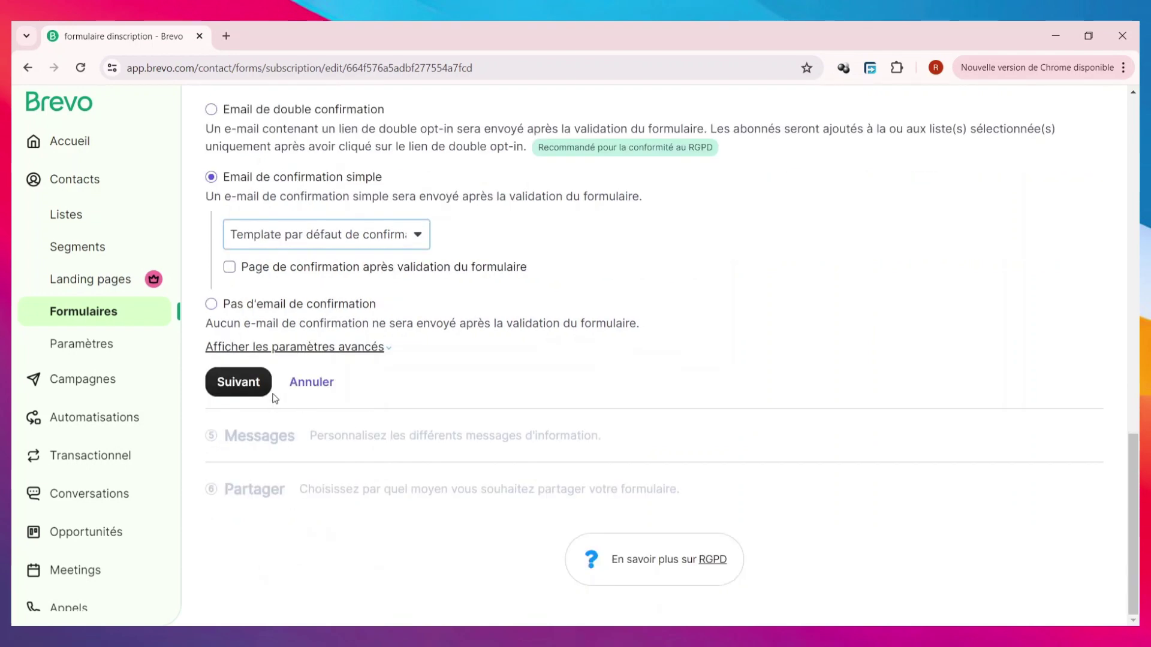
pyautogui.click(257, 388)
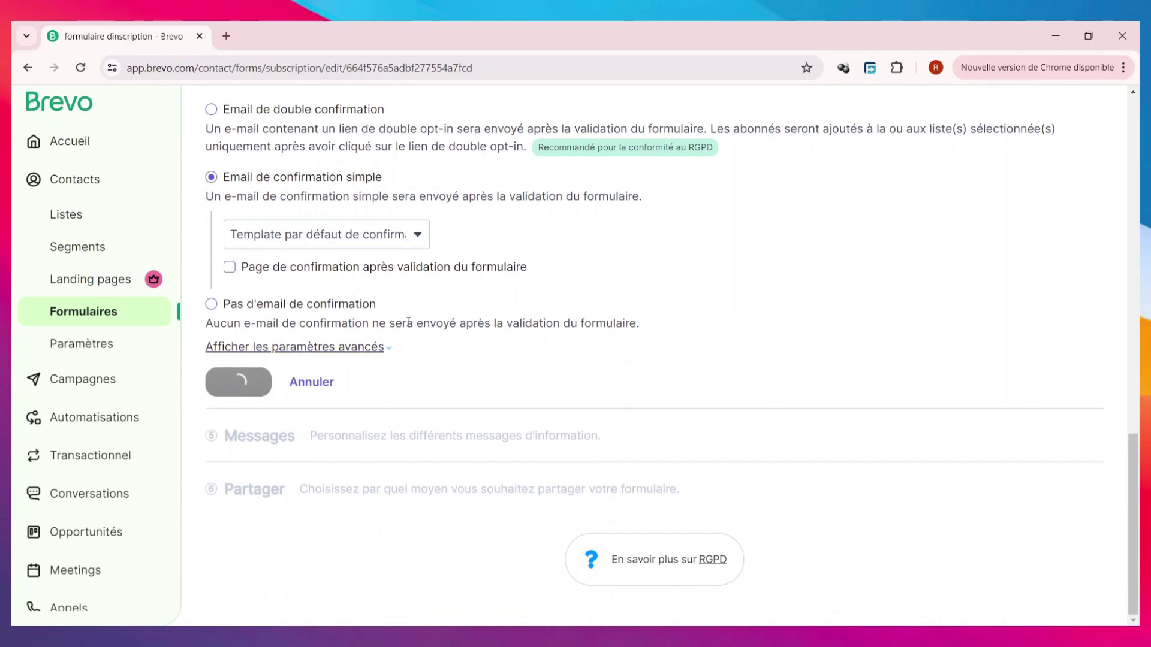
pyautogui.click(399, 329)
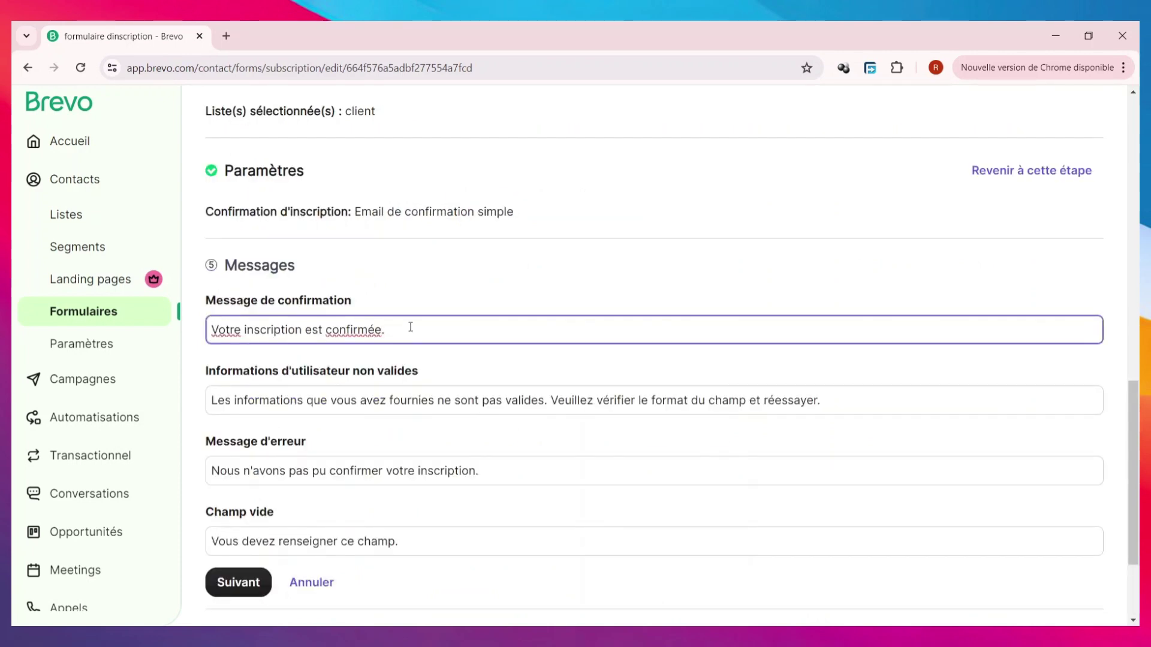
# - Replace the confirmation message with 'bienvenue dans notre communaute' and continue to Partager
pyautogui.hotkey('ctrl', 'a')
pyautogui.write('b')
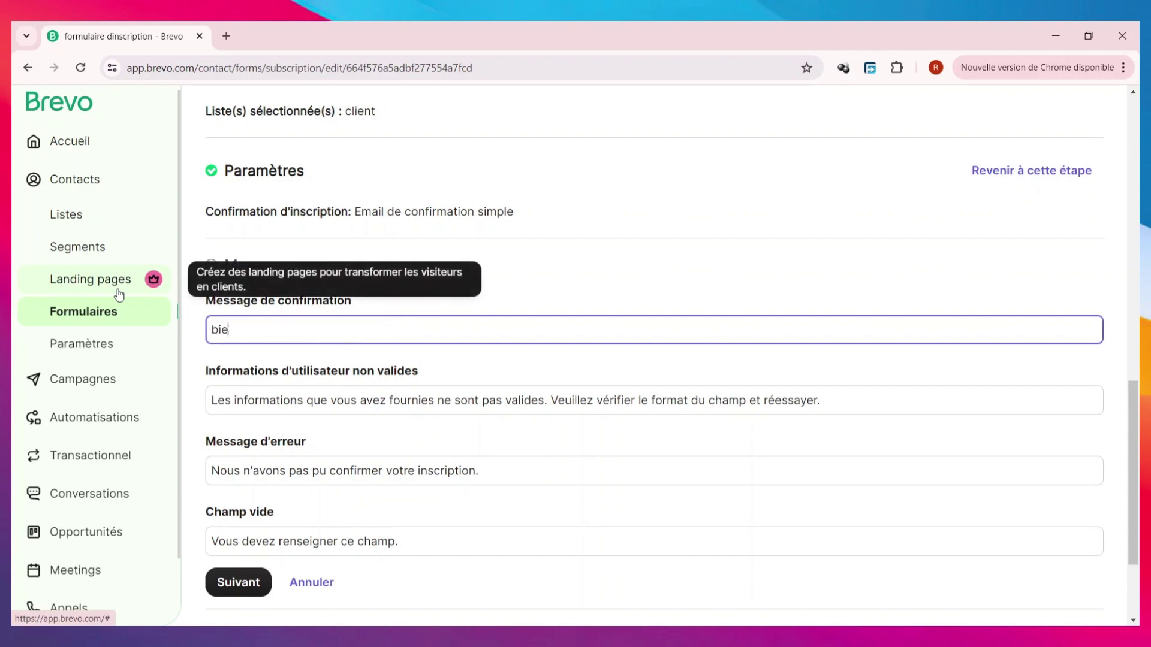
pyautogui.write('ienvenu')
pyautogui.write('e dans notre communaute')
pyautogui.click(561, 406)
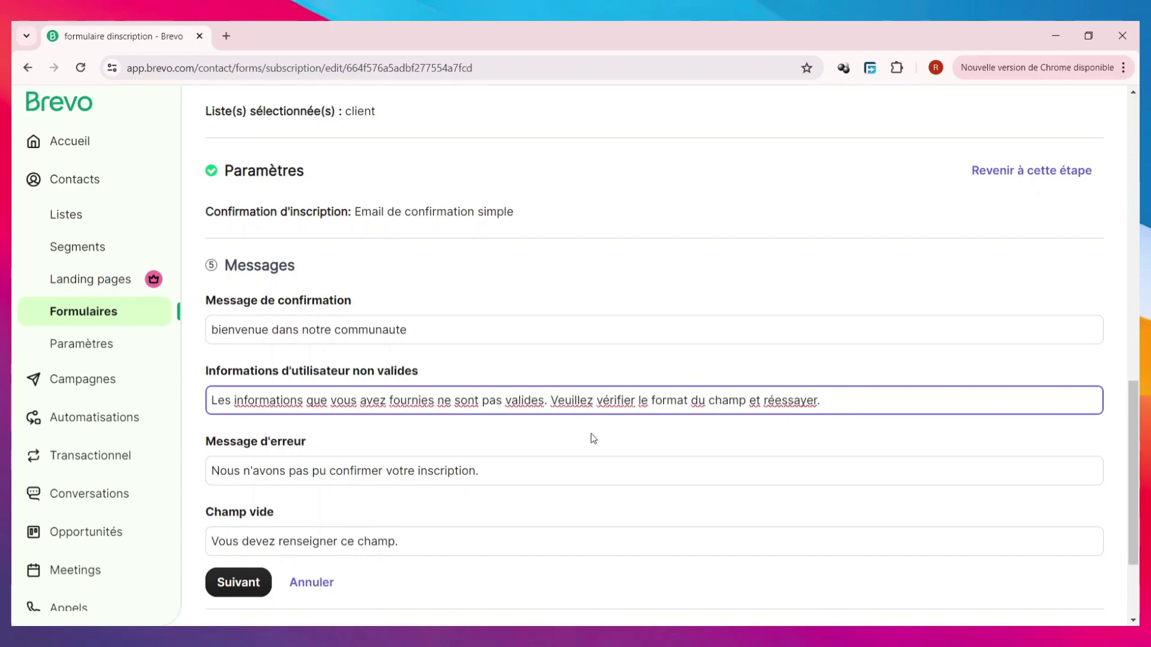
pyautogui.scroll(-1, 521, 428)
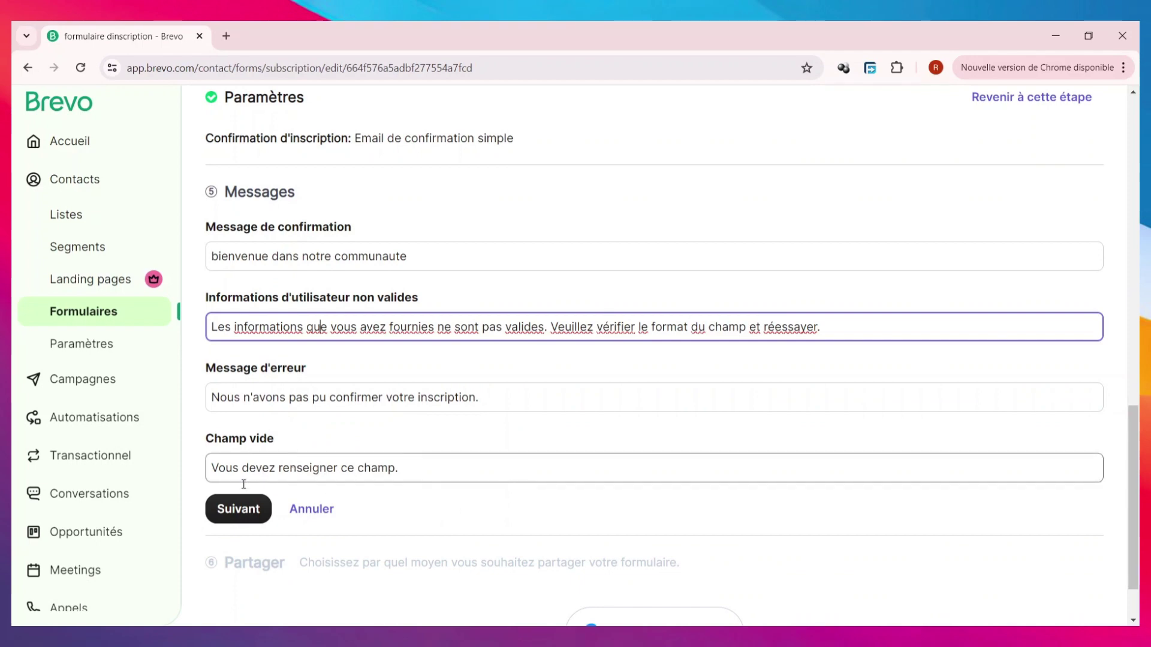
pyautogui.click(238, 513)
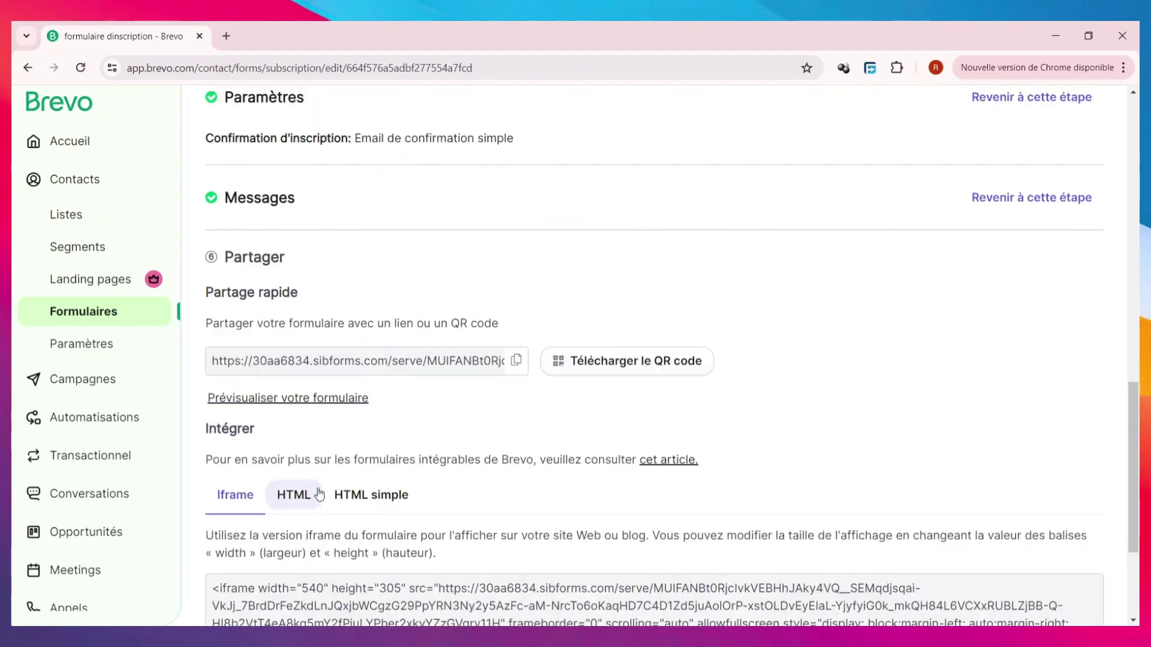
# - Copy the form's share URL, review the embed code, and finish the 'formulaire dinscription' form
pyautogui.scroll(-3, 380, 428)
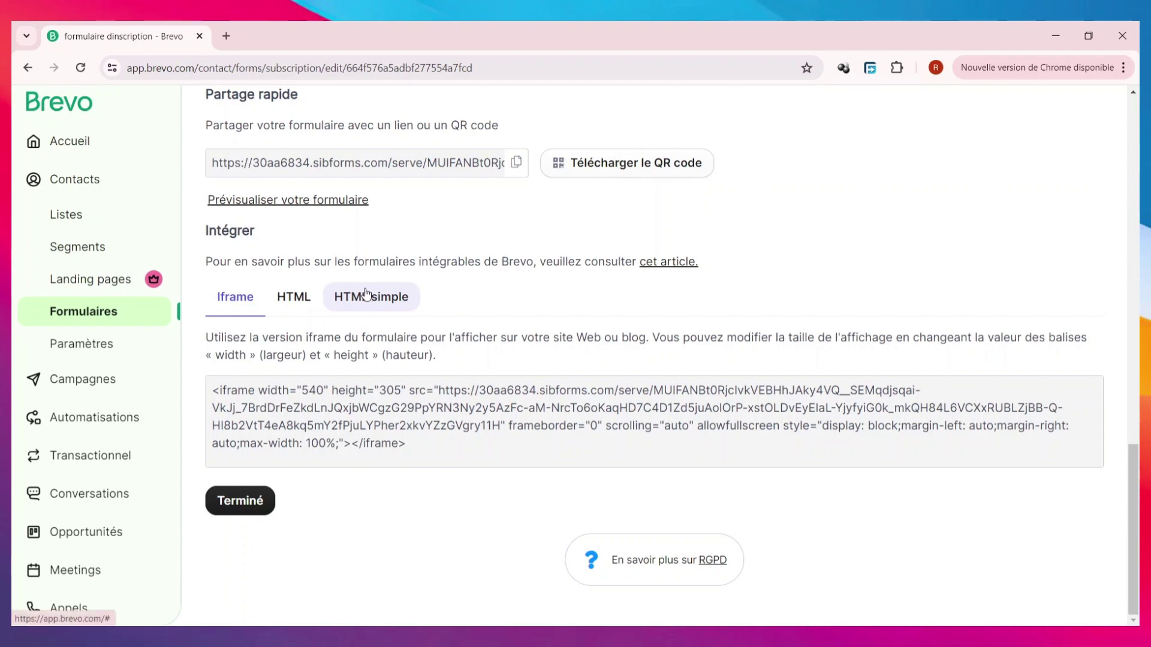
pyautogui.scroll(3, 624, 264)
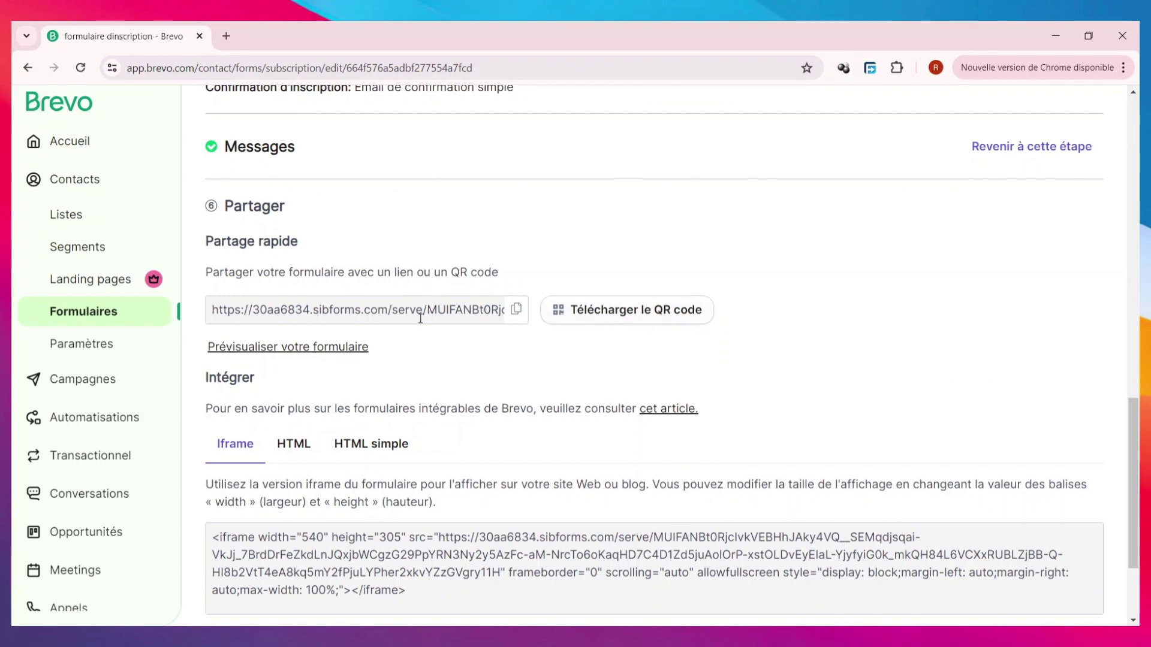
pyautogui.click(438, 308)
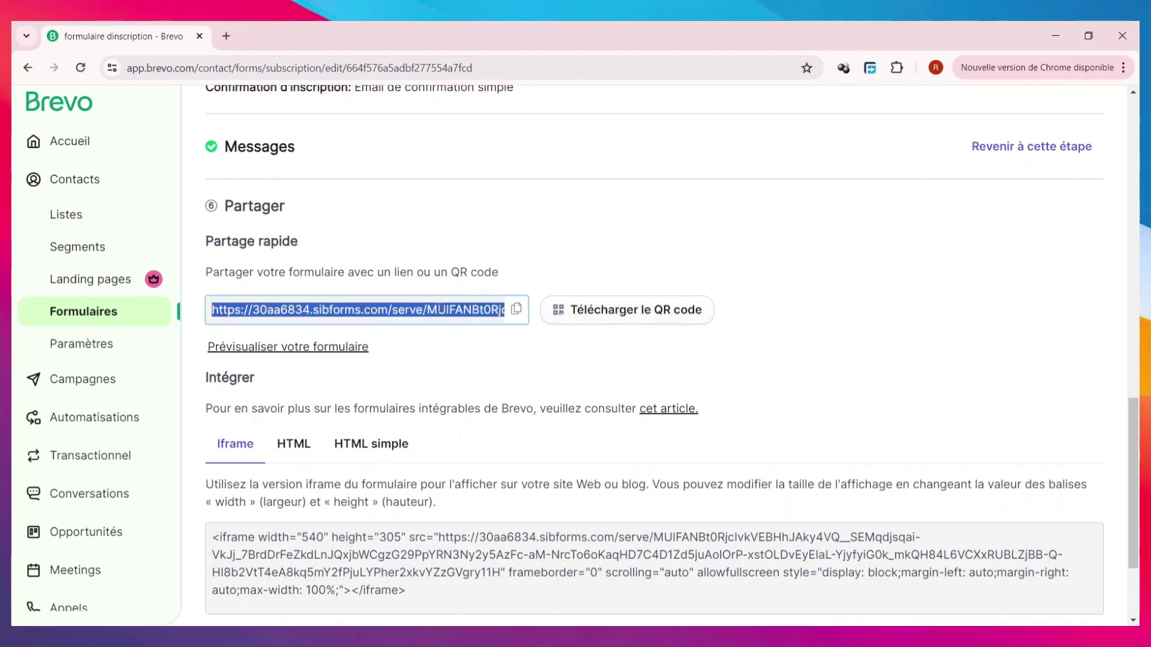
pyautogui.click(517, 308)
pyautogui.scroll(2, 454, 378)
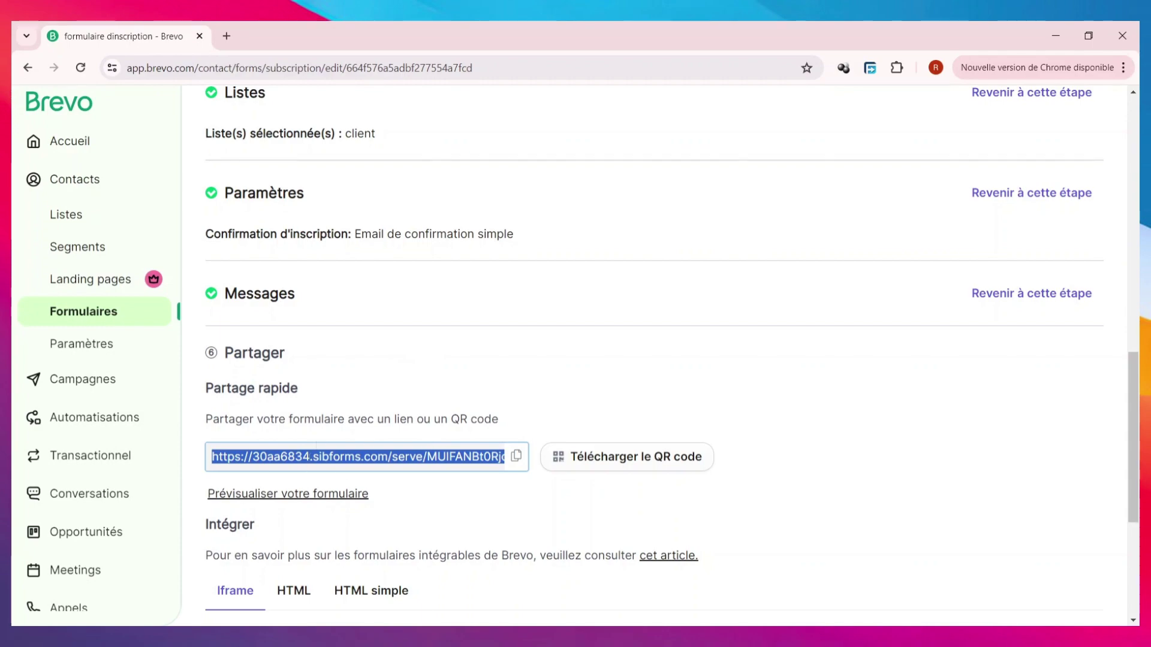
pyautogui.scroll(12, 402, 432)
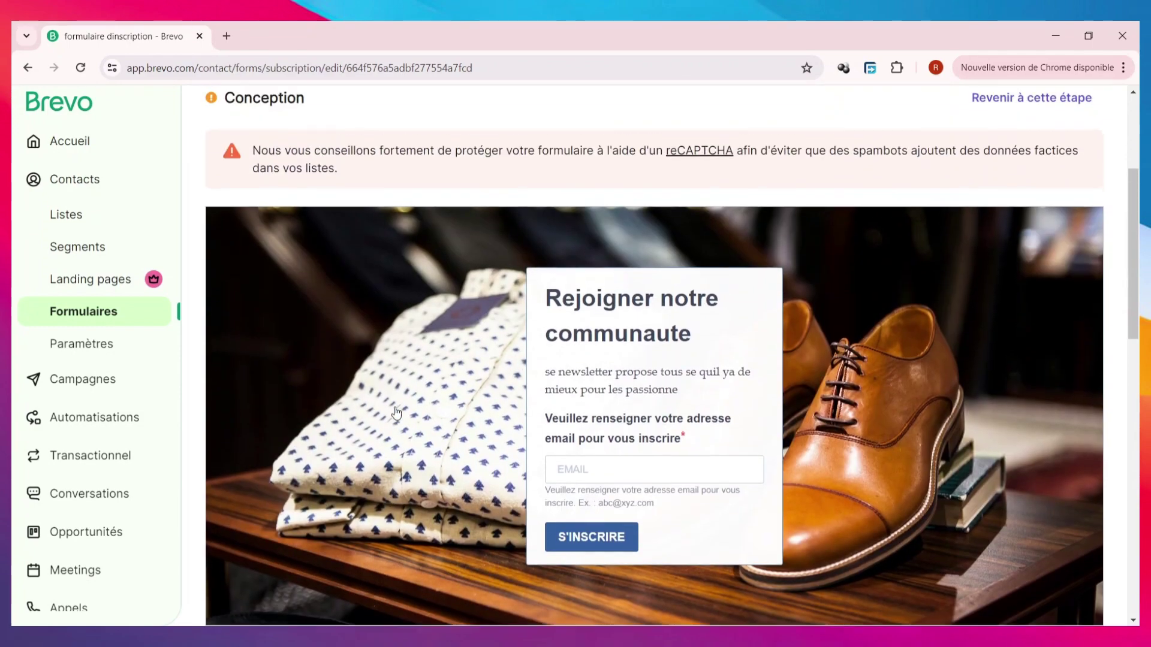
pyautogui.scroll(-5, 394, 382)
pyautogui.scroll(-10, 394, 382)
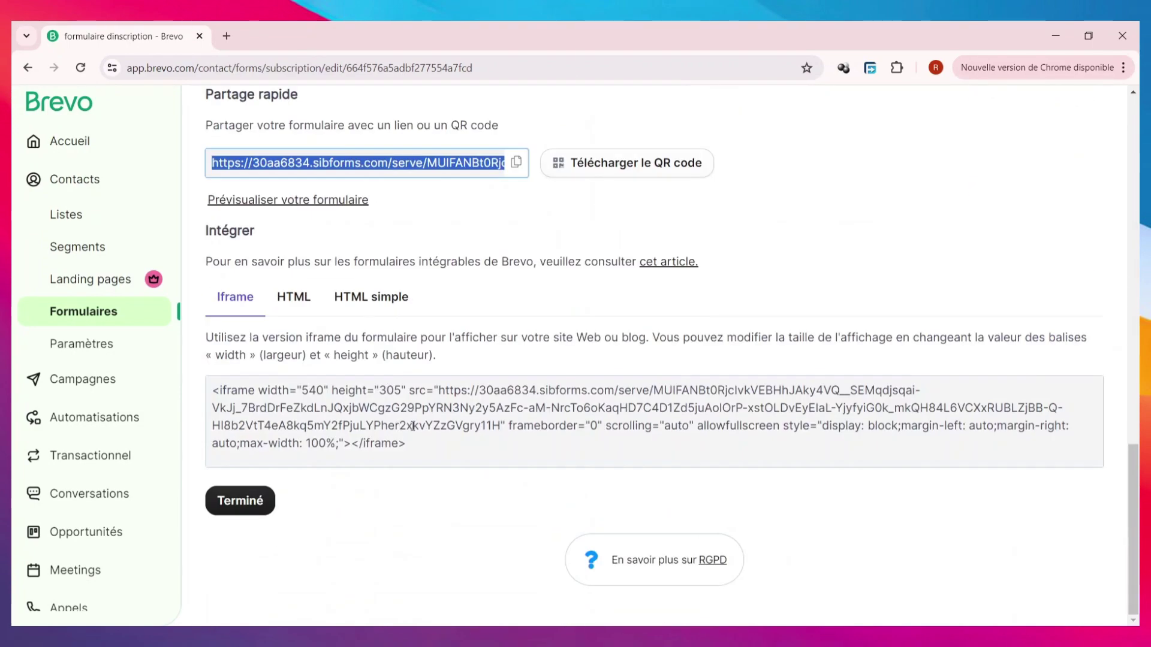
pyautogui.click(254, 503)
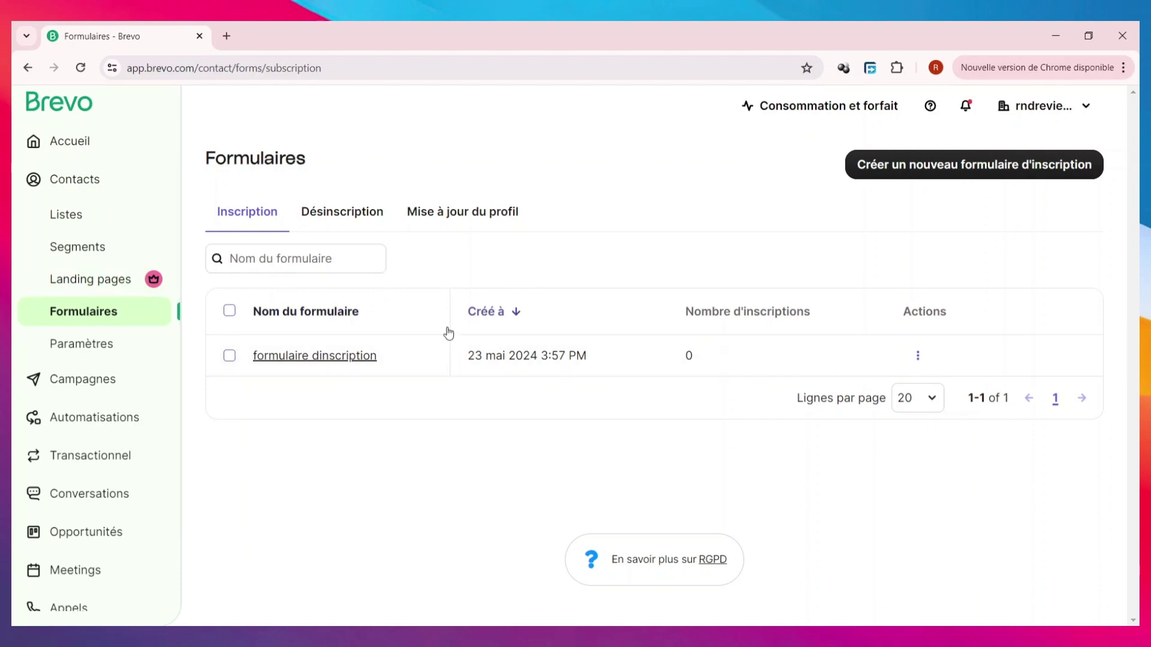
# - Pass through the contact settings and attributes, then open the empty Email campaigns list
pyautogui.click(72, 358)
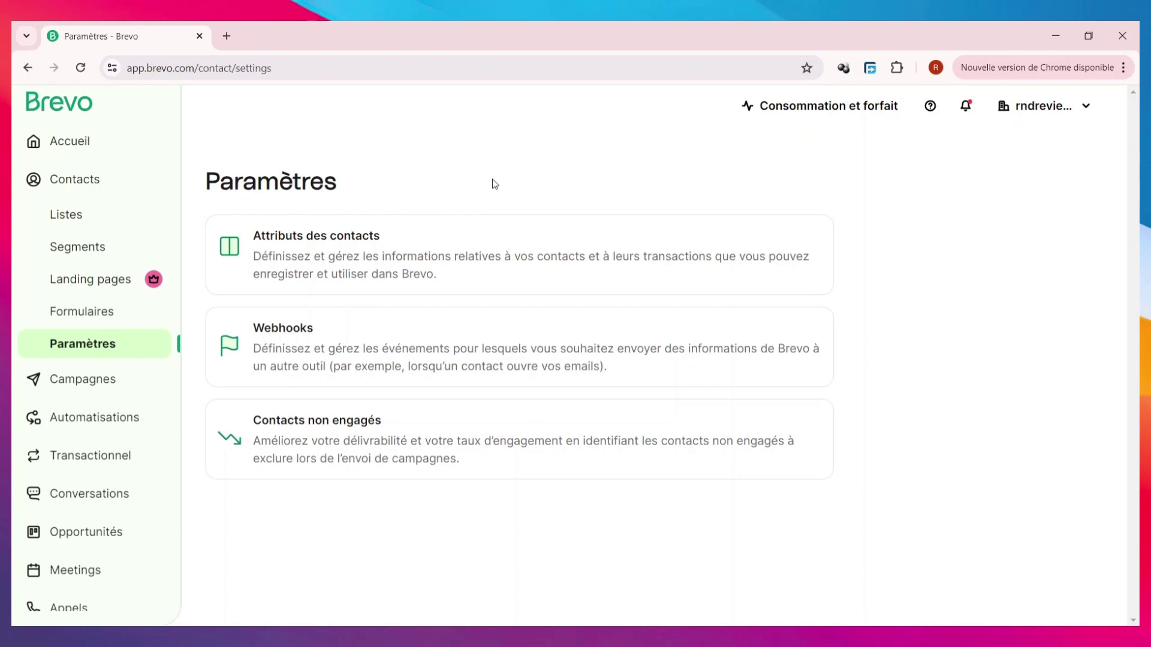
pyautogui.click(351, 262)
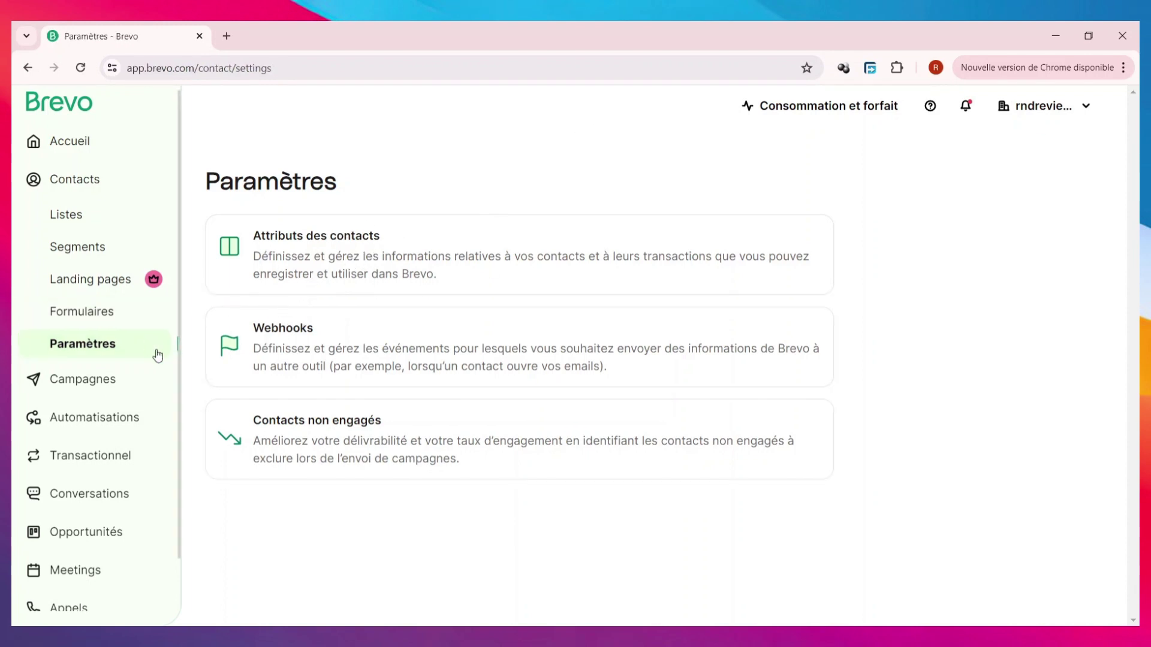
pyautogui.click(102, 389)
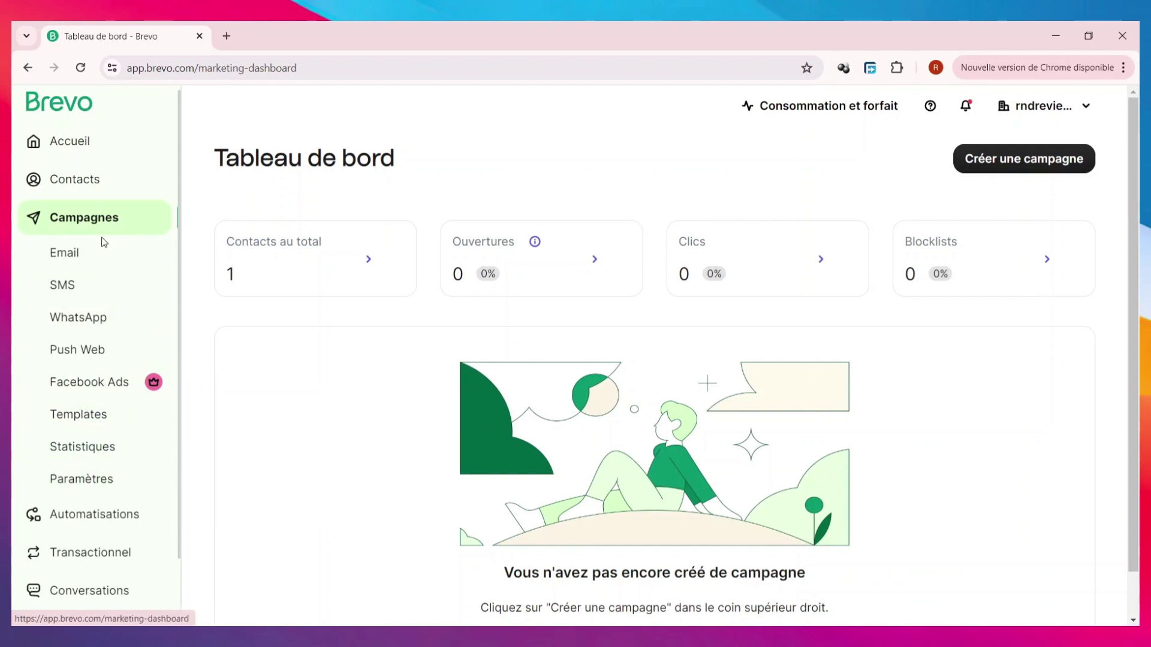
pyautogui.click(105, 267)
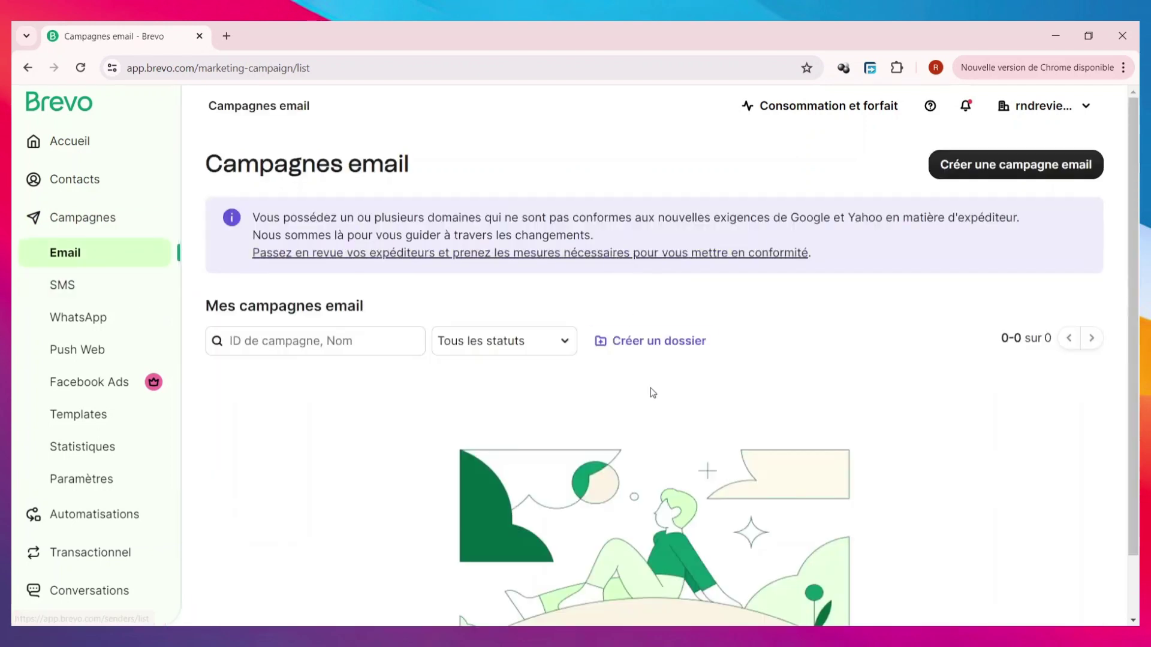
# - Create an email campaign named 'campagne de paris', correcting the 'laris' typo
pyautogui.scroll(-1, 647, 396)
pyautogui.scroll(1, 647, 398)
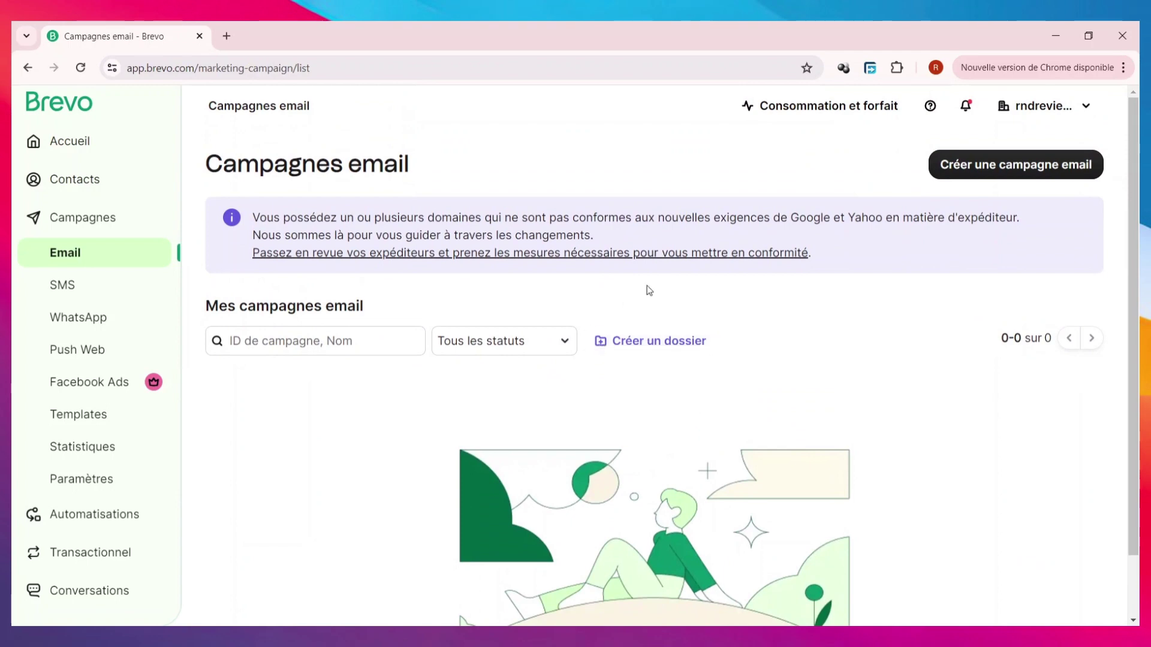
pyautogui.click(1060, 174)
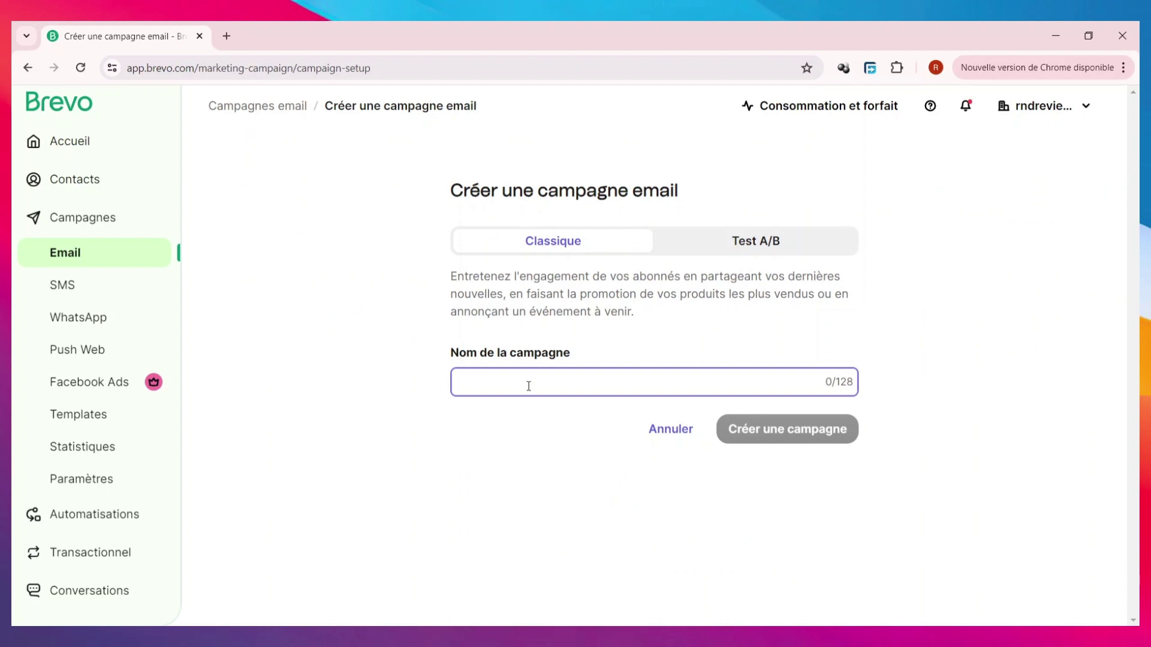
pyautogui.write('campa')
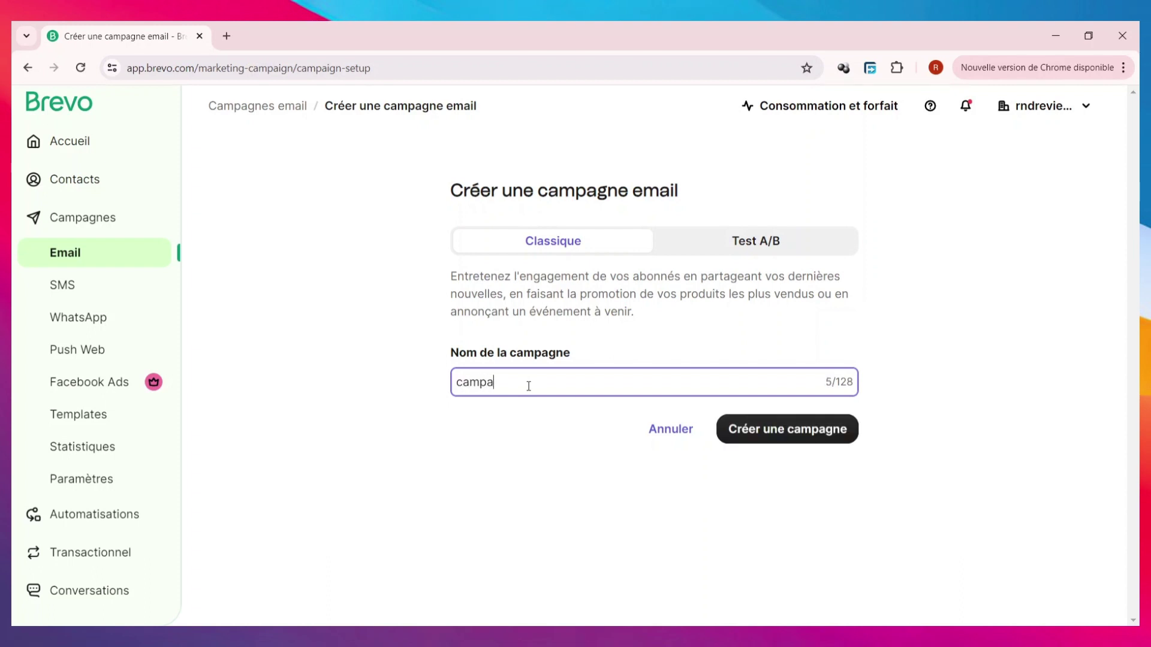
pyautogui.write('gne de l')
pyautogui.write('aris')
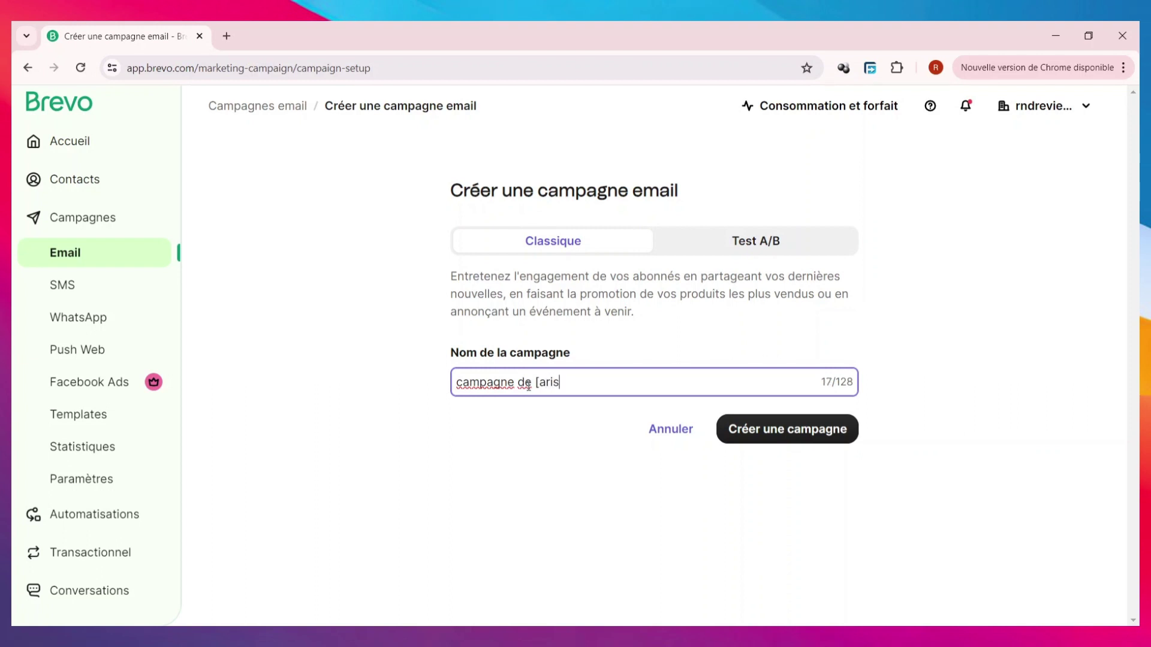
pyautogui.press('BackSpace')
pyautogui.press('BackSpace')
pyautogui.write('paris')
pyautogui.click(833, 430)
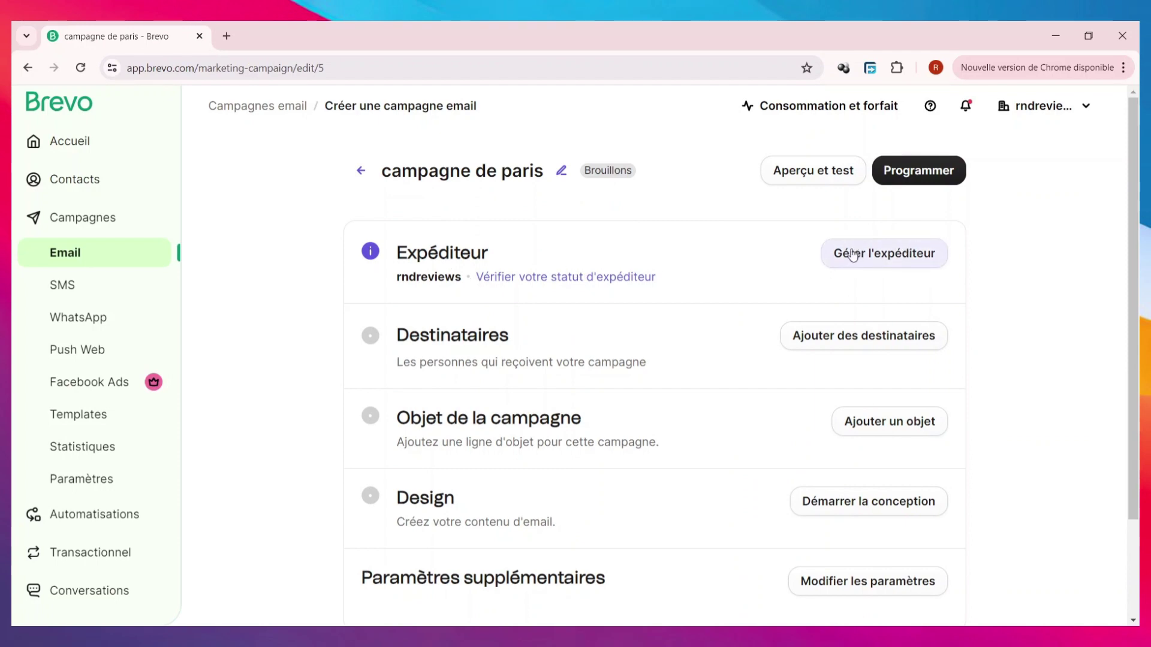
# - Review and save the campaign's sender details
pyautogui.click(886, 258)
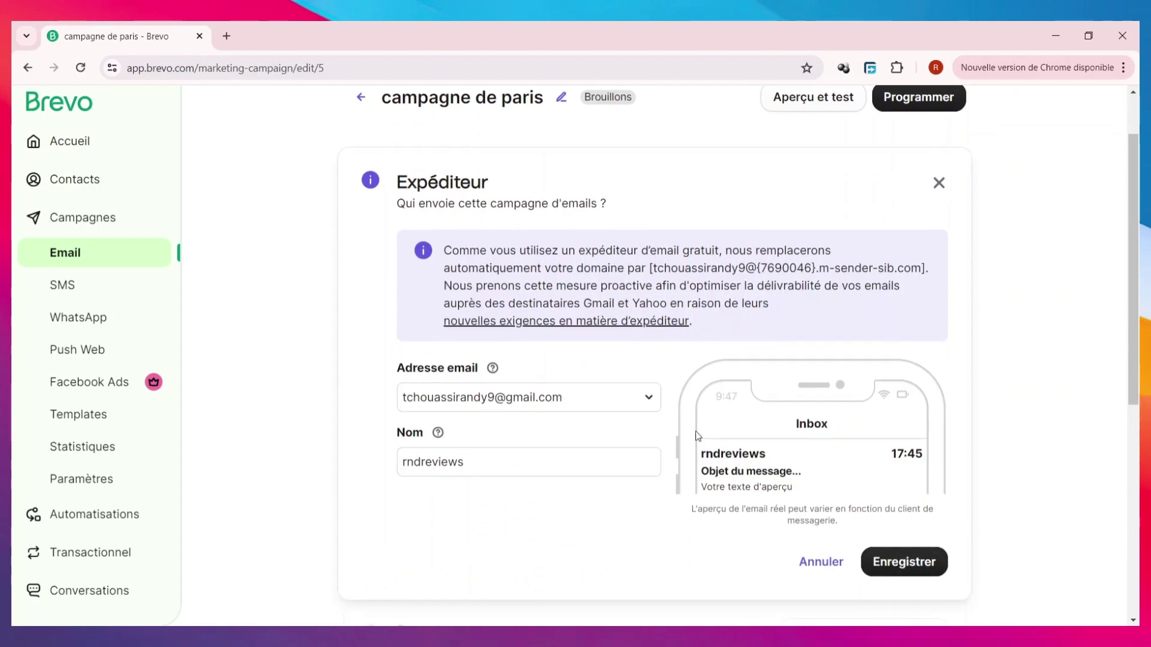
pyautogui.scroll(-2, 877, 481)
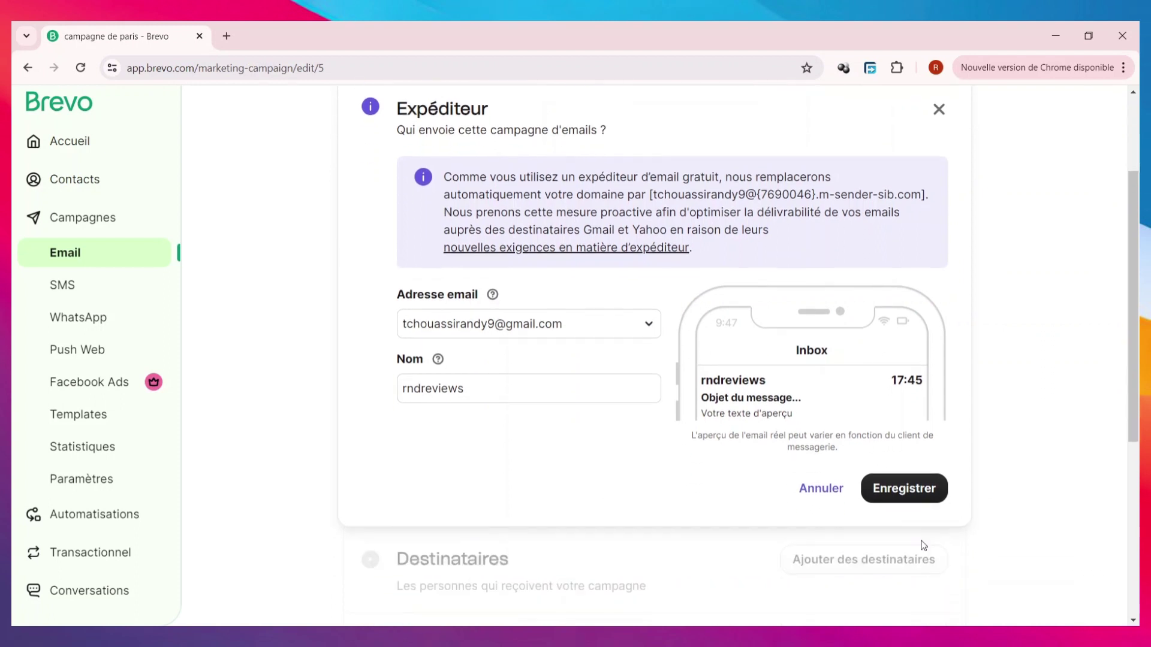
pyautogui.click(899, 487)
pyautogui.scroll(-2, 692, 345)
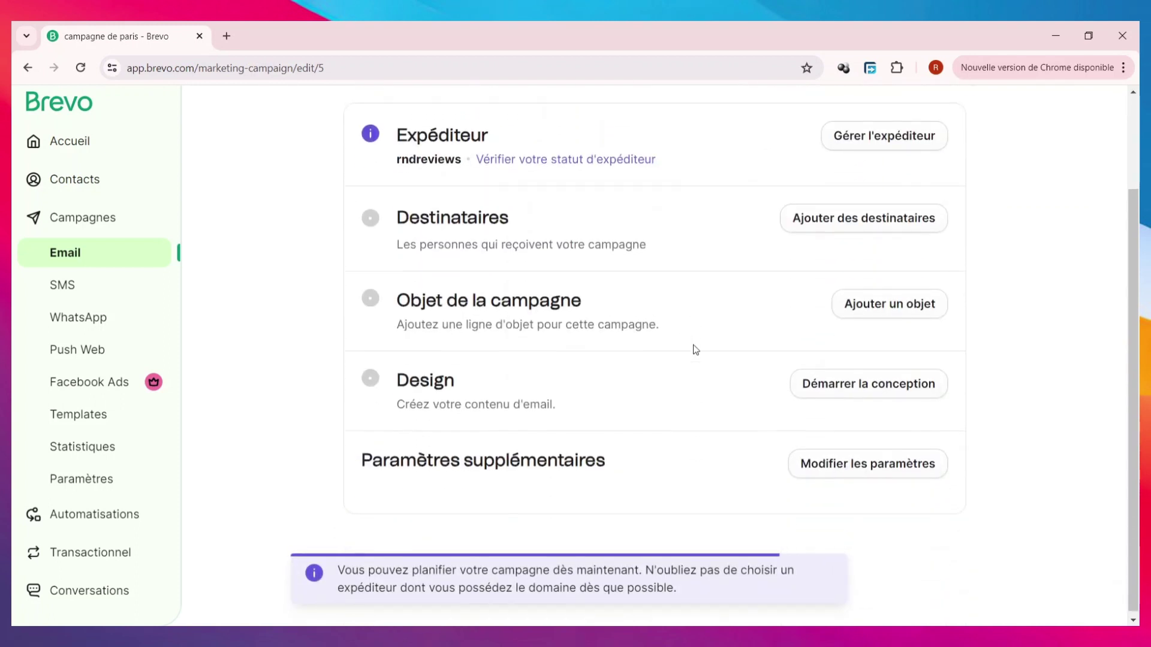
pyautogui.scroll(1, 840, 342)
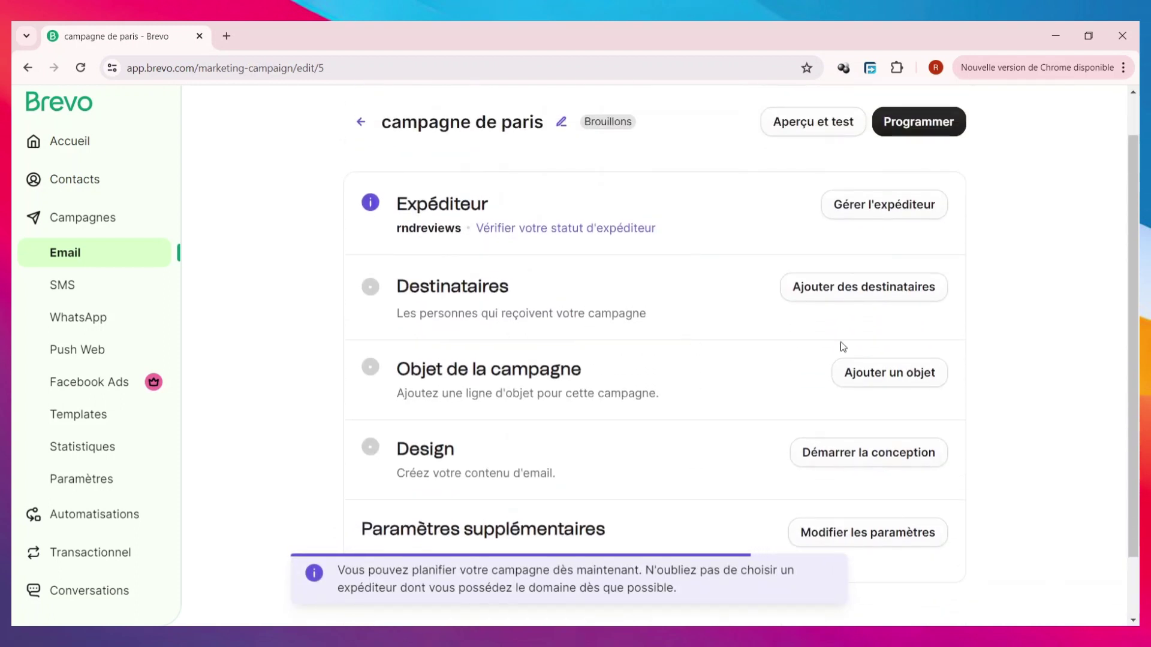
# - Choose the client #3 list from Votre premier dossier as recipients and save
pyautogui.click(892, 305)
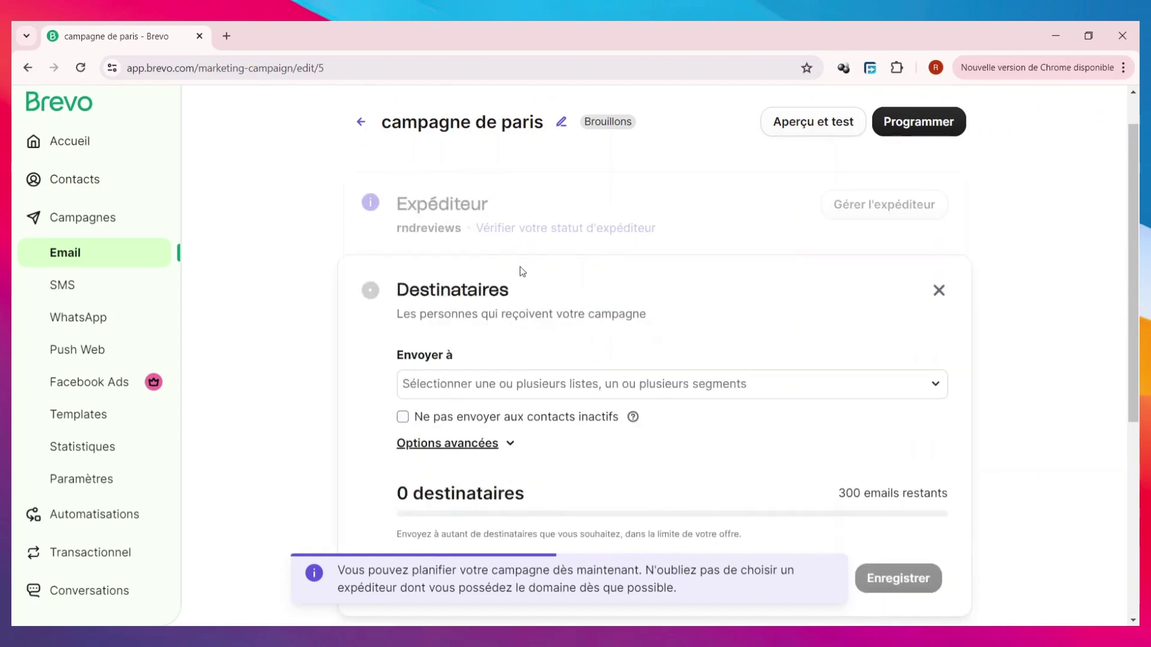
pyautogui.scroll(-1, 544, 351)
pyautogui.click(632, 343)
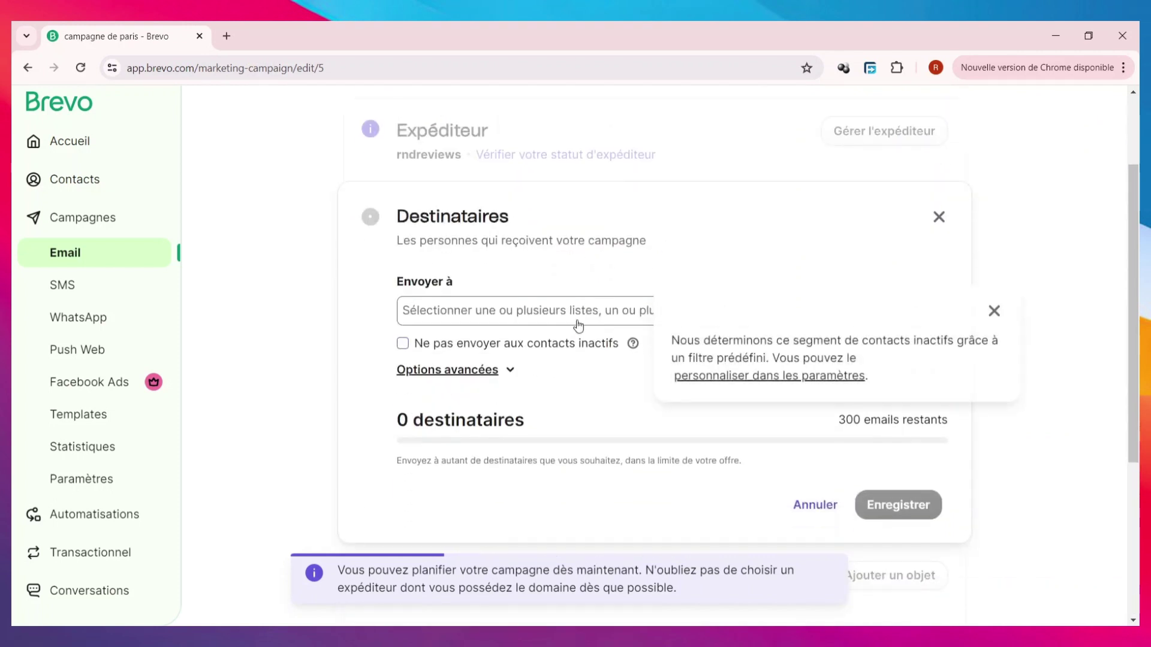
pyautogui.click(994, 310)
pyautogui.click(729, 318)
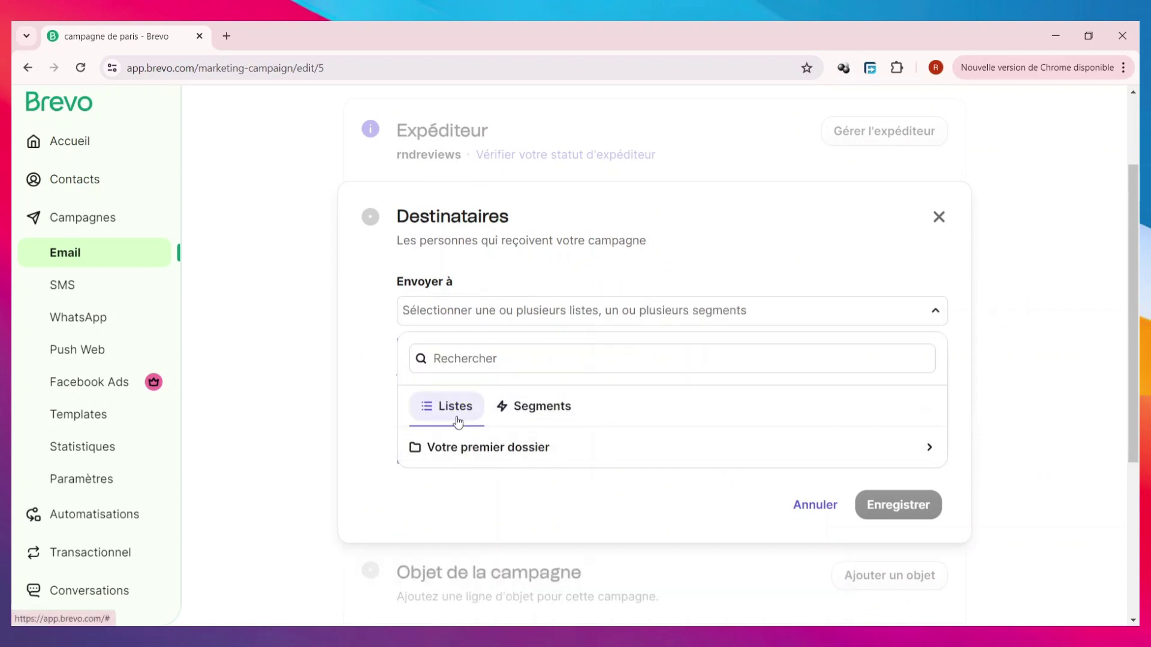
pyautogui.click(501, 459)
pyautogui.scroll(-3, 554, 487)
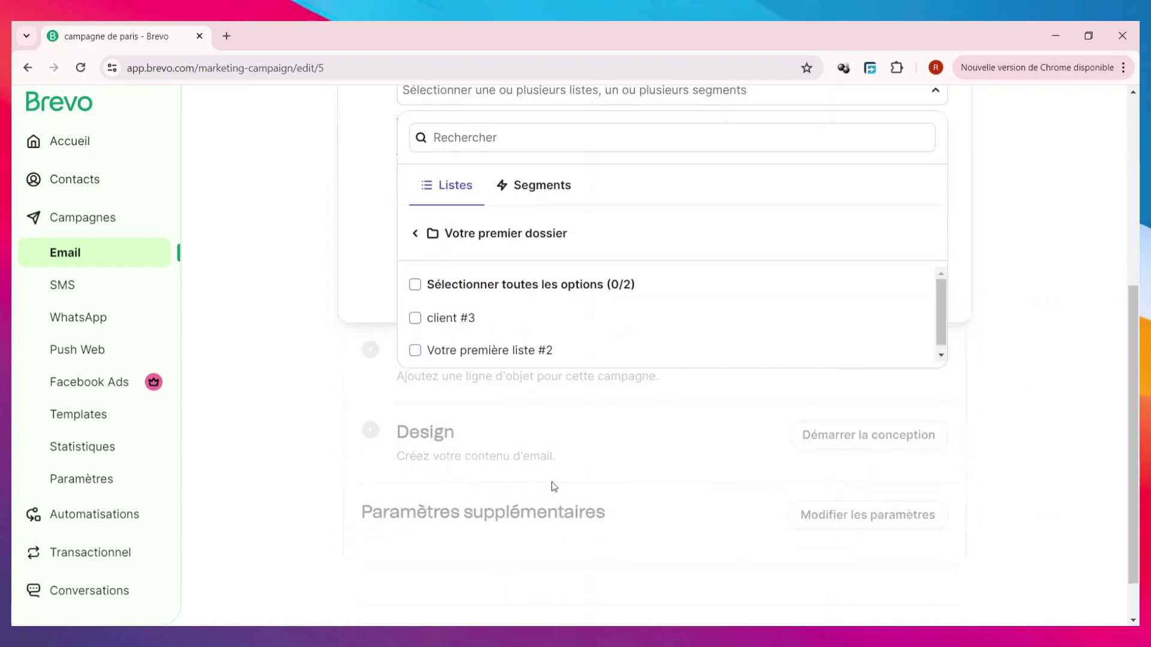
pyautogui.click(473, 321)
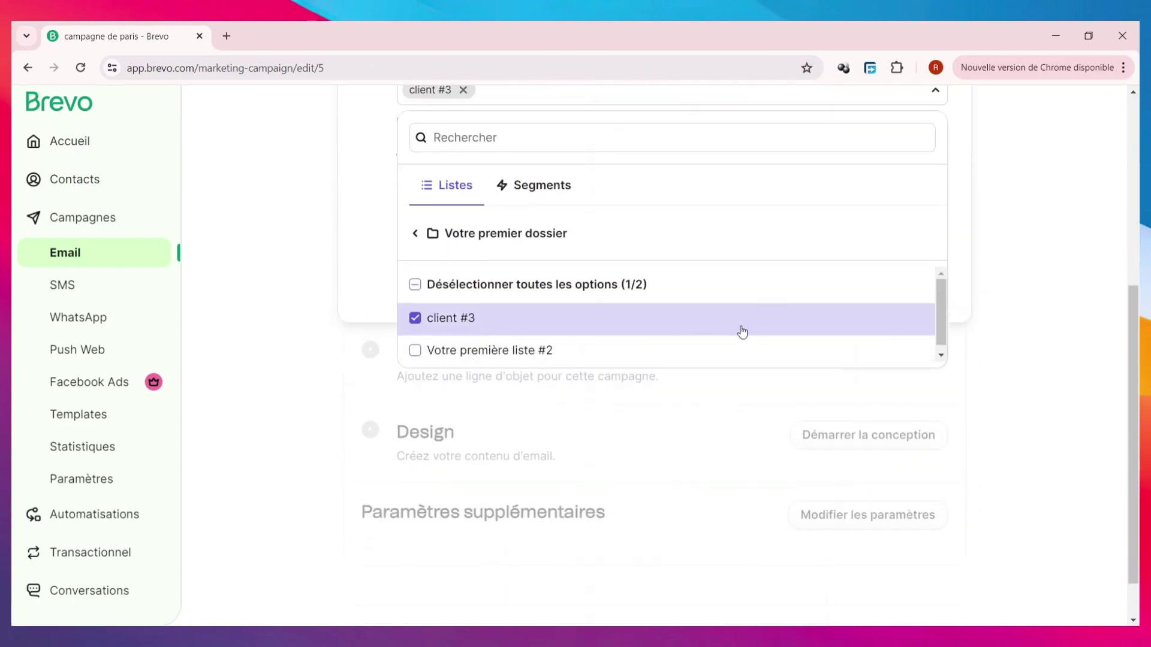
pyautogui.doubleClick(464, 318)
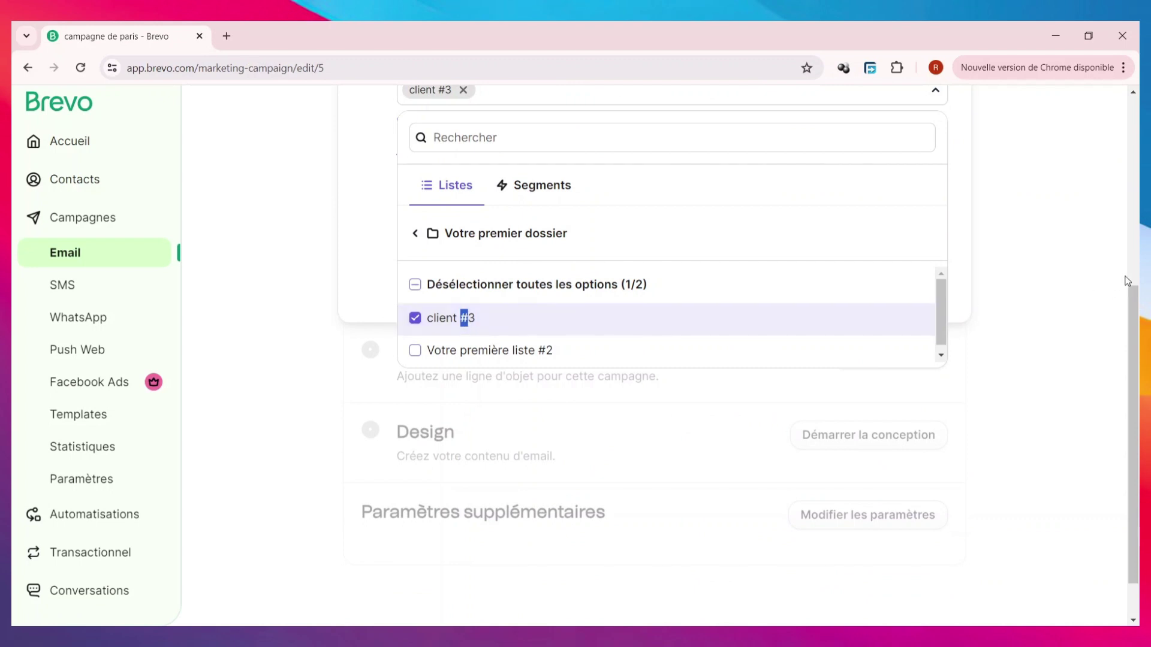
pyautogui.click(1082, 243)
pyautogui.scroll(3, 802, 193)
pyautogui.moveTo(633, 270)
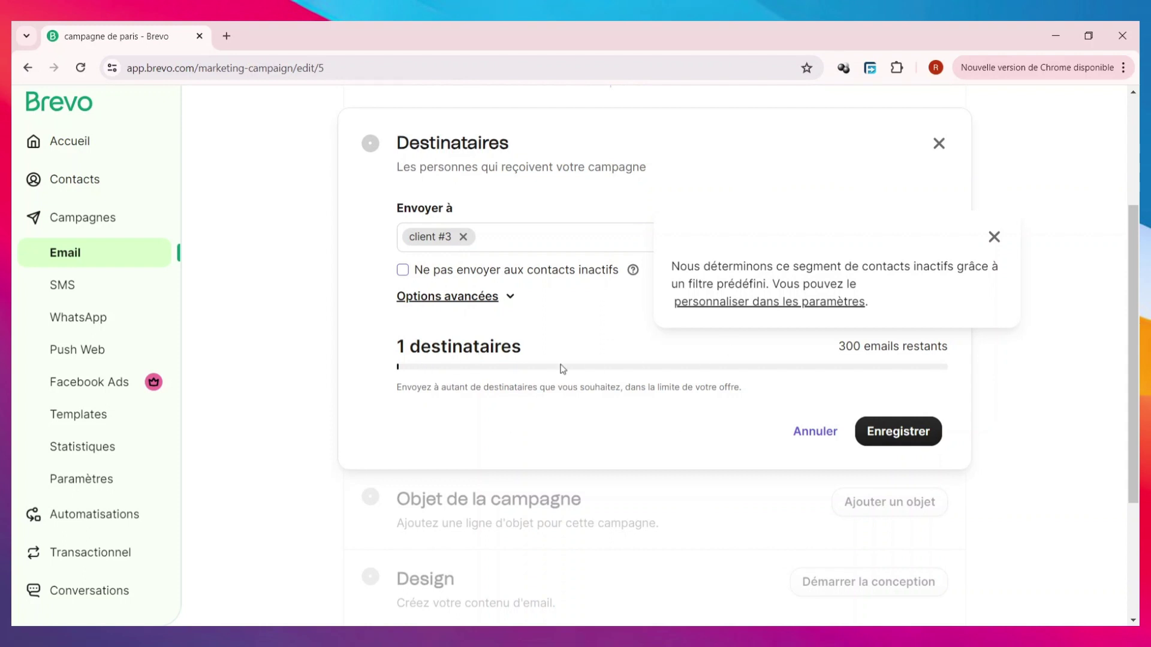
pyautogui.click(912, 434)
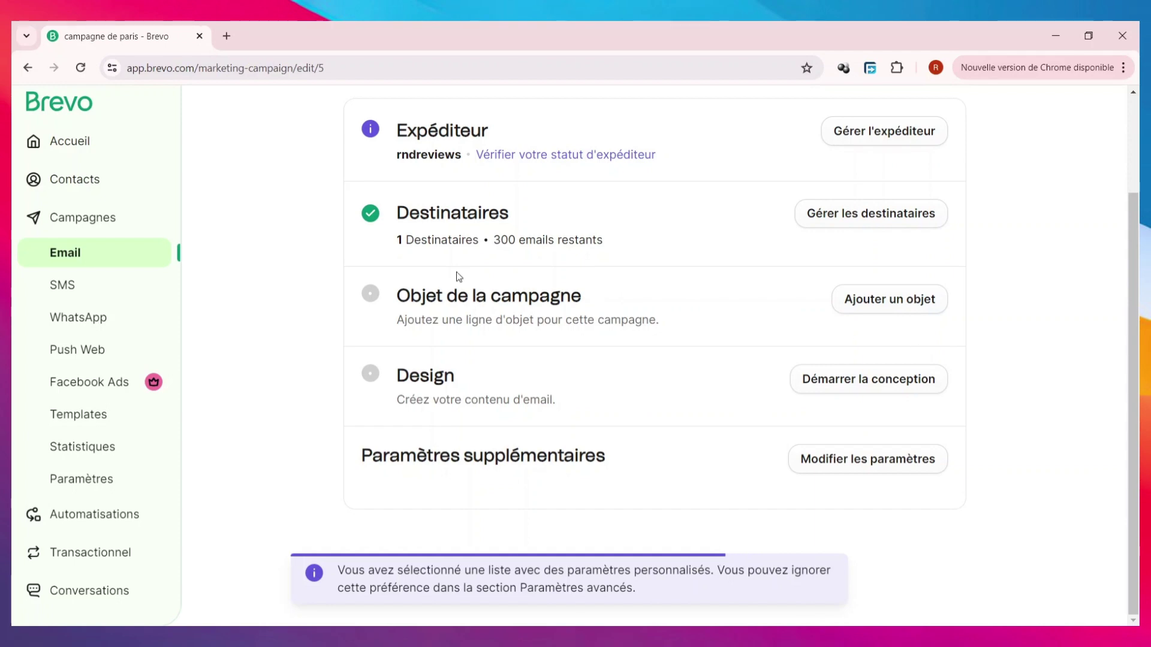
# - Set the email subject to 'De superbe PROMO sont a venir'
pyautogui.click(863, 311)
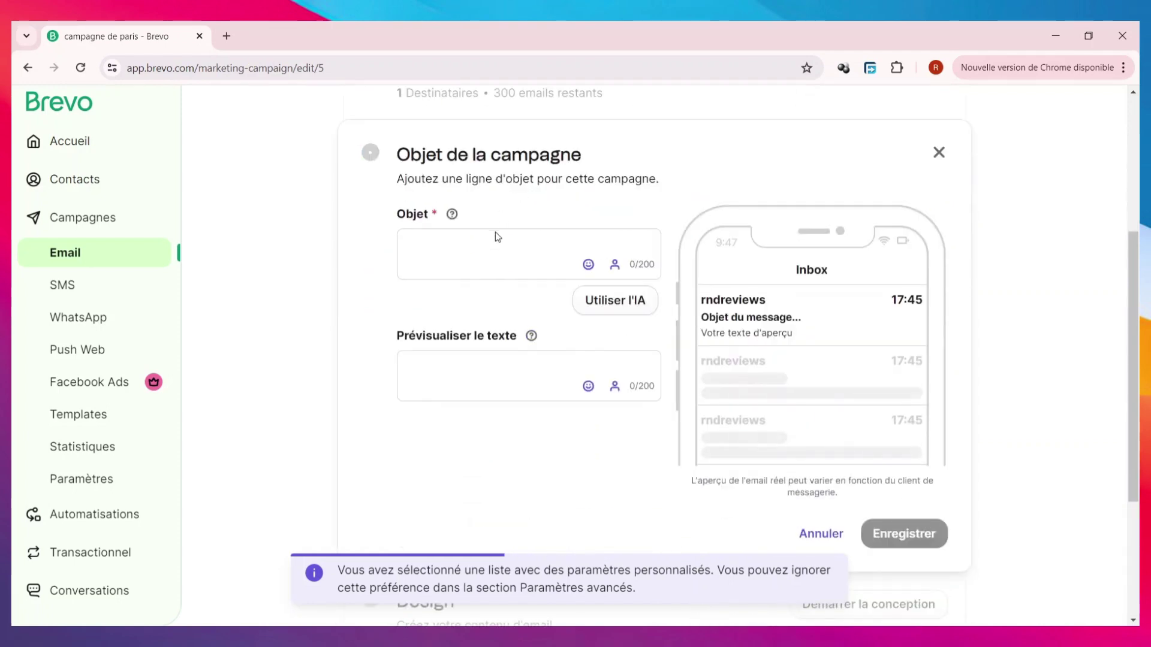
pyautogui.click(501, 245)
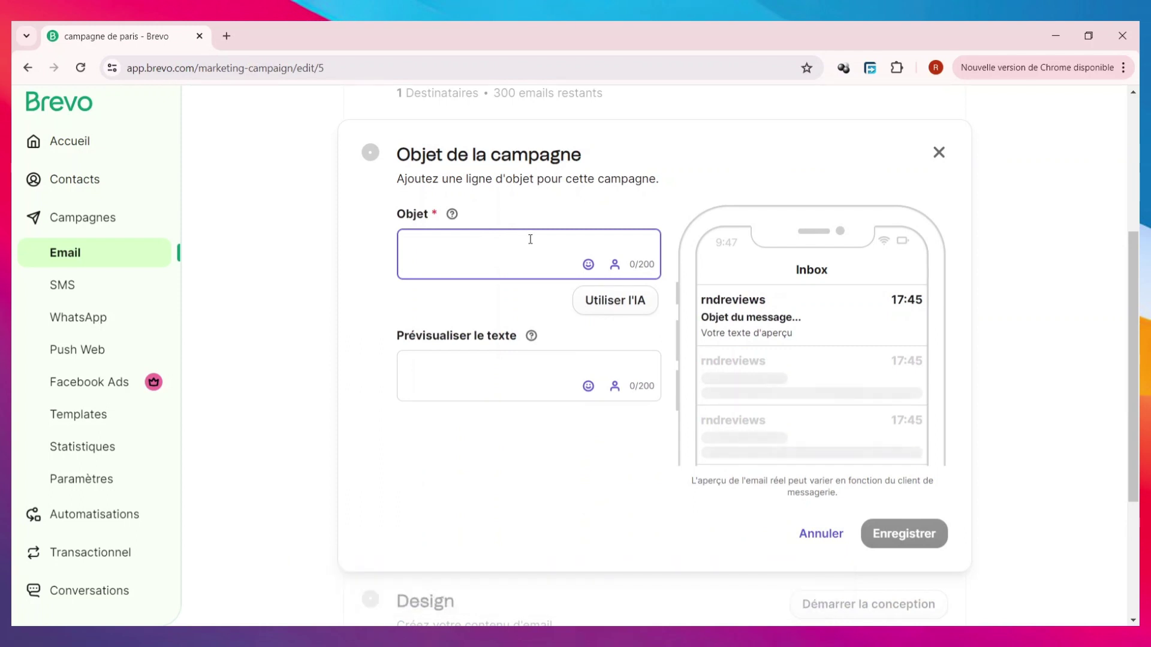
pyautogui.write('des')
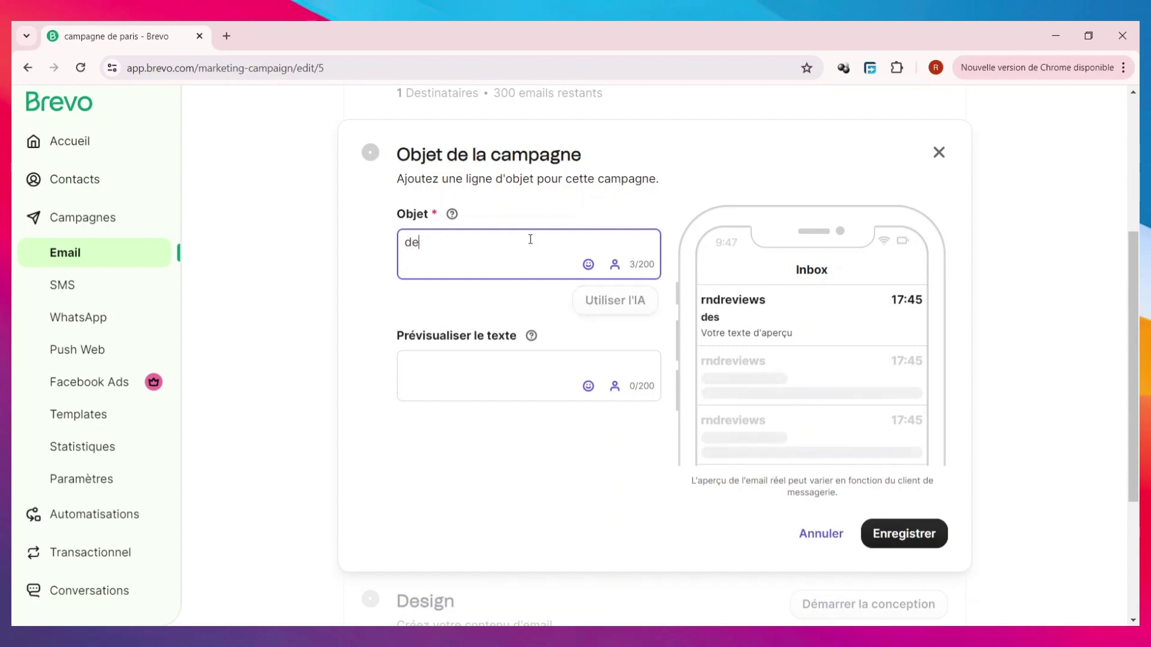
pyautogui.press('BackSpace')
pyautogui.press('BackSpace')
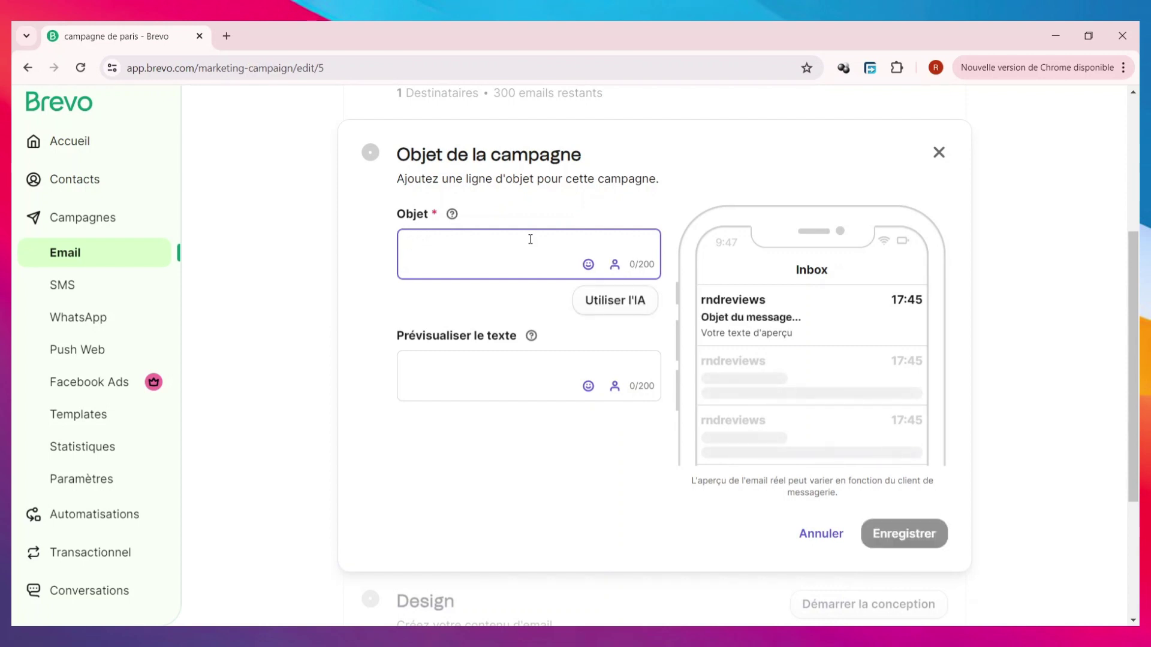
pyautogui.write('DDDe')
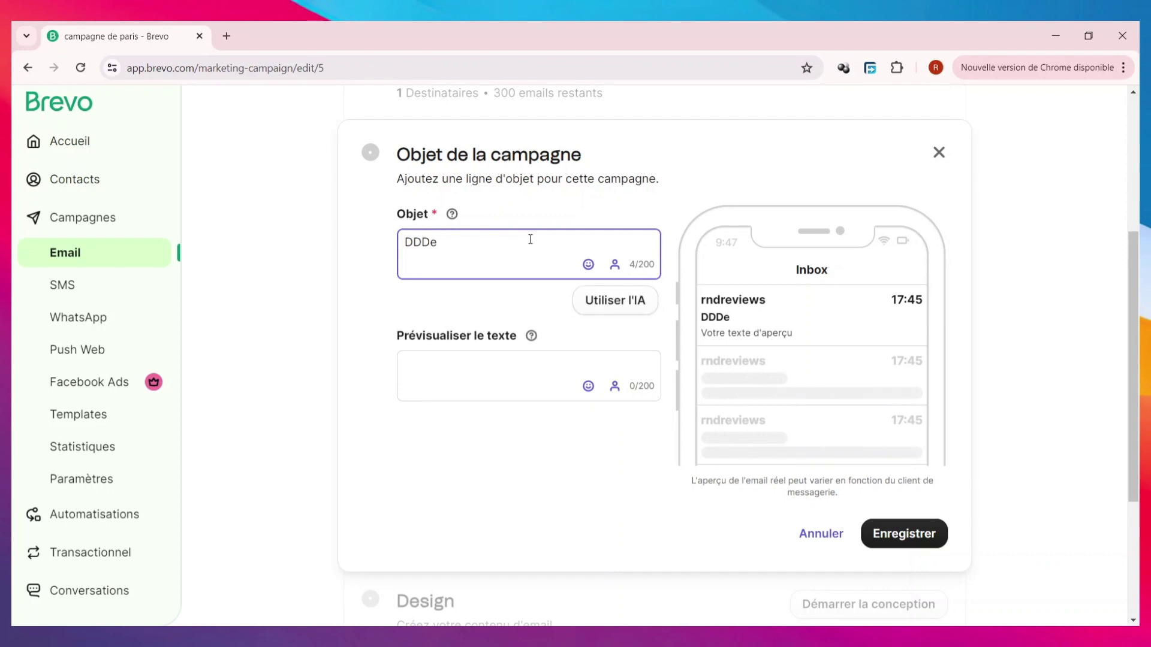
pyautogui.press('BackSpace')
pyautogui.hotkey('ctrl', 'a')
pyautogui.write('De superbe PROMO sont a venir')
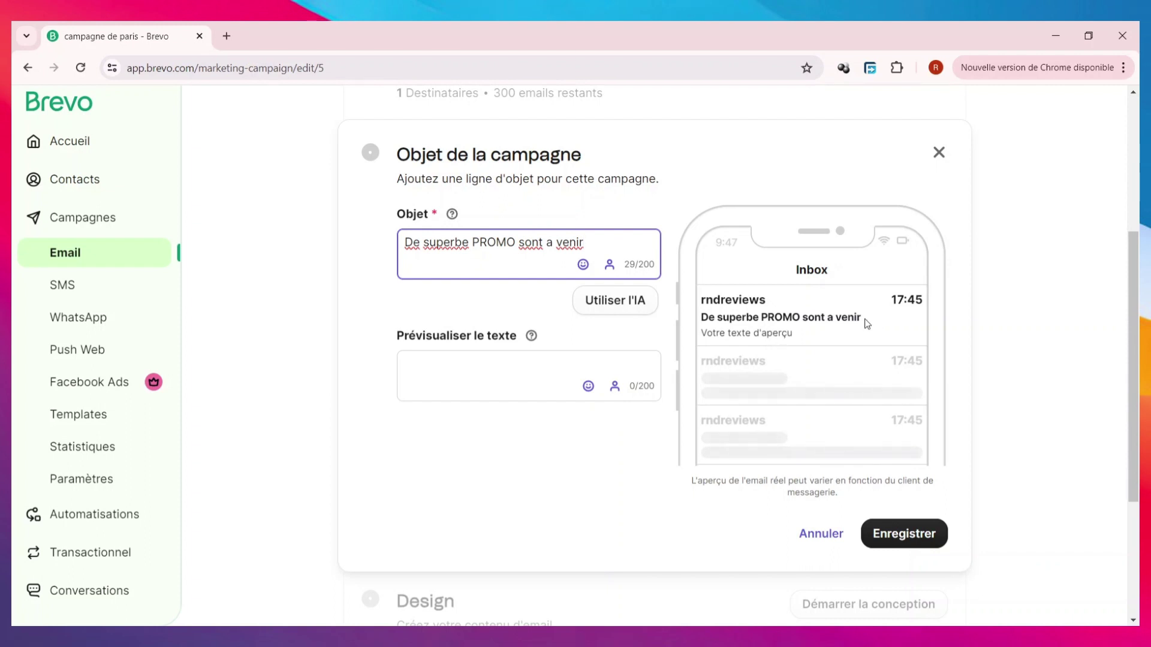
# - Add preview text 'Des ofres exceptionnel a loccasion du black friday', capitalised, and save
pyautogui.click(469, 361)
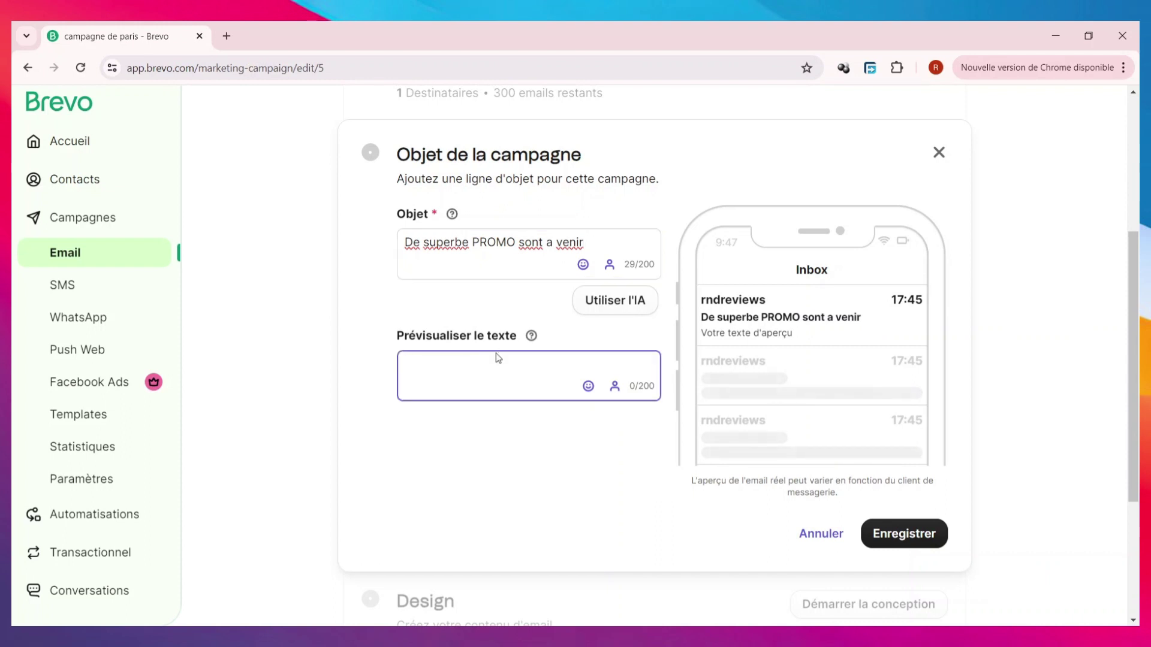
pyautogui.write('des ')
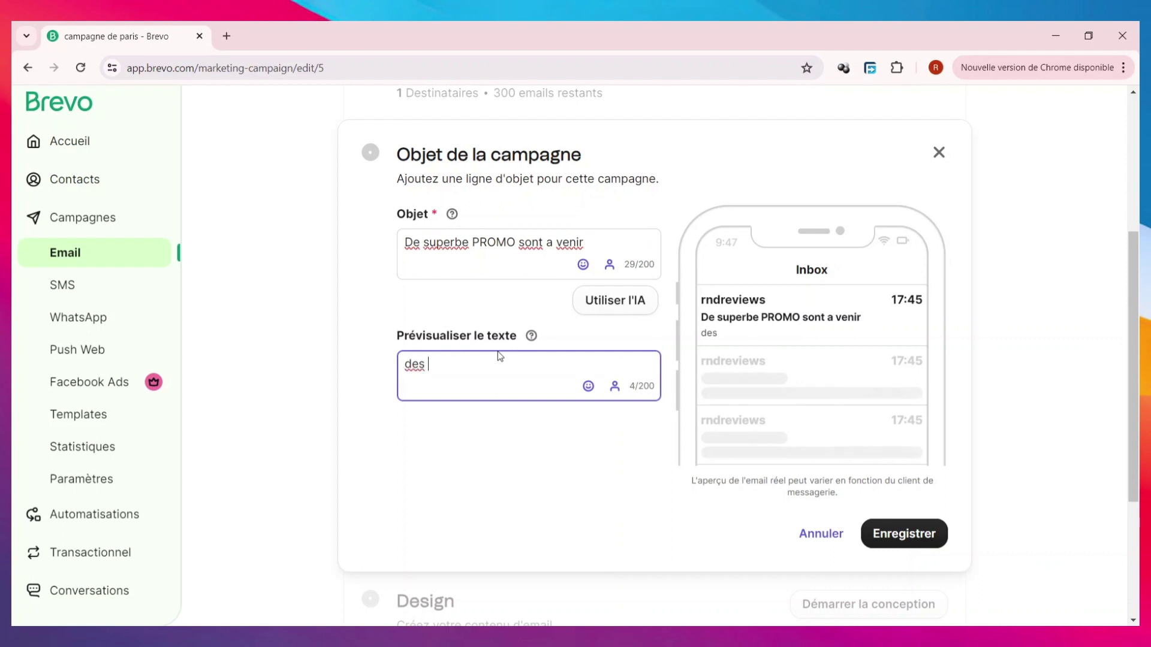
pyautogui.write('ofres ex')
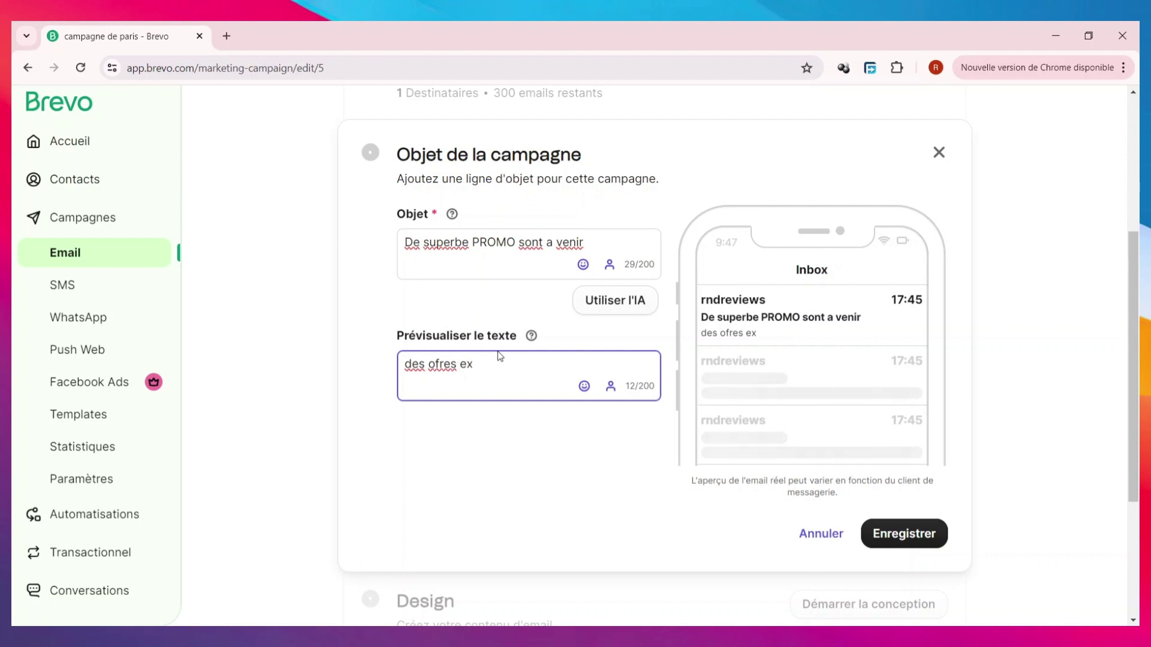
pyautogui.write('ceptionnel a loccasion du black friday')
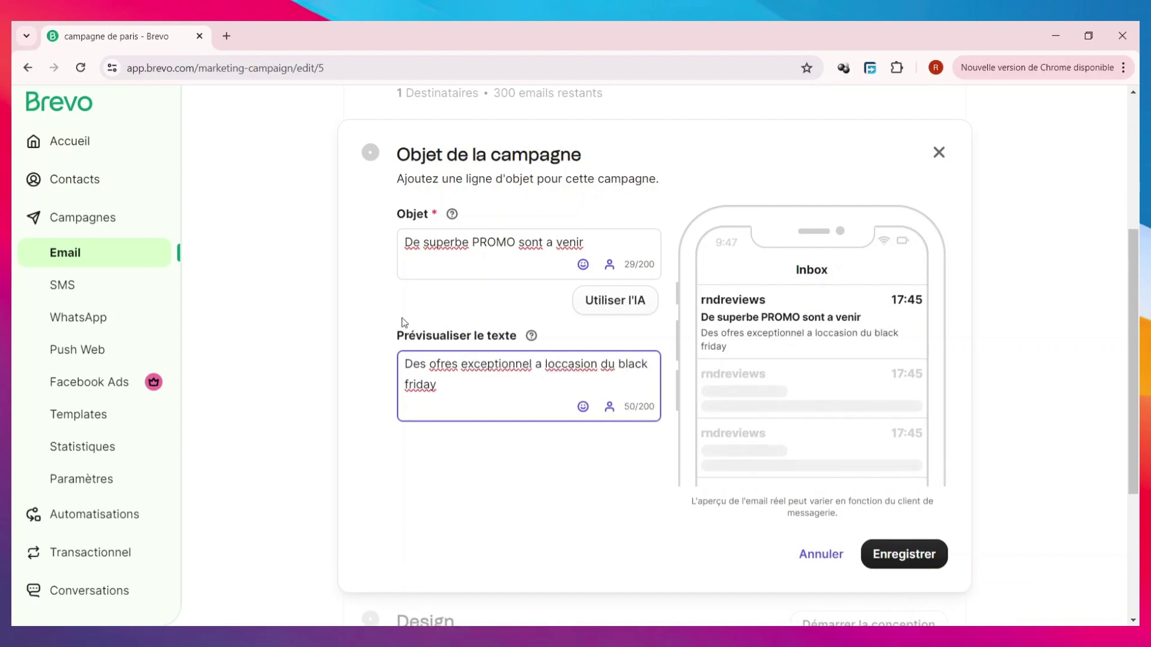
pyautogui.hotkey('ctrl', 'Home')
pyautogui.press('Delete')
pyautogui.write('D')
pyautogui.click(908, 553)
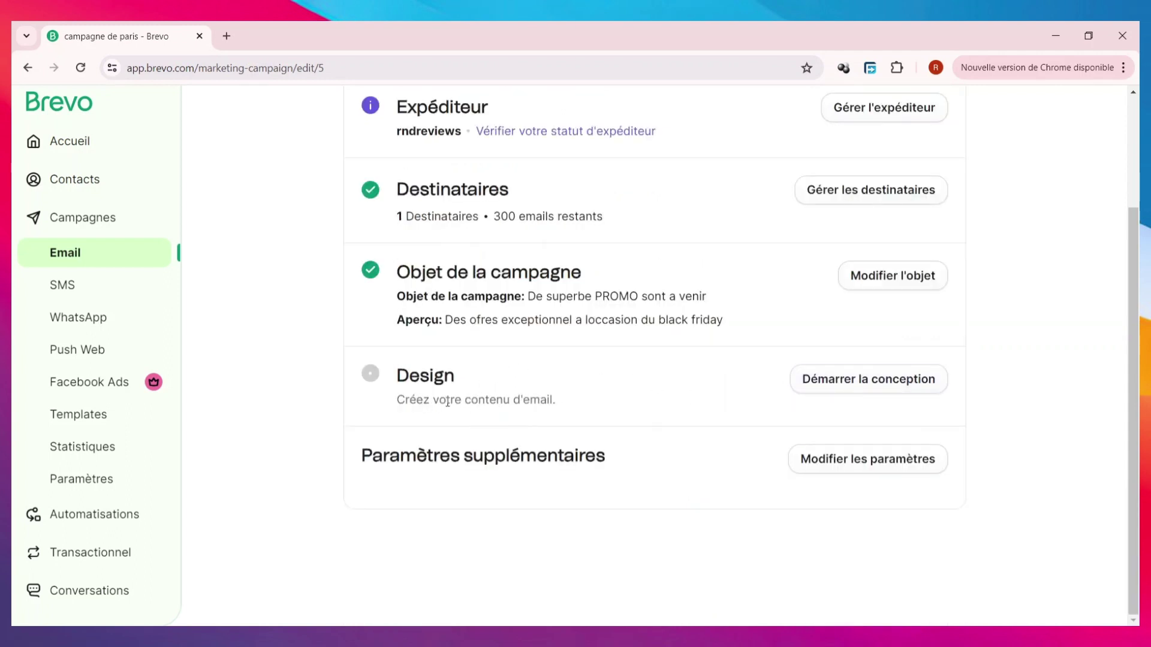
# - Browse the Mises en page layouts and use 'Template par défaut' for the email design
pyautogui.click(900, 391)
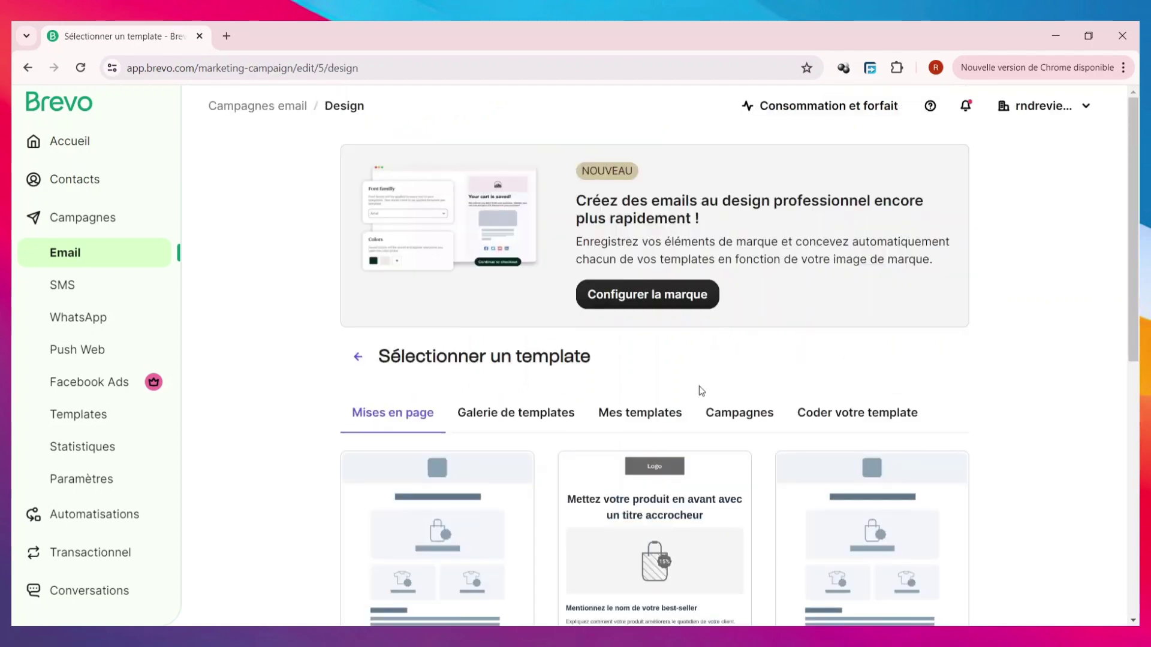
pyautogui.scroll(-1, 701, 391)
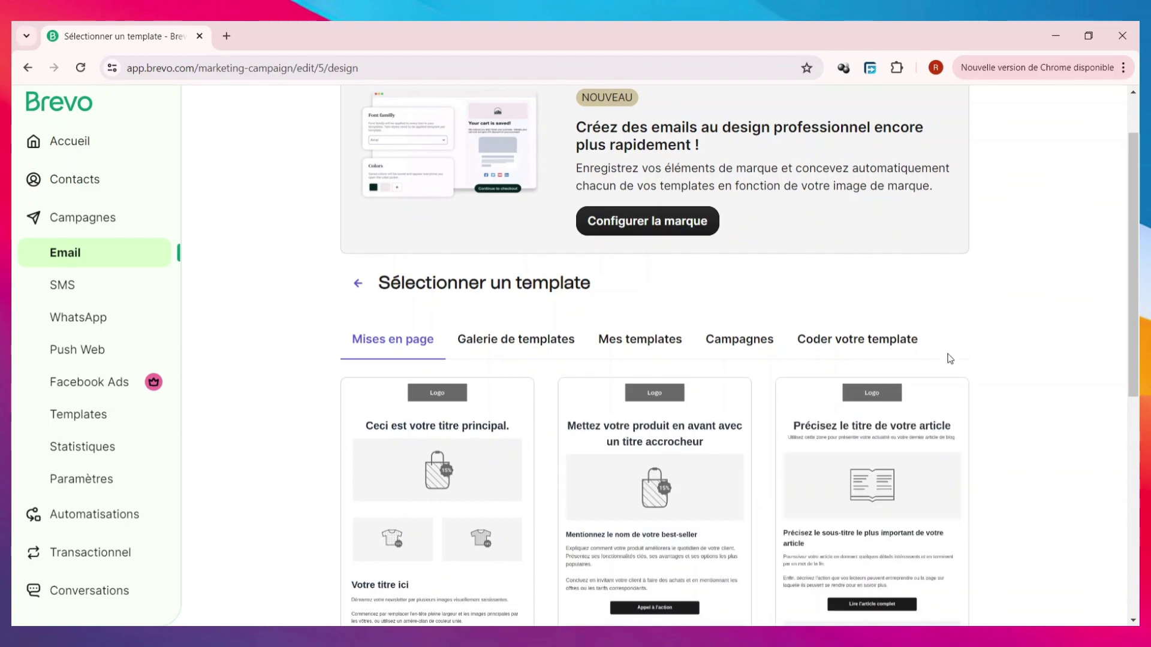
pyautogui.scroll(-2, 951, 354)
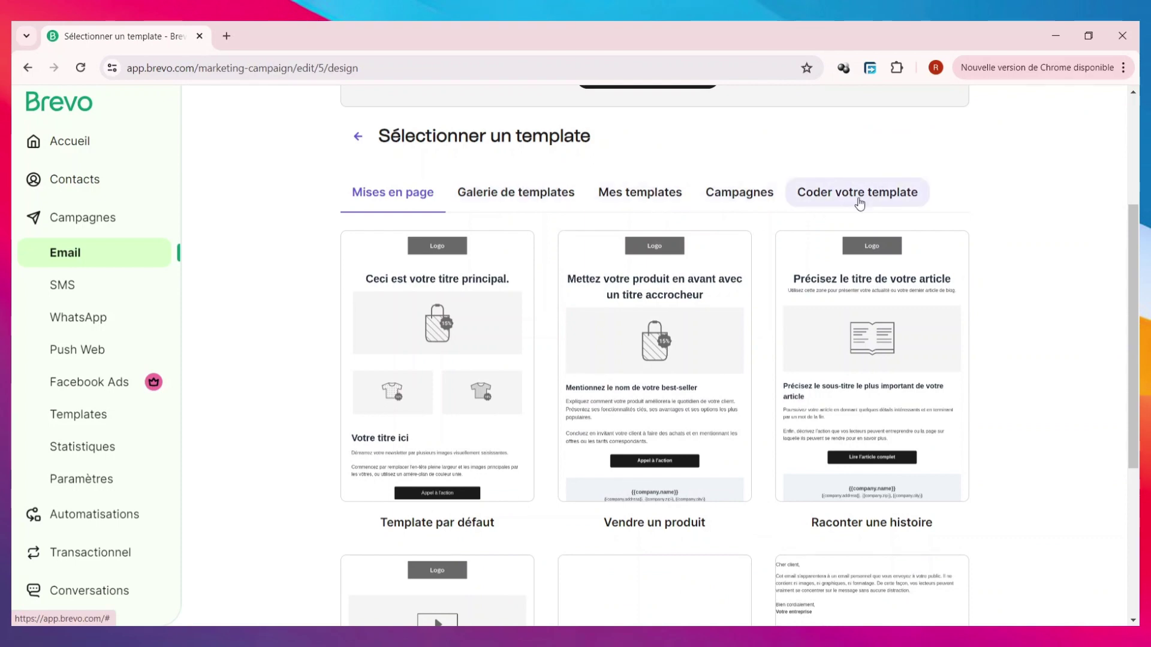
pyautogui.scroll(-4, 855, 226)
pyautogui.scroll(5, 847, 235)
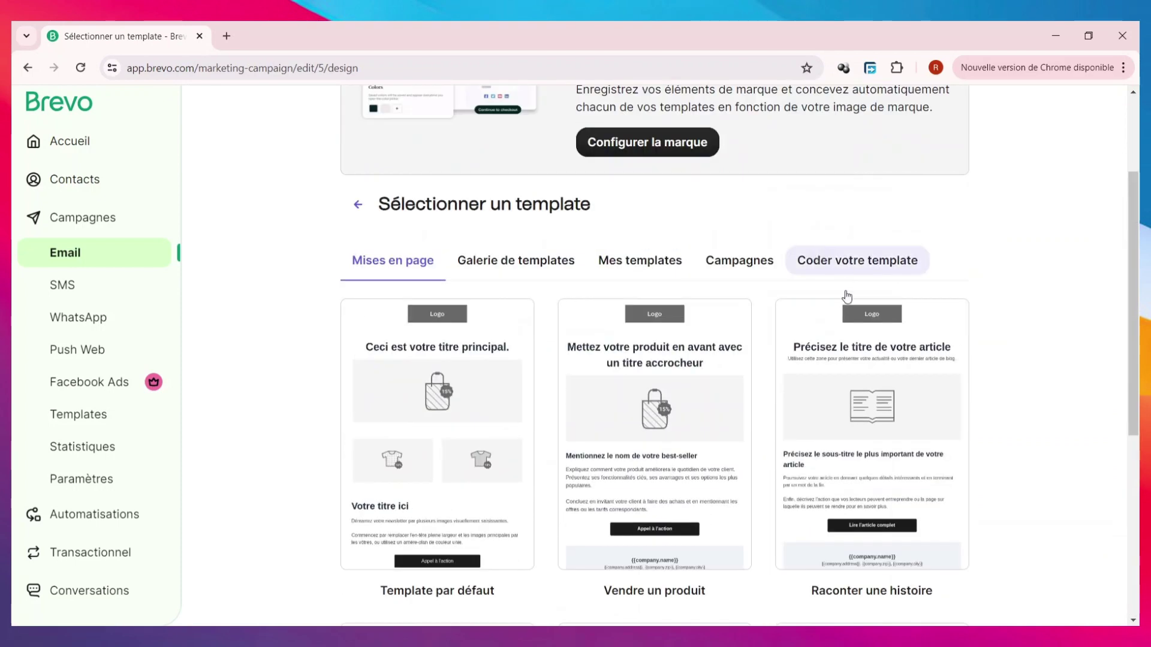
pyautogui.scroll(-6, 851, 282)
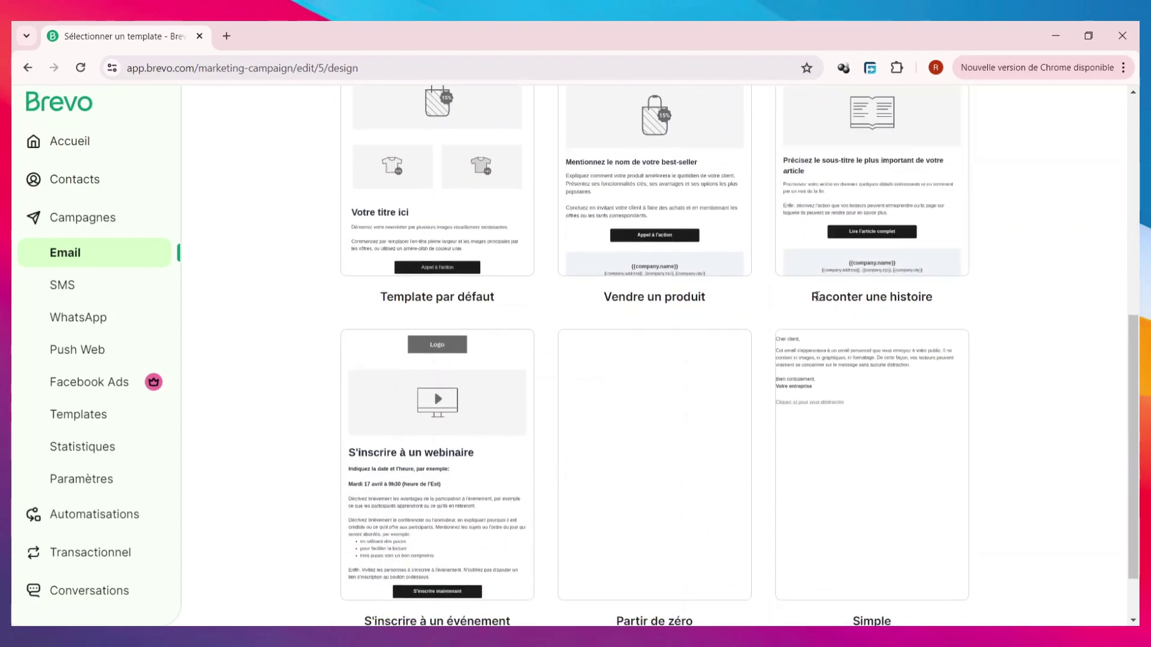
pyautogui.scroll(5, 779, 341)
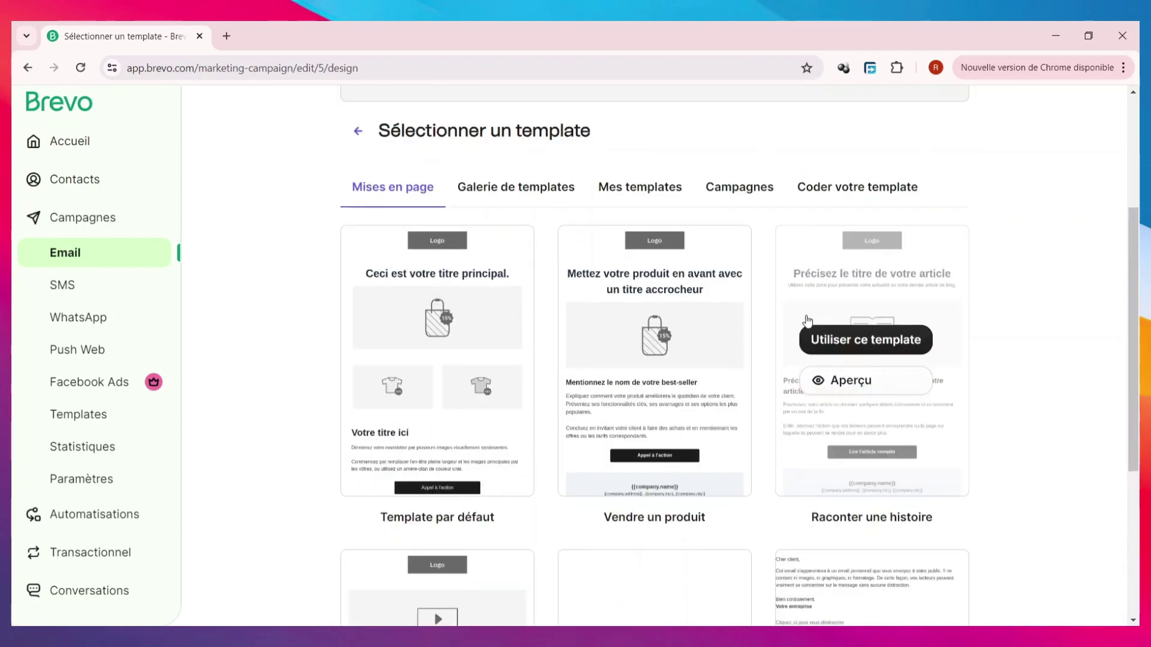
pyautogui.scroll(4, 994, 268)
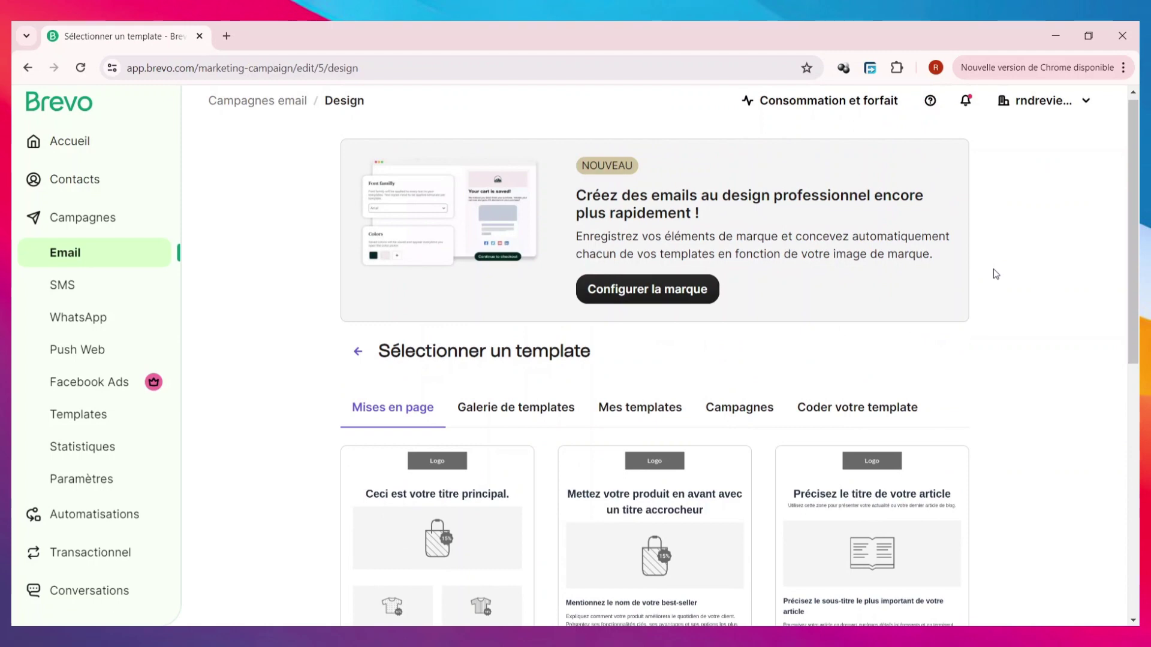
pyautogui.scroll(-2, 994, 268)
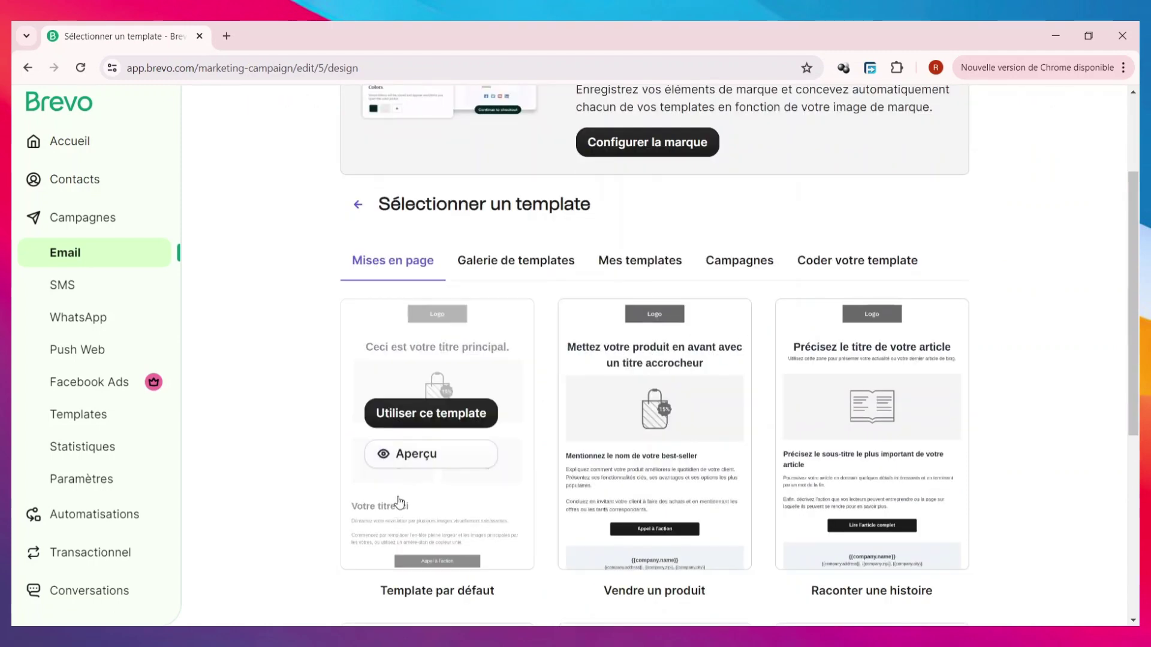
pyautogui.click(439, 415)
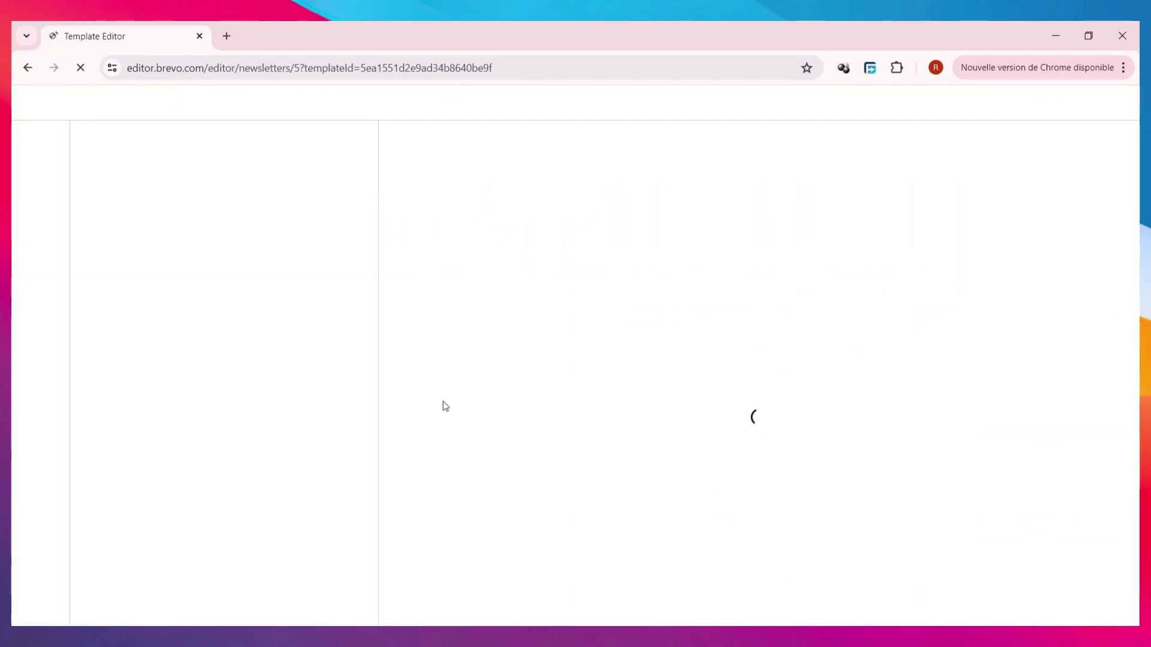
# - Close the 'Découvrez Sections' popup, select the logo block, and go to 'Configurer la marque'
pyautogui.scroll(-8, 657, 344)
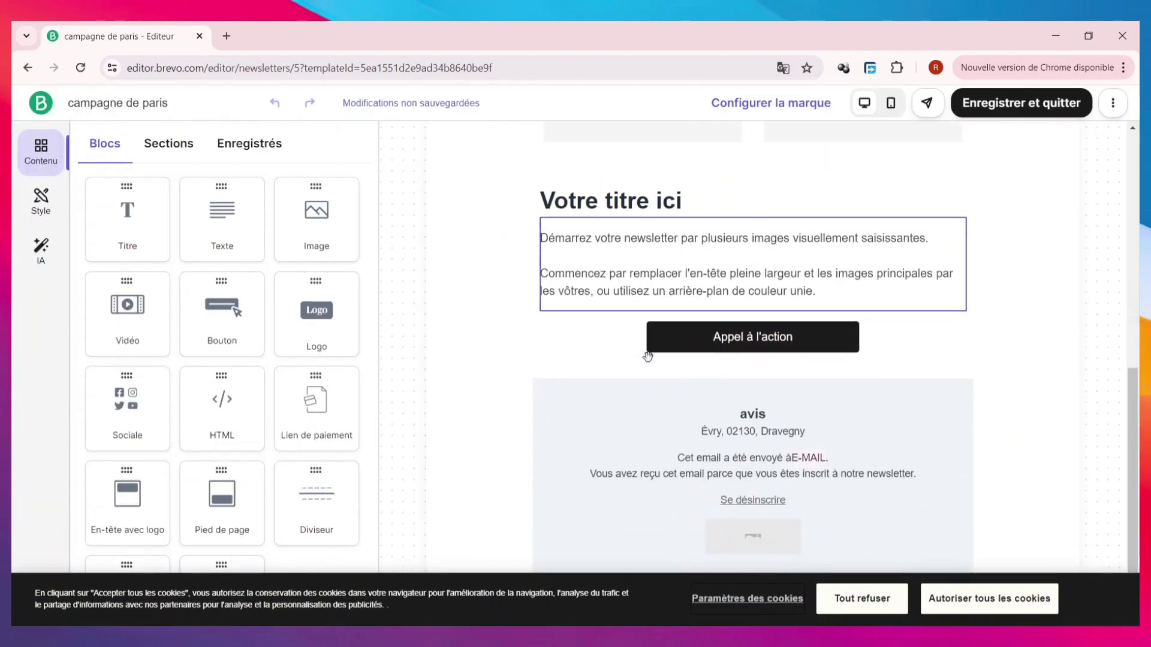
pyautogui.scroll(8, 648, 356)
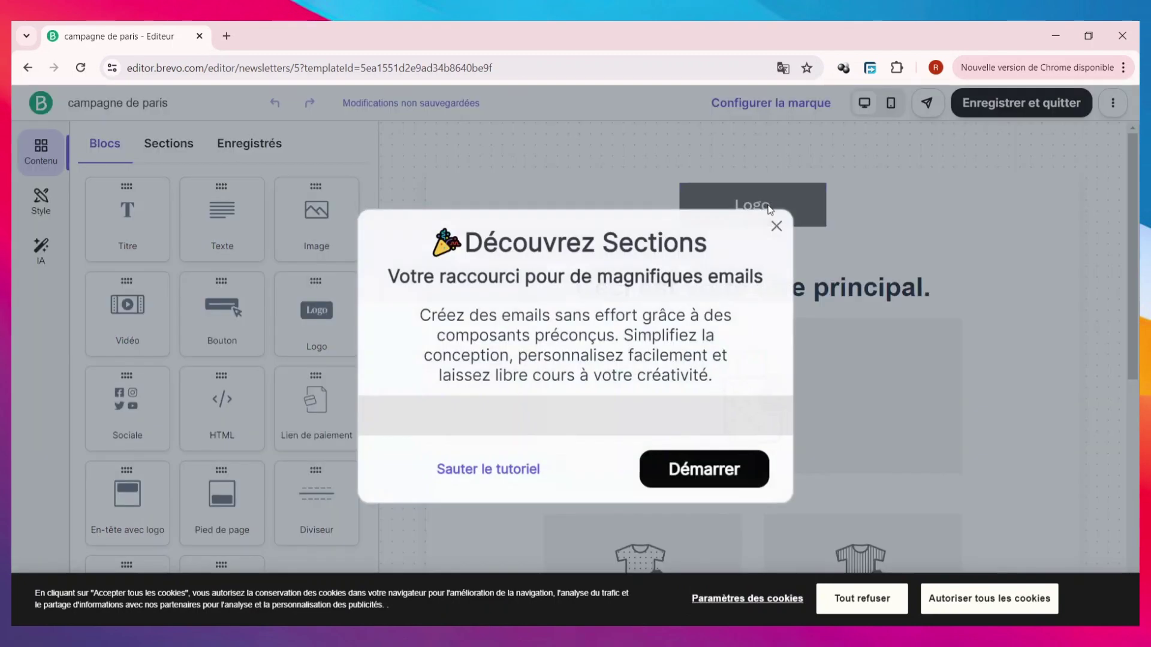
pyautogui.click(776, 155)
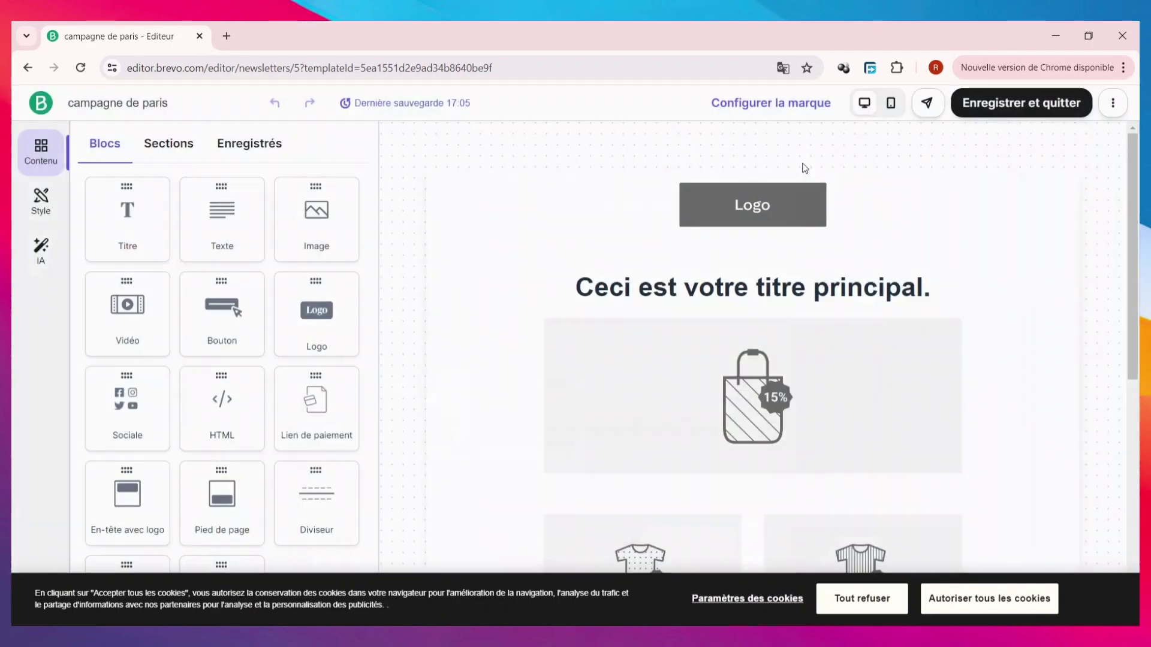
pyautogui.click(700, 205)
pyautogui.click(244, 548)
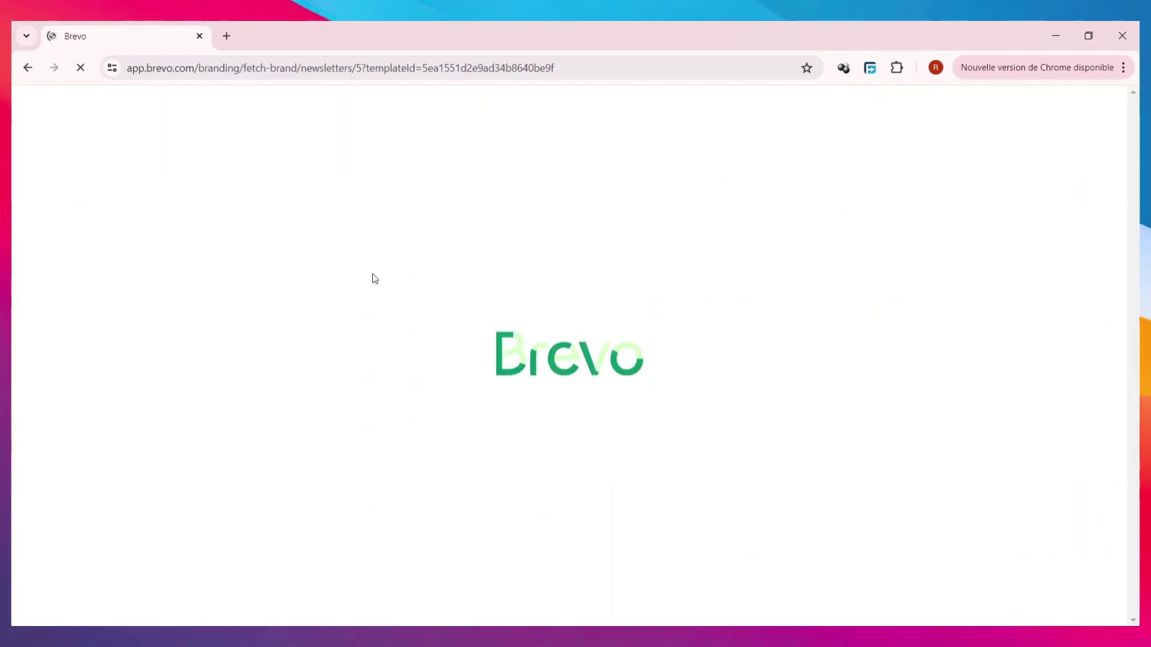
# - Paste the shop's website URL, extract its brand, and import the ADORA logo and colours
pyautogui.rightClick(166, 299)
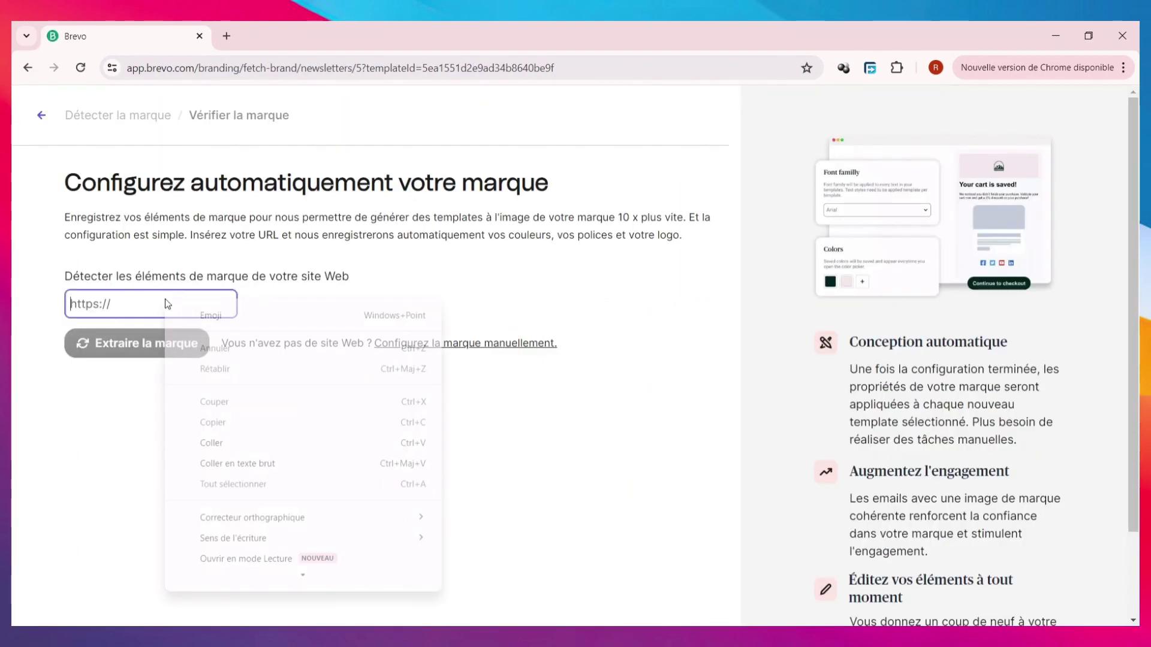
pyautogui.click(244, 442)
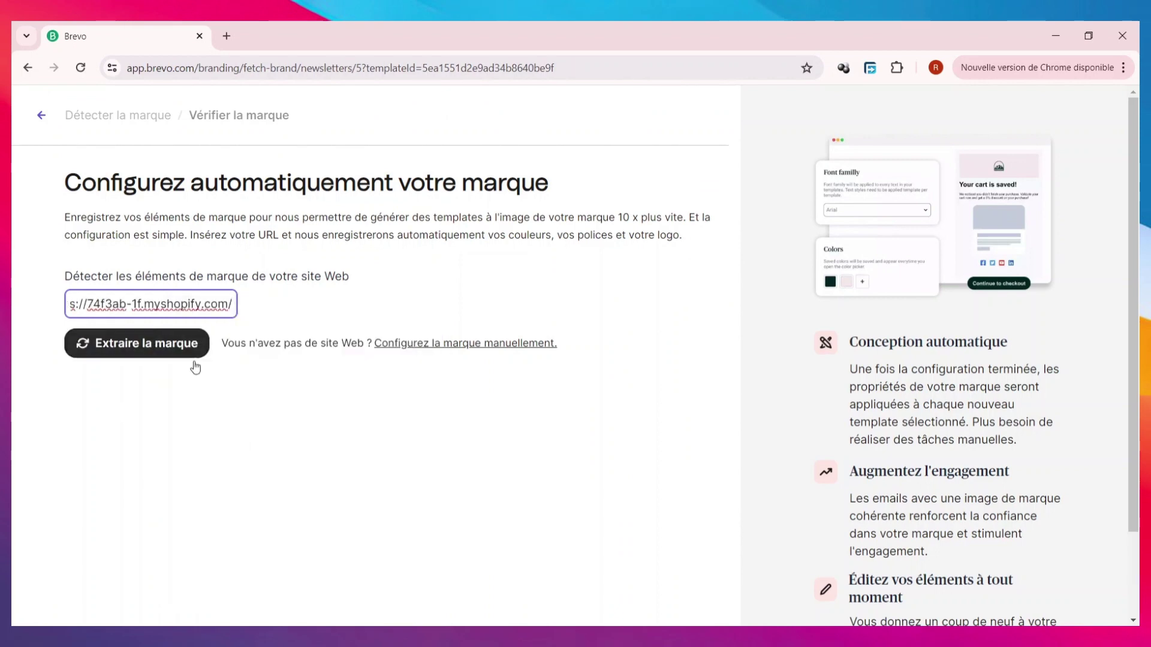
pyautogui.click(124, 352)
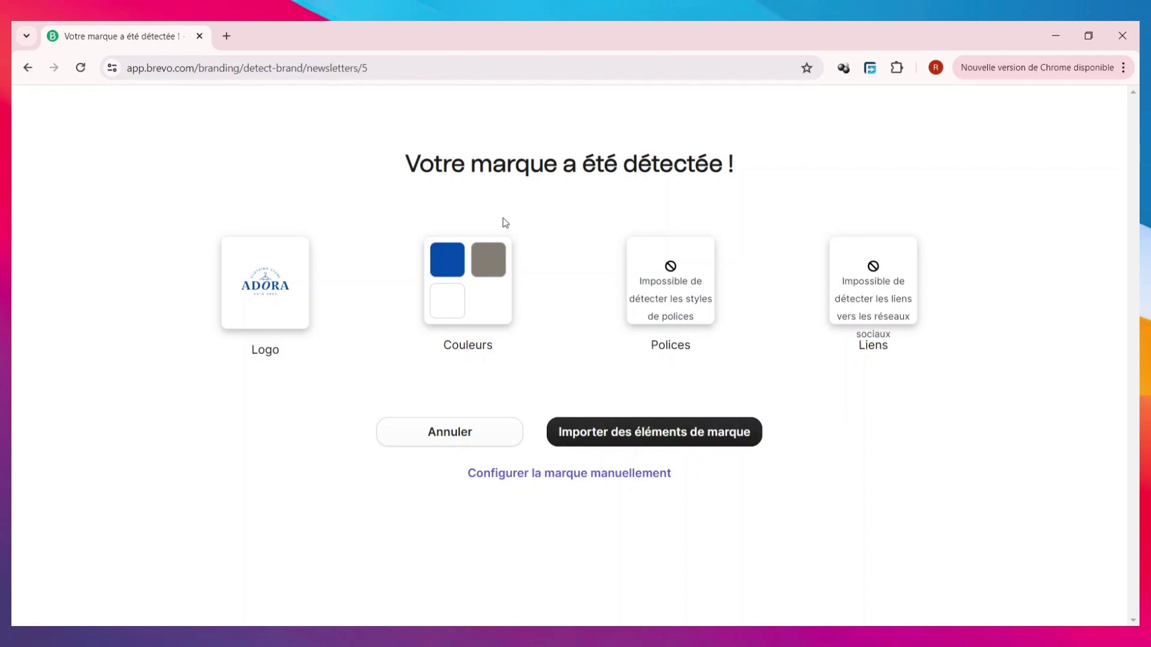
pyautogui.click(617, 432)
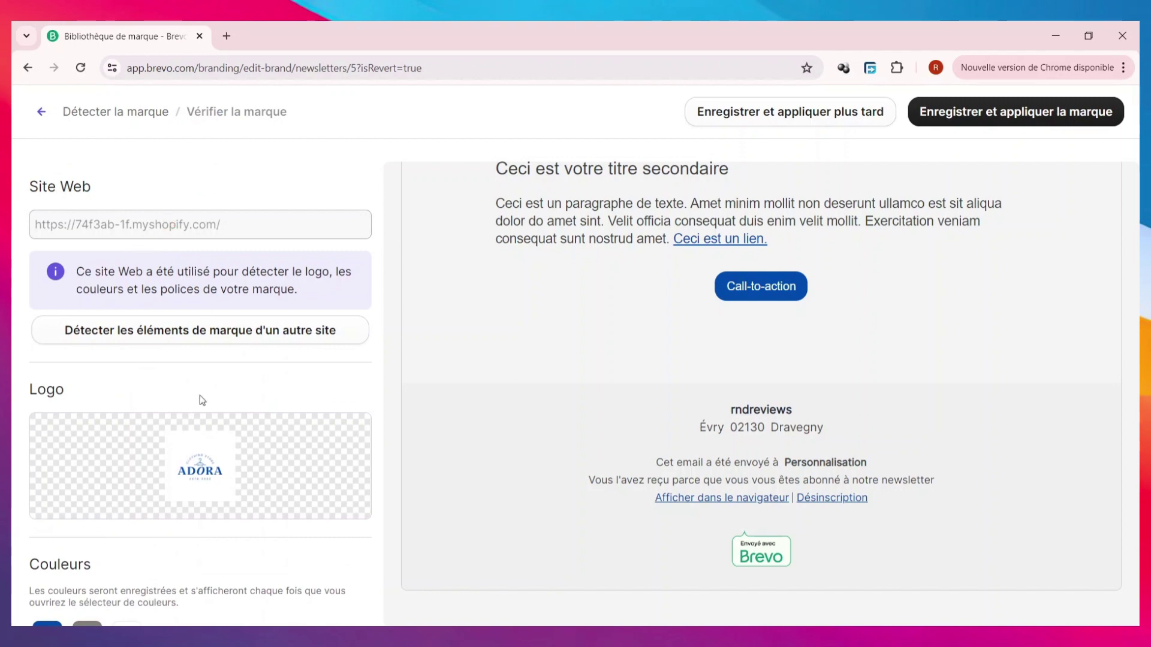
# - Set the brand's heading font to Palatino
pyautogui.moveTo(132, 420)
pyautogui.scroll(-1, 155, 426)
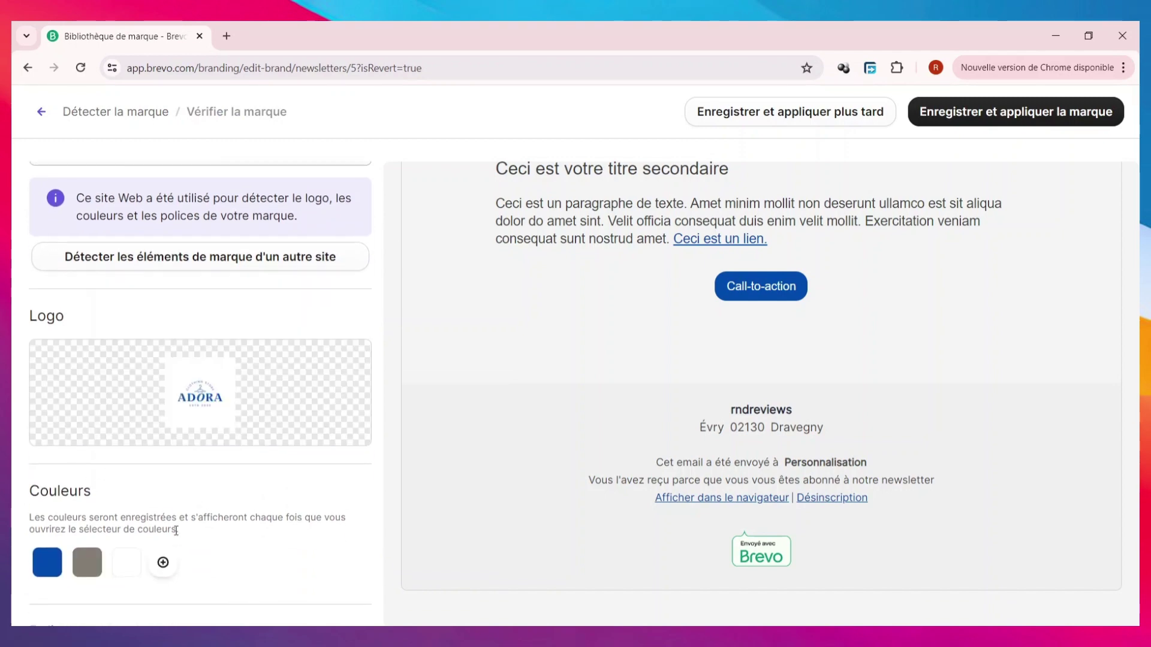
pyautogui.scroll(-1, 43, 468)
pyautogui.scroll(-2, 142, 476)
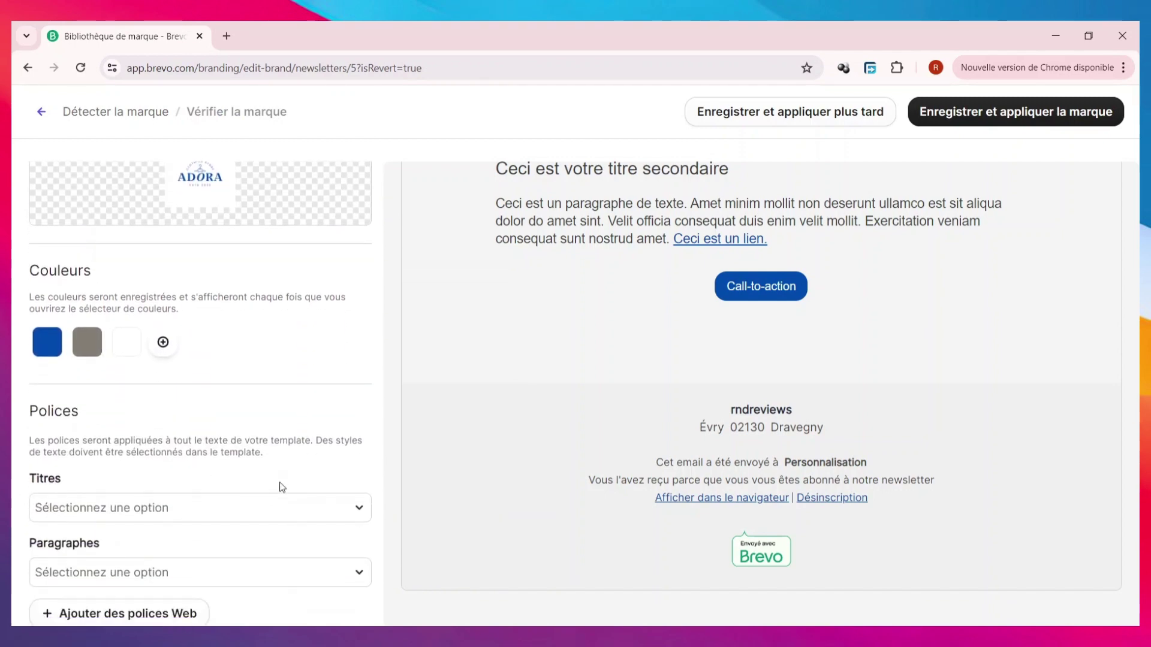
pyautogui.click(270, 510)
pyautogui.scroll(-2, 197, 272)
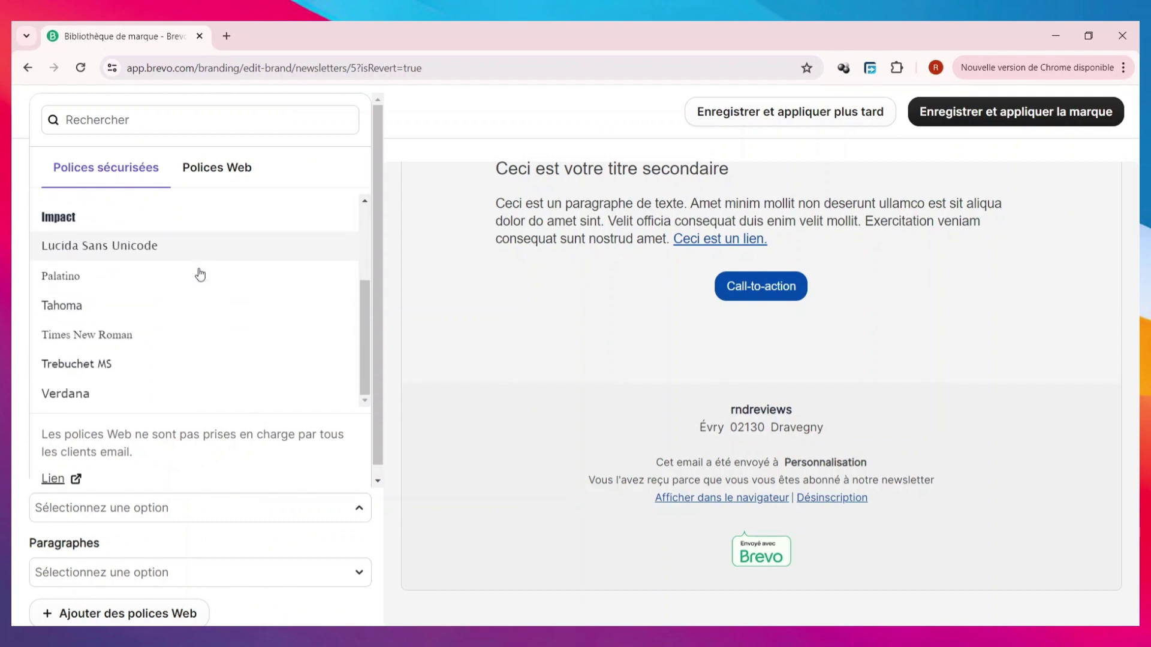
pyautogui.scroll(2, 150, 303)
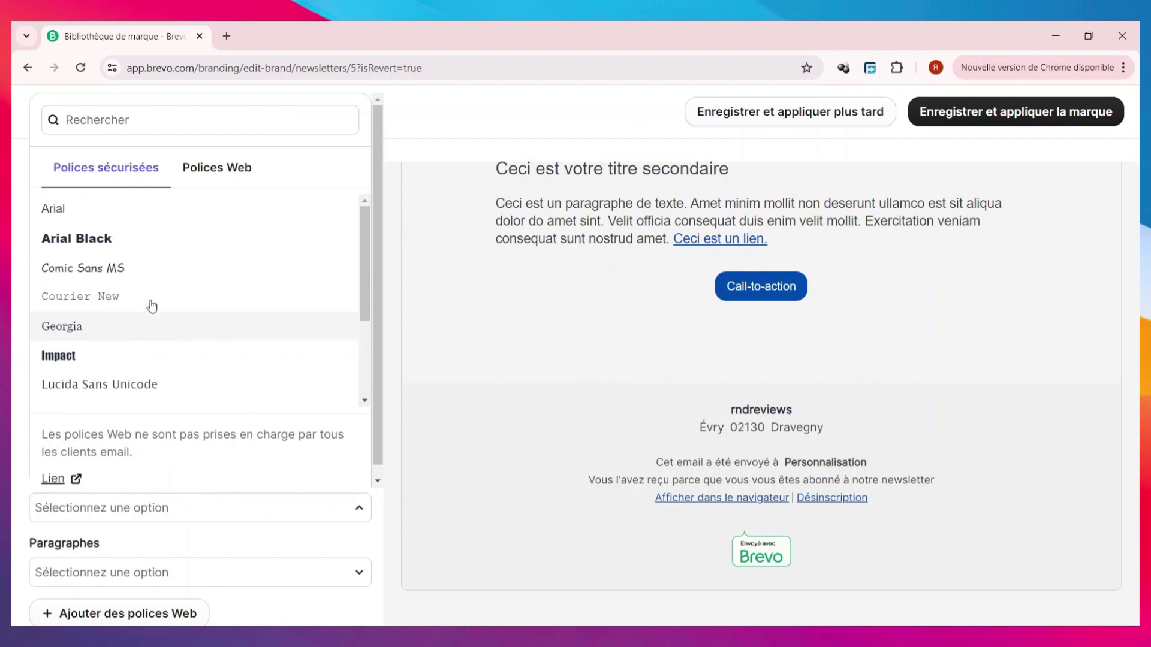
pyautogui.scroll(-2, 150, 304)
pyautogui.scroll(2, 146, 259)
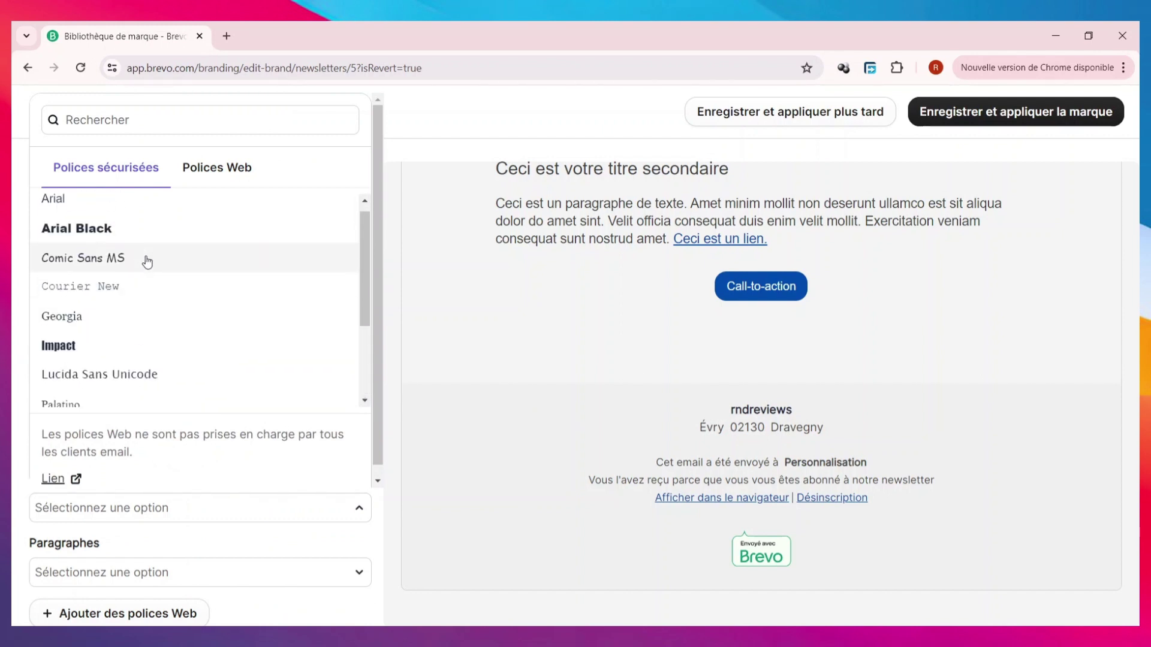
pyautogui.scroll(-2, 123, 293)
pyautogui.click(120, 290)
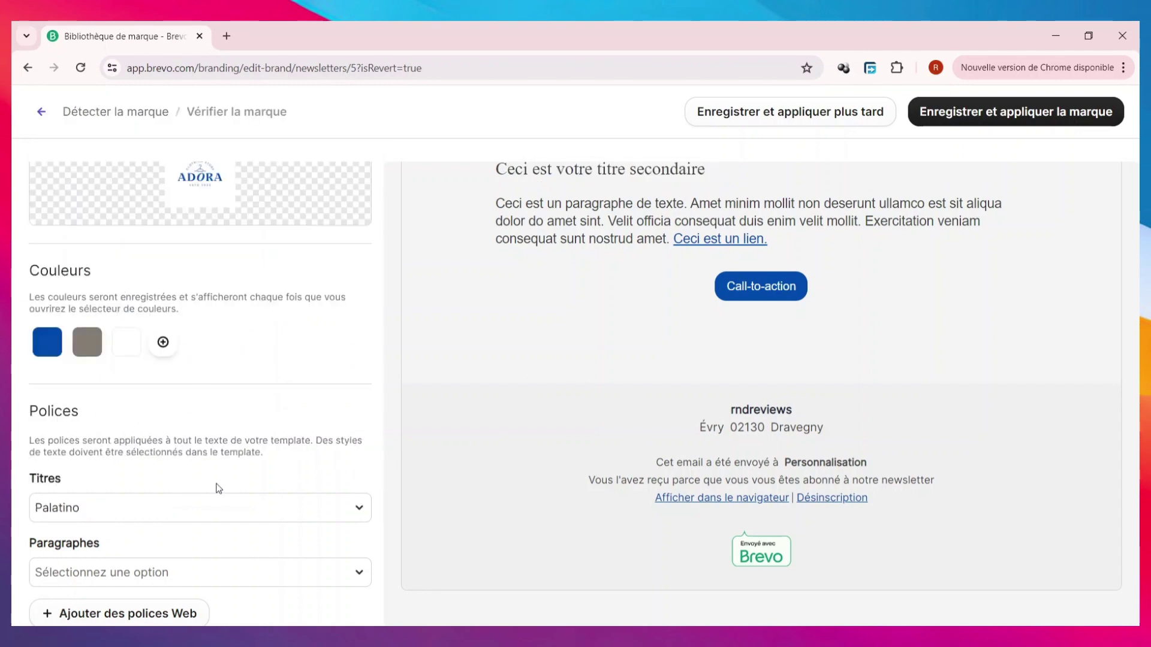
# - Set the brand's paragraph font to Georgia
pyautogui.scroll(-3, 217, 482)
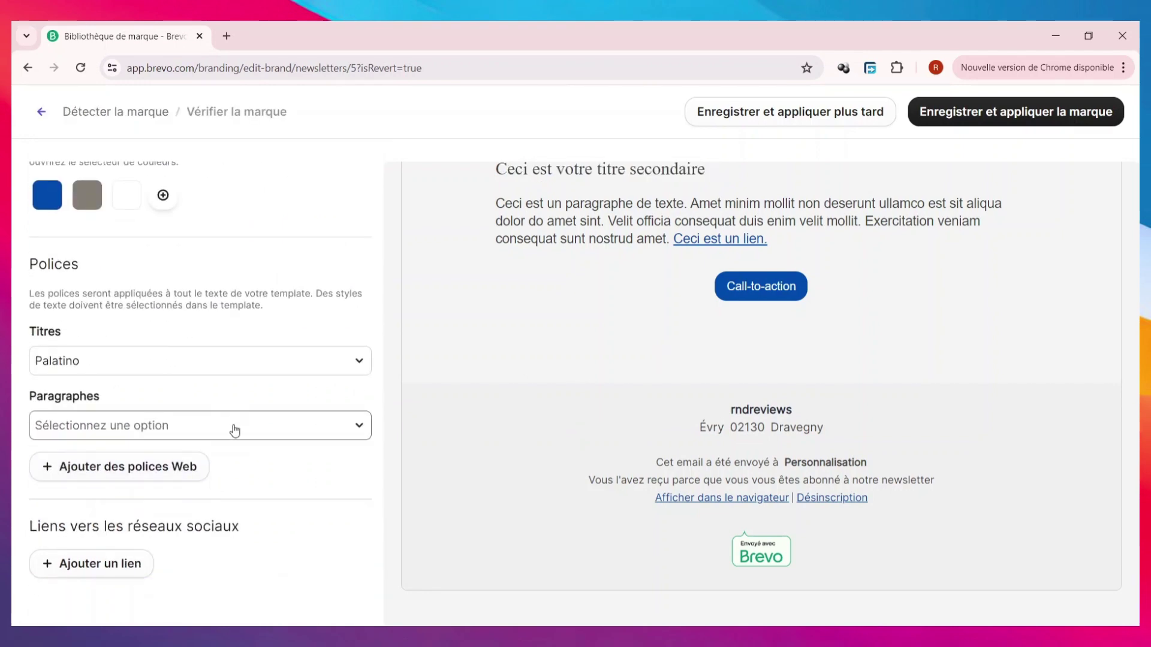
pyautogui.click(233, 428)
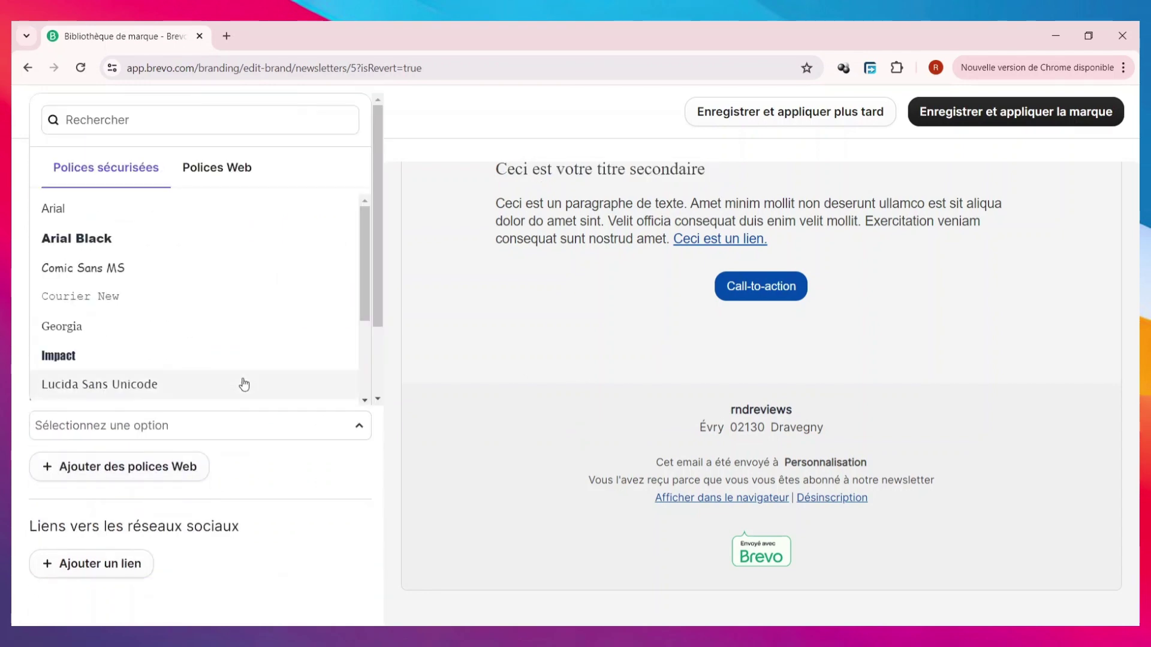
pyautogui.click(124, 325)
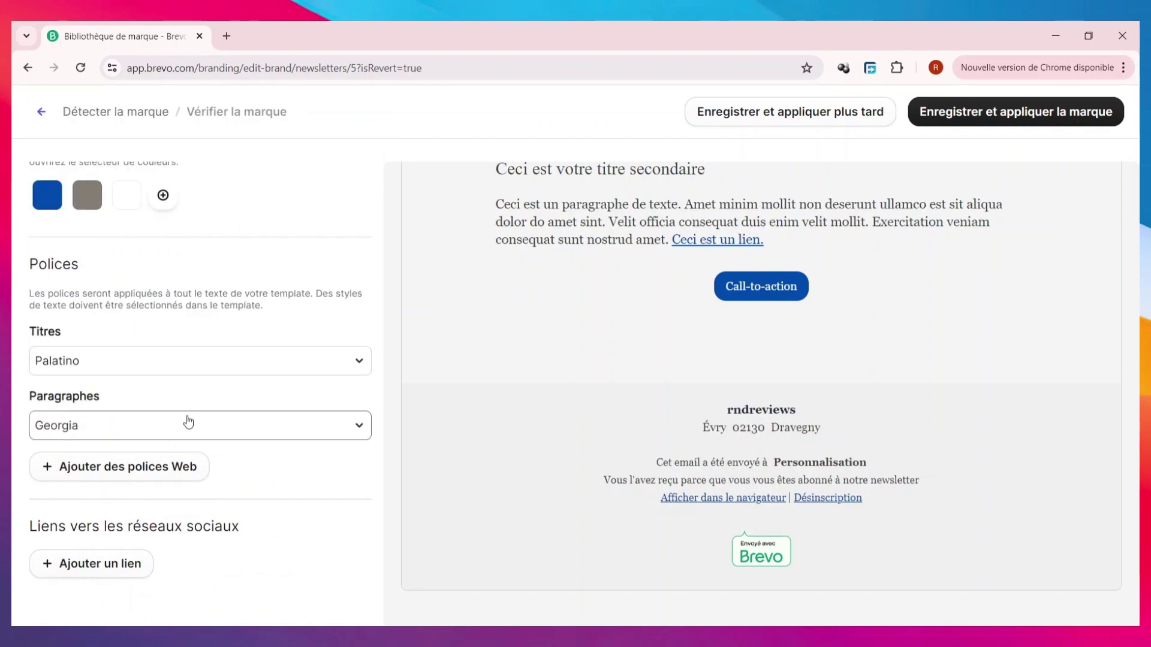
# - Add a Telegram social link with the address TELEGRAM.COM
pyautogui.click(108, 570)
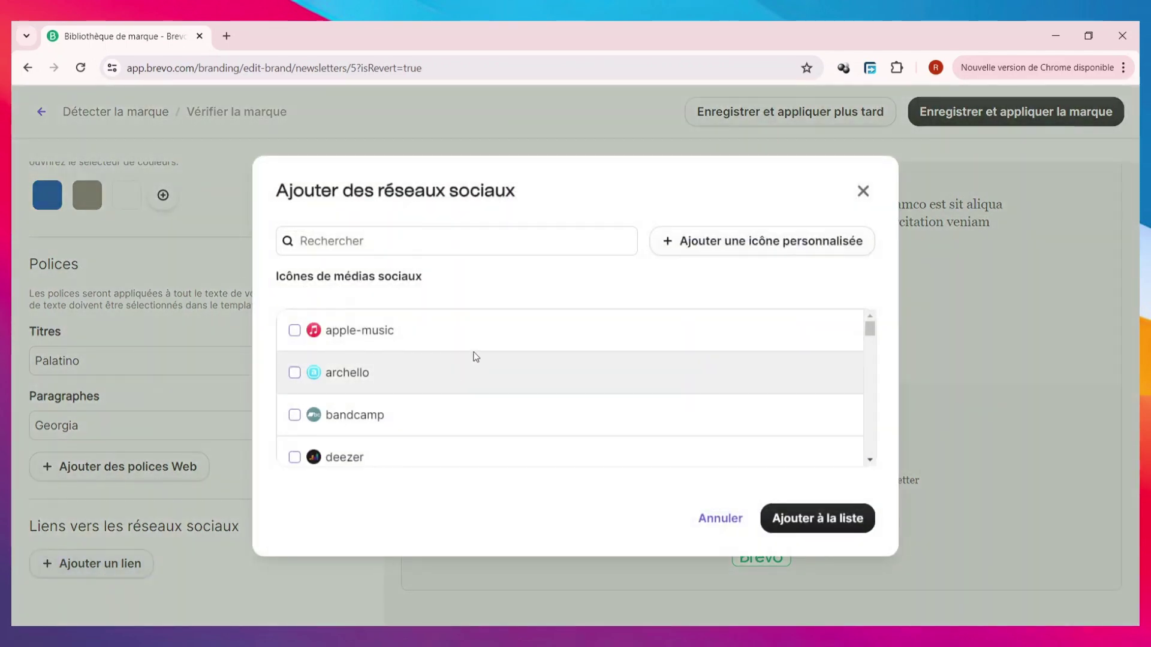
pyautogui.scroll(-5, 447, 378)
pyautogui.scroll(5, 460, 370)
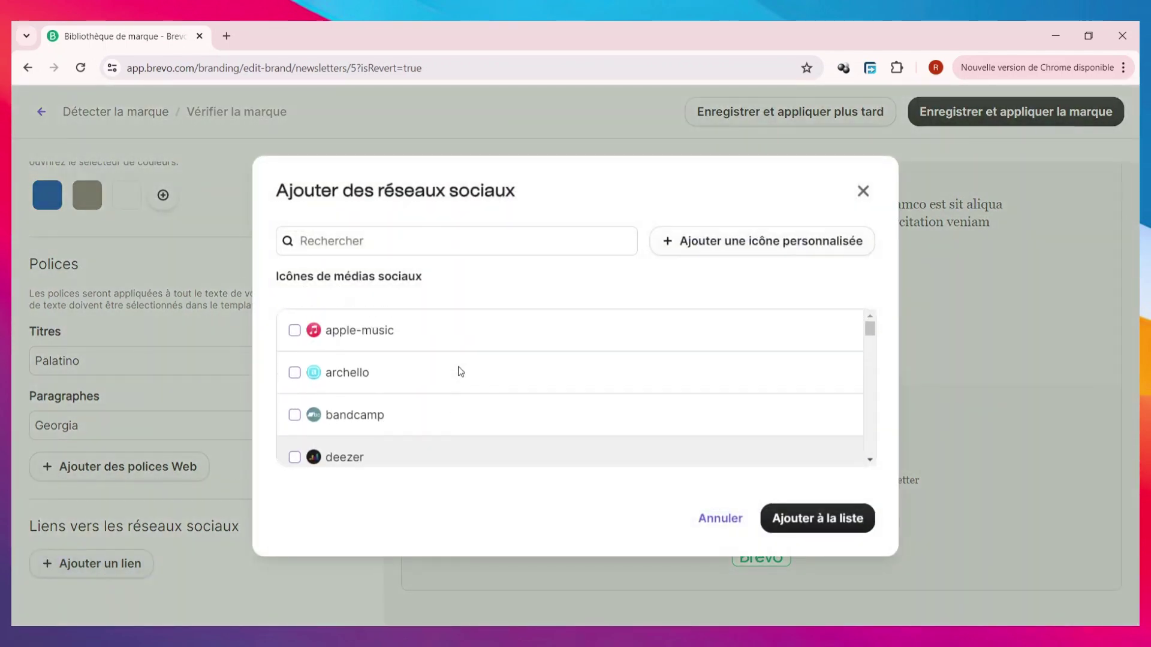
pyautogui.scroll(-6, 456, 371)
pyautogui.scroll(-10, 450, 371)
pyautogui.scroll(2, 450, 371)
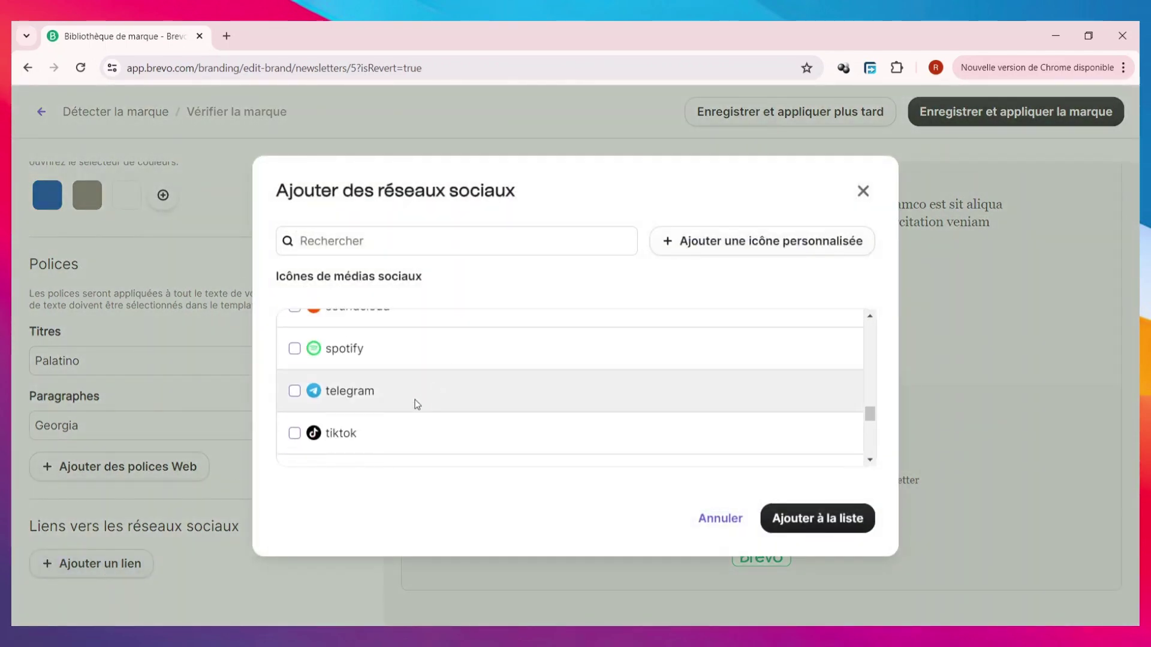
pyautogui.click(294, 391)
pyautogui.click(815, 521)
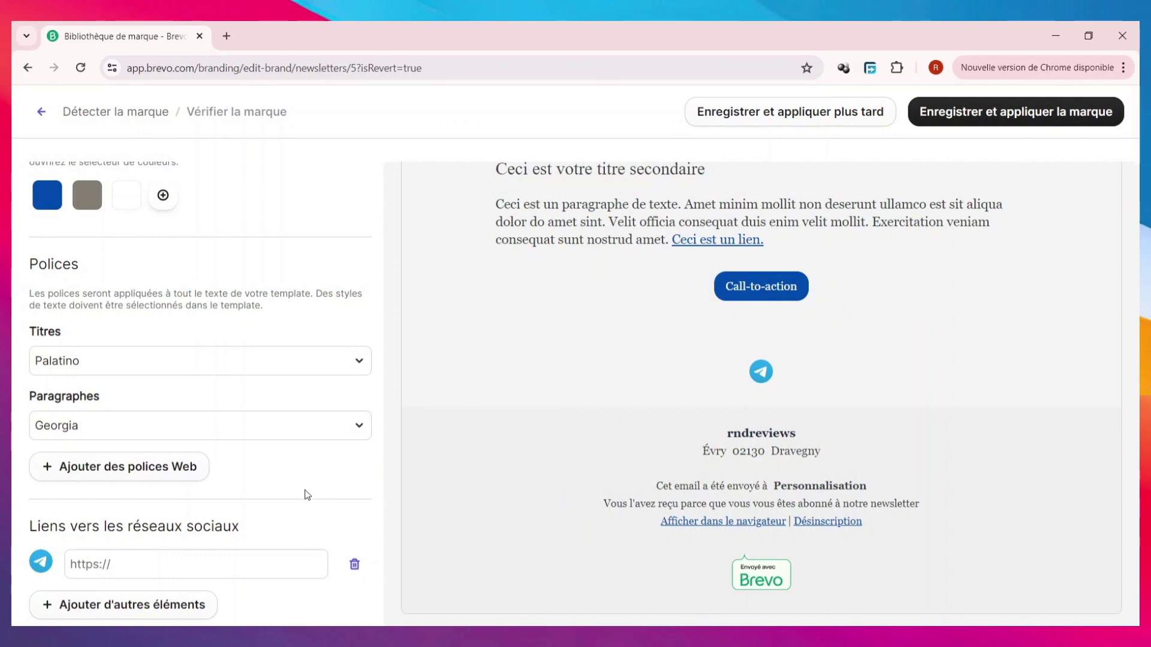
pyautogui.click(240, 568)
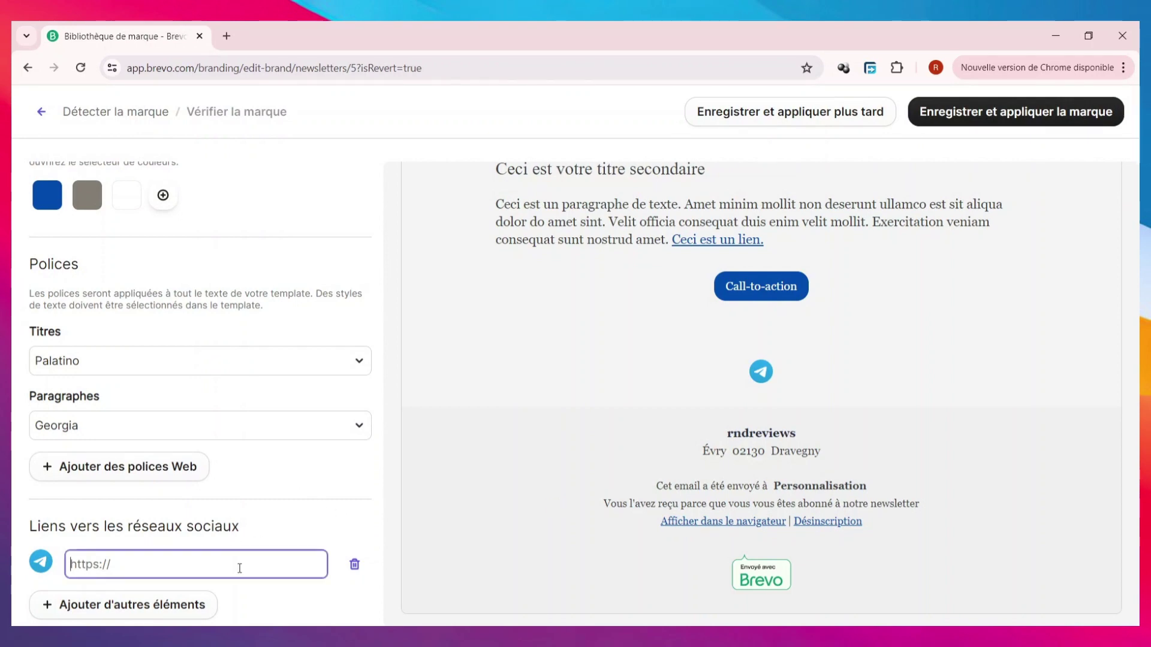
pyautogui.write('TELEGRAM.COM')
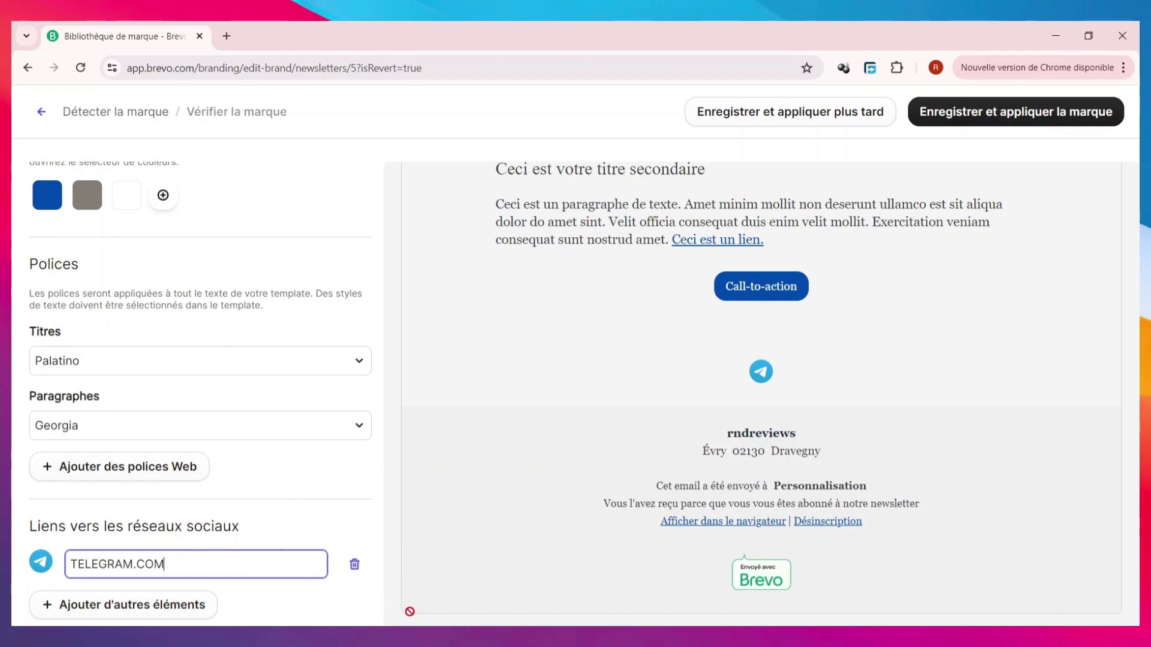
# - Save the brand and apply it to the template
pyautogui.scroll(8, 293, 500)
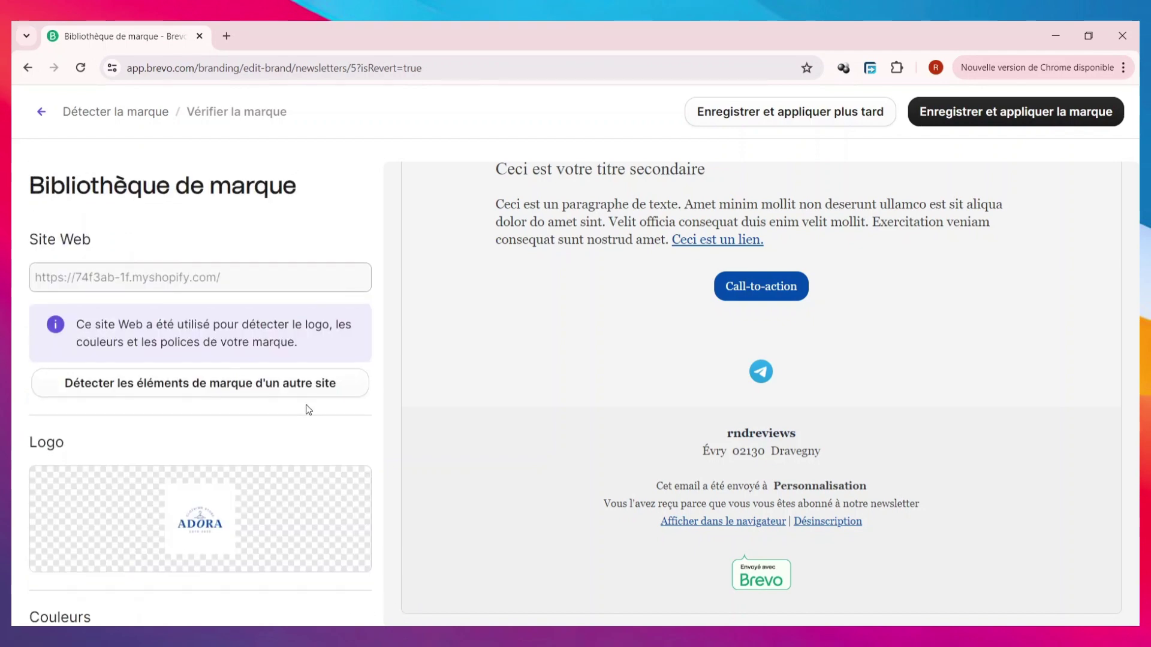
pyautogui.scroll(-10, 291, 357)
pyautogui.scroll(6, 803, 192)
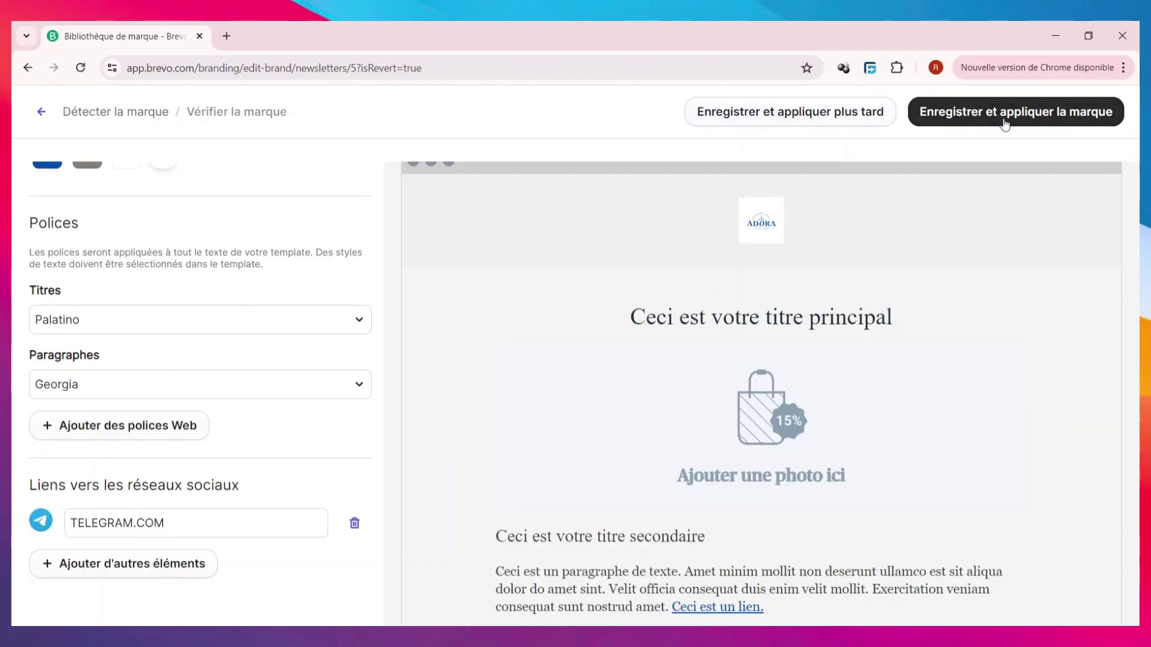
pyautogui.click(1005, 124)
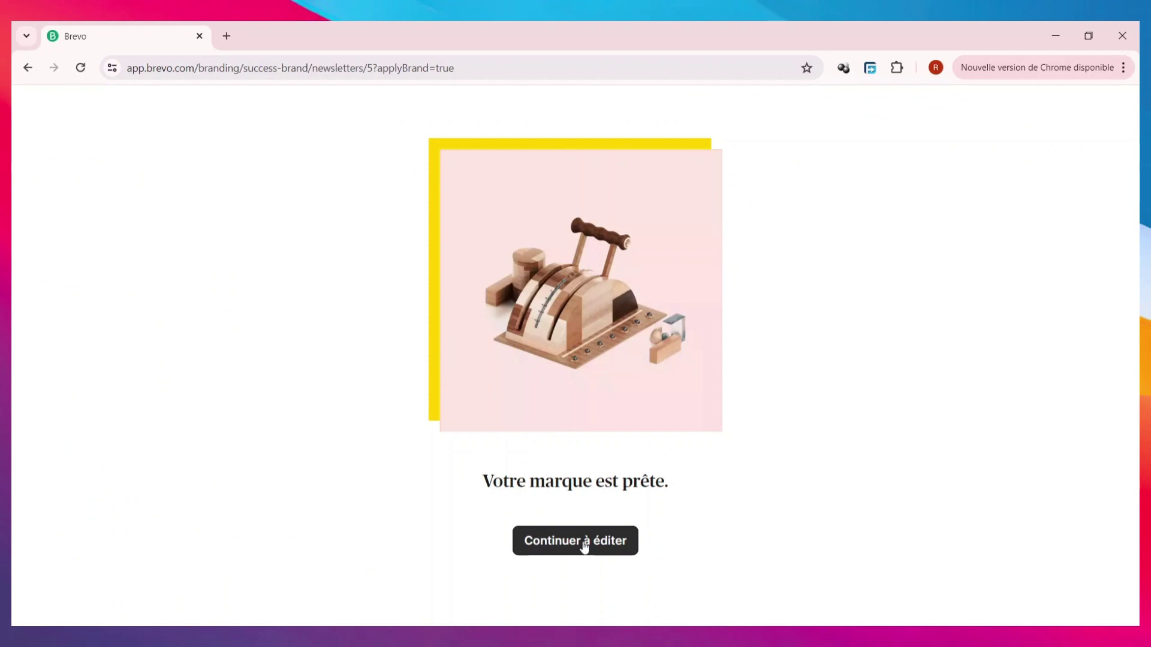
# - Back in the newsletter, replace the main headline with 'DES SOLDE EN RAFALES'
pyautogui.click(584, 547)
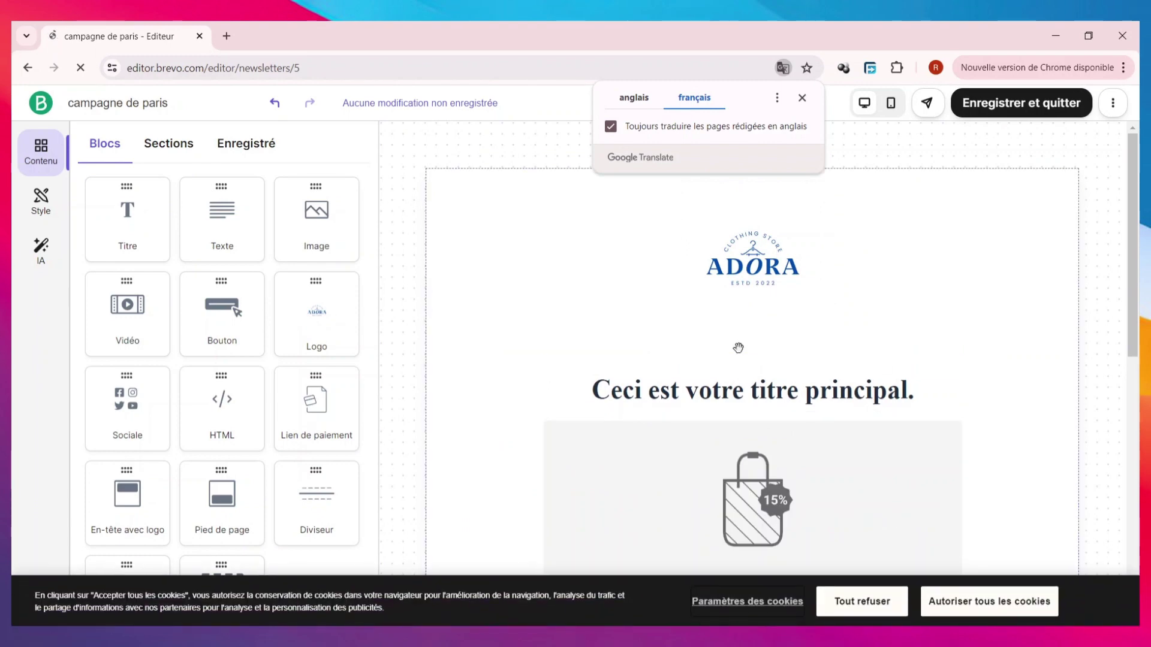
pyautogui.scroll(-8, 741, 345)
pyautogui.scroll(8, 738, 347)
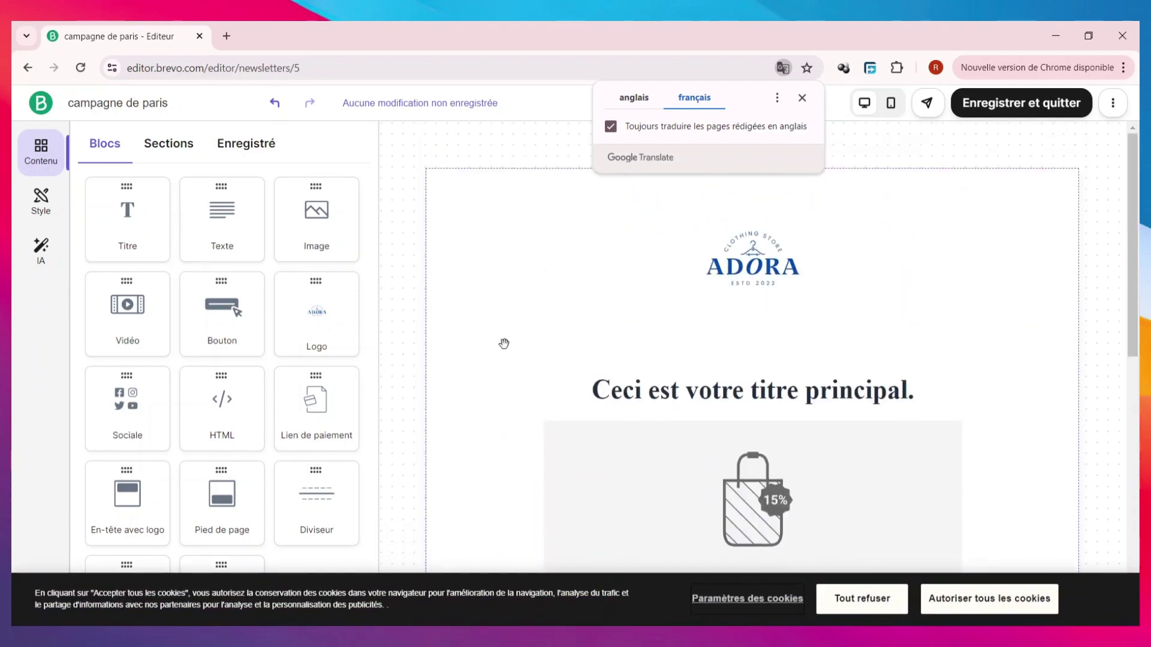
pyautogui.click(808, 395)
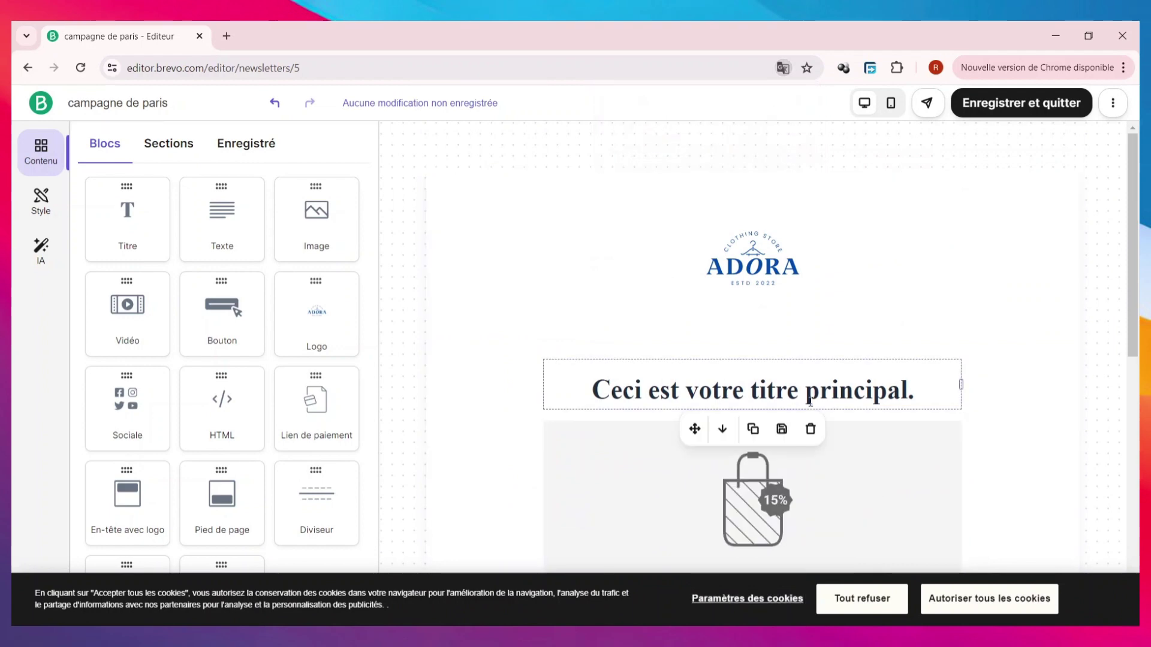
pyautogui.tripleClick(811, 398)
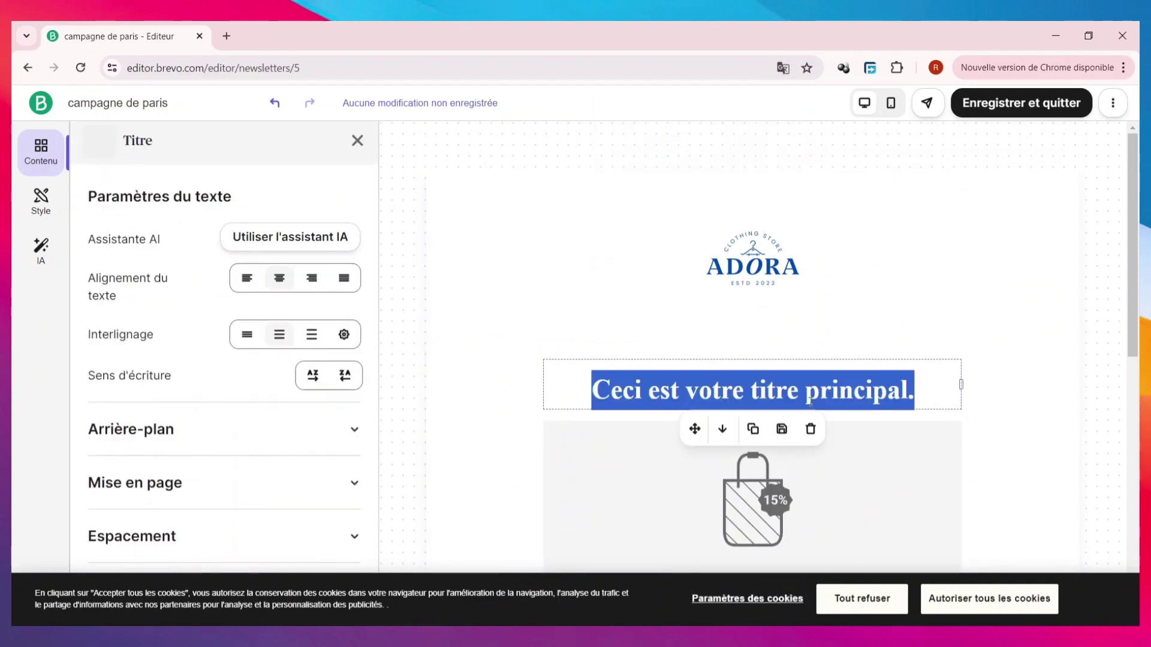
pyautogui.click(810, 400)
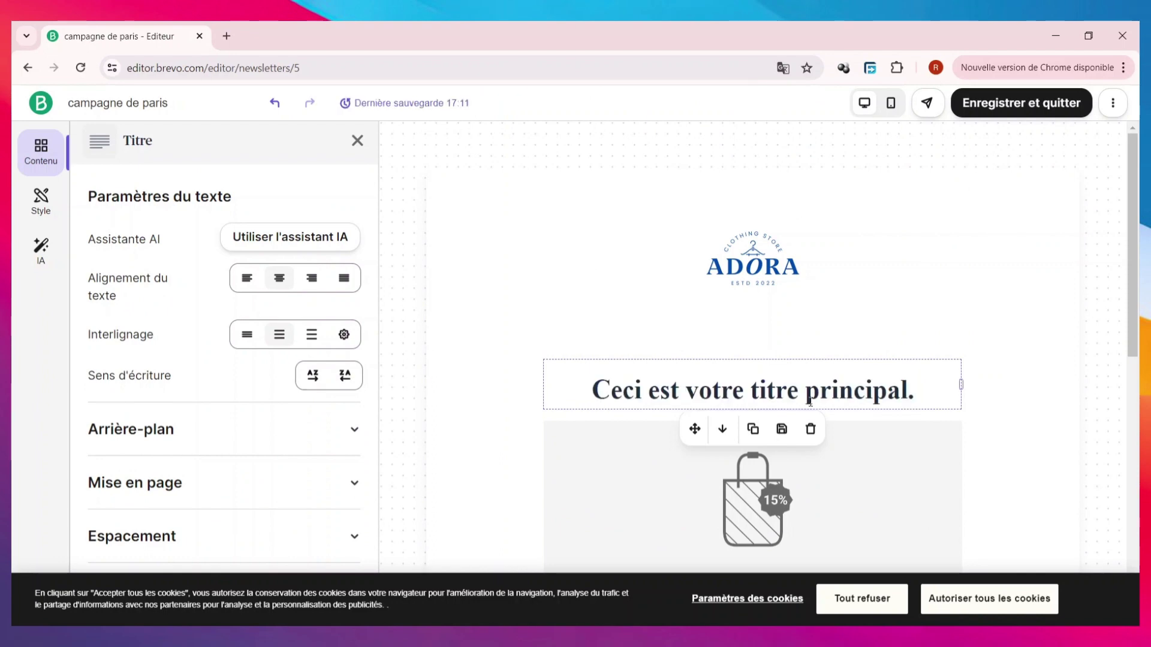
pyautogui.tripleClick(810, 400)
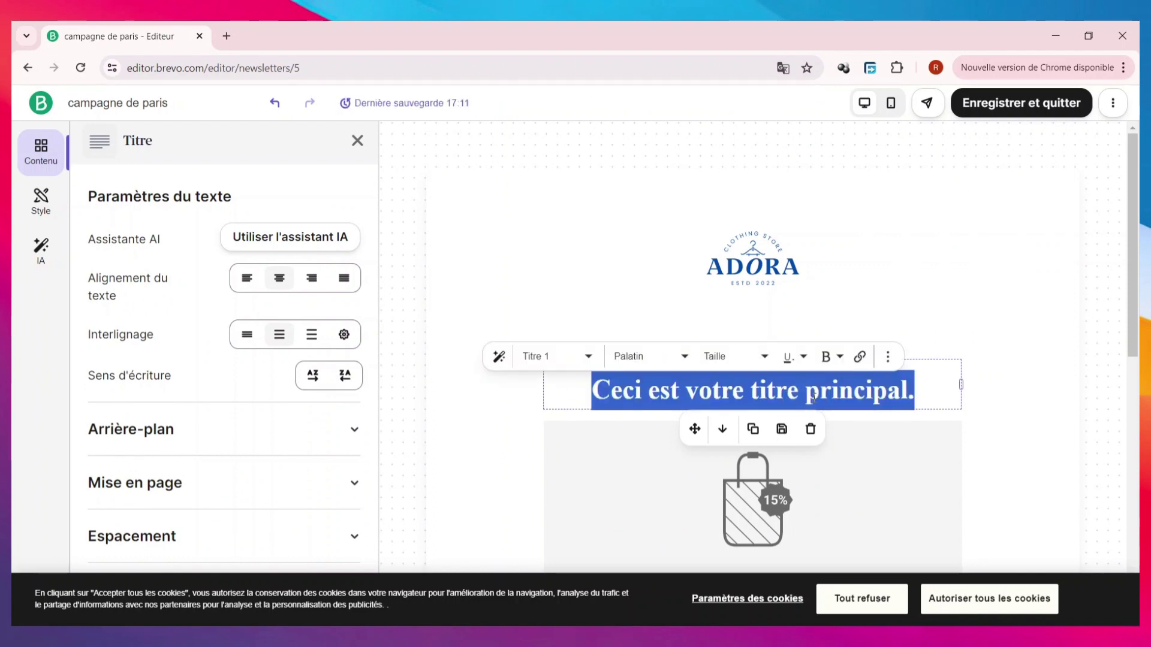
pyautogui.write('DES S')
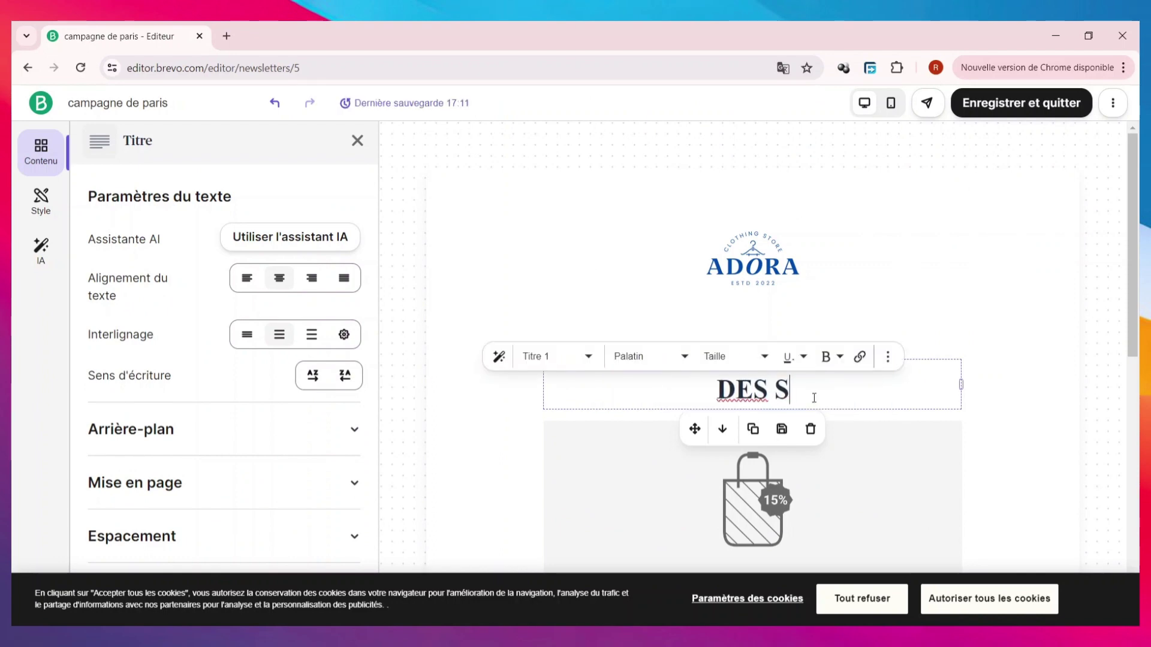
pyautogui.write('OLDE EN RAFALES')
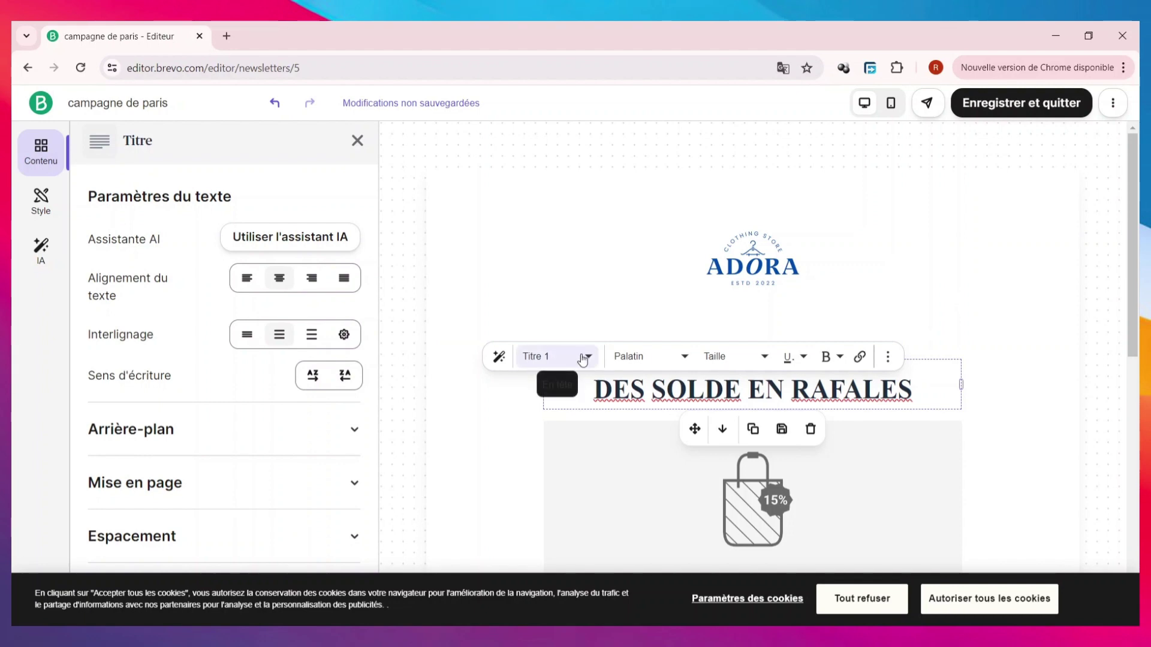
# - Choose a new font size for the headline from the Taille list
pyautogui.click(582, 358)
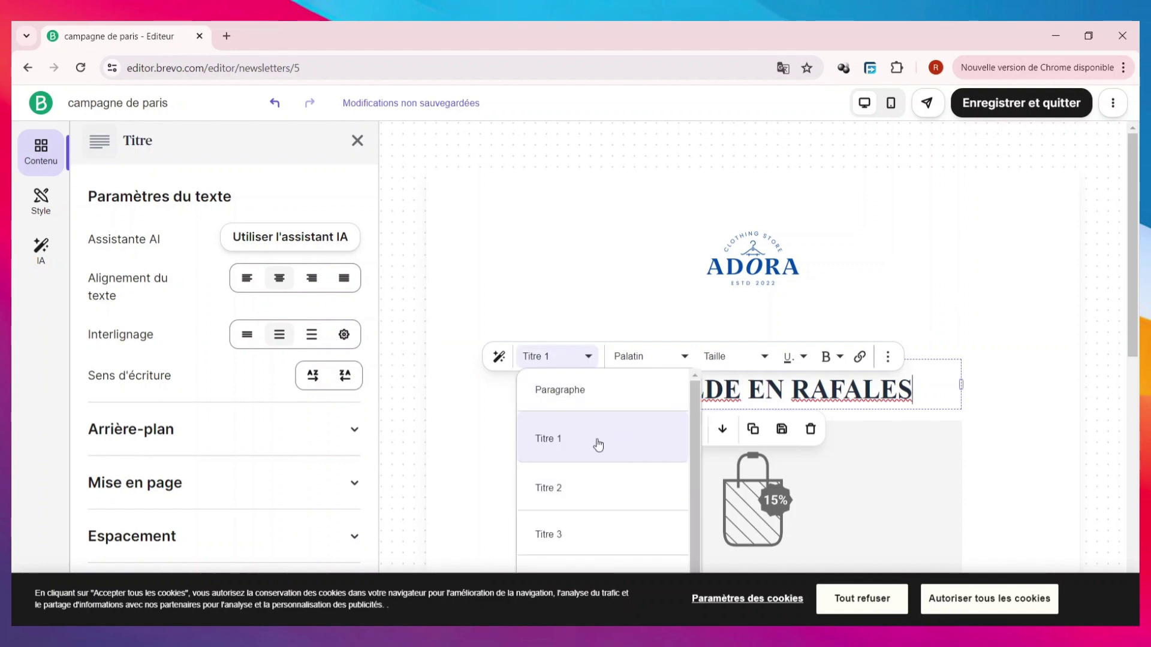
pyautogui.click(652, 360)
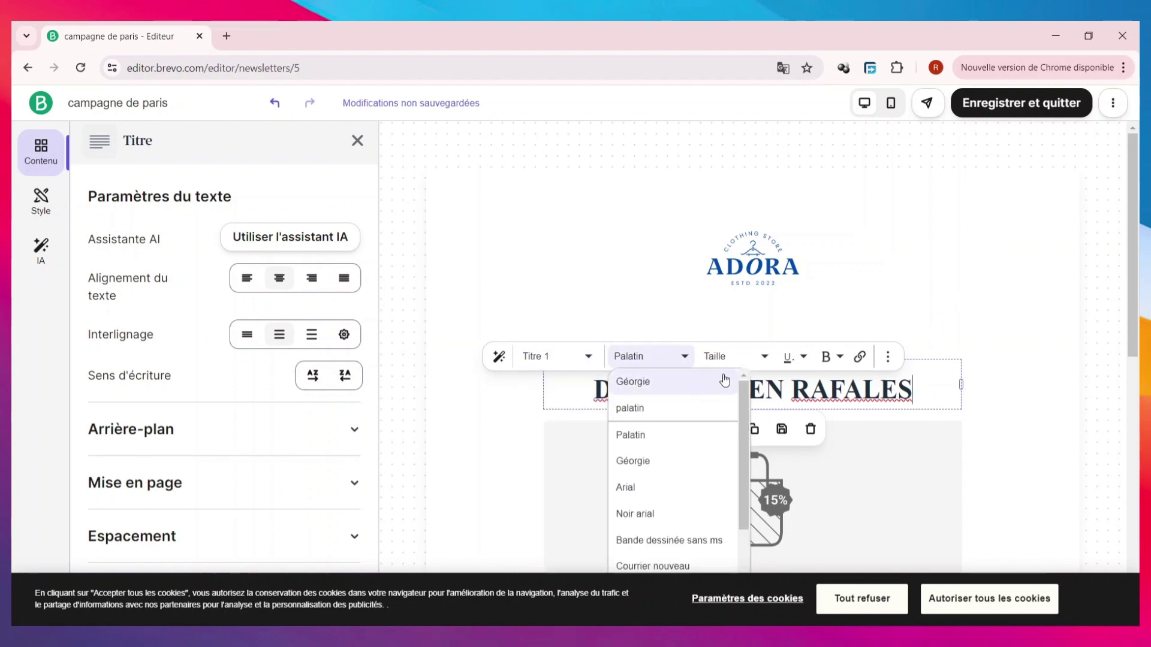
pyautogui.click(741, 384)
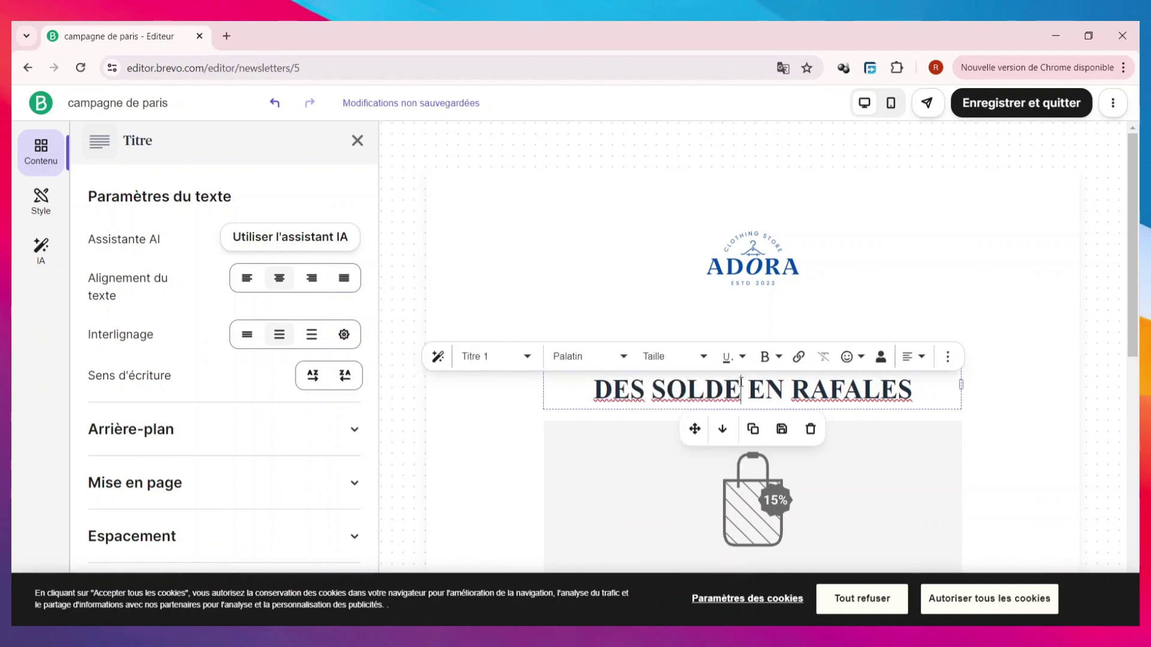
pyautogui.click(675, 358)
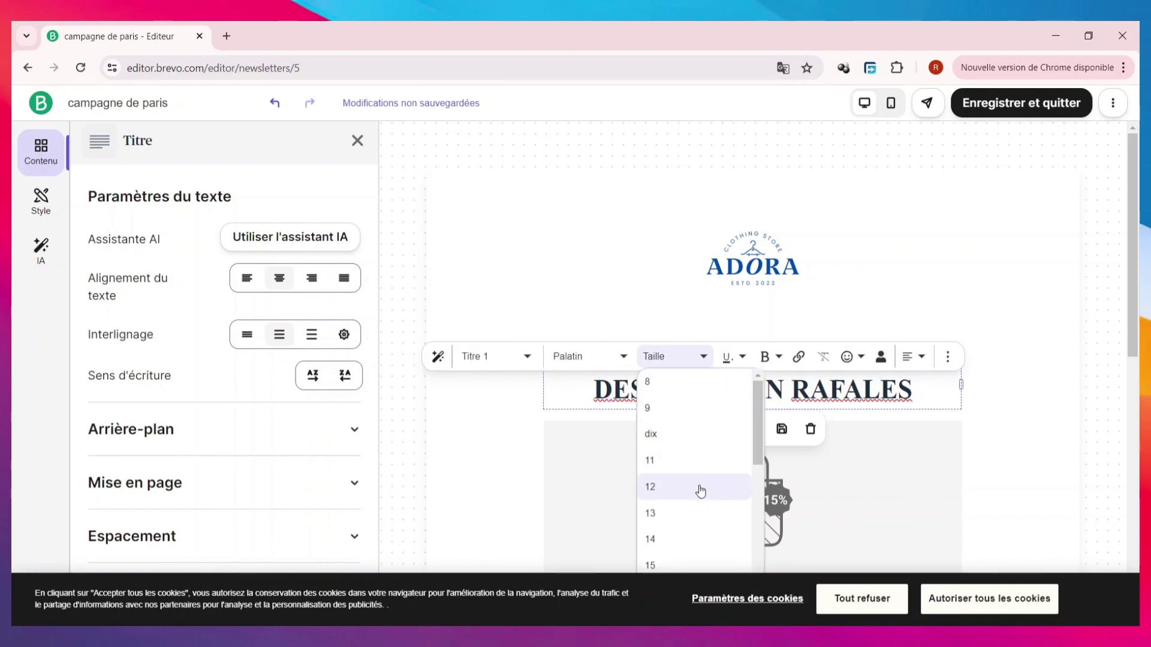
pyautogui.scroll(-3, 701, 490)
pyautogui.click(676, 483)
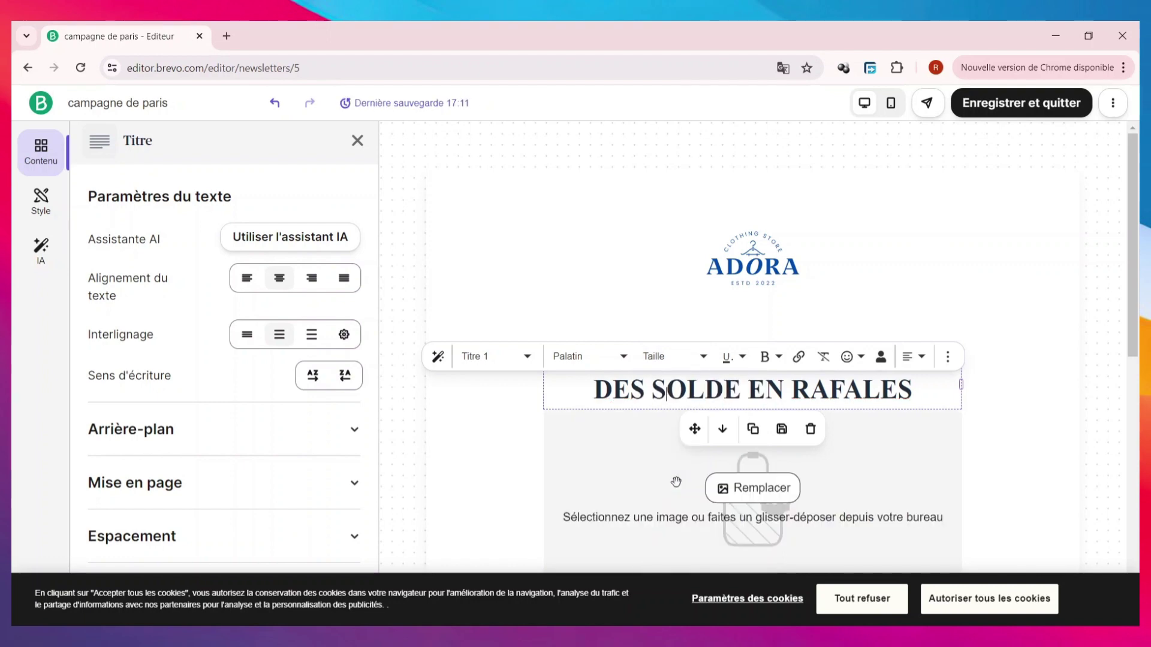
pyautogui.scroll(-2, 801, 365)
# - Replace the bag image below the headline with the HAUT_3_jpg shirts-and-shoes photo
pyautogui.click(801, 365)
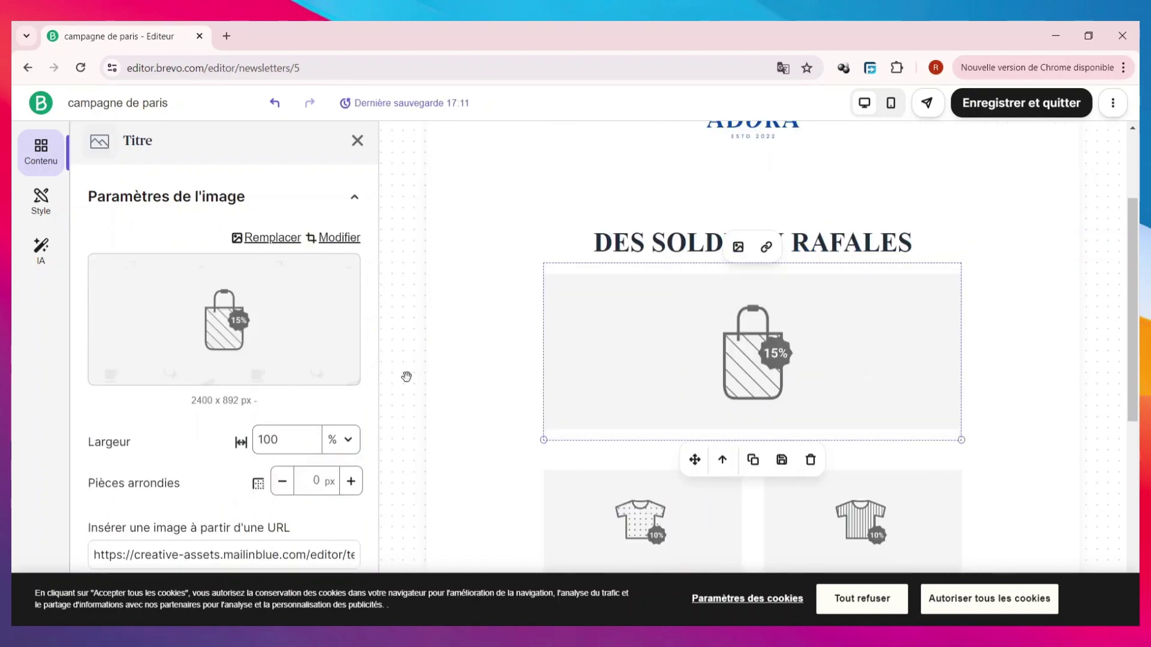
pyautogui.click(239, 321)
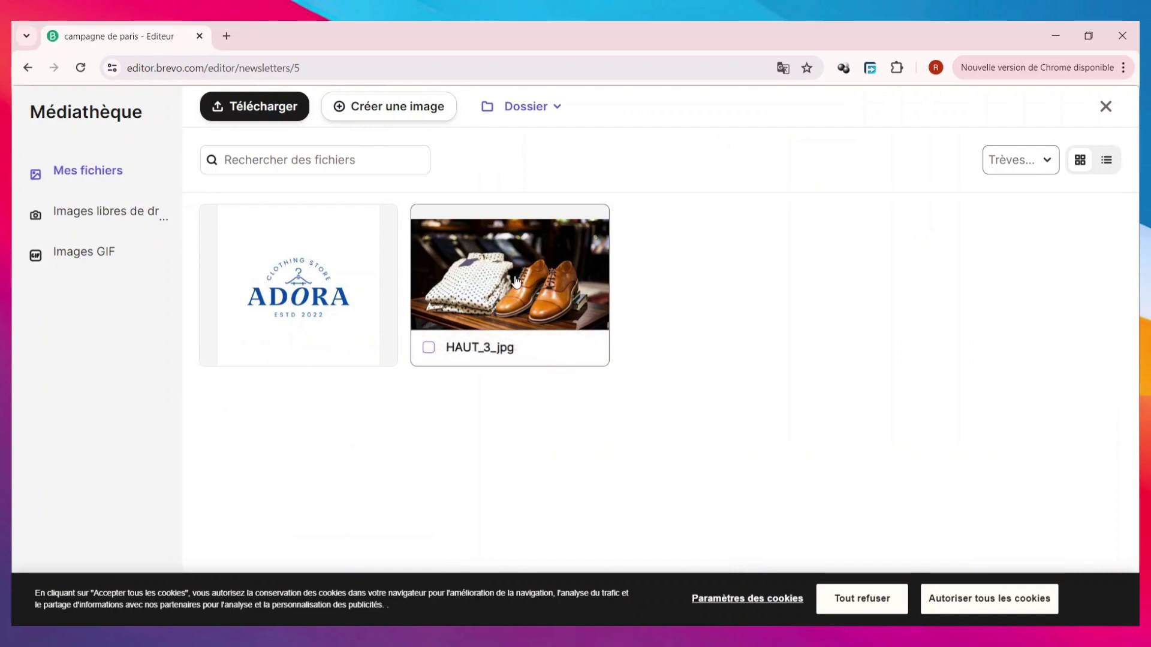
pyautogui.click(515, 280)
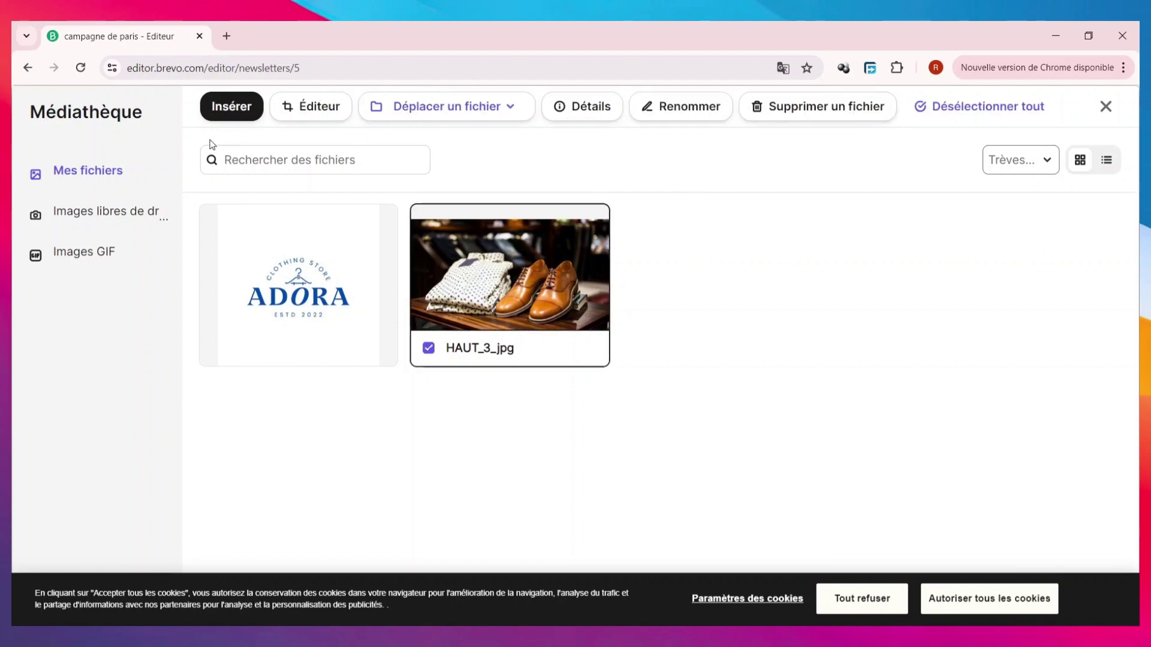
pyautogui.click(232, 119)
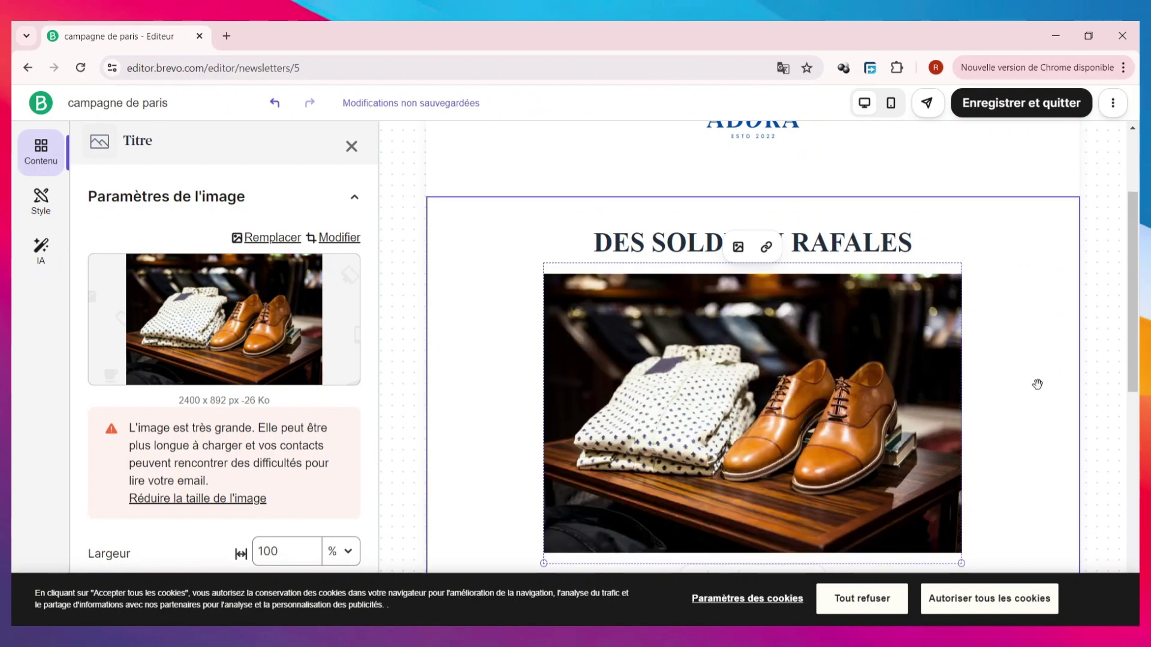
pyautogui.scroll(-3, 1043, 367)
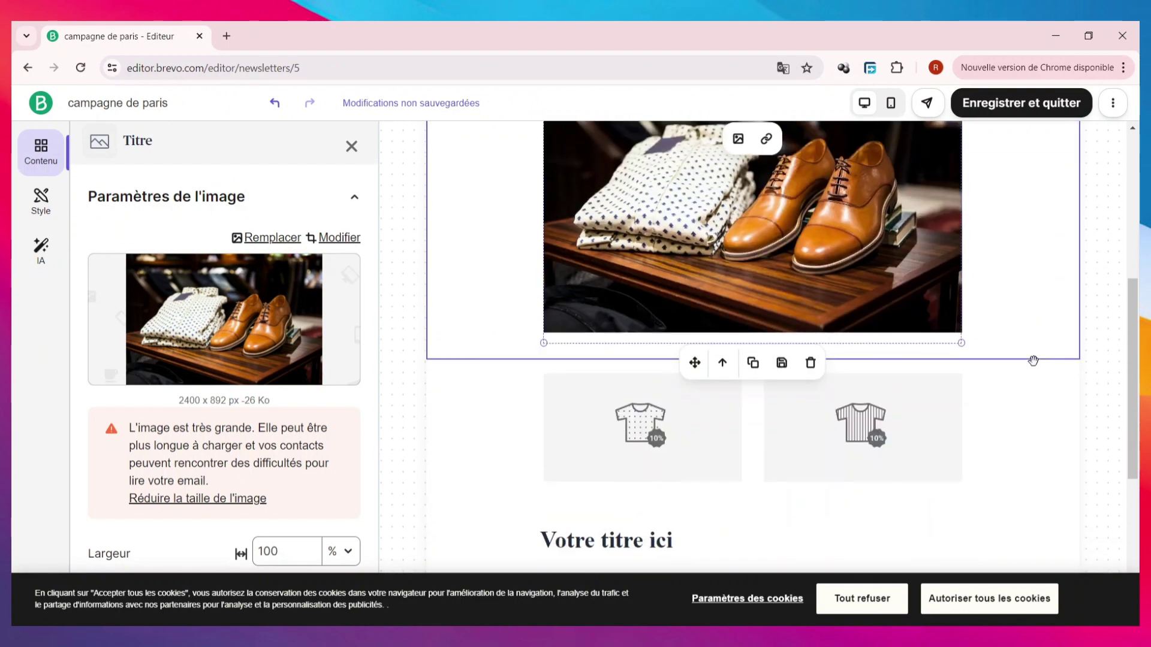
# - Upload HAUT 1 and place it in the left small image slot
pyautogui.click(619, 430)
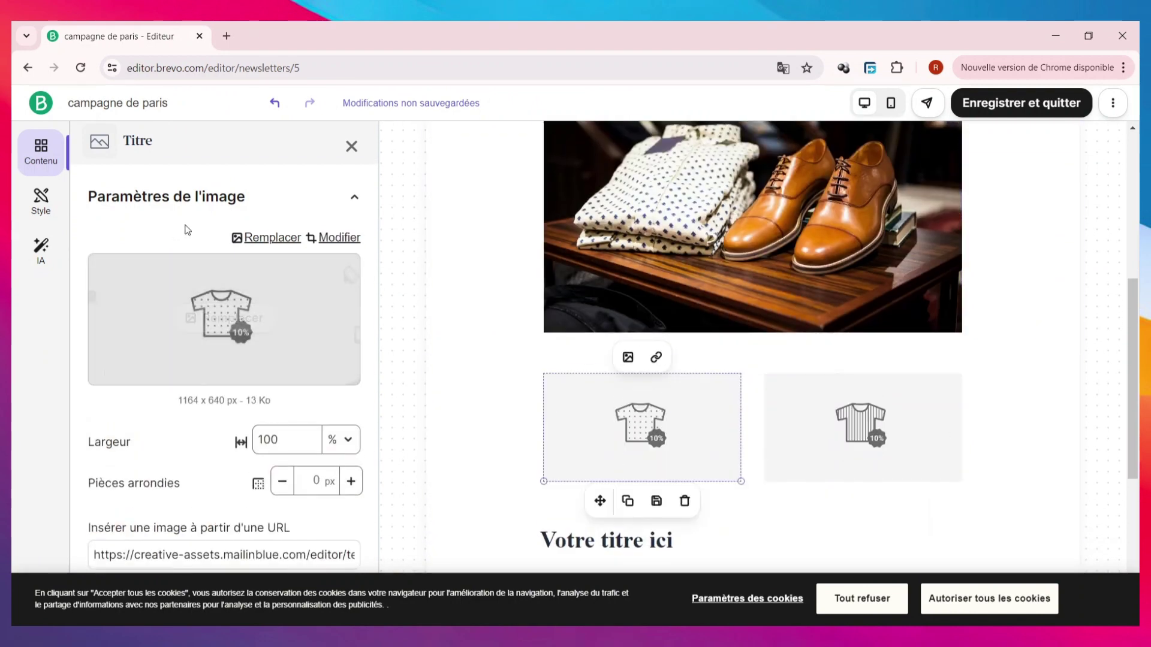
pyautogui.click(204, 306)
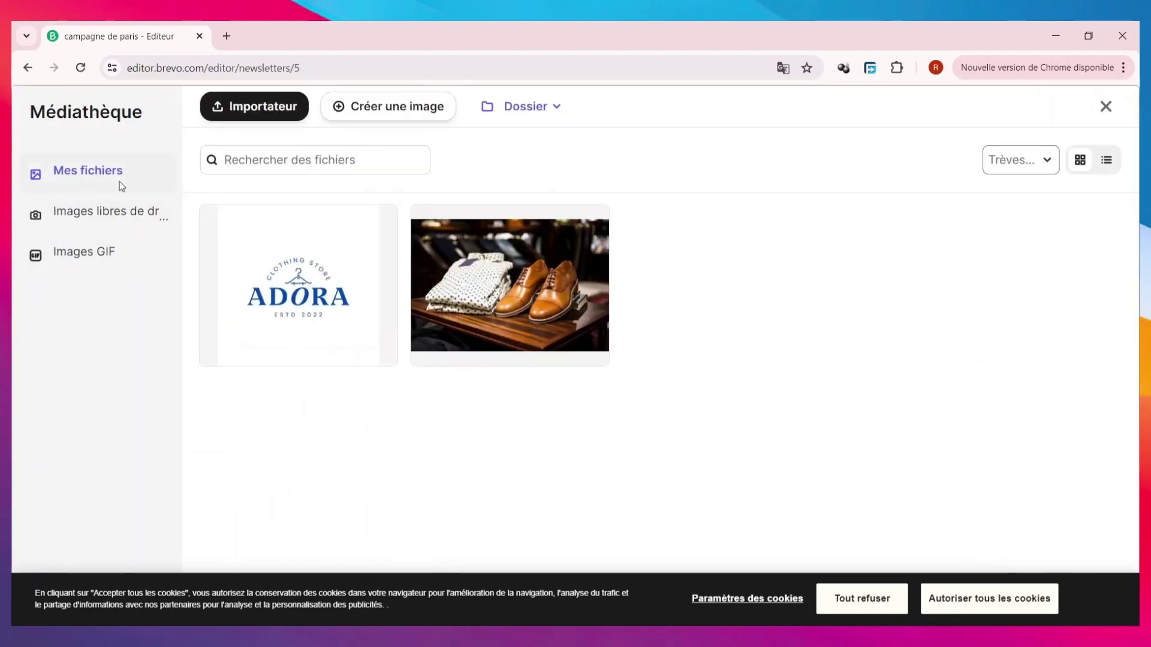
pyautogui.click(245, 116)
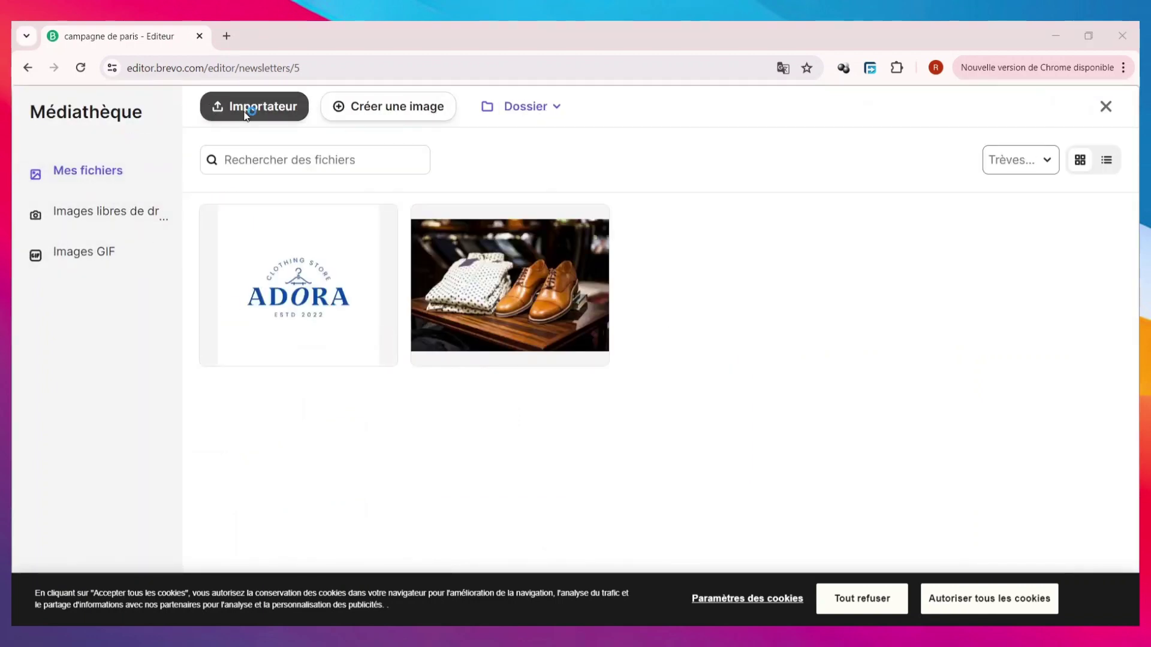
pyautogui.scroll(-4, 308, 240)
pyautogui.scroll(-2, 309, 239)
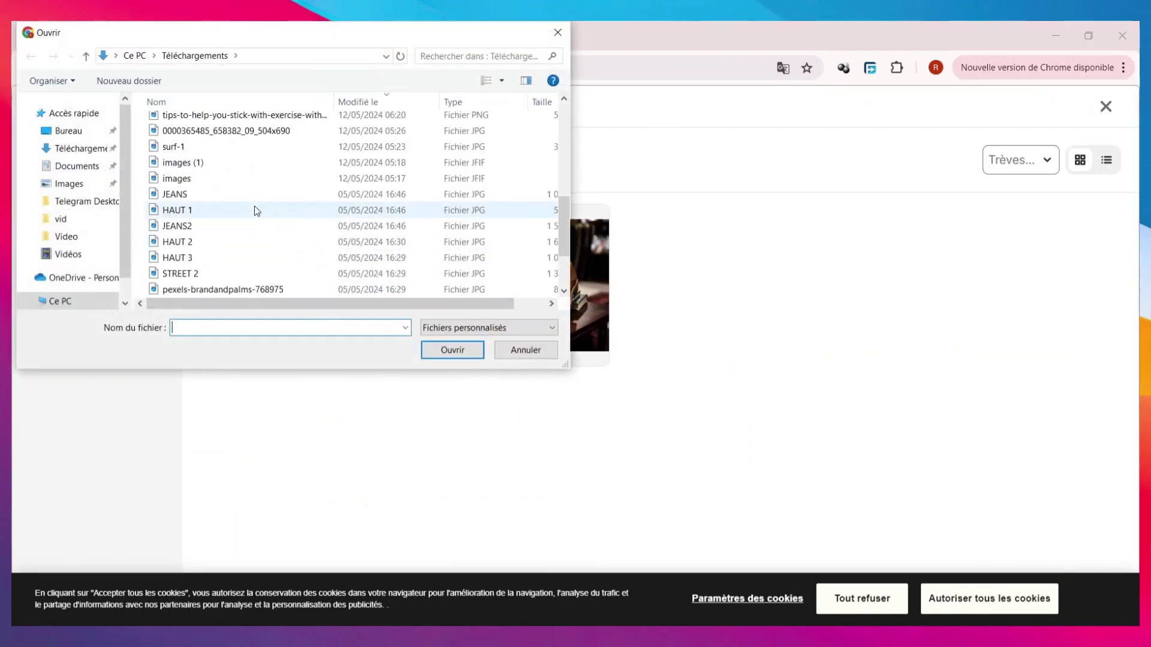
pyautogui.doubleClick(206, 203)
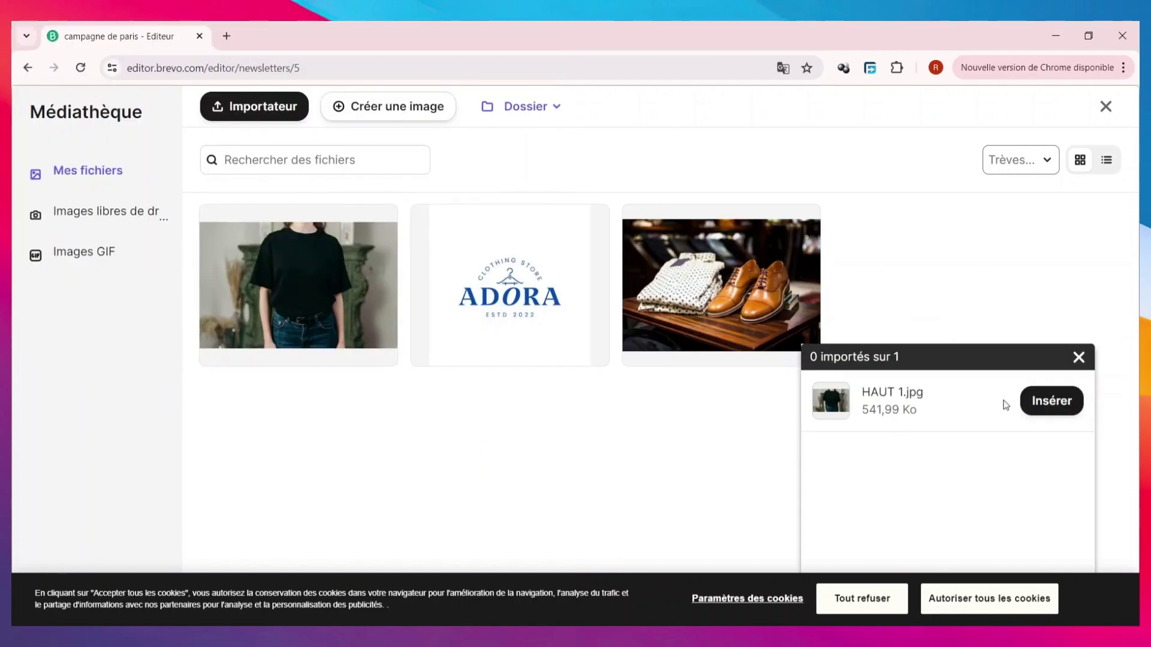
pyautogui.click(1039, 402)
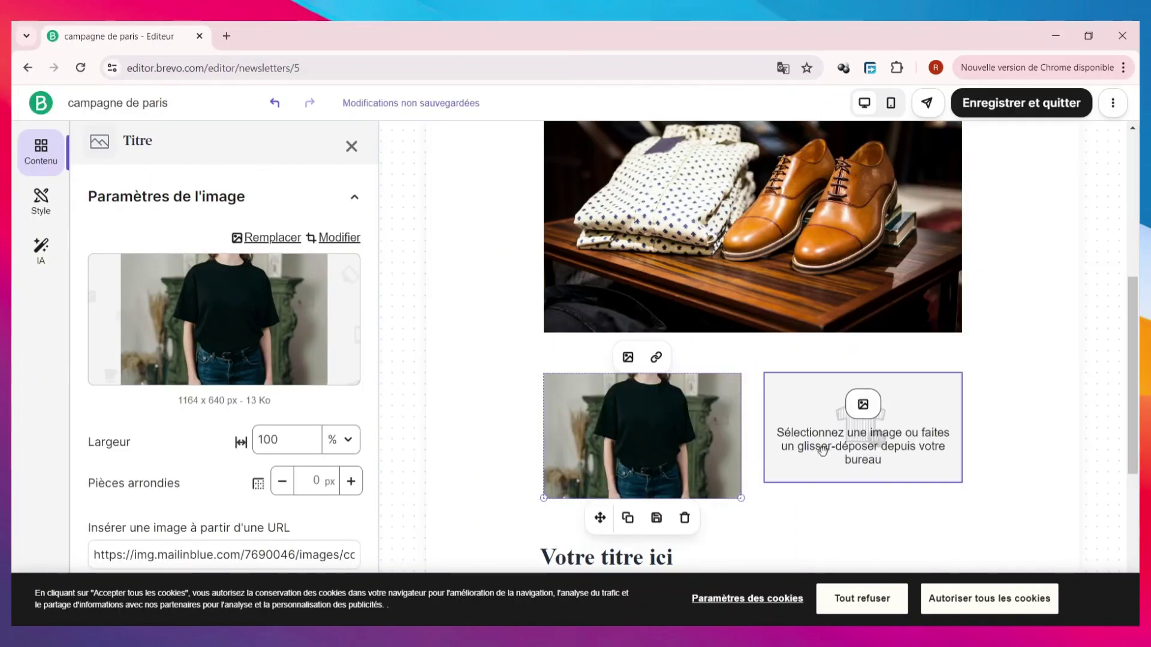
# - Upload HAUT 2 and place it in the right image slot
pyautogui.click(868, 435)
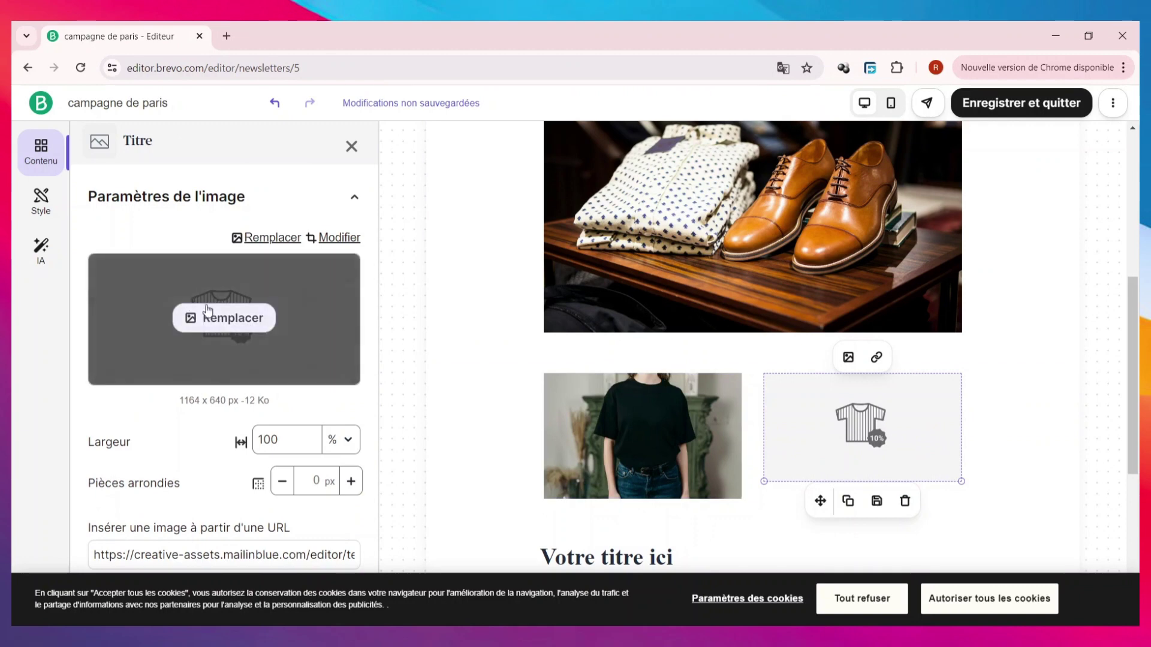
pyautogui.click(209, 319)
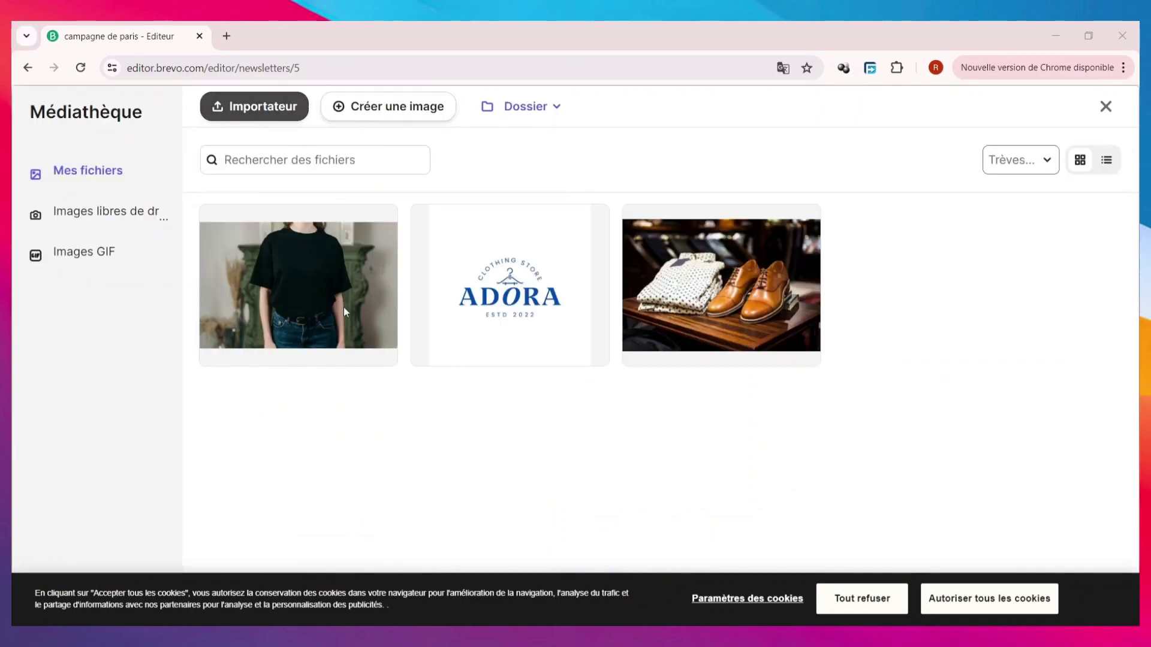
pyautogui.scroll(-6, 218, 218)
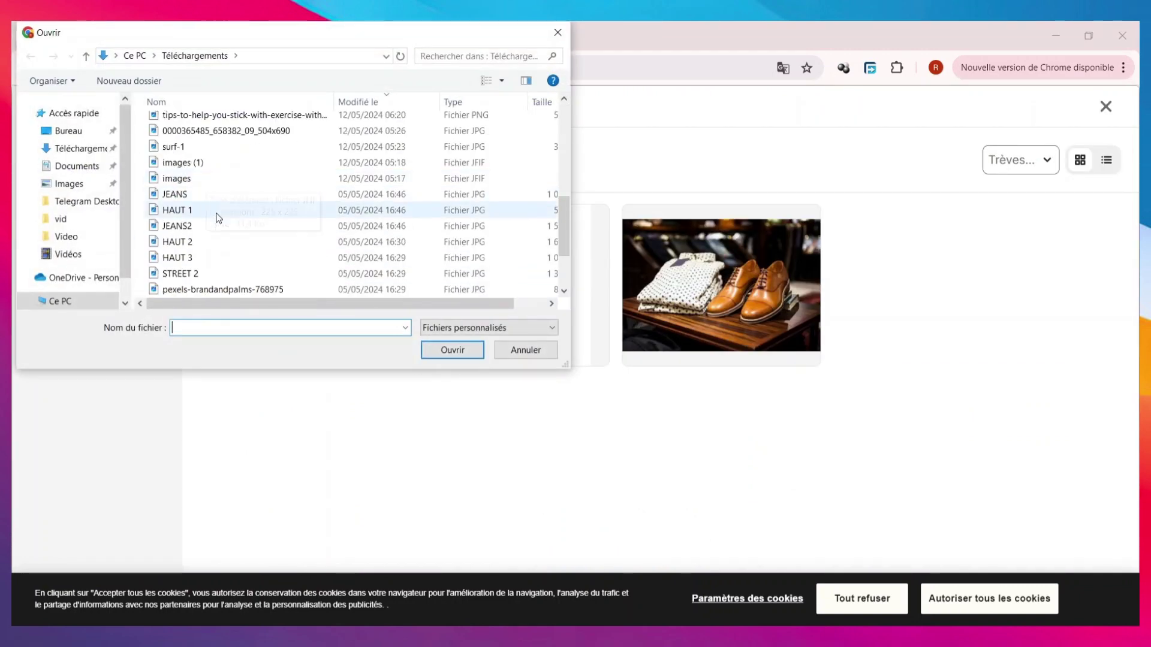
pyautogui.click(224, 242)
pyautogui.click(474, 352)
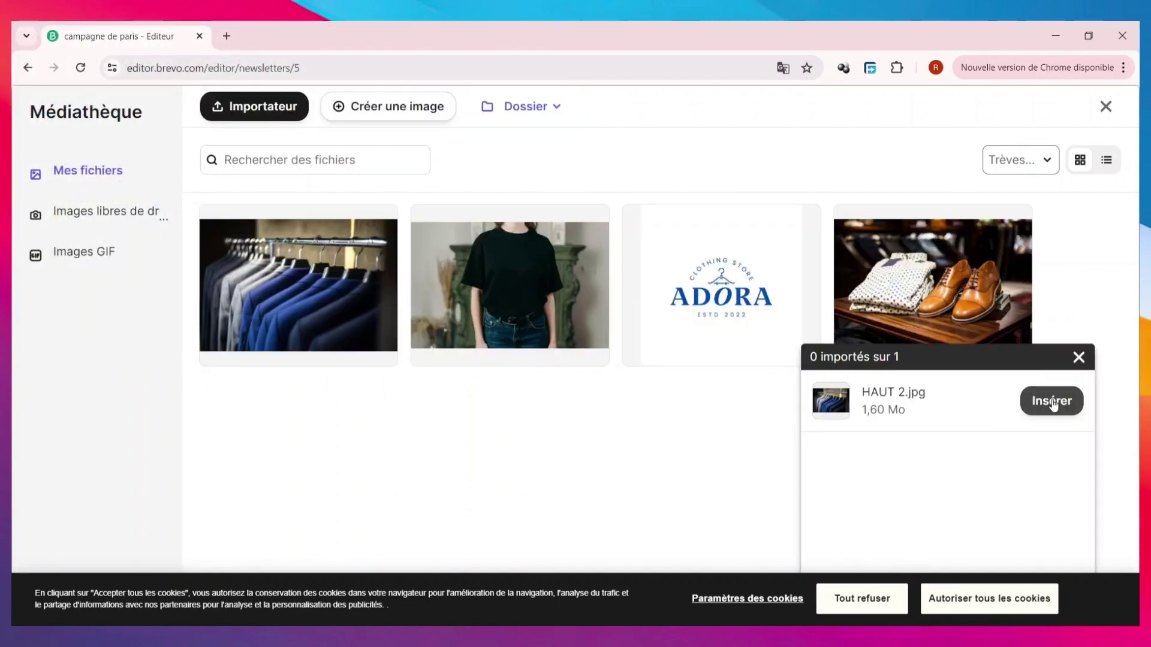
pyautogui.click(1052, 402)
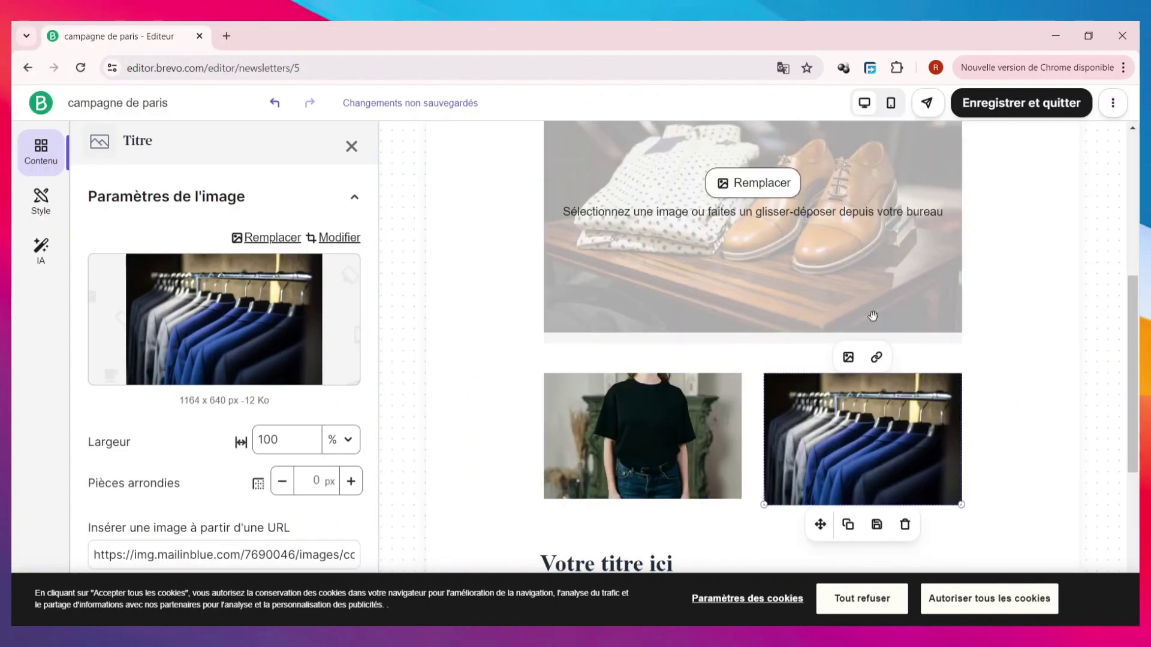
pyautogui.scroll(2, 821, 372)
pyautogui.scroll(-6, 823, 368)
pyautogui.scroll(-2, 822, 368)
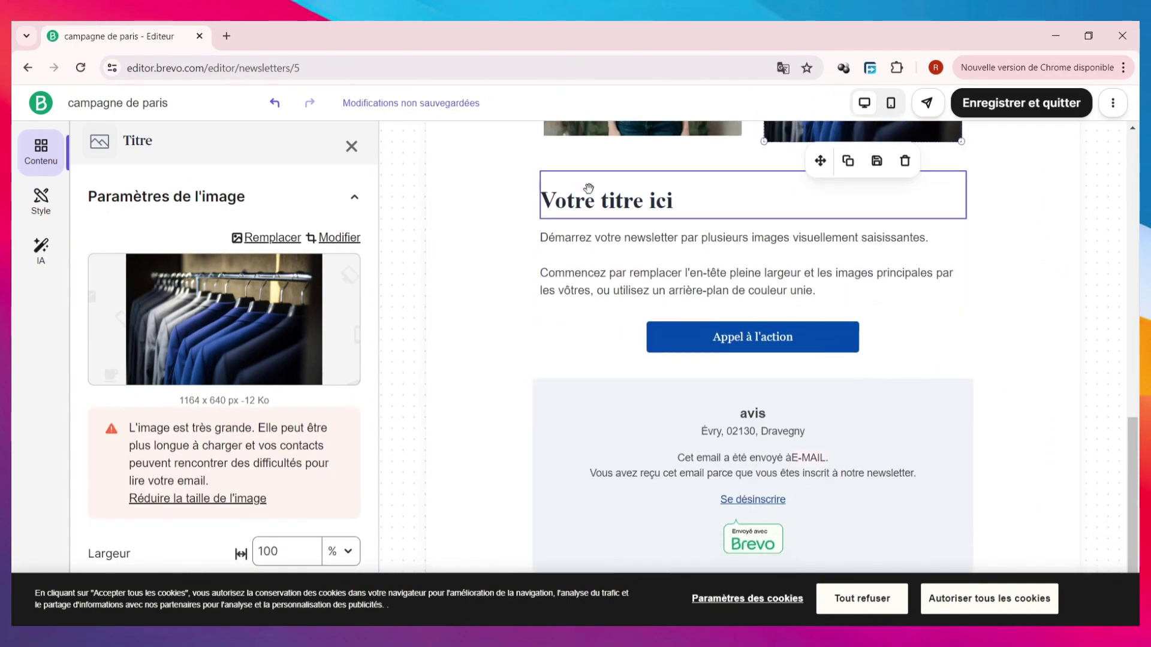
# - Select the 'Votre titre ici' heading and the unsubscribe text, trying the AI writing assistant
pyautogui.click(697, 193)
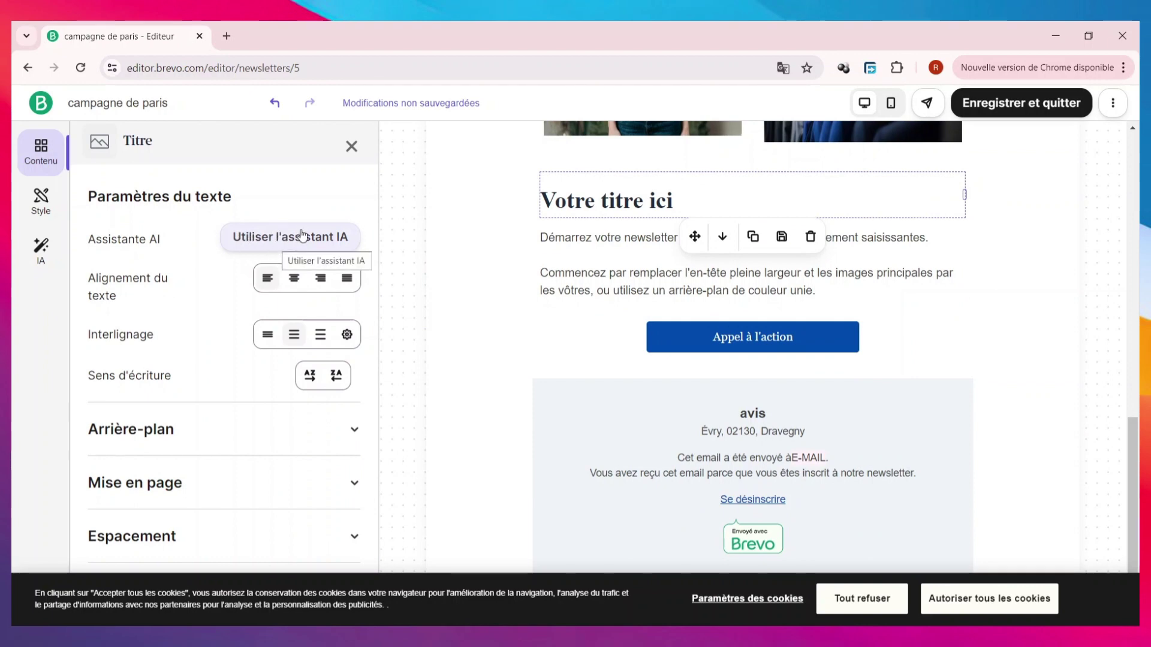
pyautogui.click(292, 236)
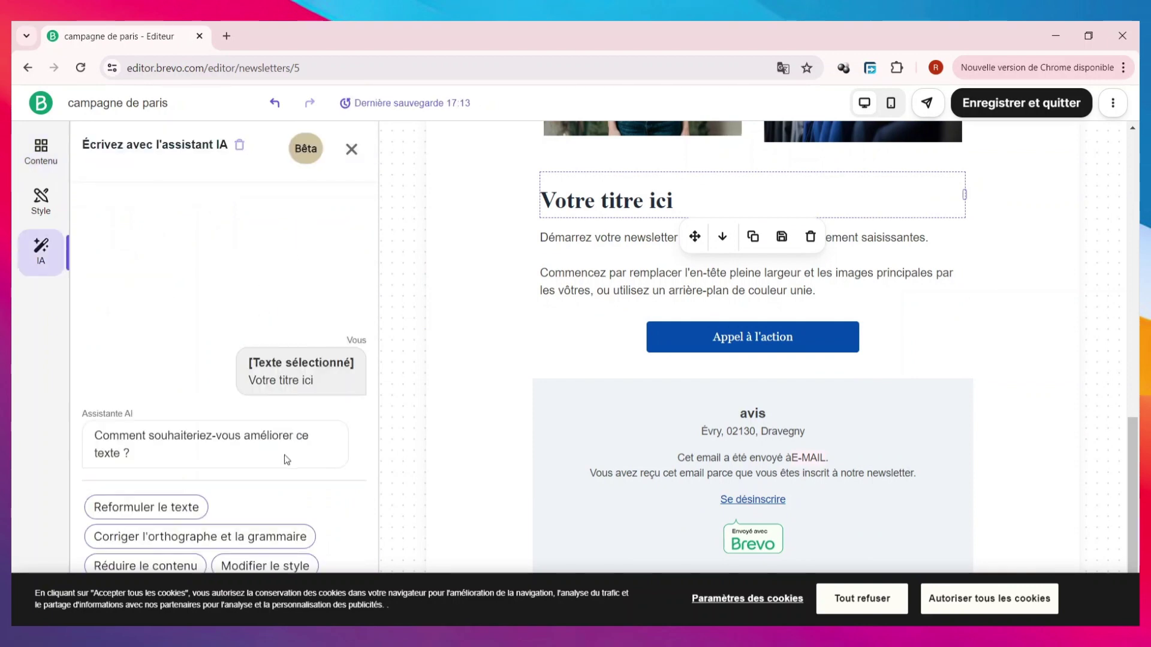
pyautogui.click(863, 497)
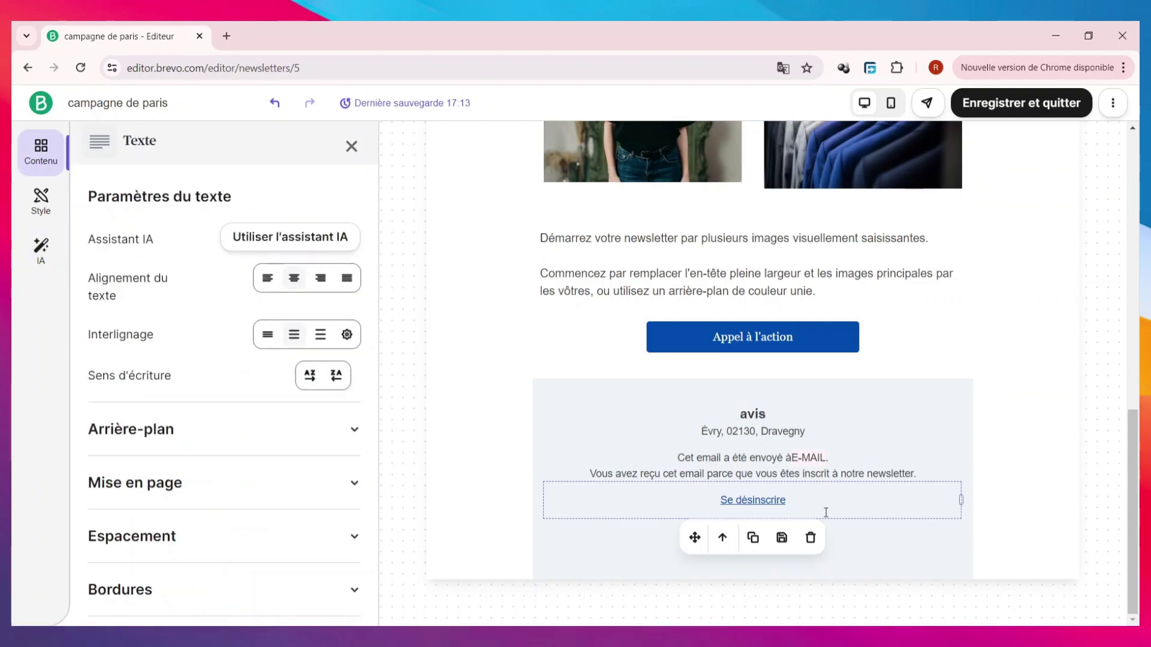
pyautogui.scroll(7, 807, 522)
pyautogui.scroll(-6, 659, 420)
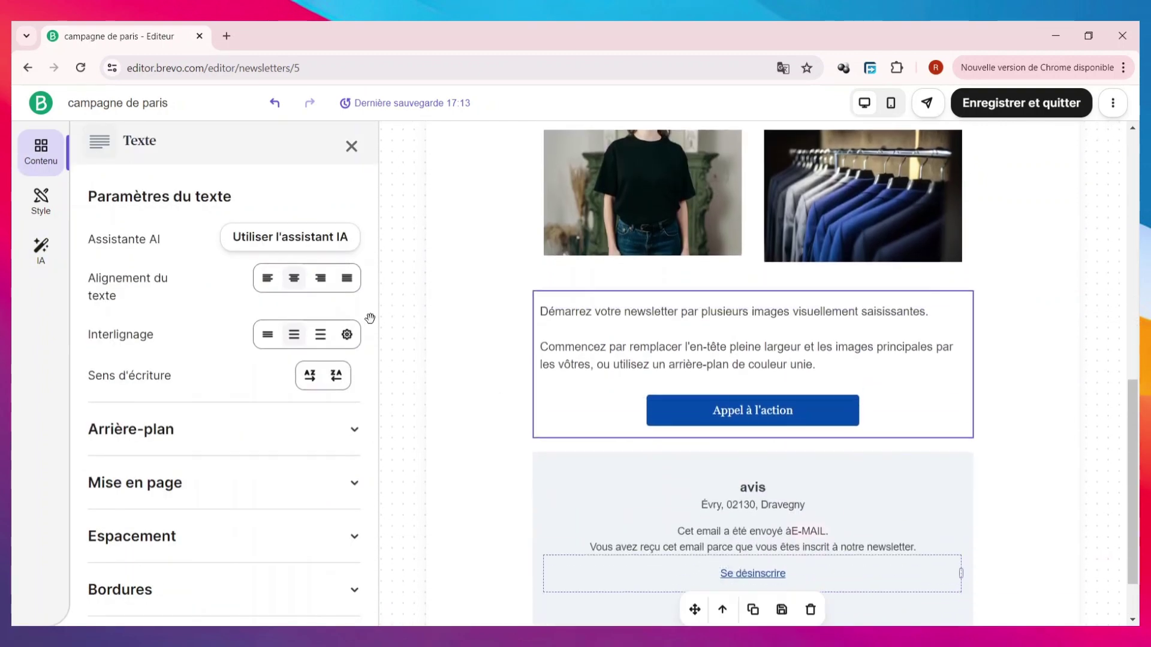
# - Drag the flower 'Textes et images' section below the call-to-action button
pyautogui.click(352, 147)
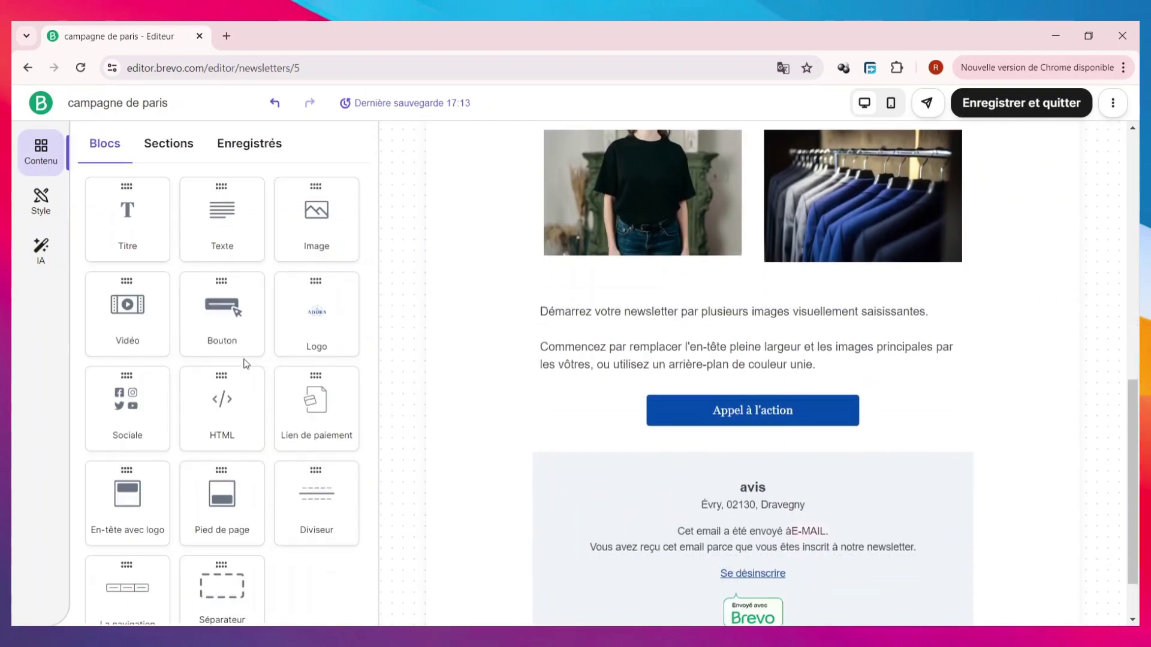
pyautogui.click(171, 147)
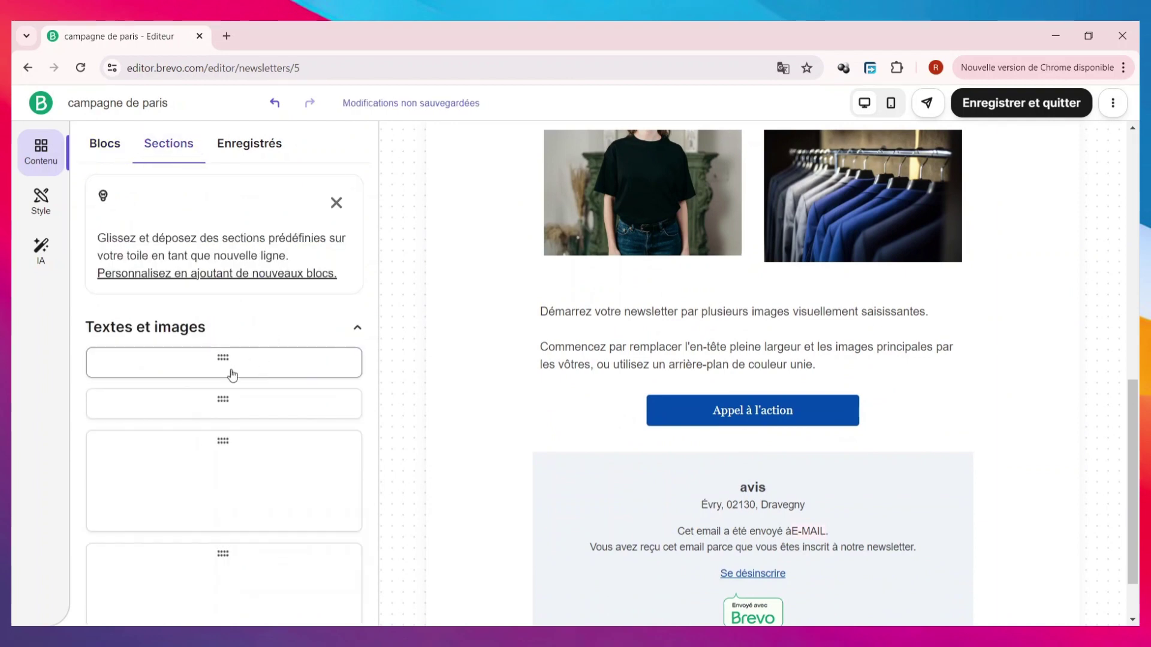
pyautogui.scroll(-3, 226, 403)
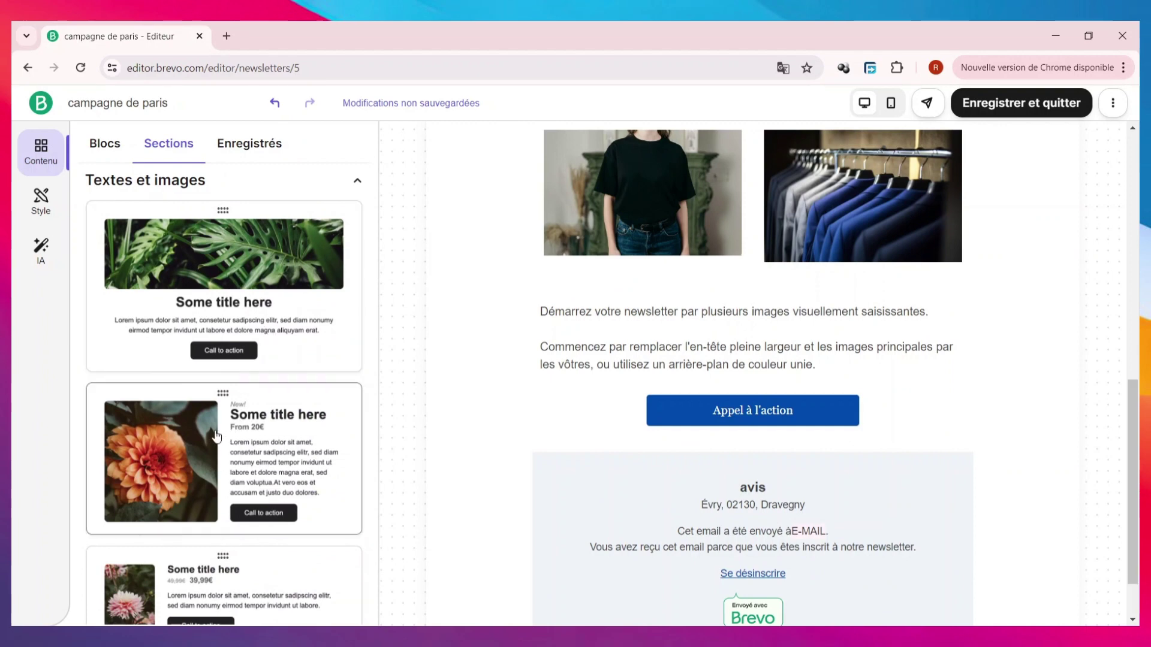
pyautogui.moveTo(217, 437); pyautogui.dragTo(622, 442)
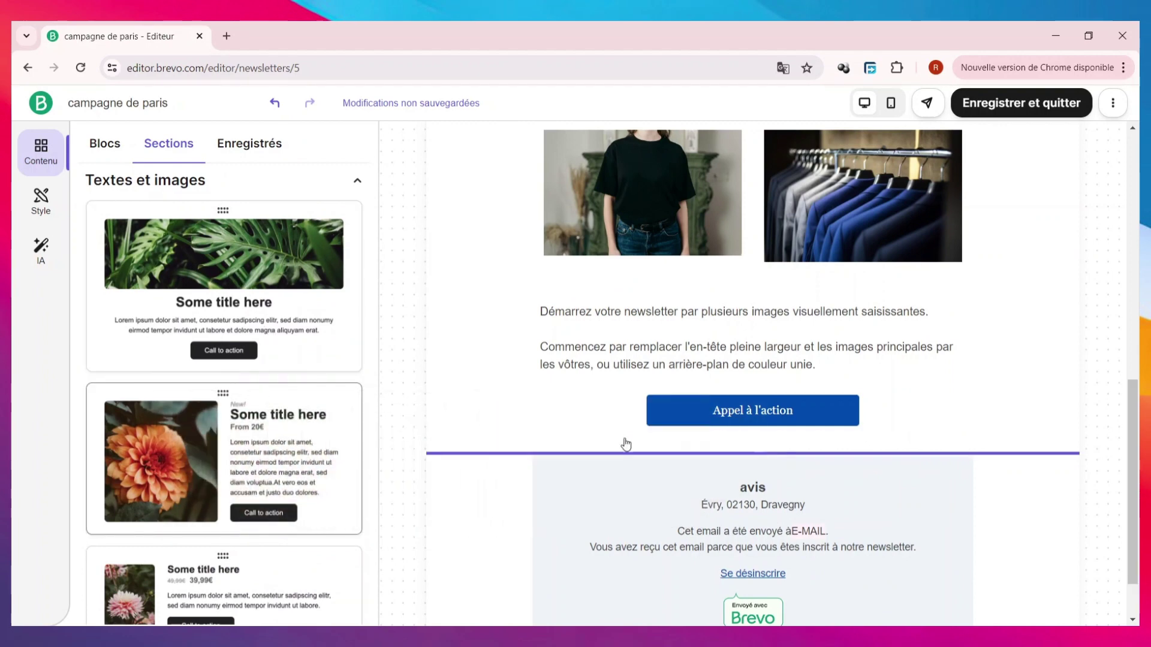
pyautogui.scroll(-3, 659, 516)
pyautogui.scroll(1, 703, 489)
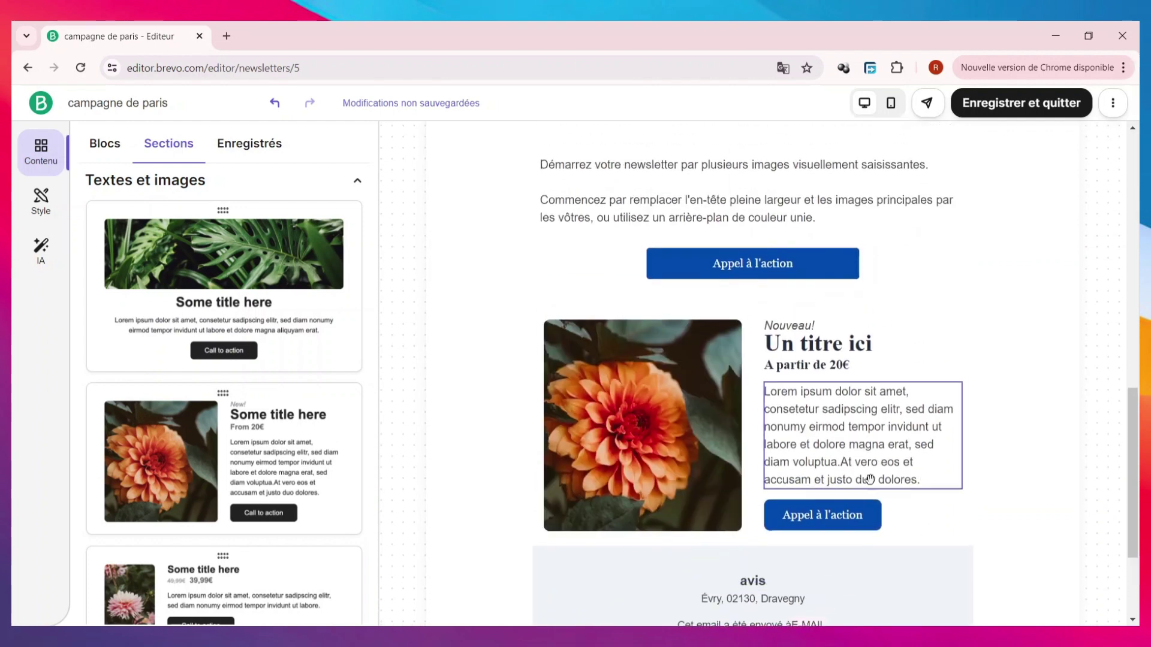
# - Replace the flower image in the new section with the HAUT_2_jpg jackets photo
pyautogui.click(632, 418)
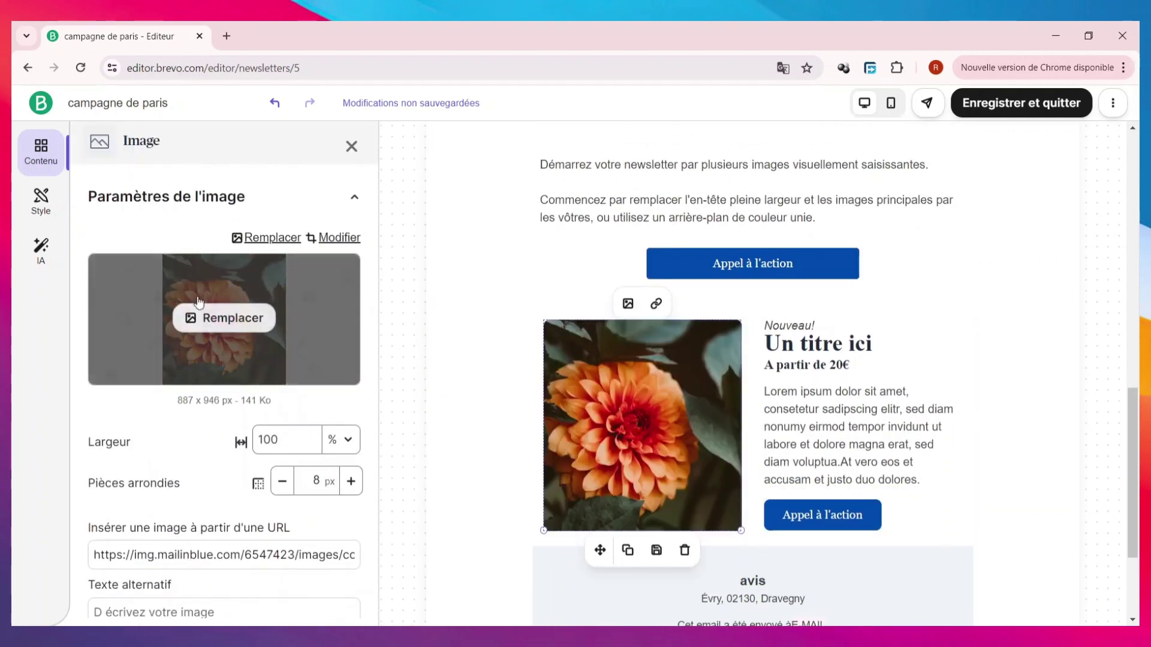
pyautogui.click(253, 315)
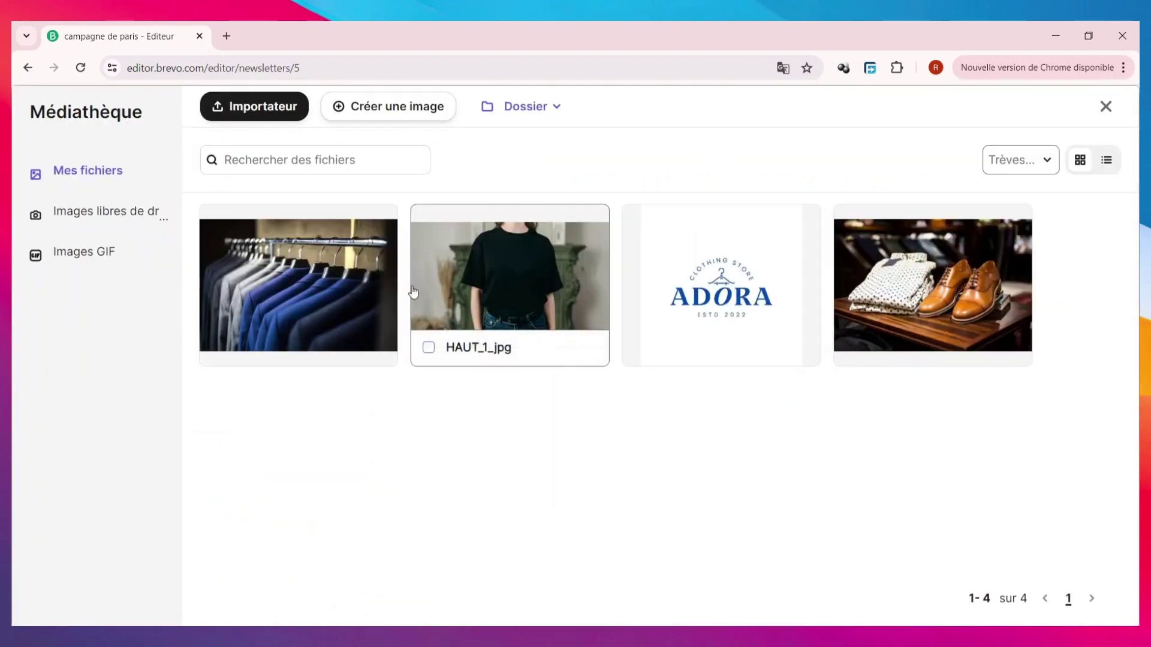
pyautogui.click(336, 293)
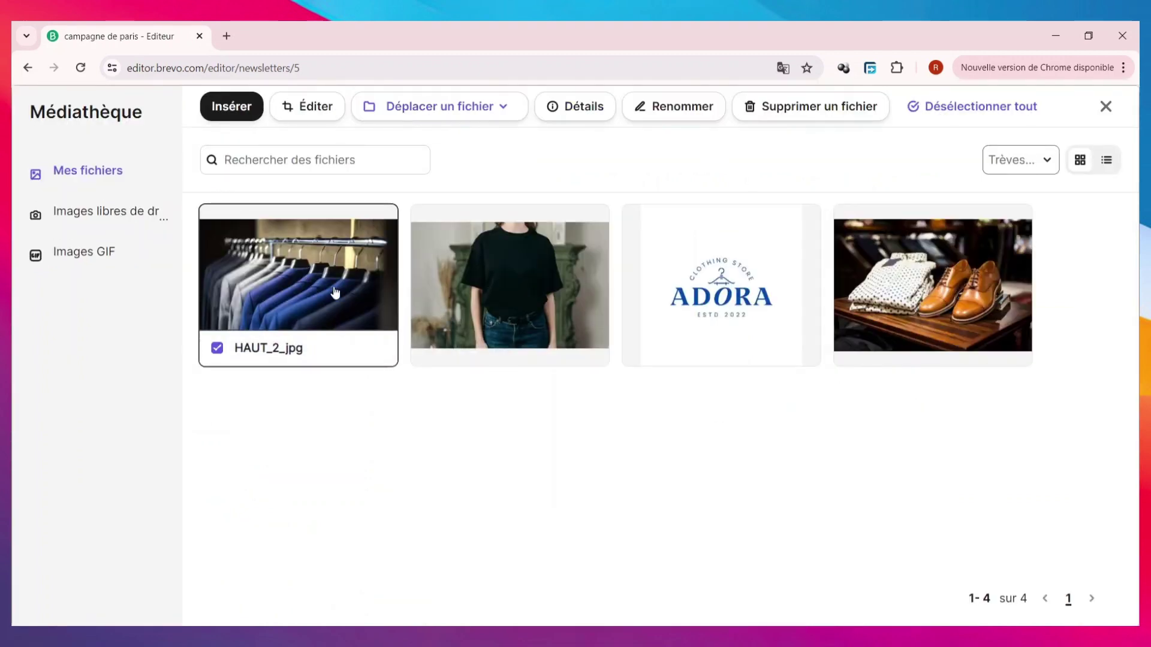
pyautogui.click(298, 312)
pyautogui.click(297, 313)
pyautogui.click(233, 109)
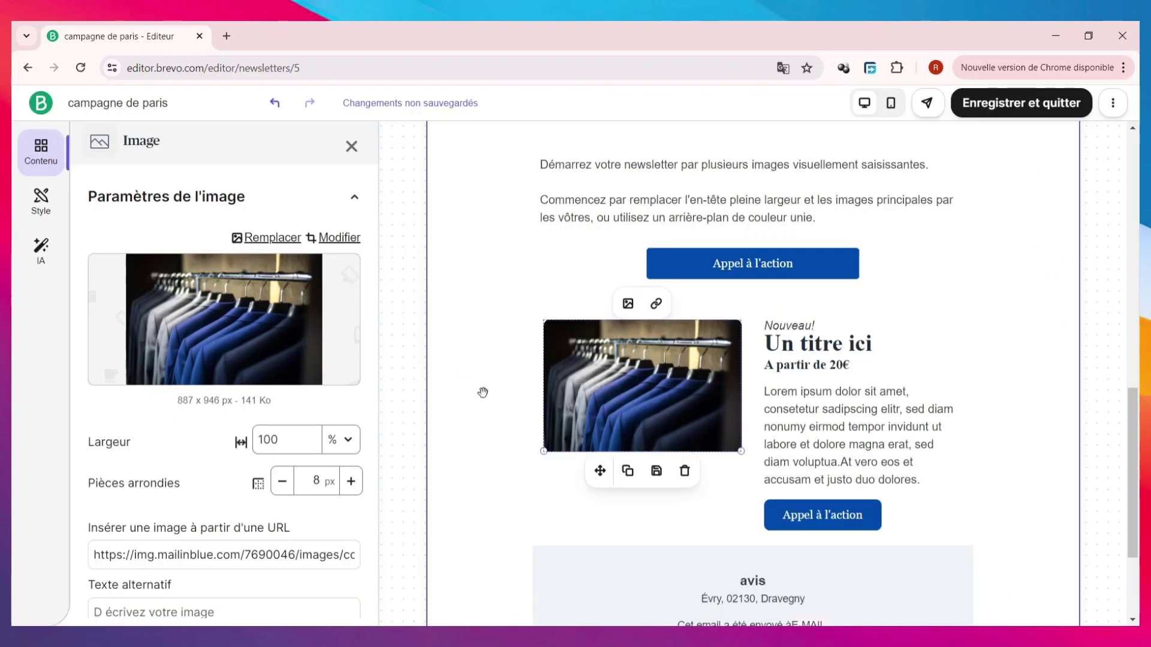
# - Retitle the section 'VESTE DUBLIN' and change its price line to 'A SEULEMENT 20€'
pyautogui.click(858, 345)
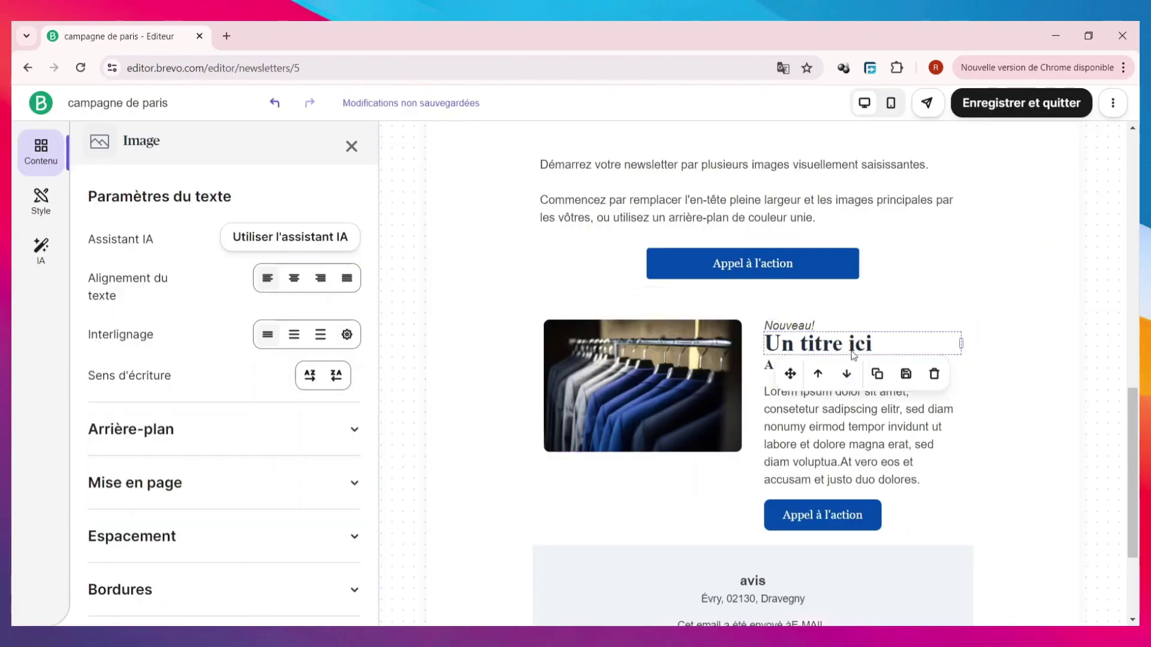
pyautogui.tripleClick(857, 344)
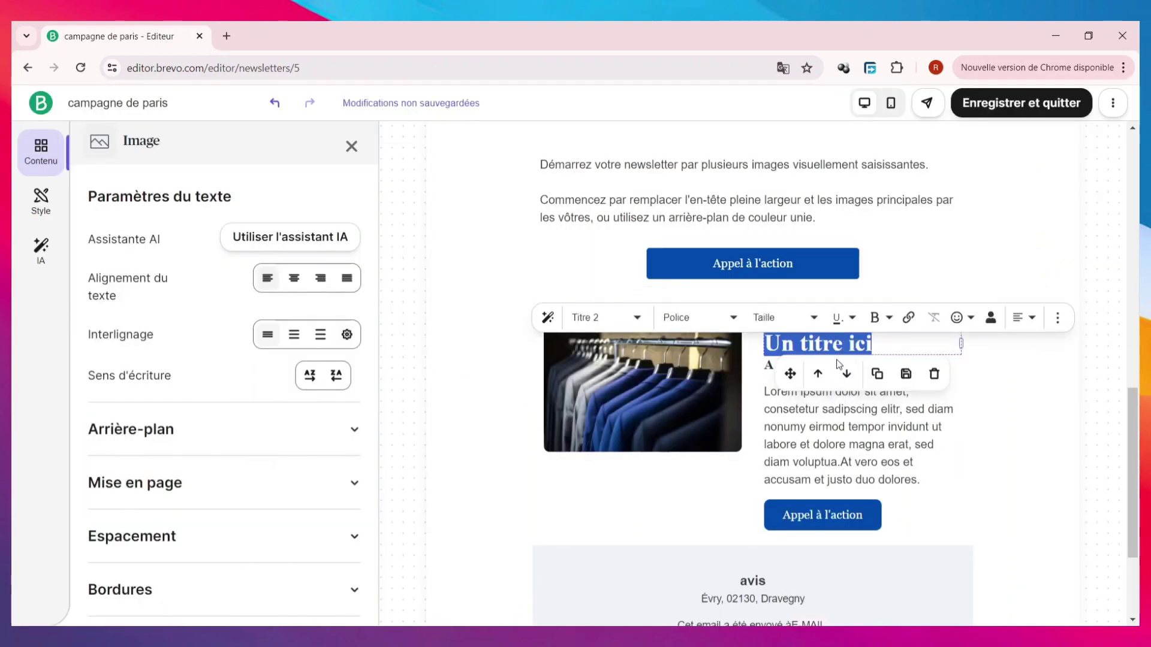
pyautogui.write('VE')
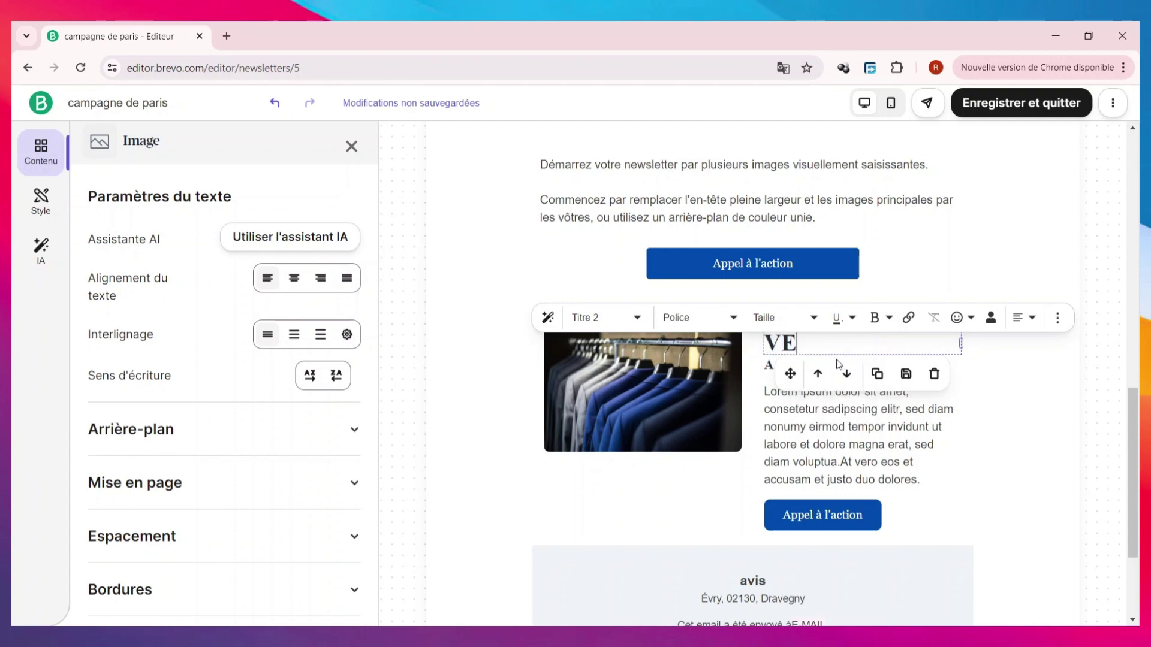
pyautogui.write('STE DUN')
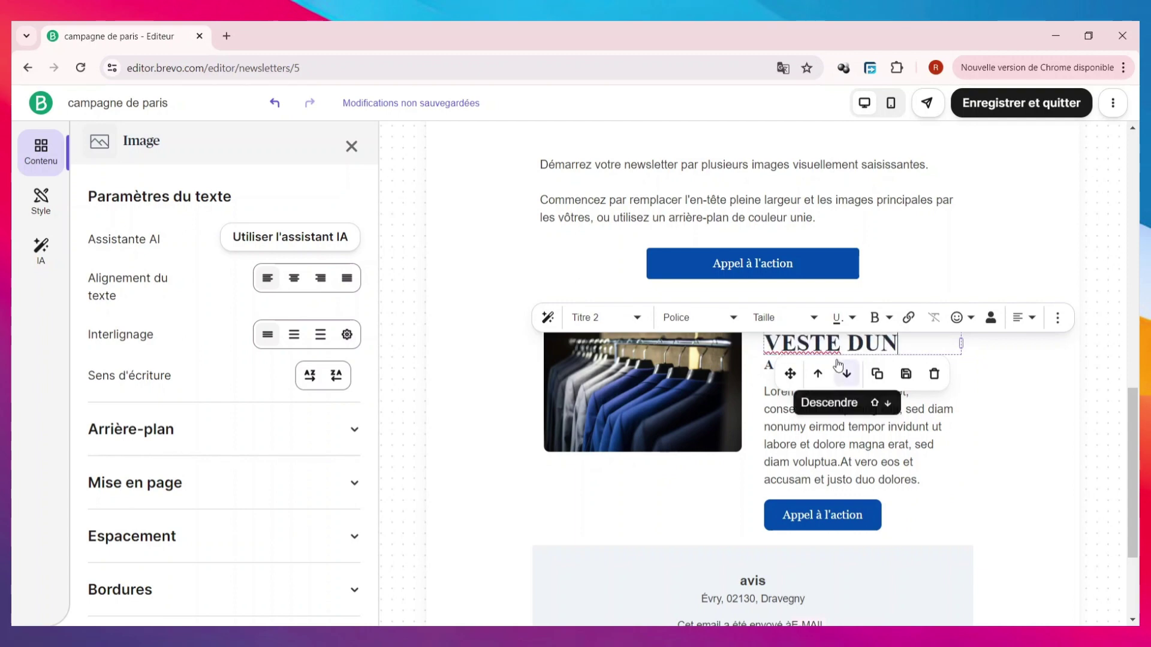
pyautogui.press('BackSpace')
pyautogui.write('BLIN')
pyautogui.click(835, 365)
pyautogui.click(833, 365)
pyautogui.click(834, 365)
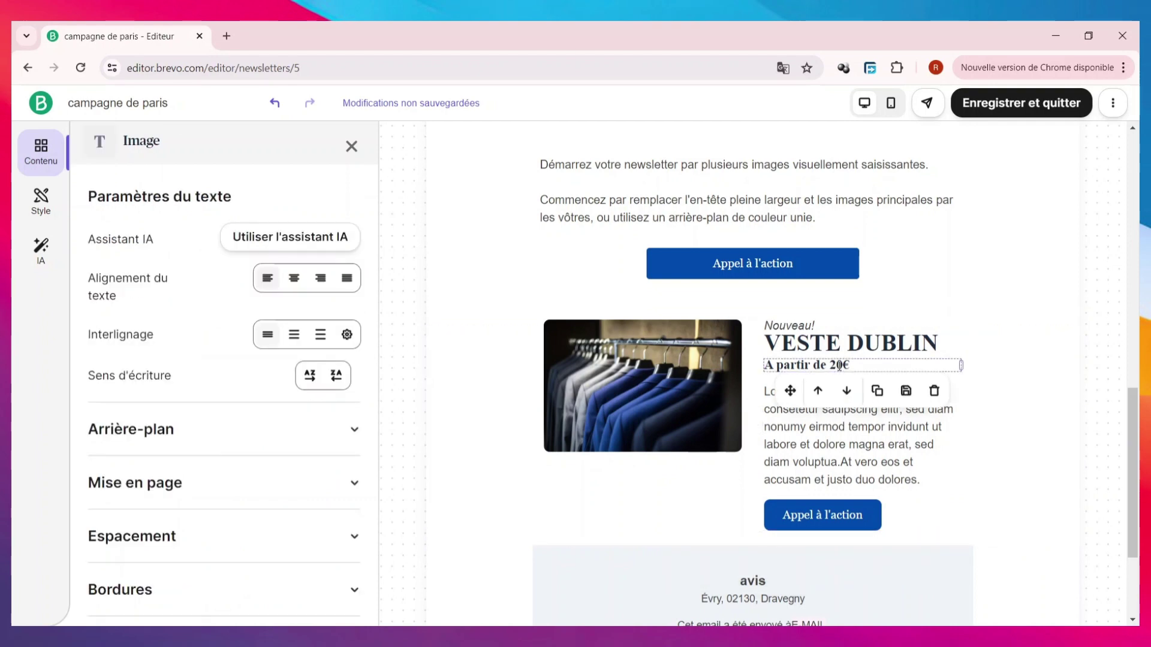
pyautogui.moveTo(829, 363); pyautogui.dragTo(816, 364)
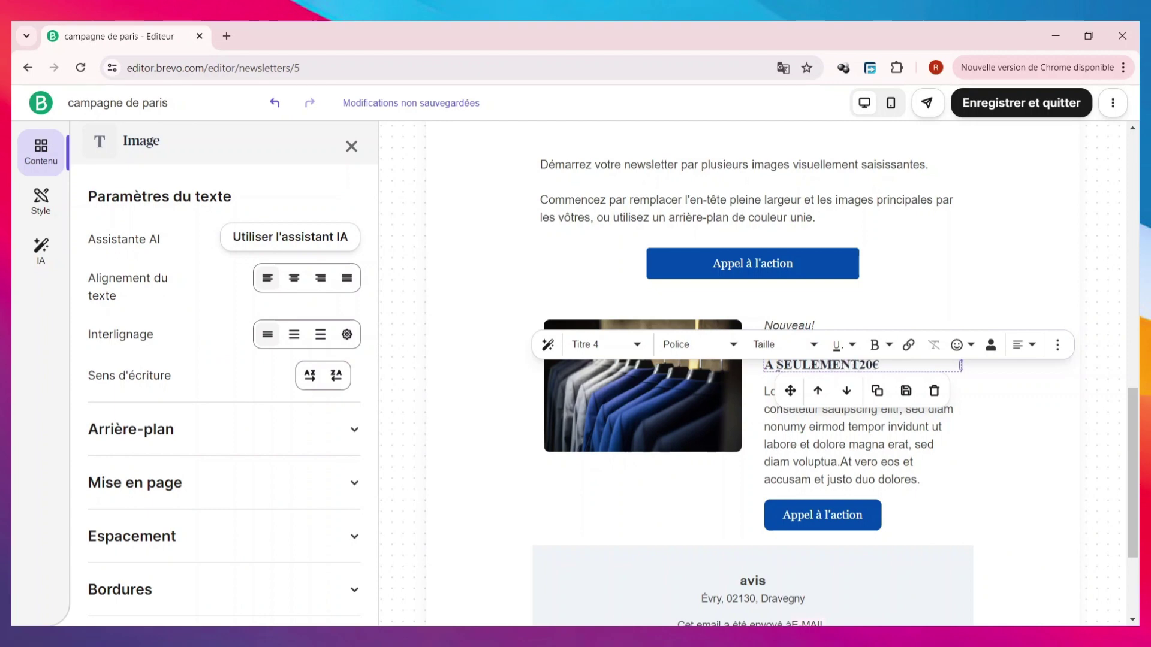
pyautogui.click(857, 304)
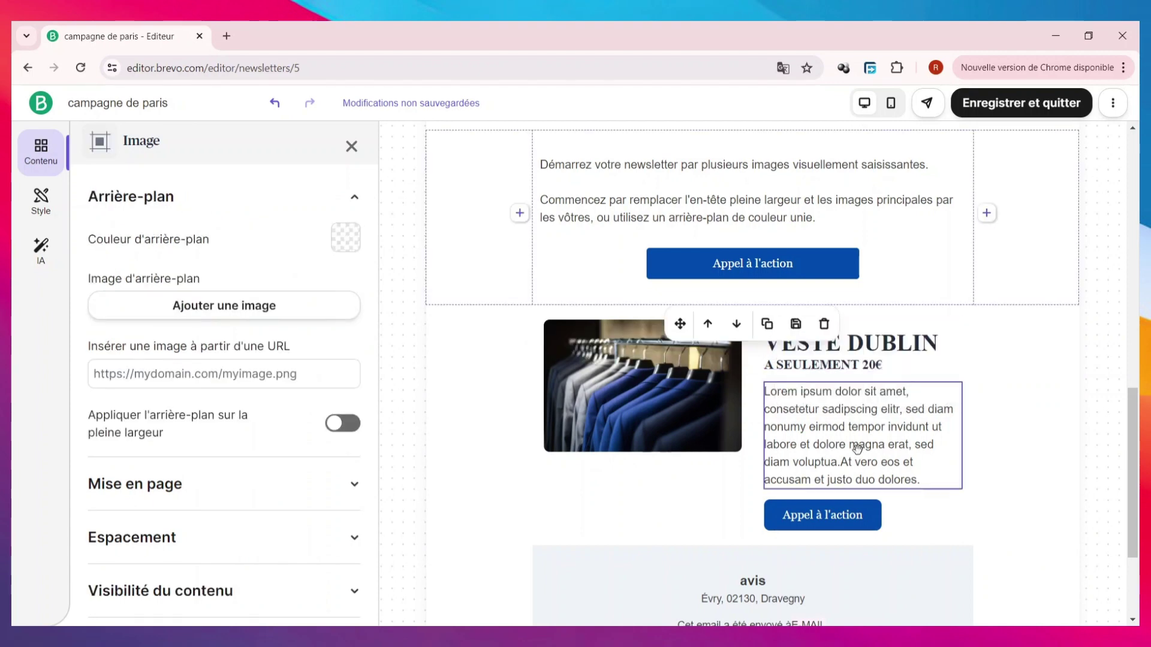
# - Delete the section's call-to-action button
pyautogui.scroll(-3, 857, 441)
pyautogui.click(840, 376)
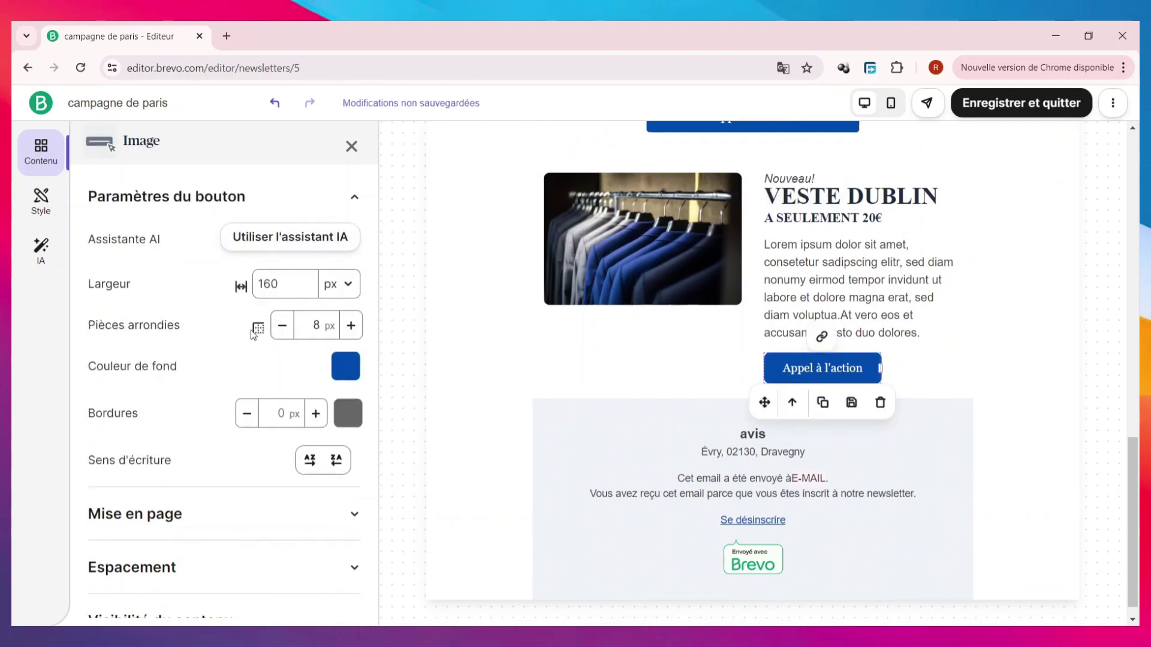
pyautogui.scroll(-1, 257, 389)
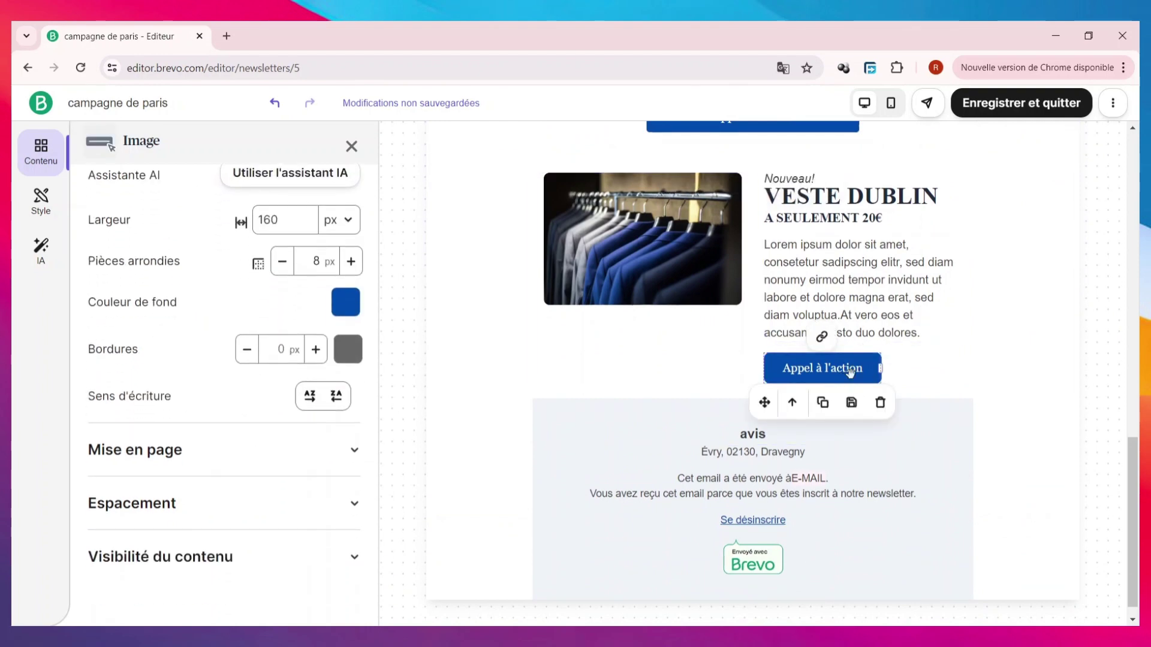
pyautogui.click(880, 402)
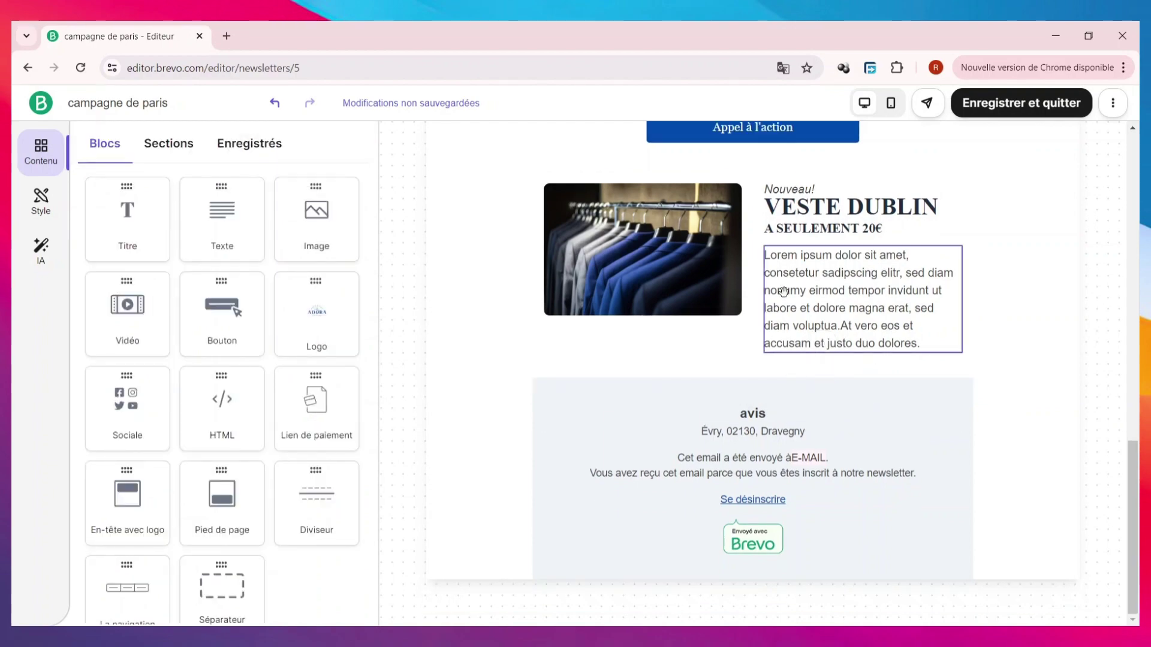
# - Delete the intro text block
pyautogui.scroll(2, 759, 355)
pyautogui.scroll(2, 779, 347)
pyautogui.scroll(5, 746, 360)
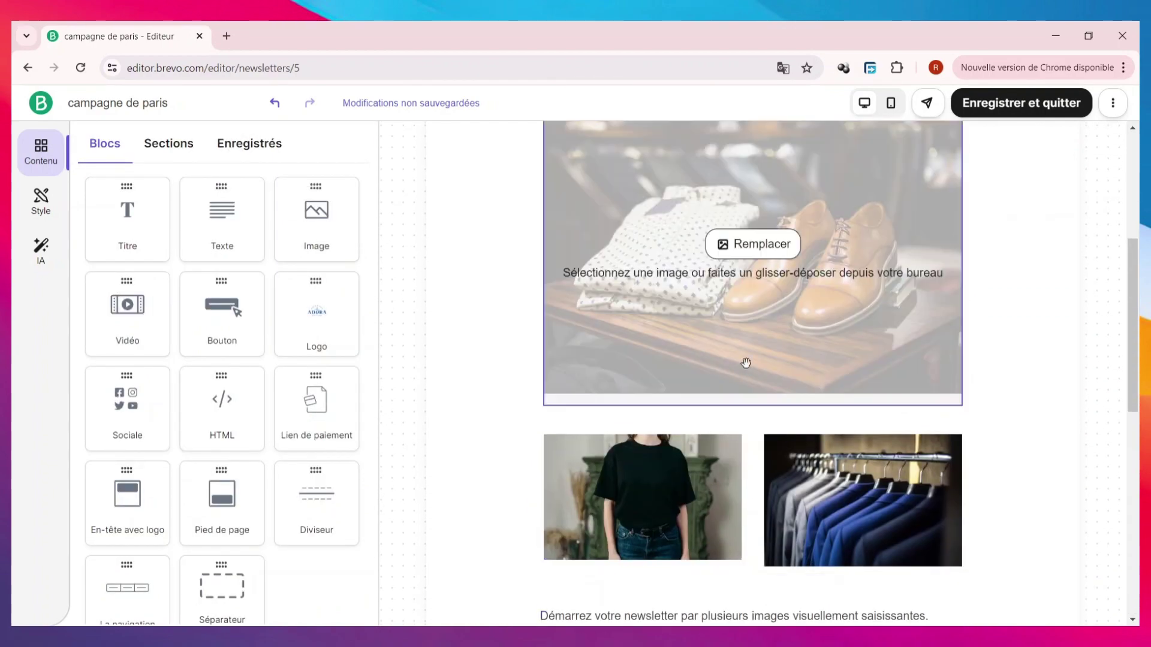
pyautogui.scroll(-5, 729, 382)
pyautogui.scroll(-5, 747, 336)
pyautogui.scroll(10, 744, 334)
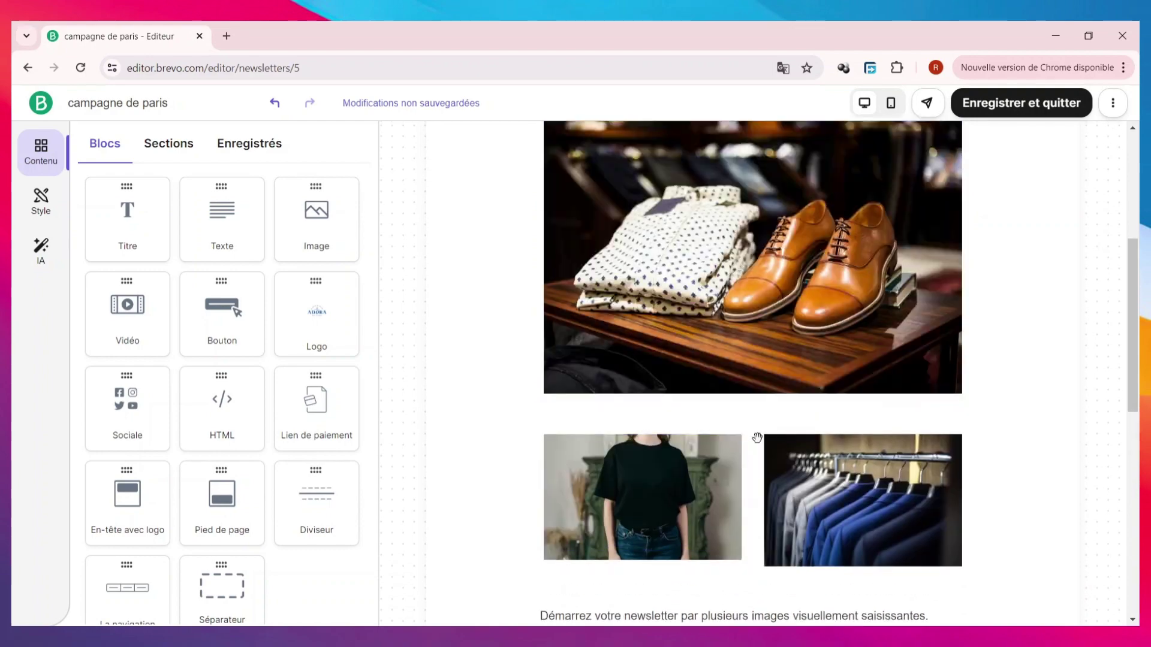
pyautogui.scroll(-4, 741, 408)
pyautogui.click(741, 408)
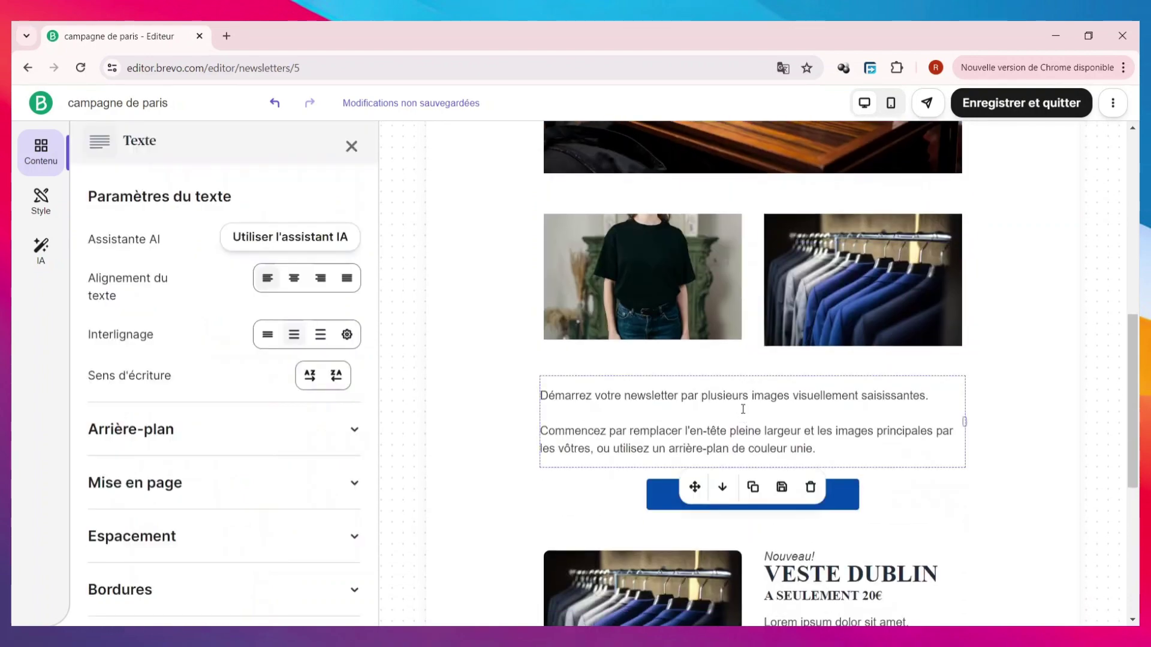
pyautogui.click(811, 487)
pyautogui.scroll(3, 768, 431)
# - Move the call-to-action button below the VESTE DUBLIN section
pyautogui.scroll(-4, 748, 432)
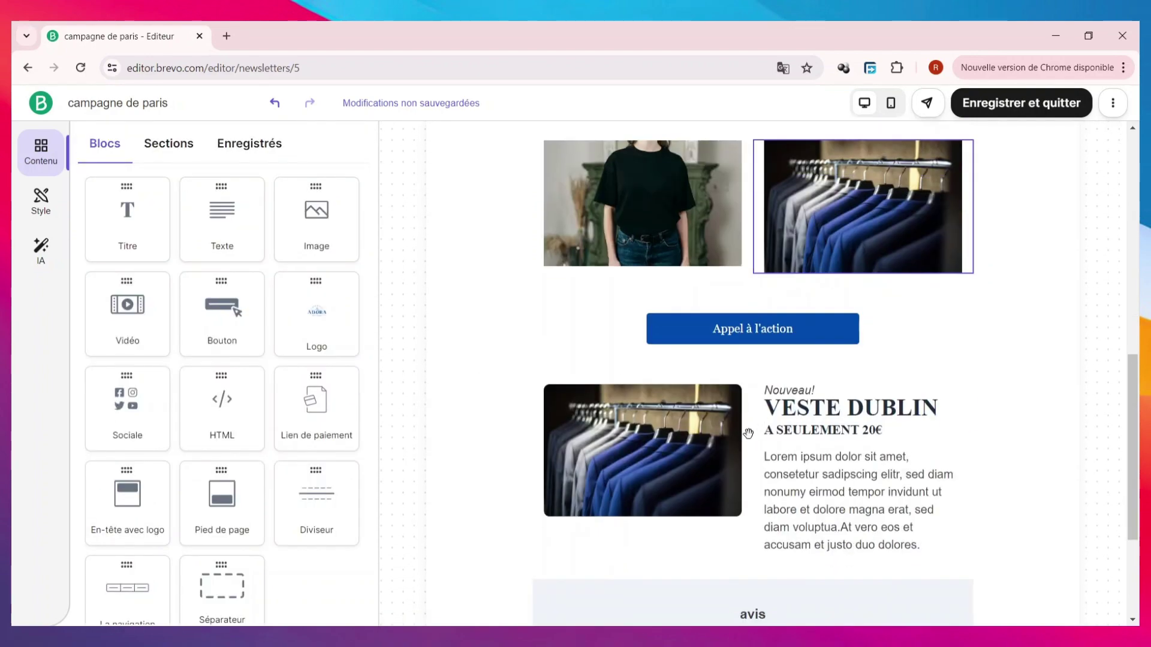
pyautogui.moveTo(768, 329); pyautogui.dragTo(707, 545)
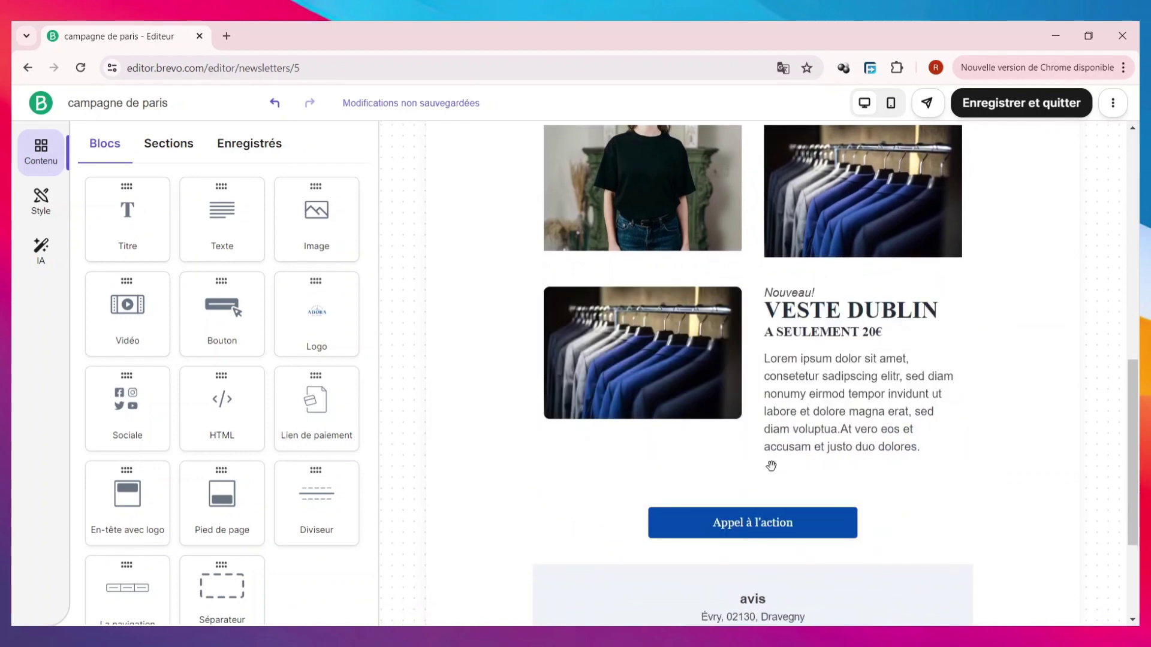
pyautogui.click(766, 524)
# - Change the button label to 'EN SAVOIR PLUS'
pyautogui.scroll(5, 802, 360)
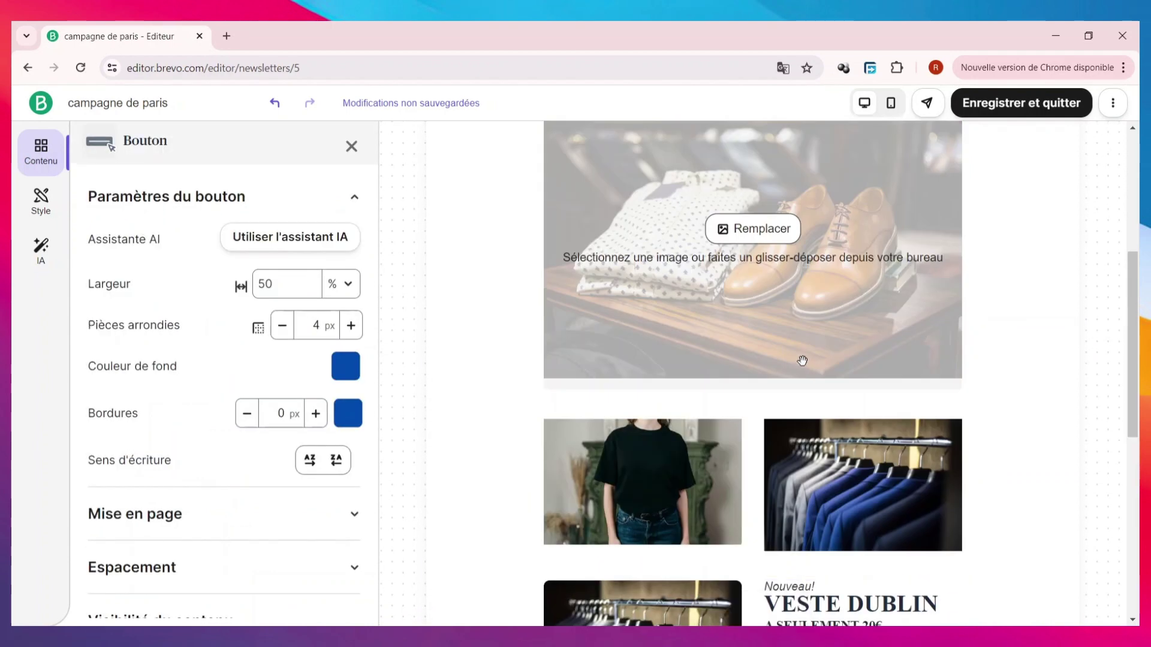
pyautogui.scroll(5, 802, 360)
pyautogui.scroll(-13, 791, 362)
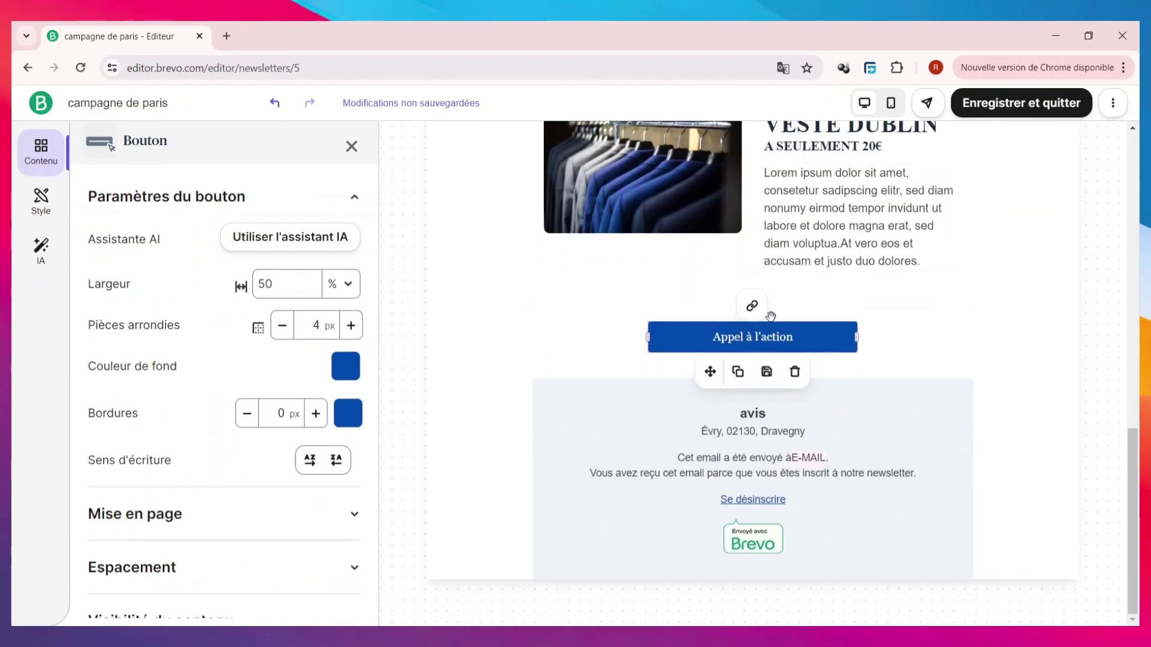
pyautogui.scroll(-1, 248, 418)
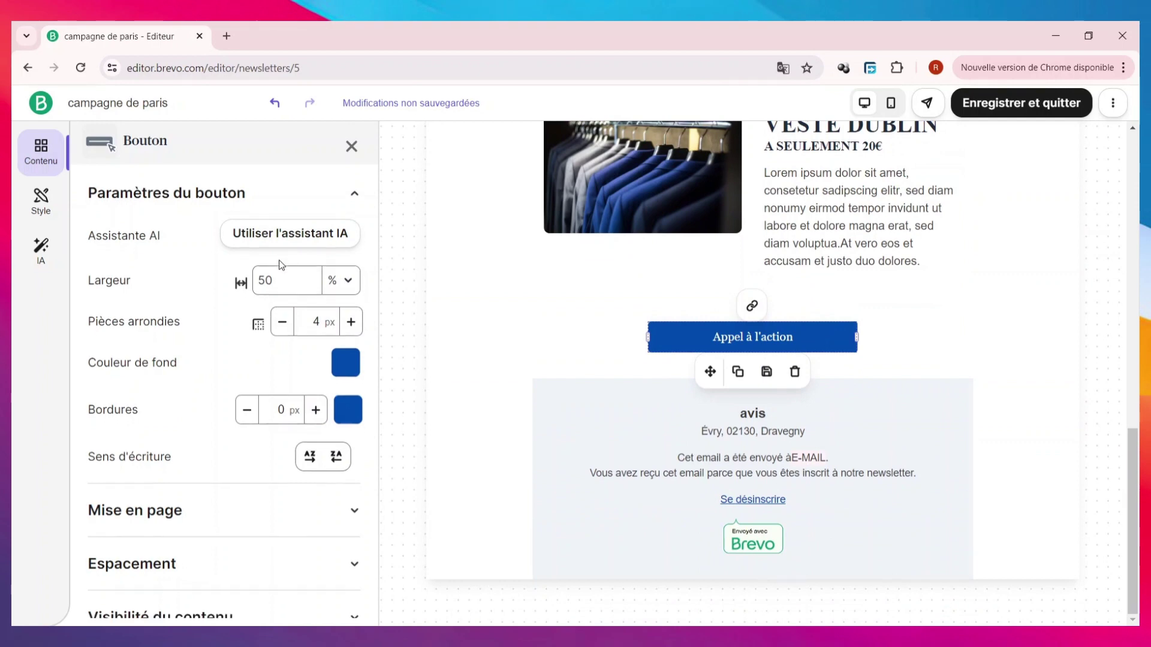
pyautogui.click(736, 337)
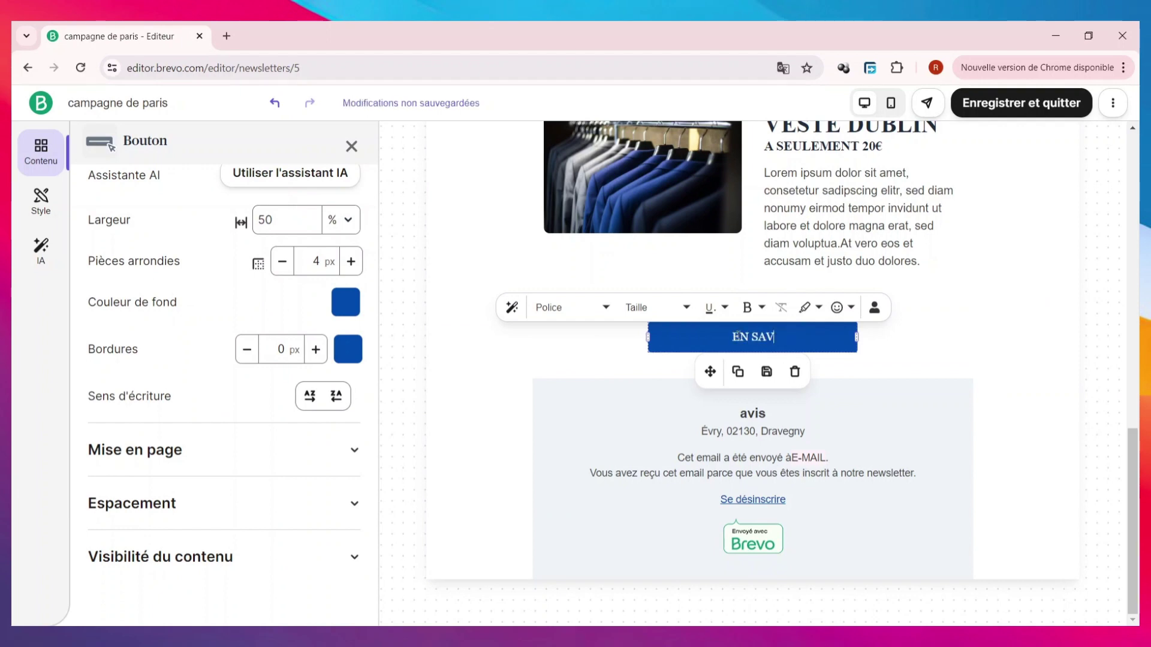
pyautogui.write('EN SAVOIR PLU')
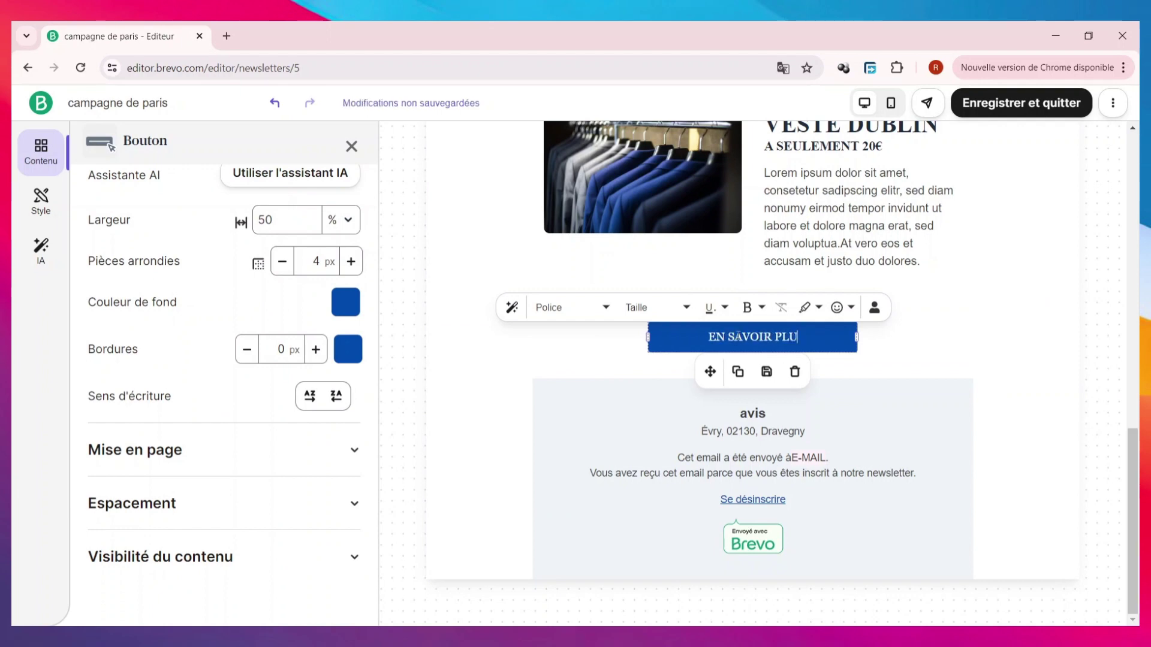
pyautogui.write('S')
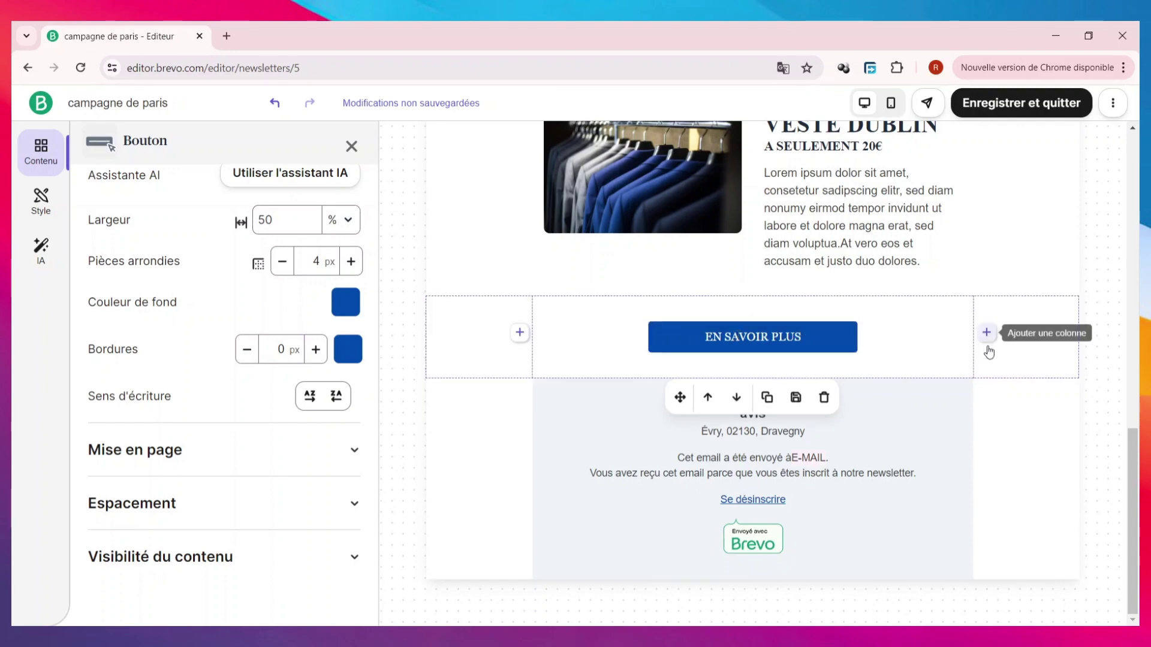
# - Open the background options for the button's row, closing the media library without a choice
pyautogui.click(995, 336)
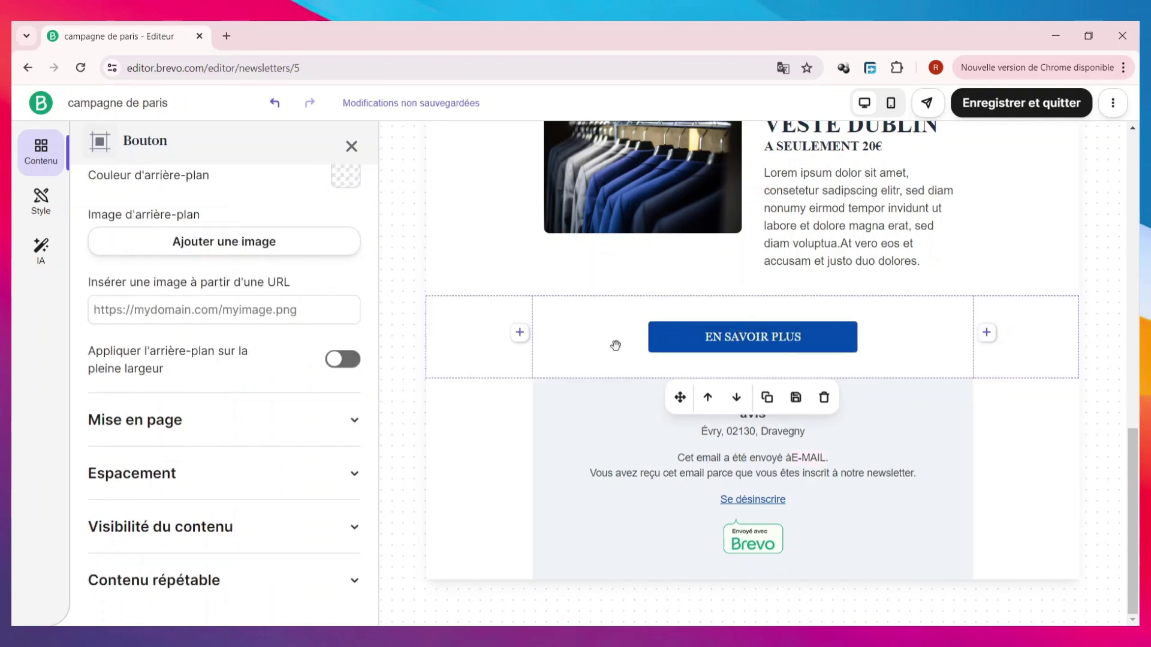
pyautogui.click(248, 243)
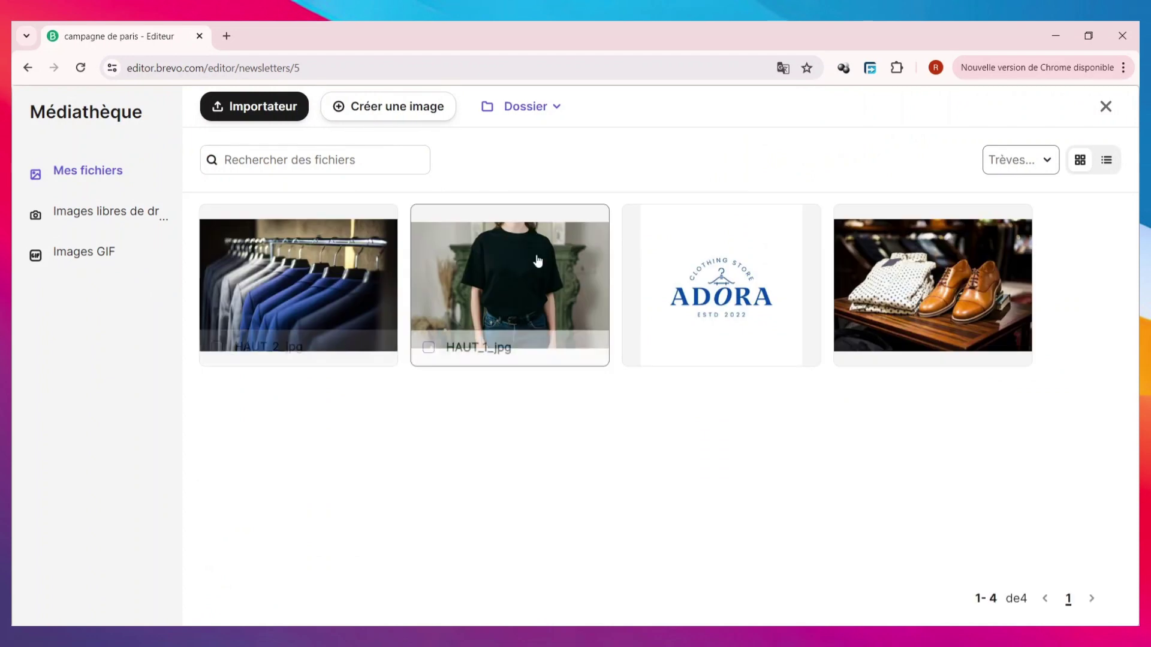
pyautogui.click(298, 279)
# - Select the product row and the footer address text, then close the text settings
pyautogui.click(476, 220)
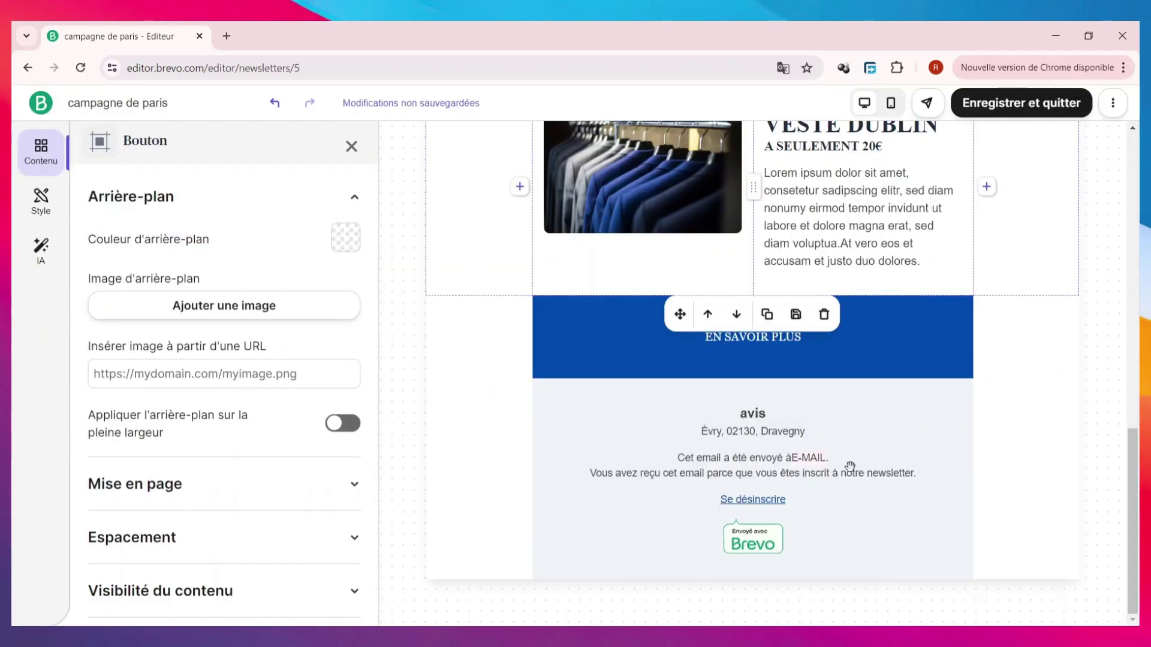
pyautogui.scroll(3, 904, 413)
pyautogui.scroll(-3, 901, 414)
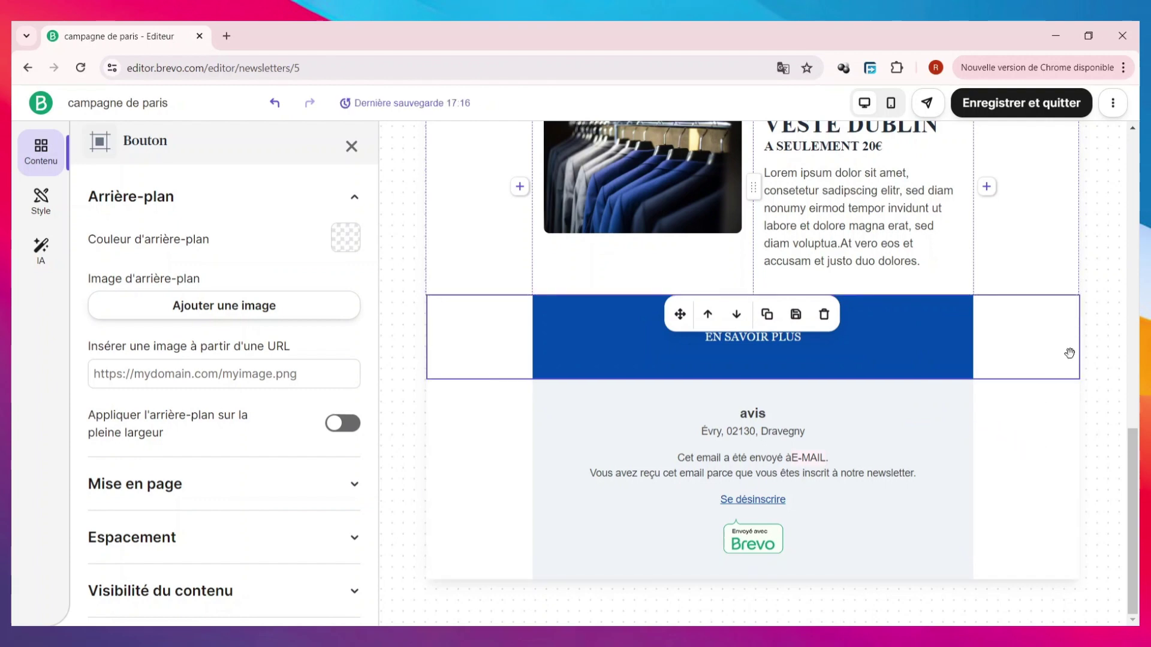
pyautogui.scroll(1, 1068, 351)
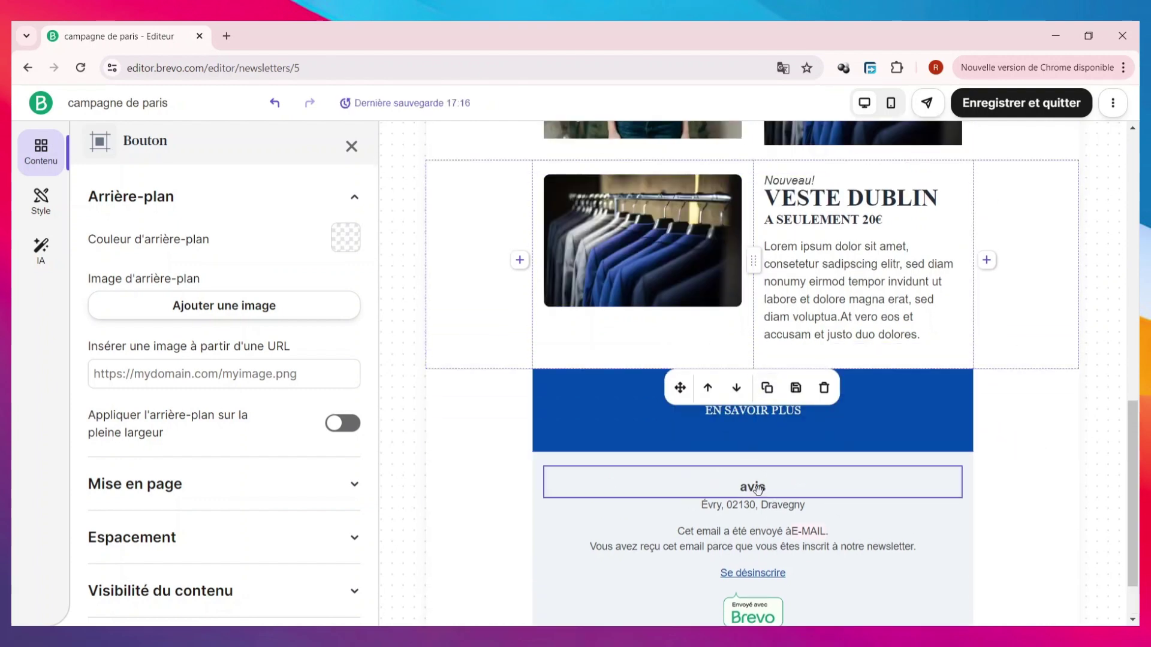
pyautogui.click(830, 500)
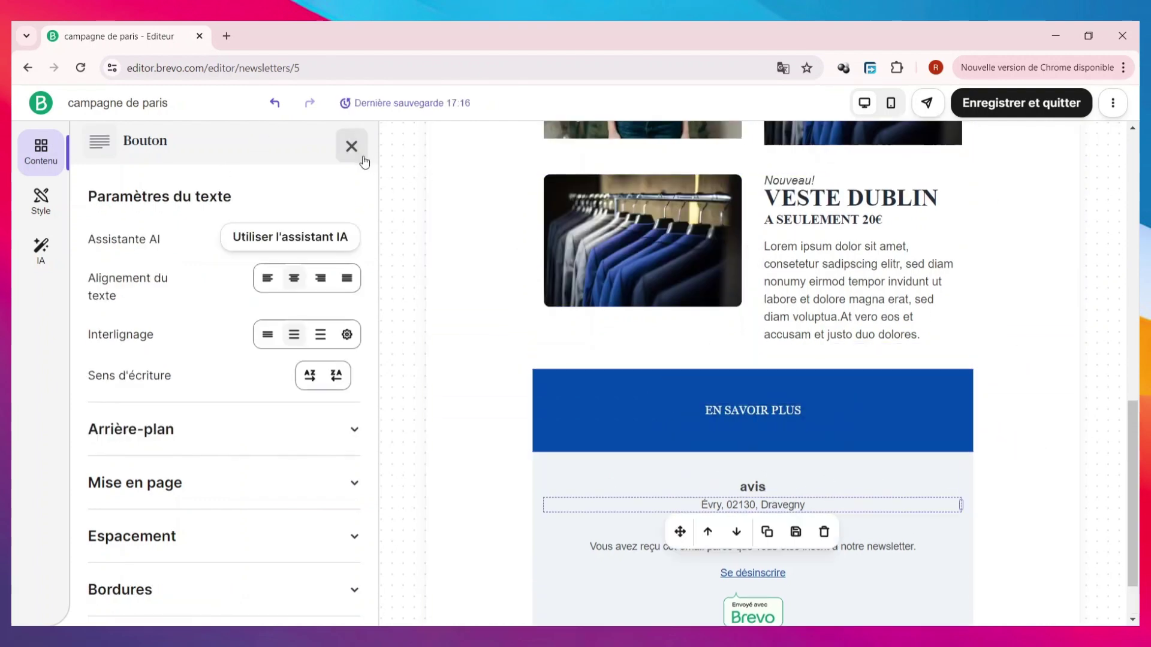
pyautogui.click(351, 147)
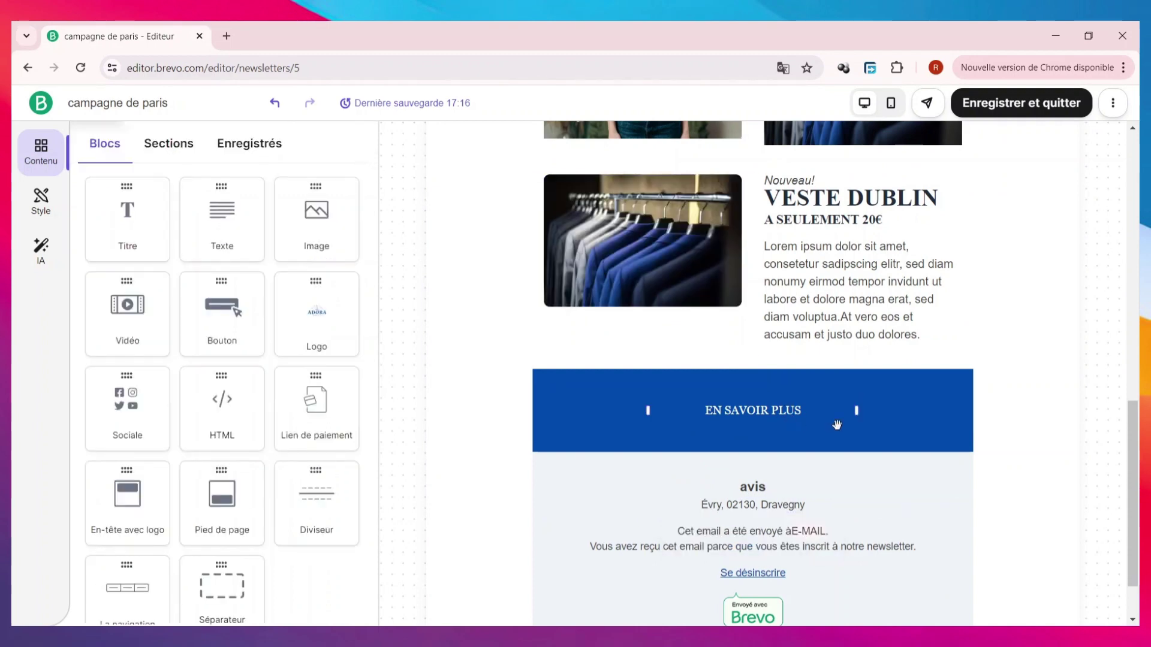
pyautogui.scroll(-2, 922, 427)
pyautogui.scroll(-1, 317, 467)
# - Drop a social icons block into the footer and delete the 'avis' text block
pyautogui.moveTo(129, 353); pyautogui.dragTo(790, 451)
pyautogui.moveTo(786, 423); pyautogui.dragTo(785, 423)
pyautogui.click(761, 418)
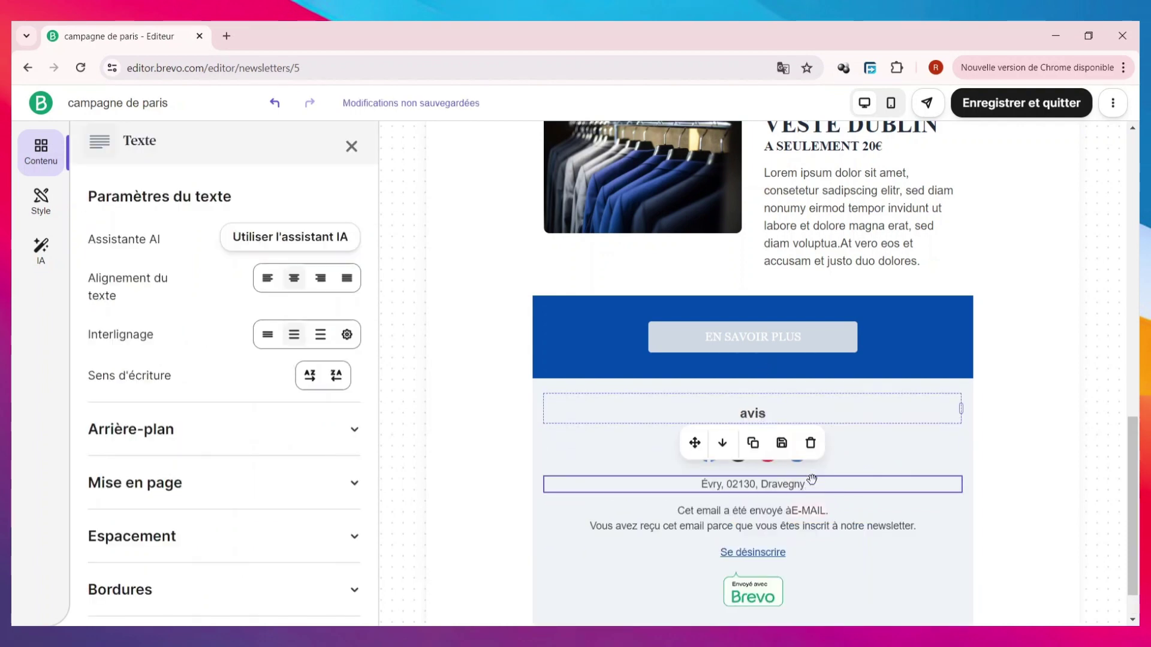
pyautogui.click(810, 443)
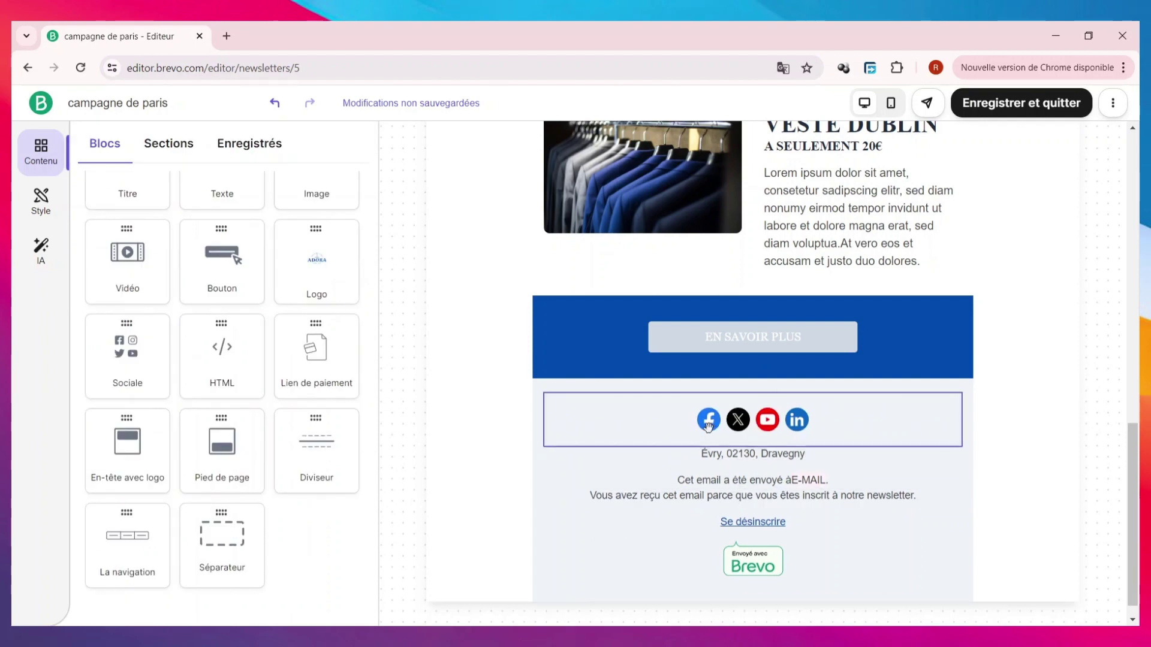
# - Edit the Facebook link to 'FACEB' and add Instagram to the social icons
pyautogui.click(708, 425)
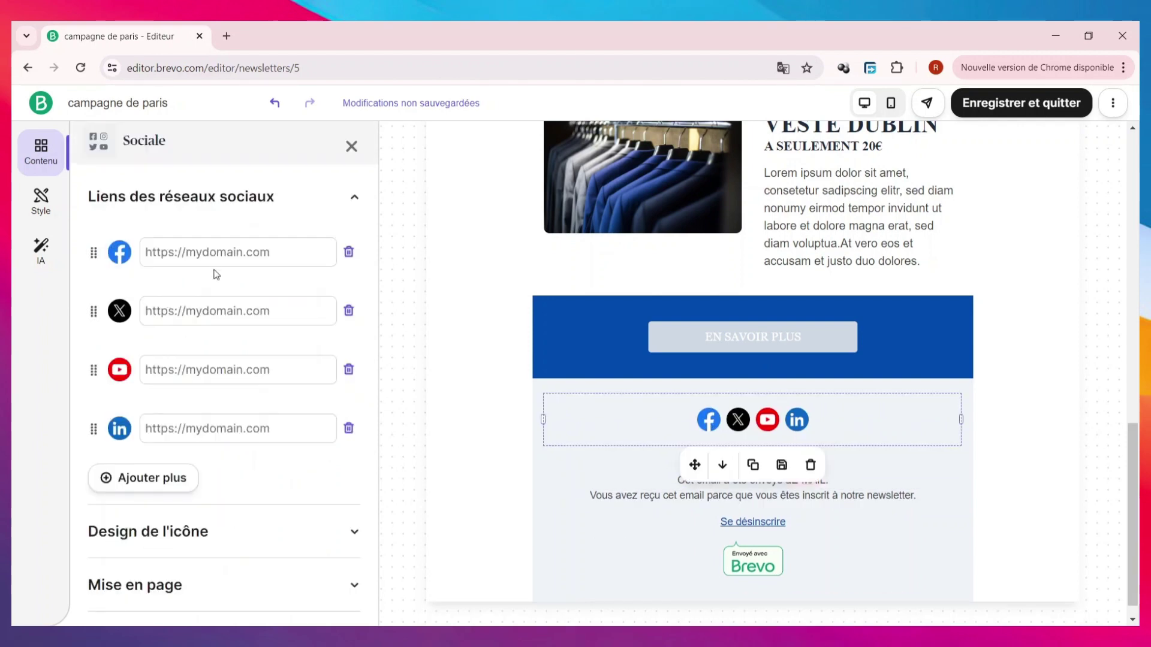
pyautogui.click(211, 258)
pyautogui.write('FAC')
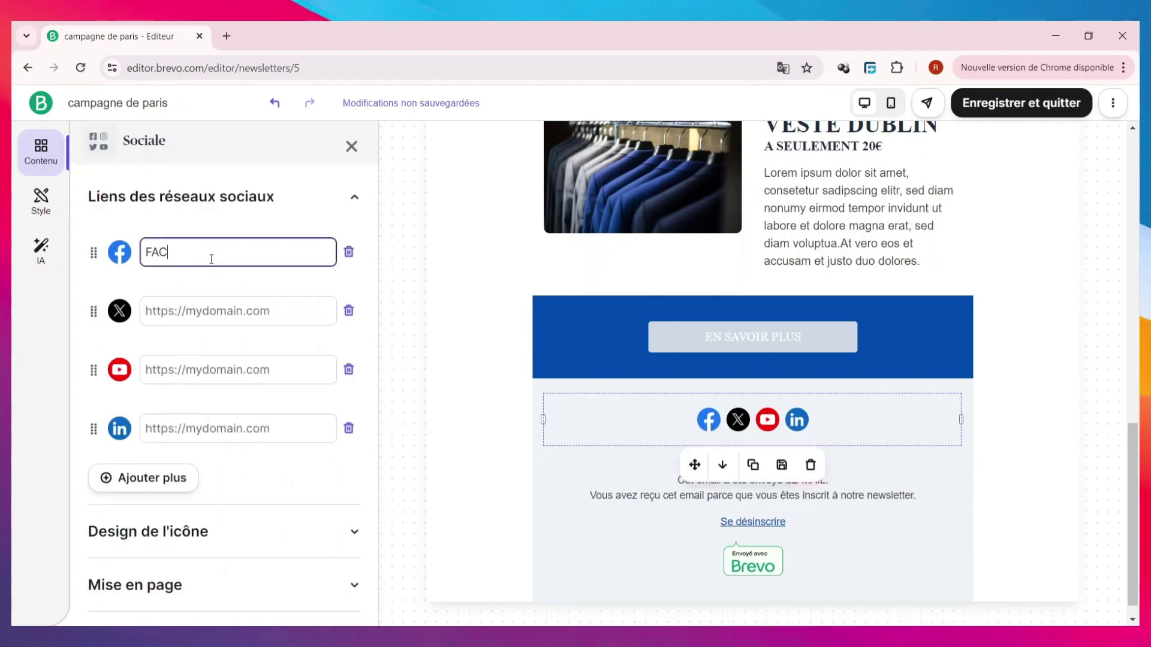
pyautogui.write('EBOOK.COM')
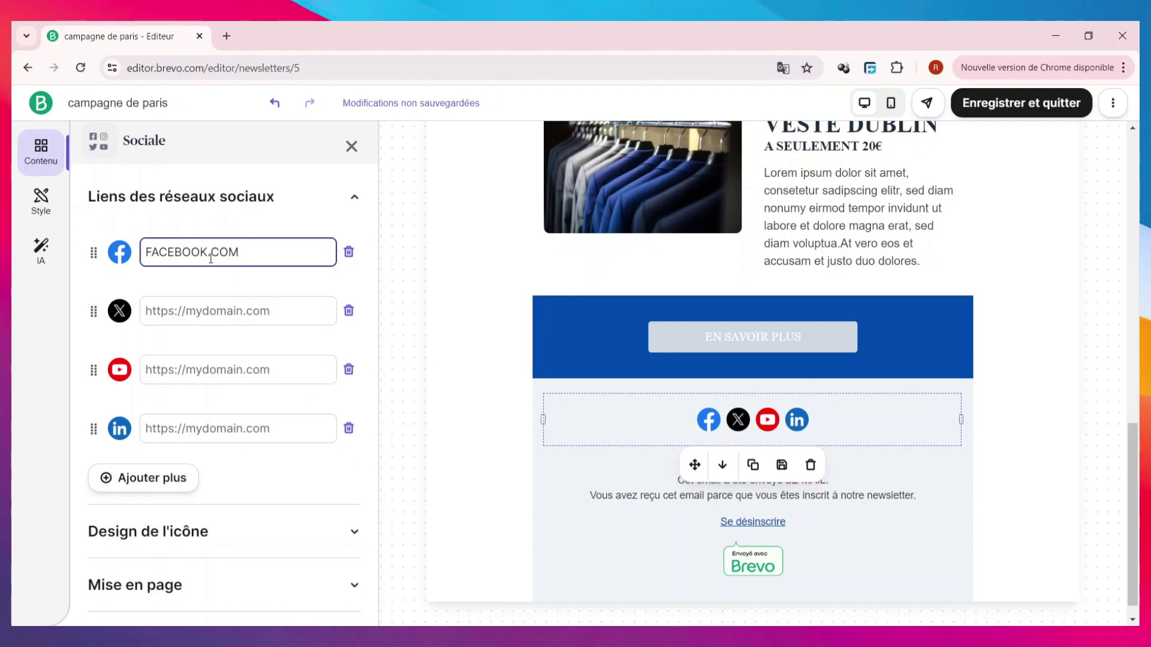
pyautogui.click(162, 487)
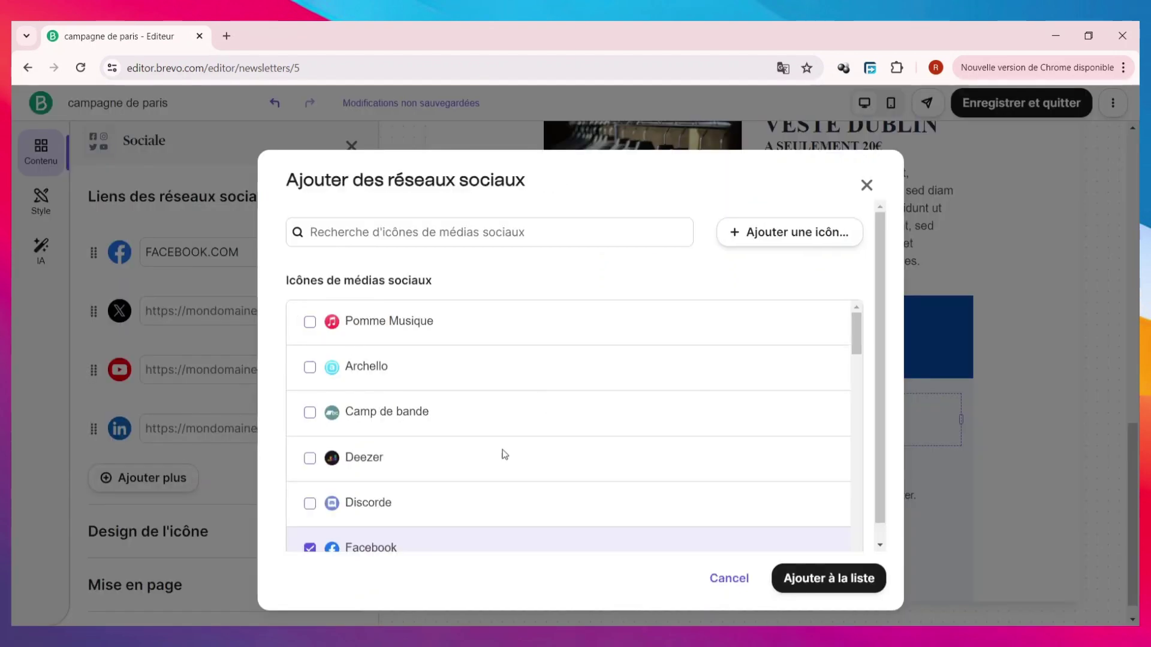
pyautogui.scroll(-5, 455, 390)
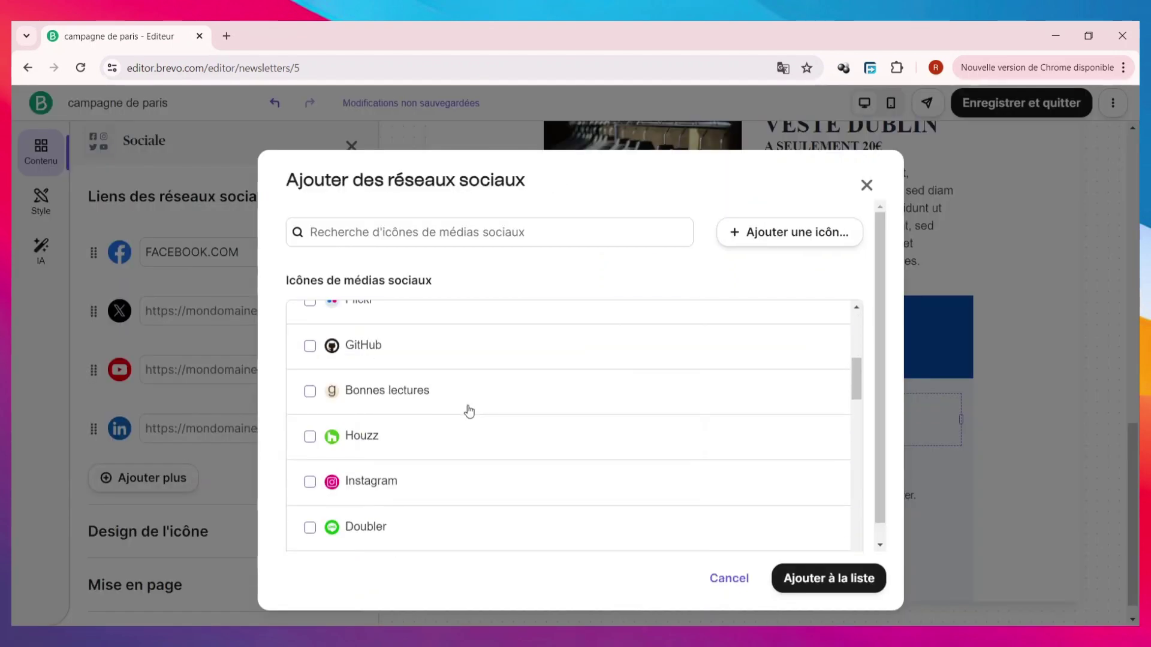
pyautogui.click(404, 487)
pyautogui.click(834, 584)
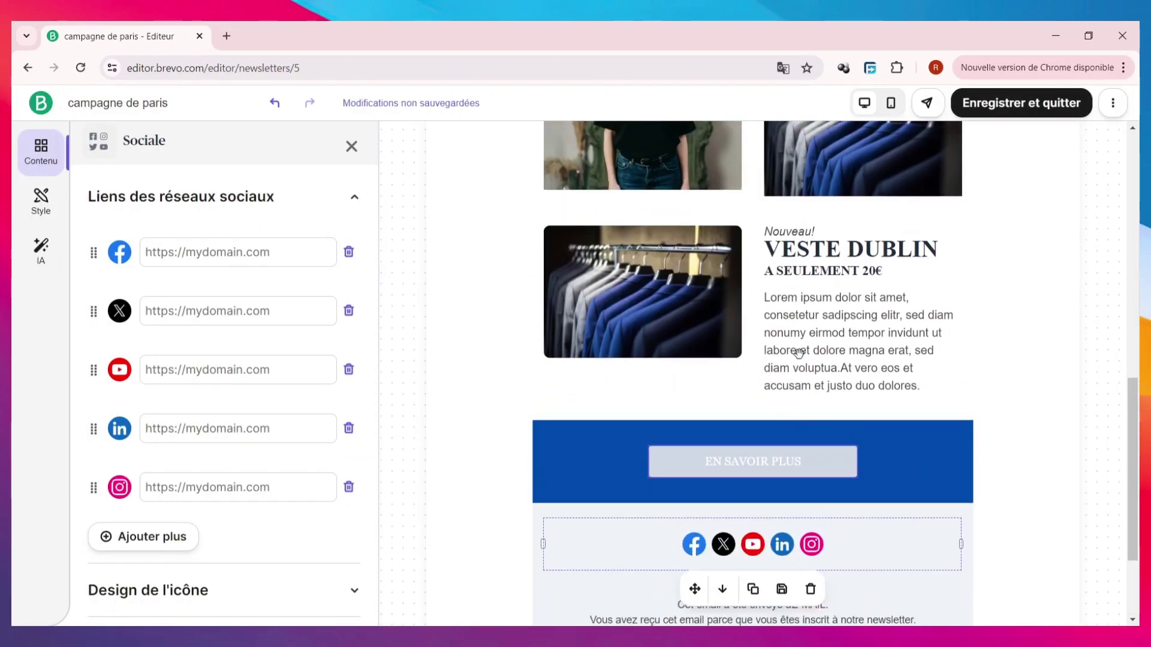
pyautogui.click(351, 146)
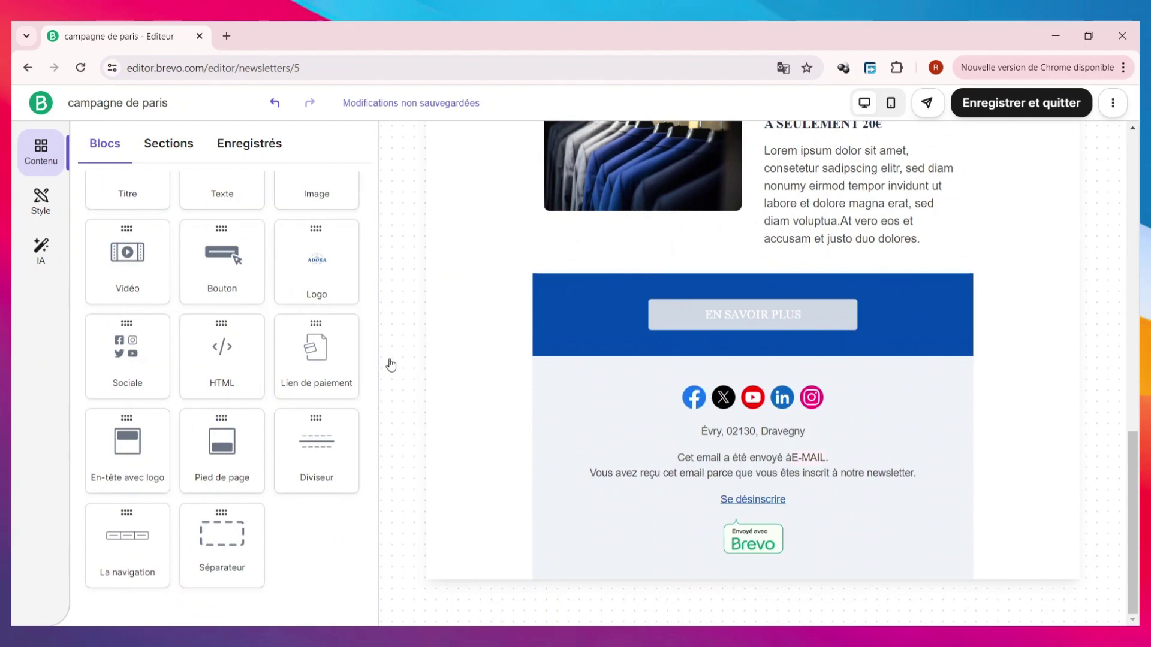
# - Insert an image block above the blue button section, then delete the empty block
pyautogui.scroll(3, 391, 364)
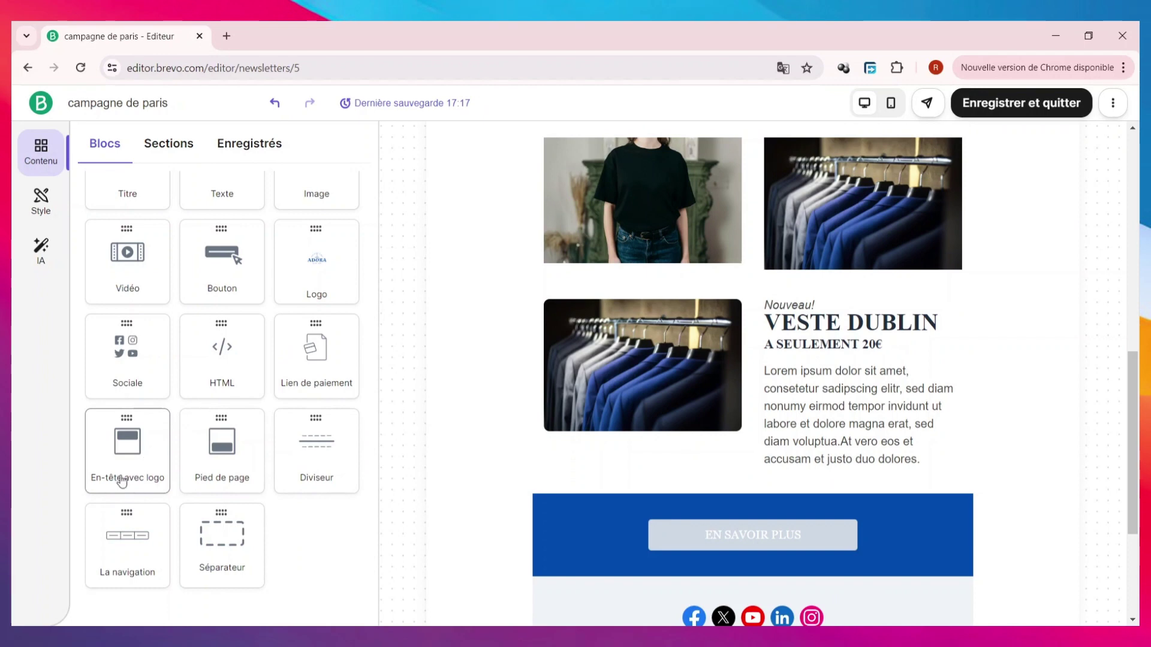
pyautogui.scroll(1, 189, 408)
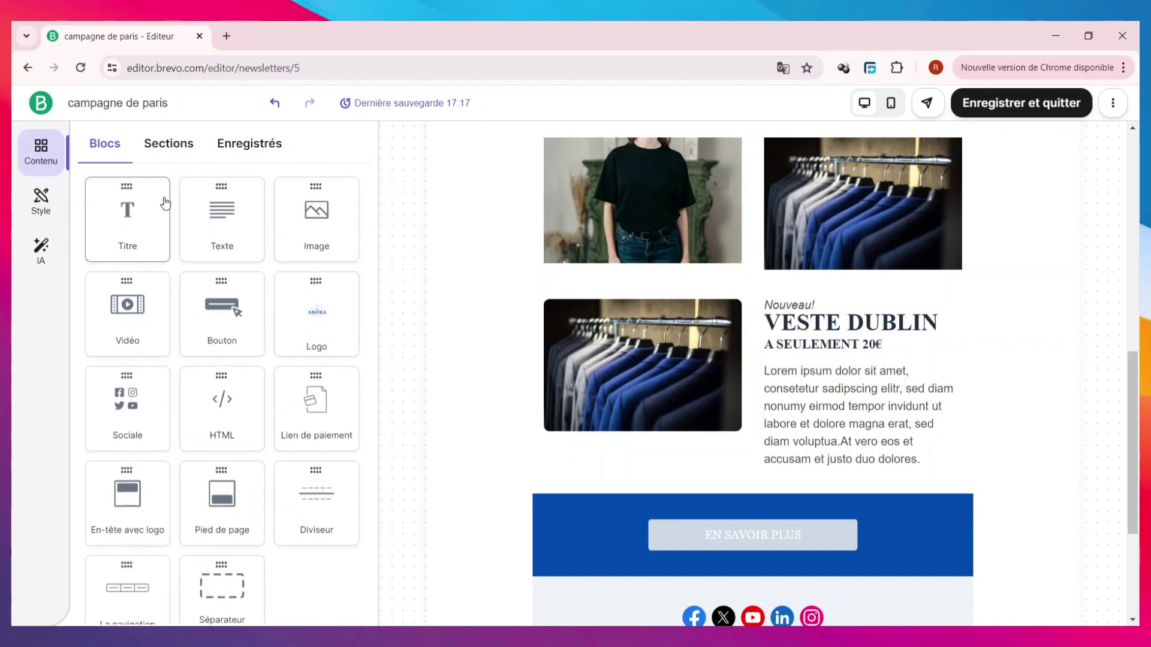
pyautogui.moveTo(295, 234); pyautogui.dragTo(767, 493)
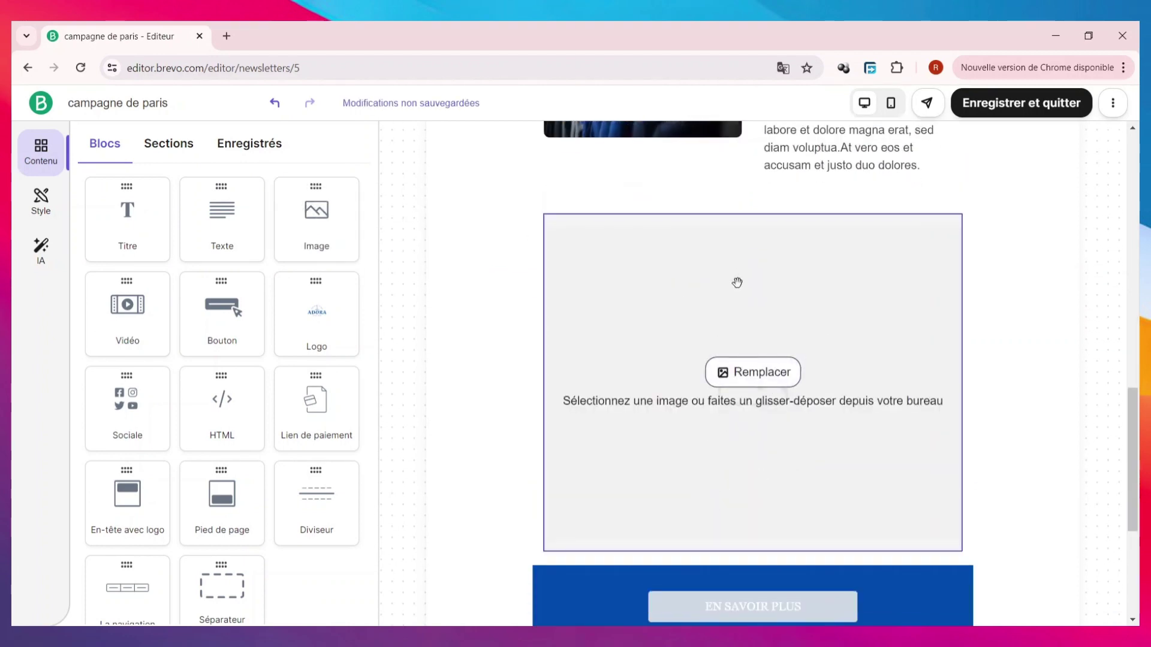
pyautogui.click(885, 408)
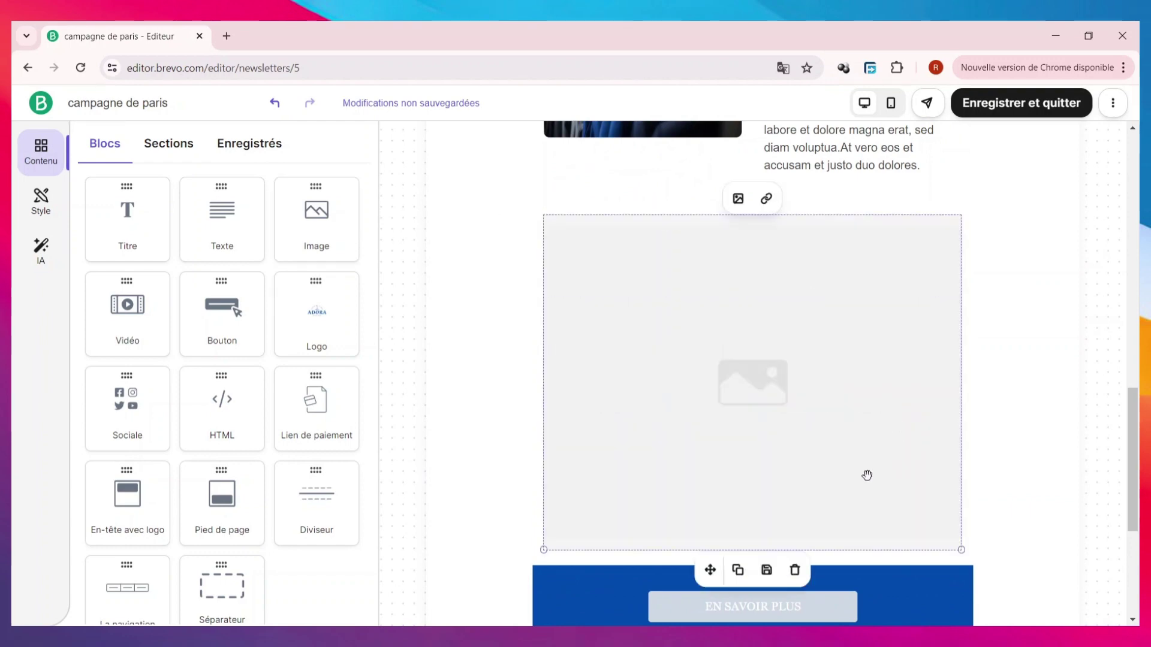
pyautogui.click(794, 570)
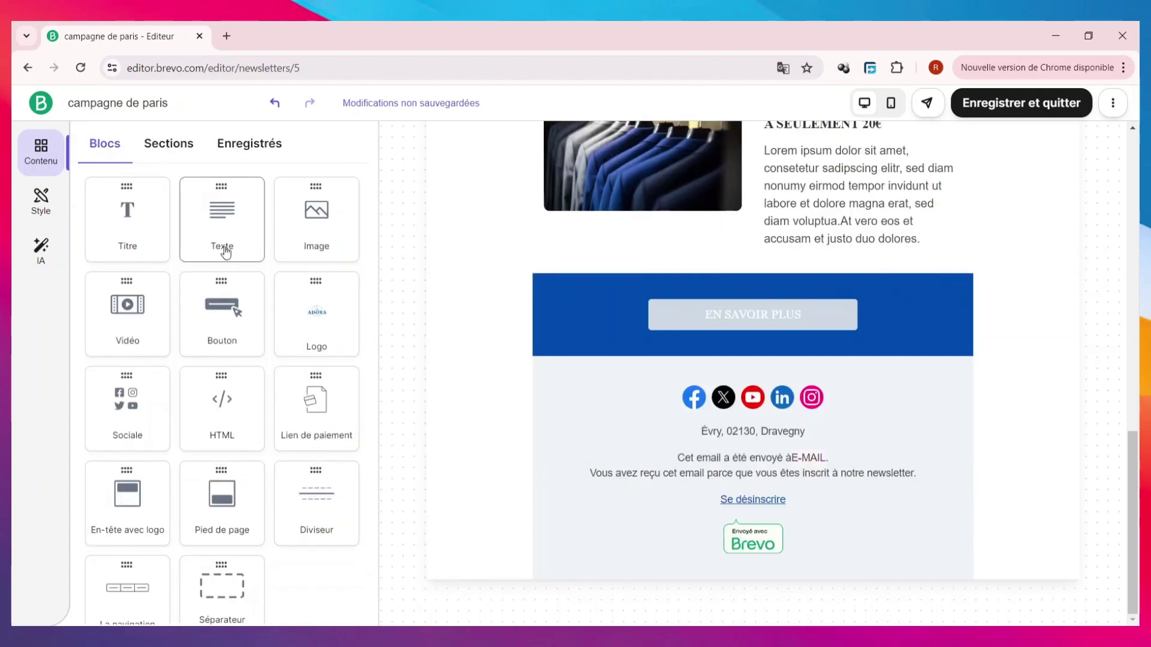
# - Add an 'Un titre ici' title block below the shoe photo, restyle it and duplicate it
pyautogui.moveTo(115, 233); pyautogui.dragTo(876, 126)
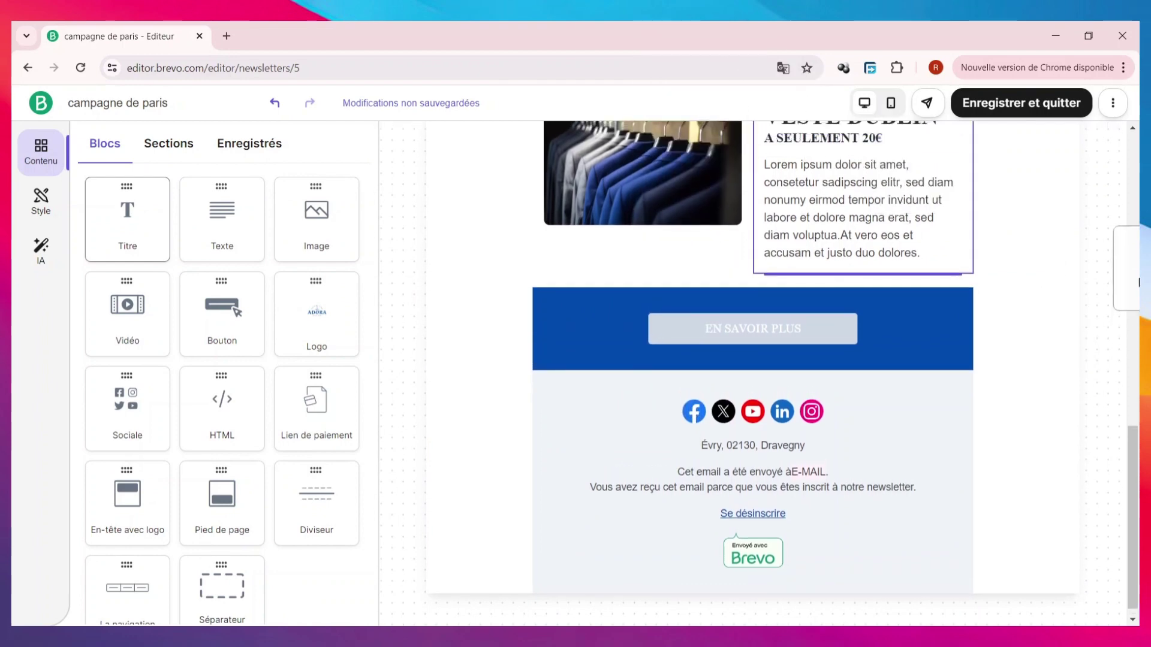
pyautogui.moveTo(127, 219); pyautogui.dragTo(586, 352)
pyautogui.click(586, 354)
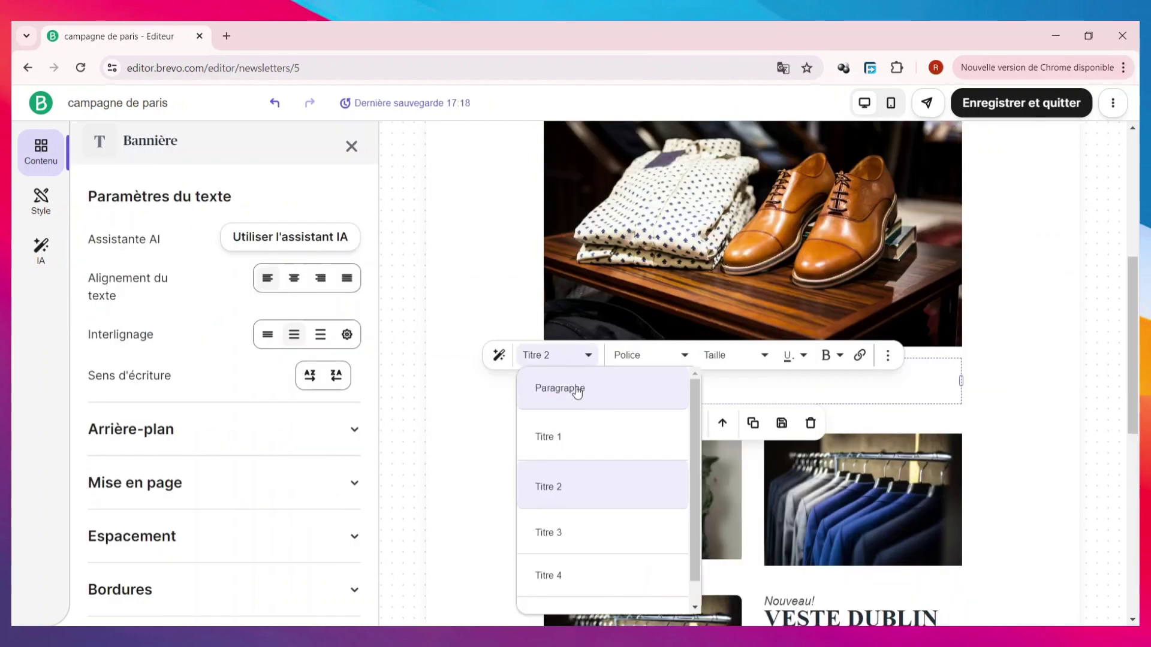
pyautogui.click(608, 397)
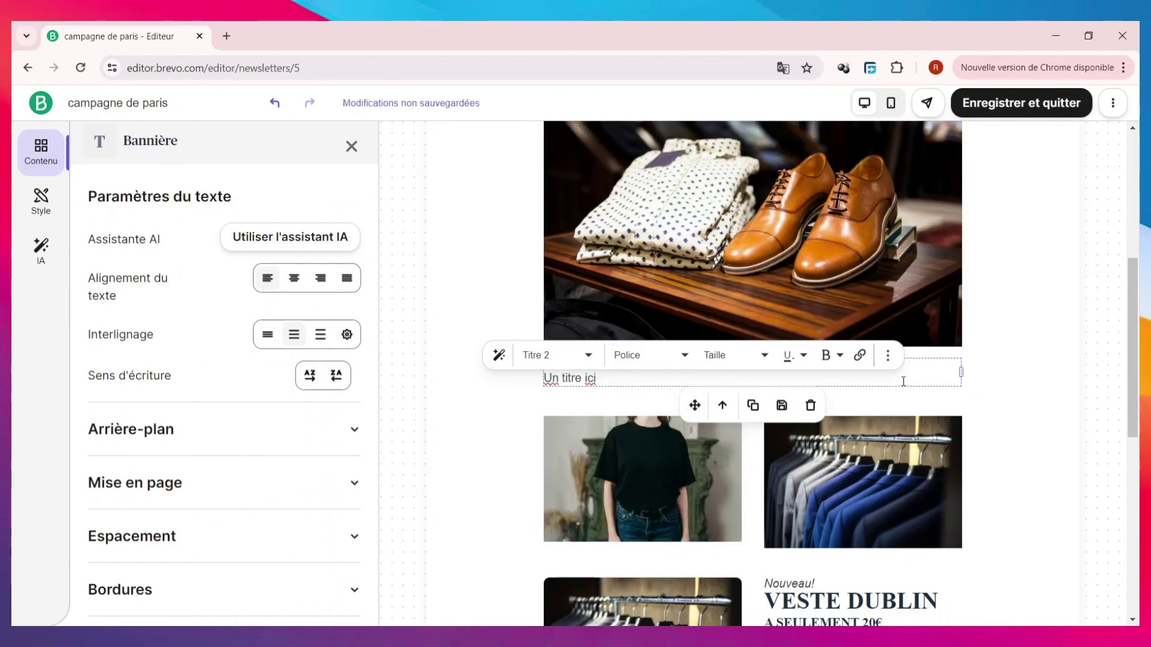
pyautogui.click(753, 405)
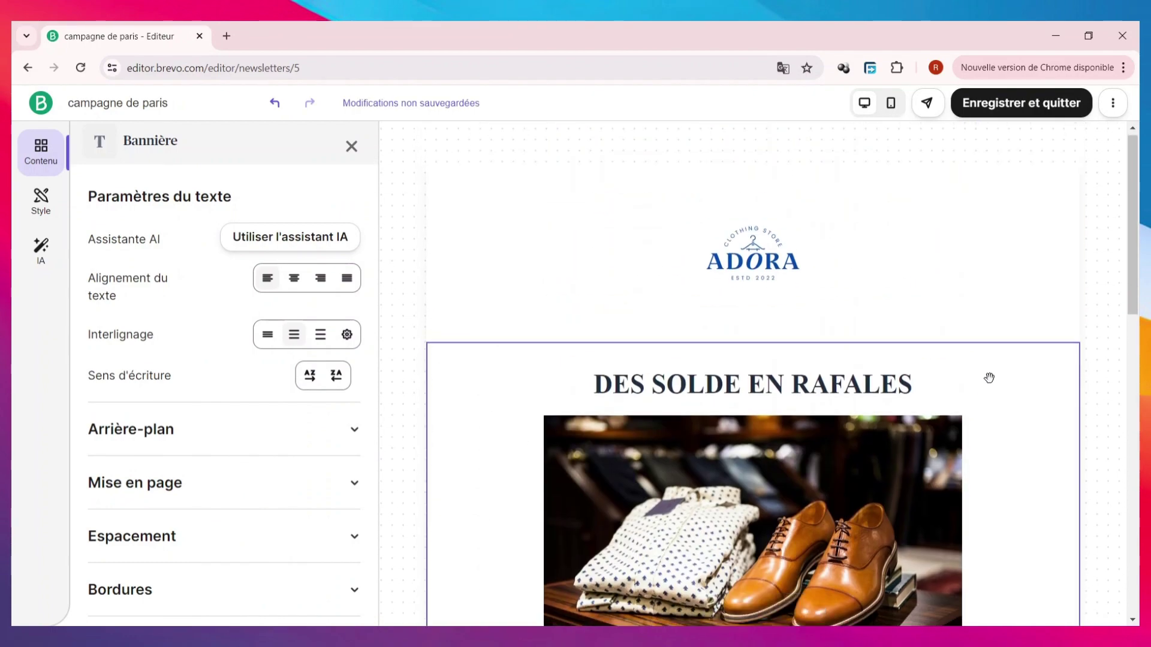
pyautogui.scroll(-10, 774, 414)
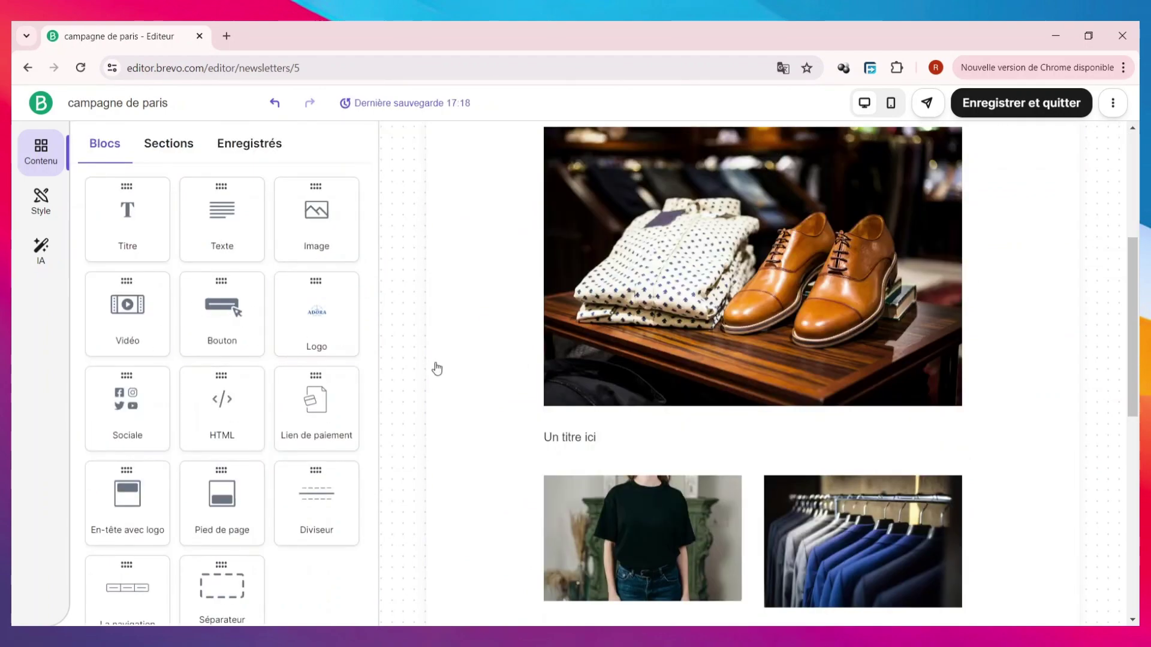
pyautogui.scroll(-5, 575, 396)
pyautogui.scroll(8, 575, 395)
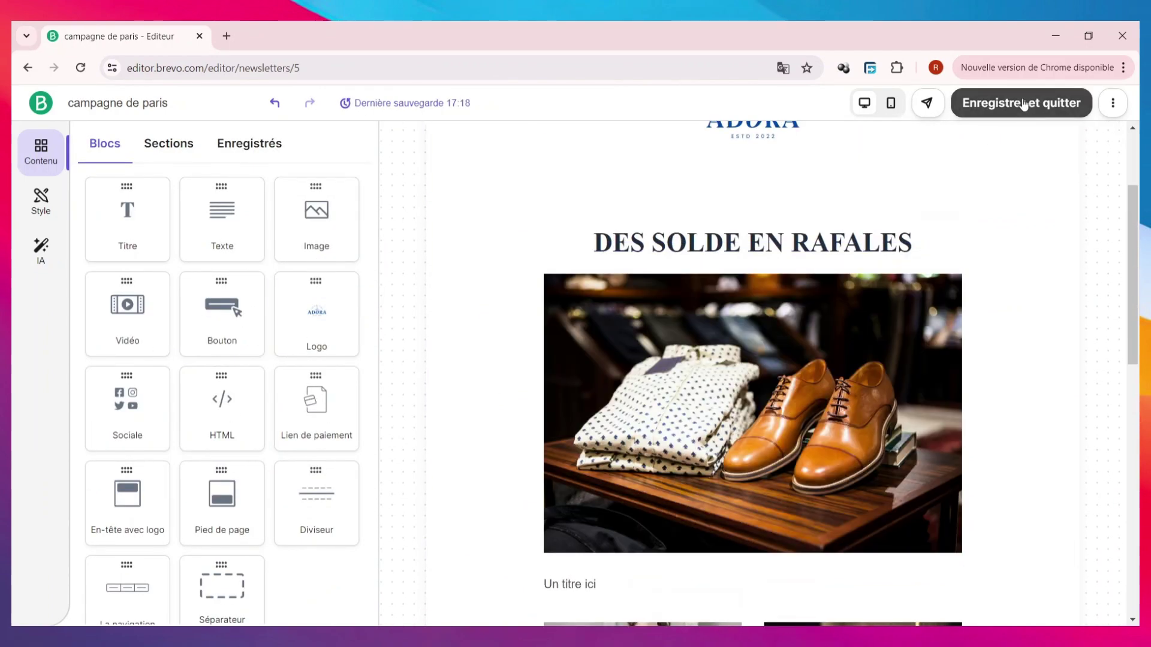
# - Save the newsletter design, exit the editor, and save the additional settings without changes
pyautogui.click(1023, 104)
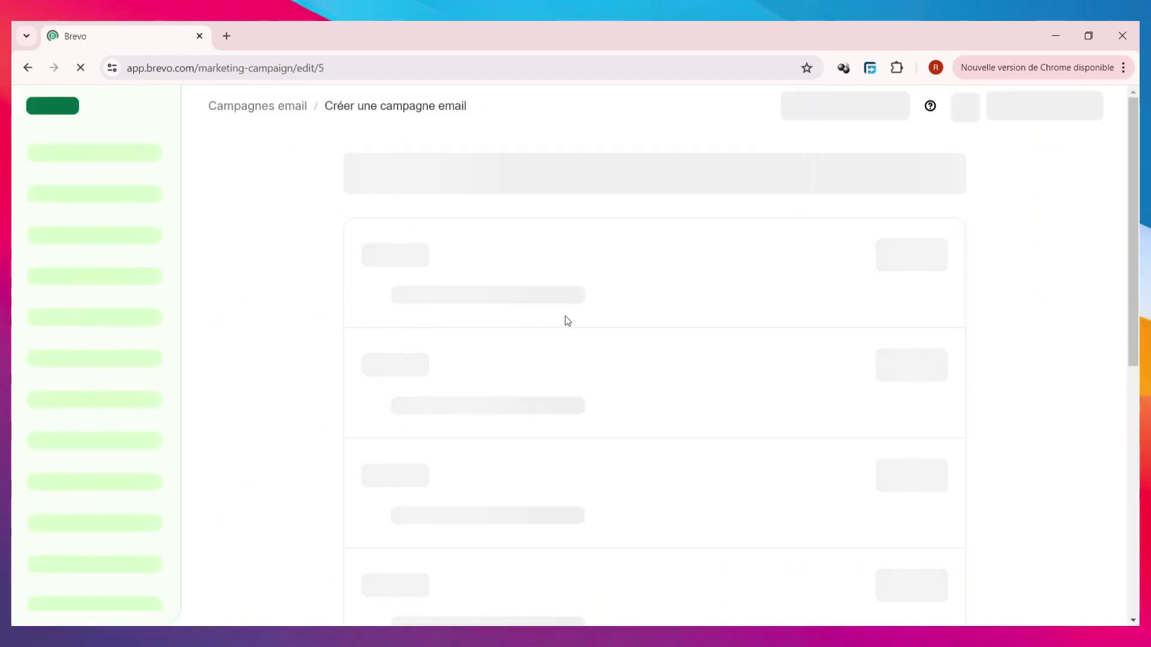
pyautogui.scroll(-6, 600, 365)
pyautogui.moveTo(652, 323)
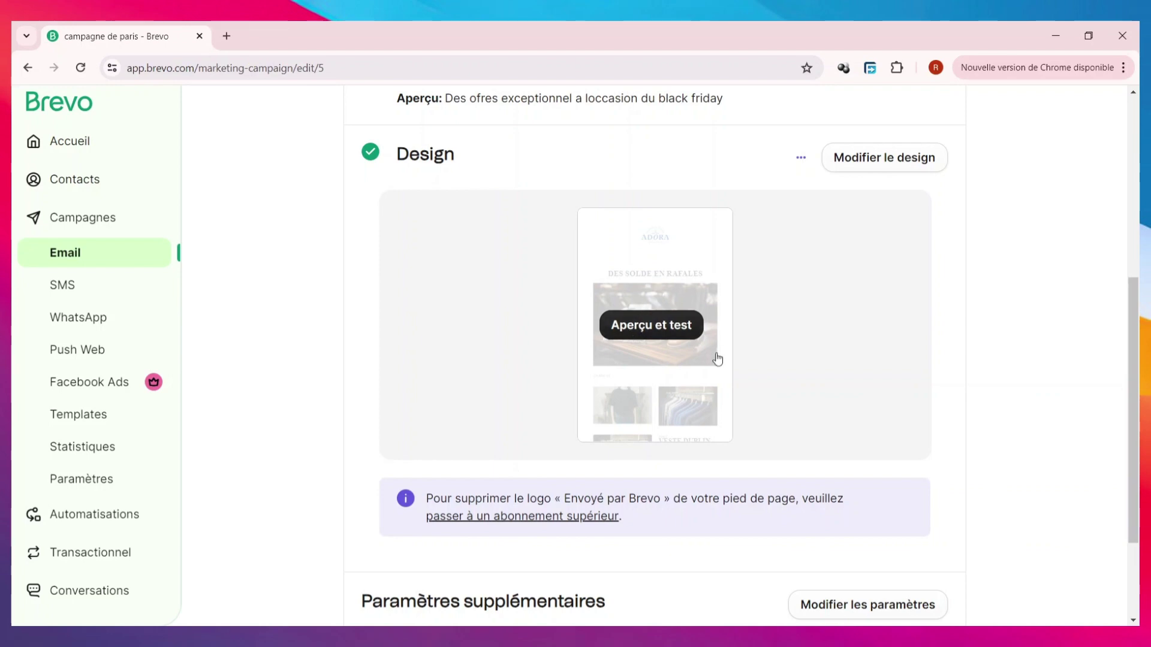
pyautogui.scroll(-3, 834, 317)
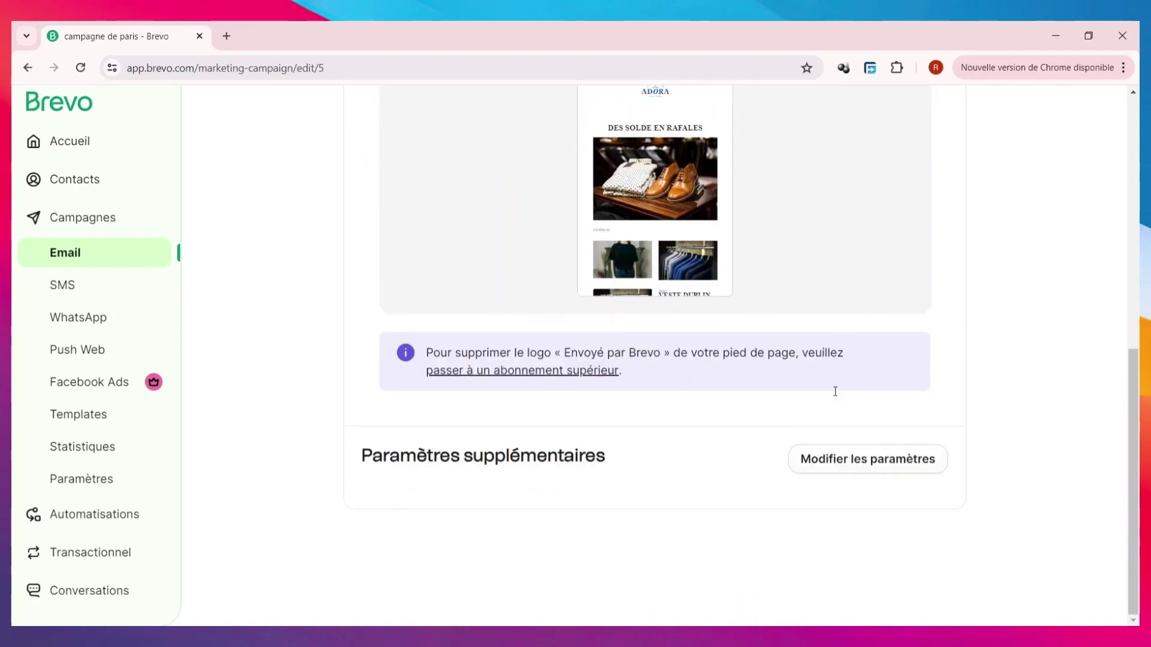
pyautogui.click(870, 466)
pyautogui.scroll(-4, 741, 454)
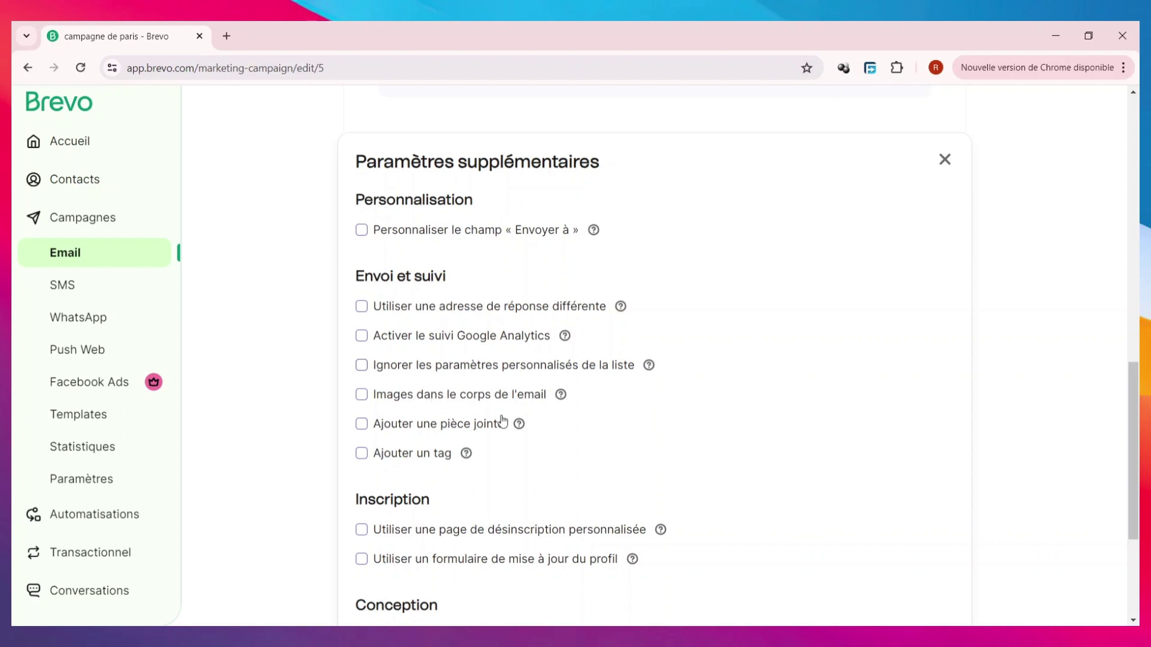
pyautogui.scroll(-4, 504, 424)
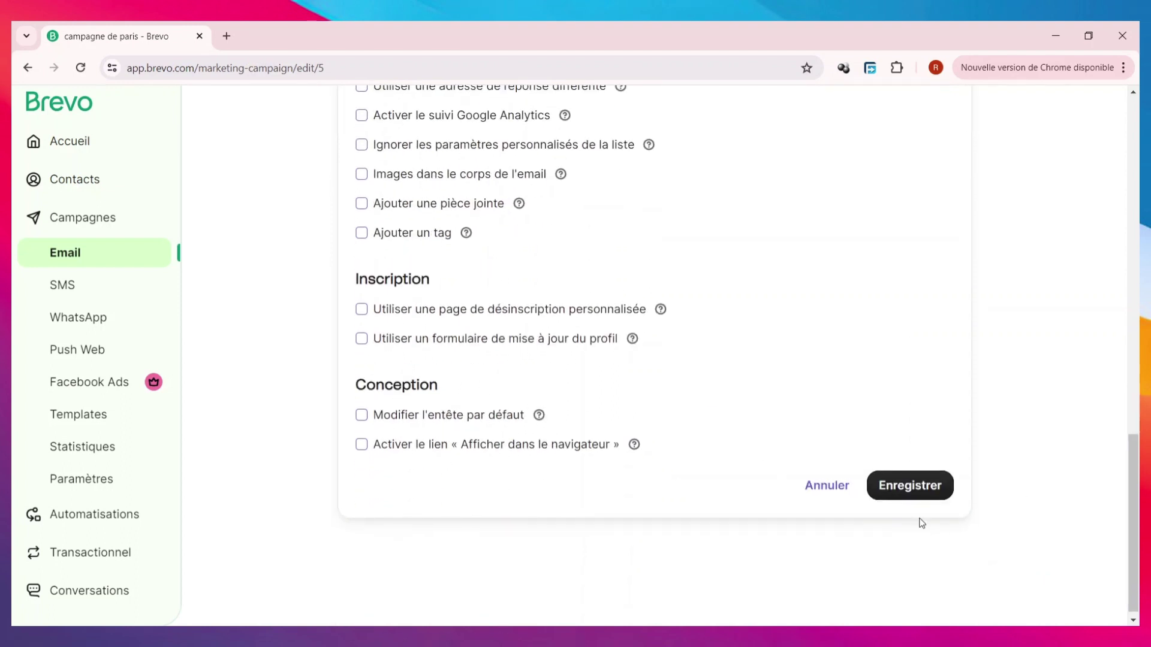
pyautogui.click(911, 489)
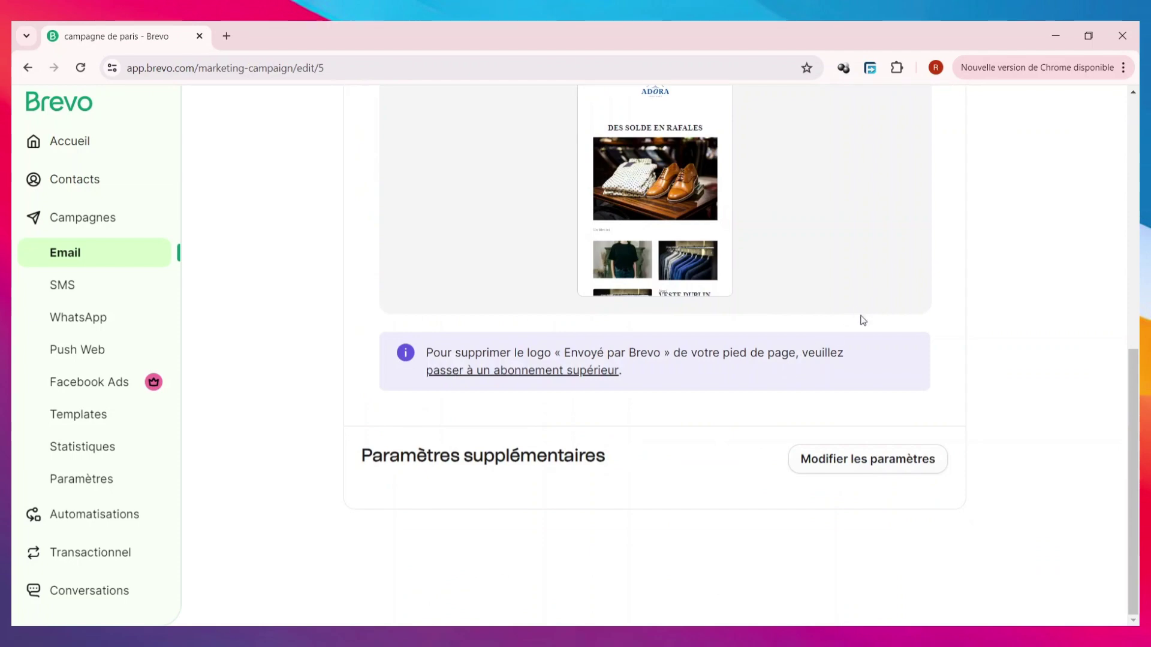
# - Set a later send for the email on 29 May 2024 at 17:30 and confirm the schedule
pyautogui.click(944, 173)
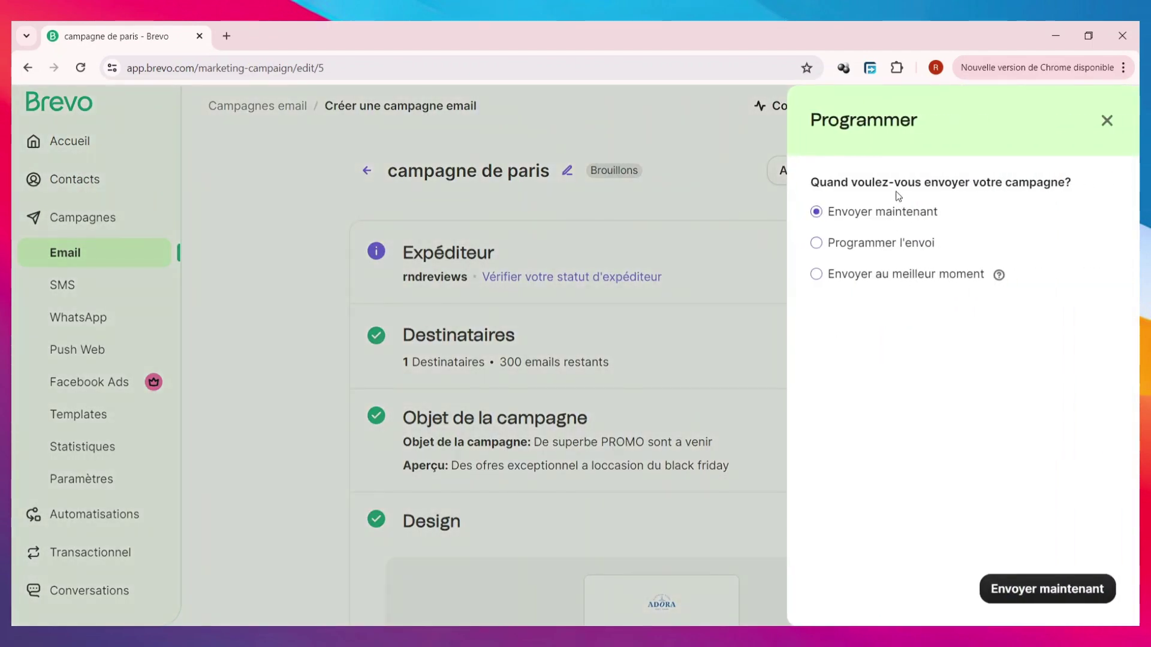
pyautogui.click(845, 244)
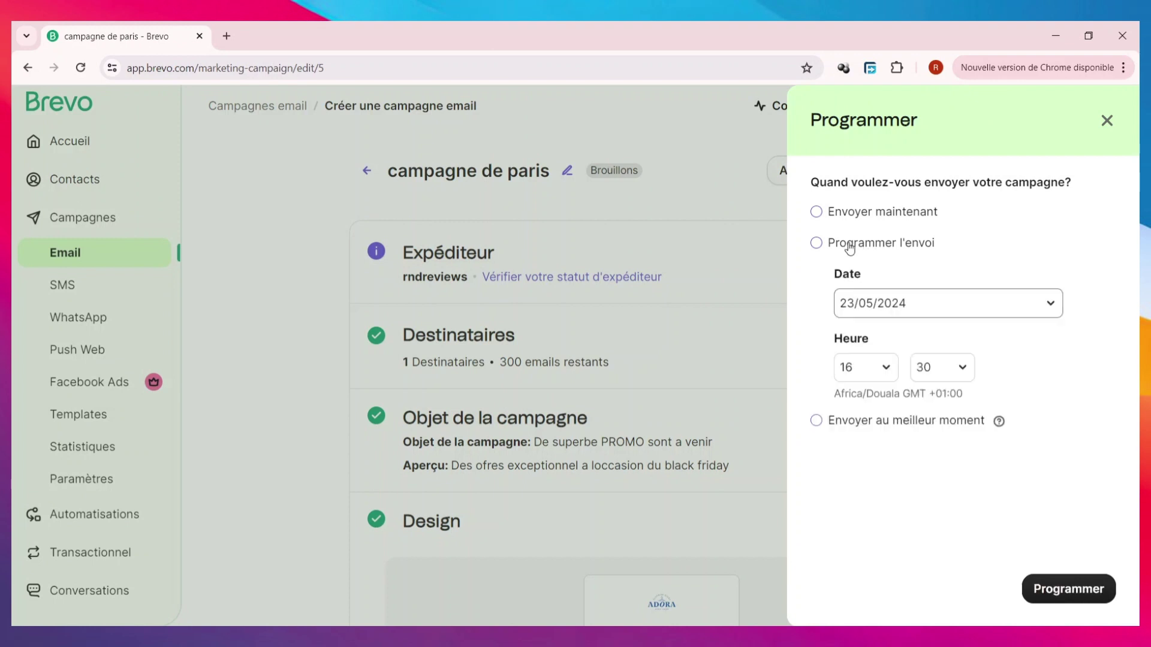
pyautogui.click(955, 302)
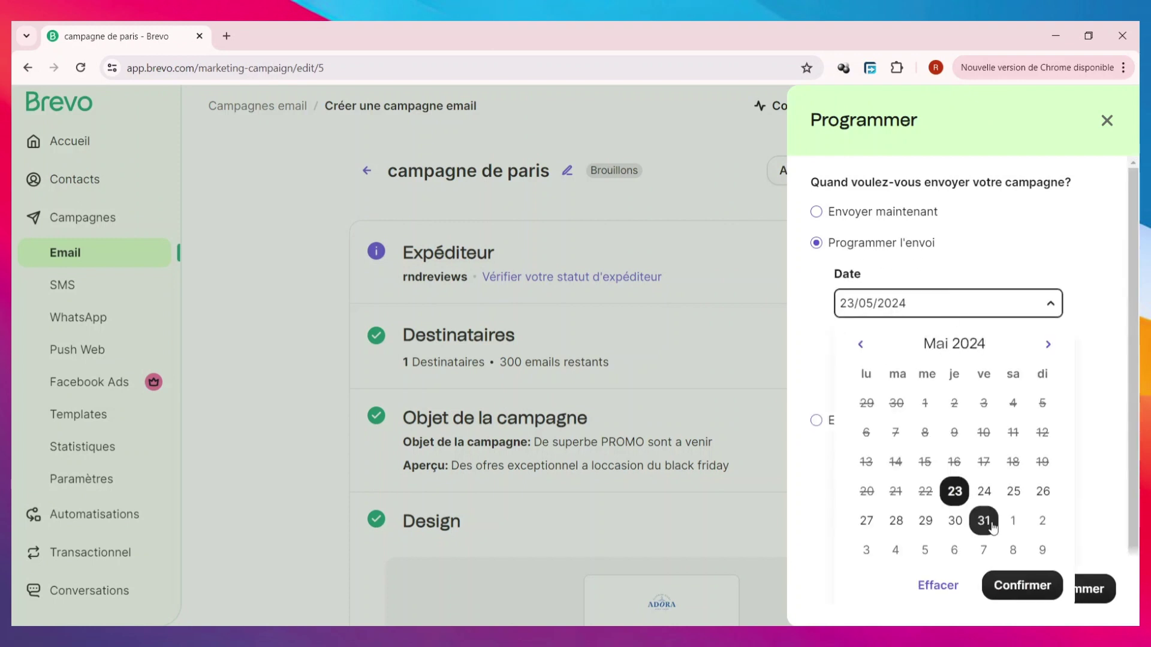
pyautogui.click(926, 520)
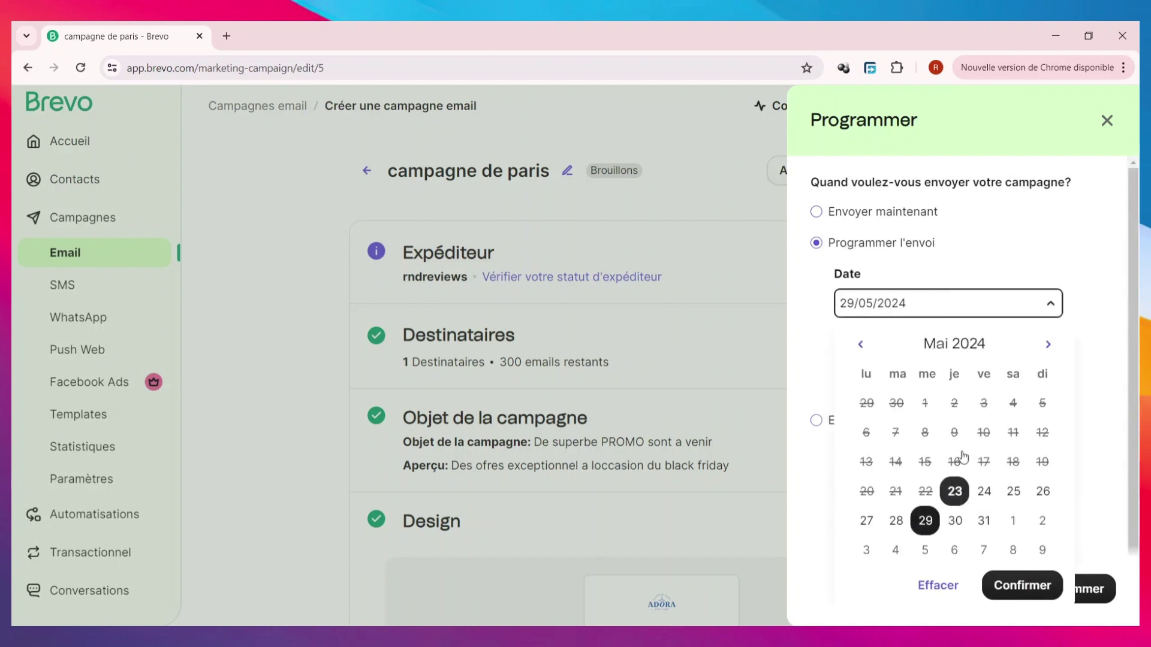
pyautogui.click(1024, 588)
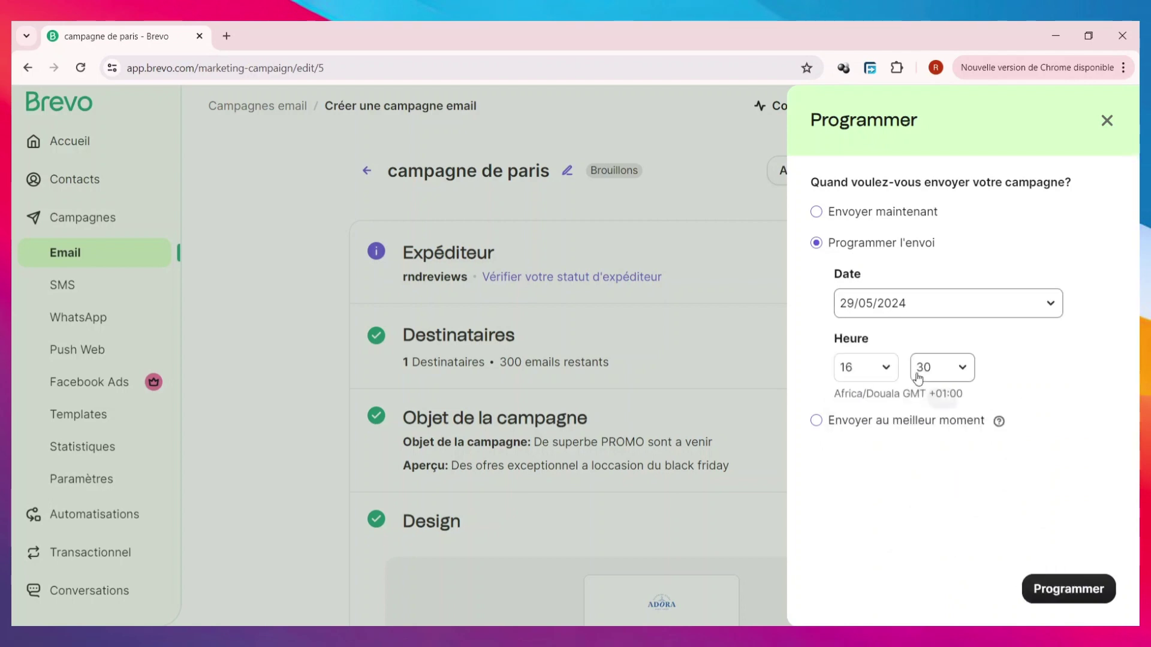
pyautogui.click(887, 369)
pyautogui.scroll(-3, 867, 256)
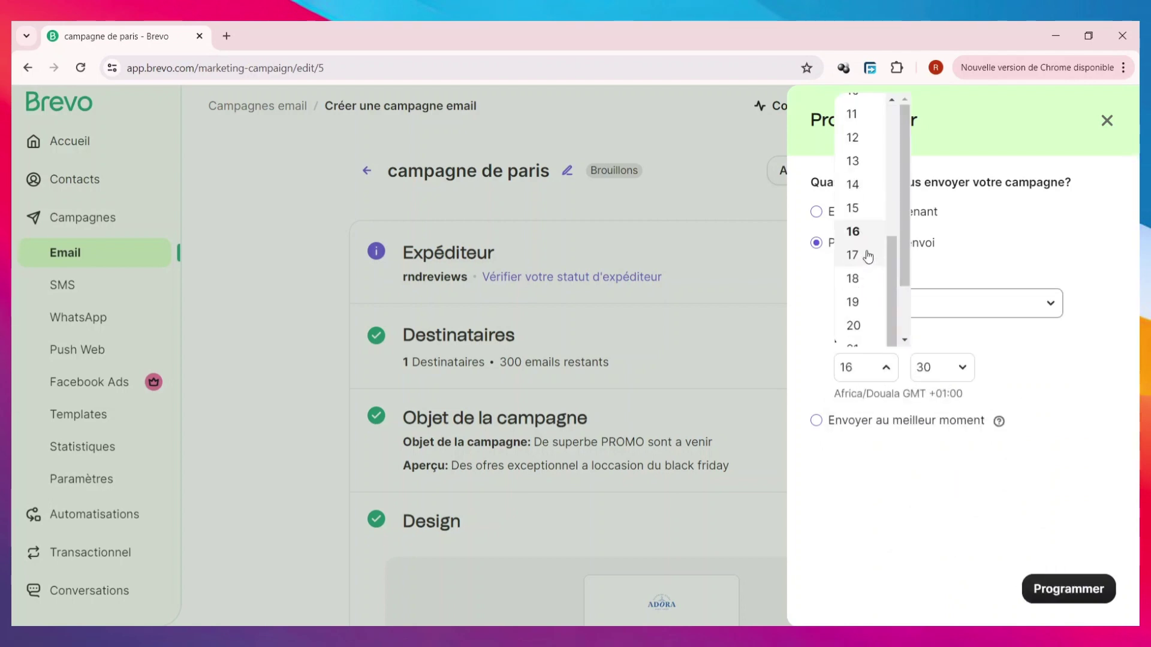
pyautogui.click(868, 256)
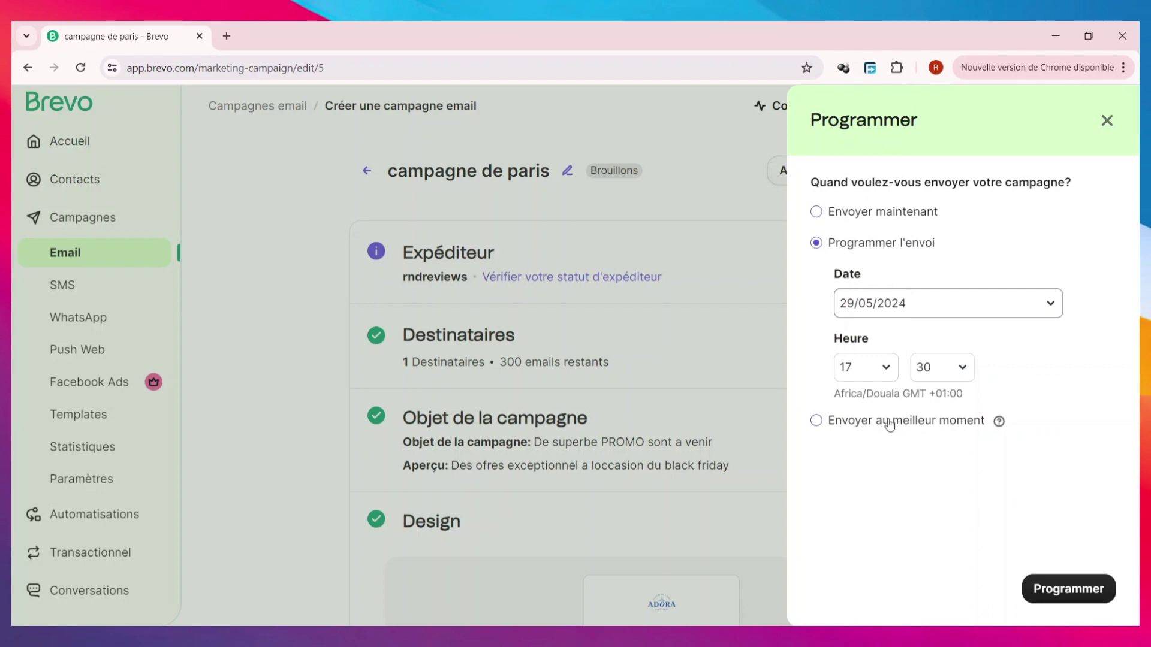
pyautogui.click(1053, 580)
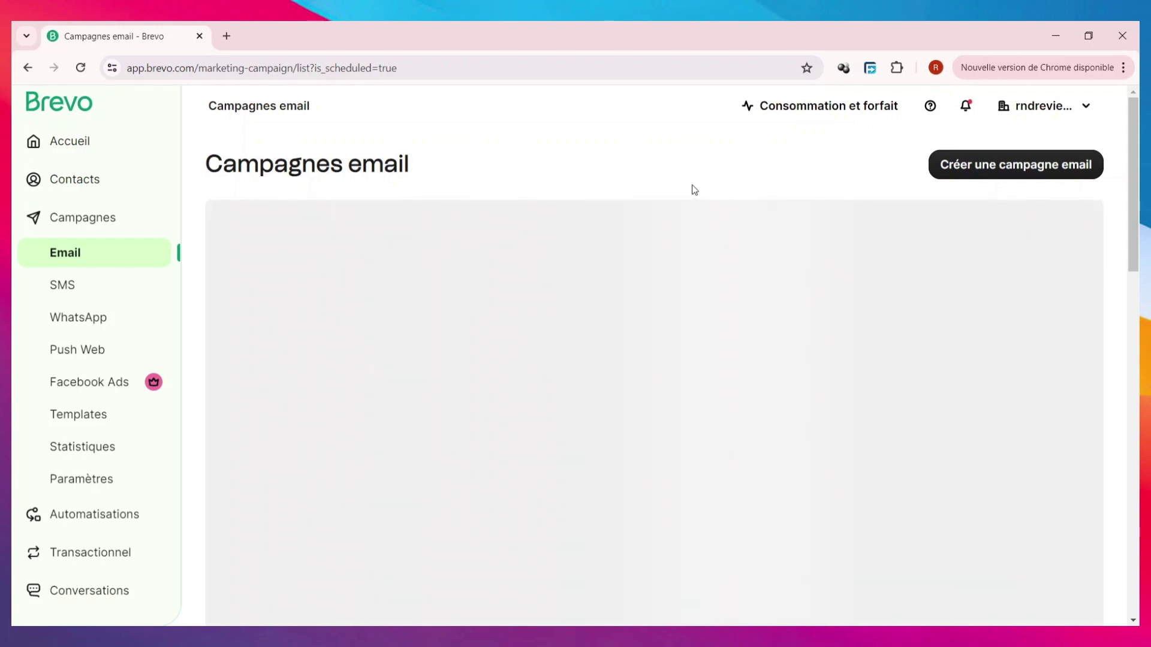
# - Create a new SMS campaign named 'APPEL DOFFRE' from the SMS campaigns page
pyautogui.click(117, 303)
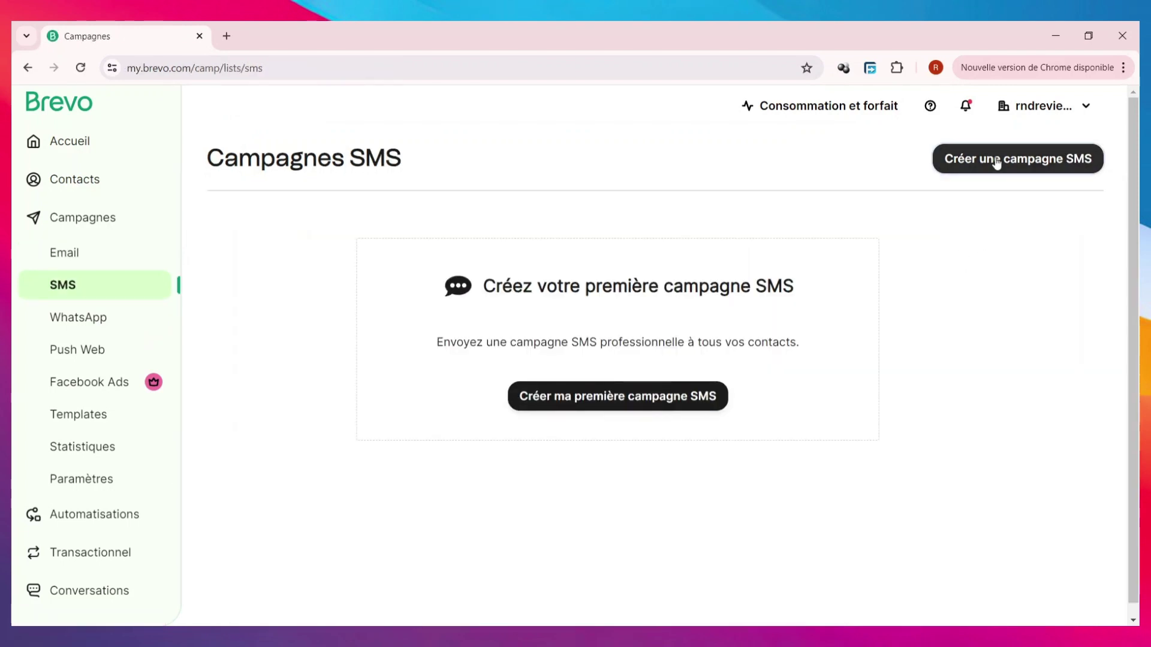
pyautogui.click(997, 163)
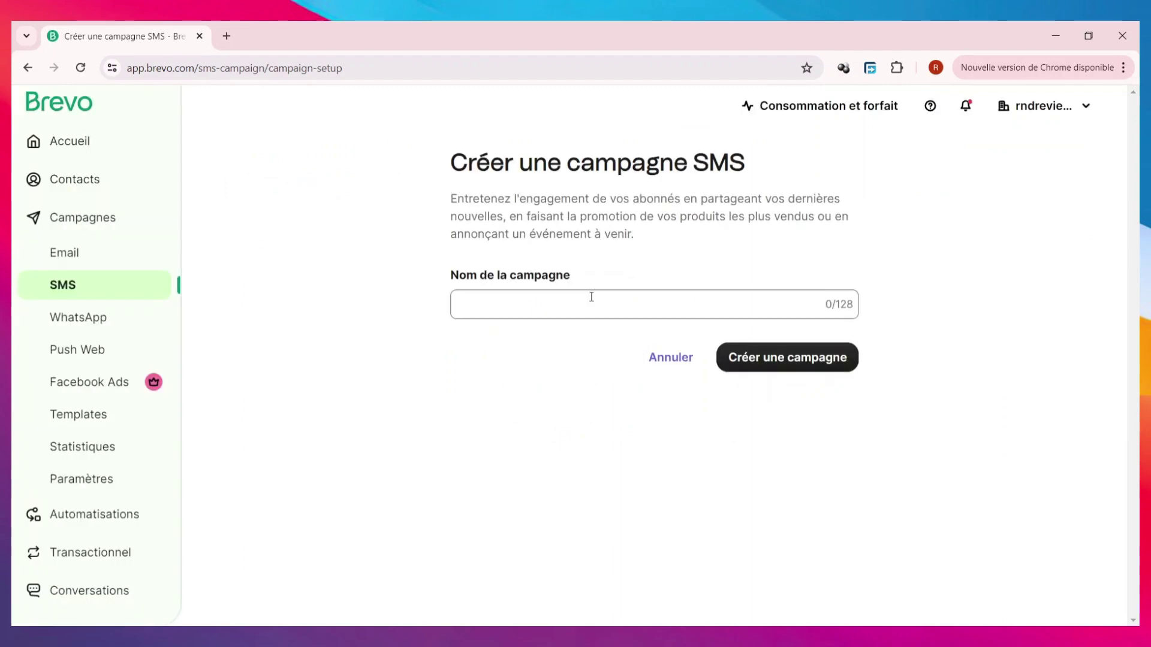
pyautogui.click(592, 305)
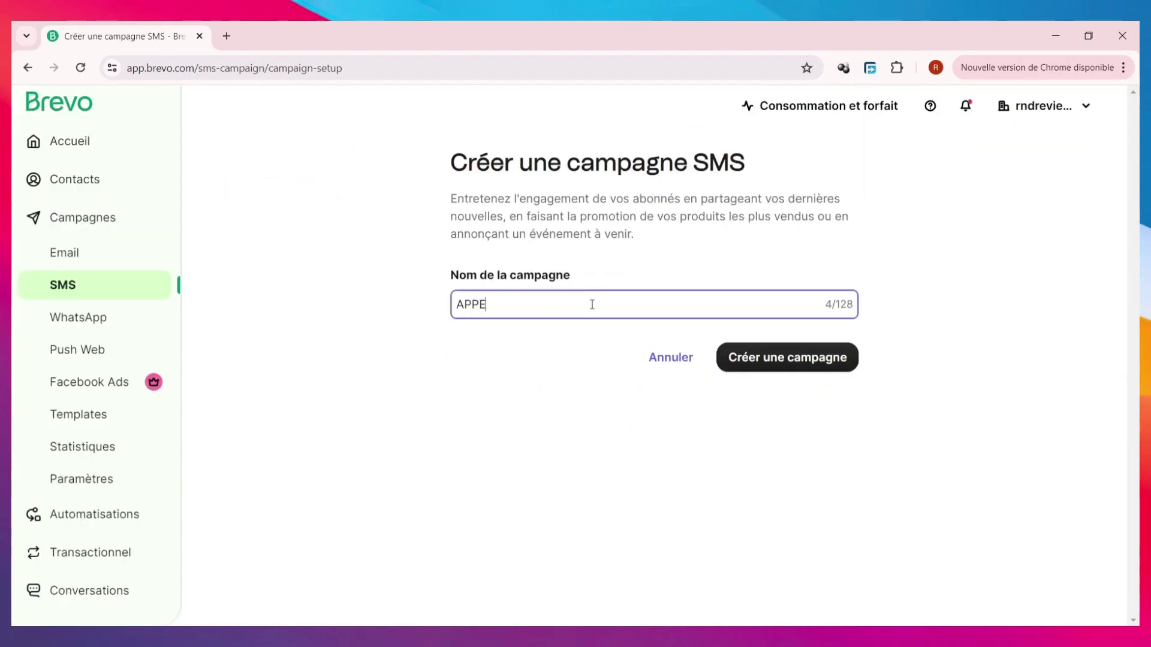
pyautogui.write('APPEL DOFFRE')
pyautogui.click(790, 360)
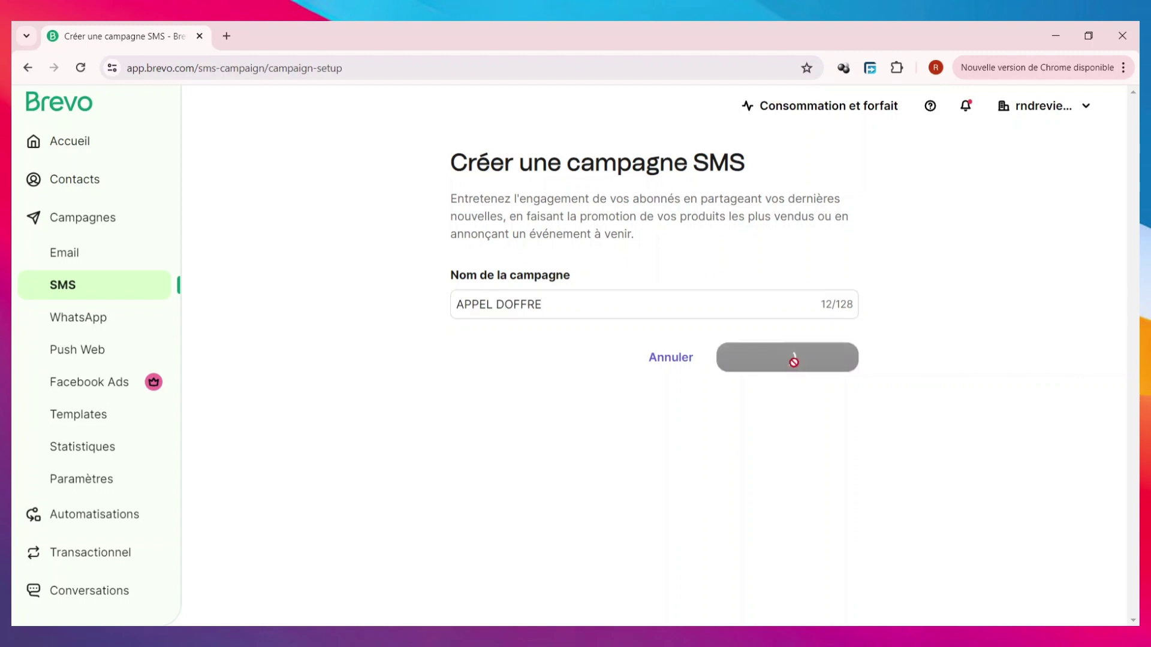
pyautogui.click(786, 251)
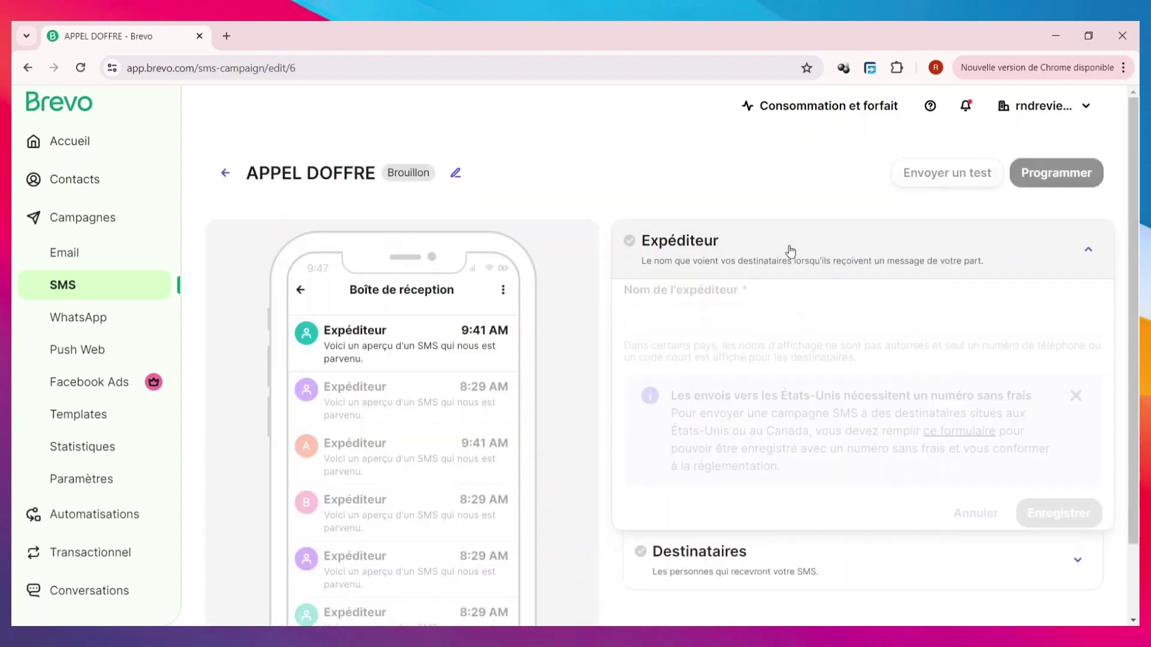
# - Set the campaign's sender name to RNDREVIEWS and save it
pyautogui.click(771, 333)
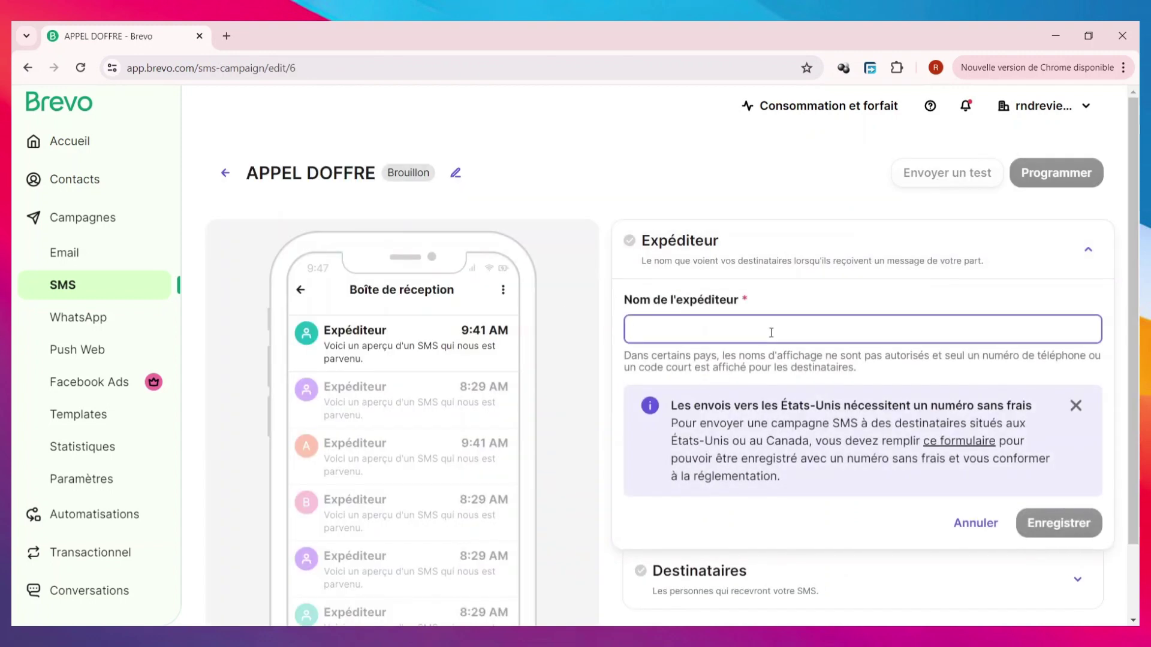
pyautogui.write('RND')
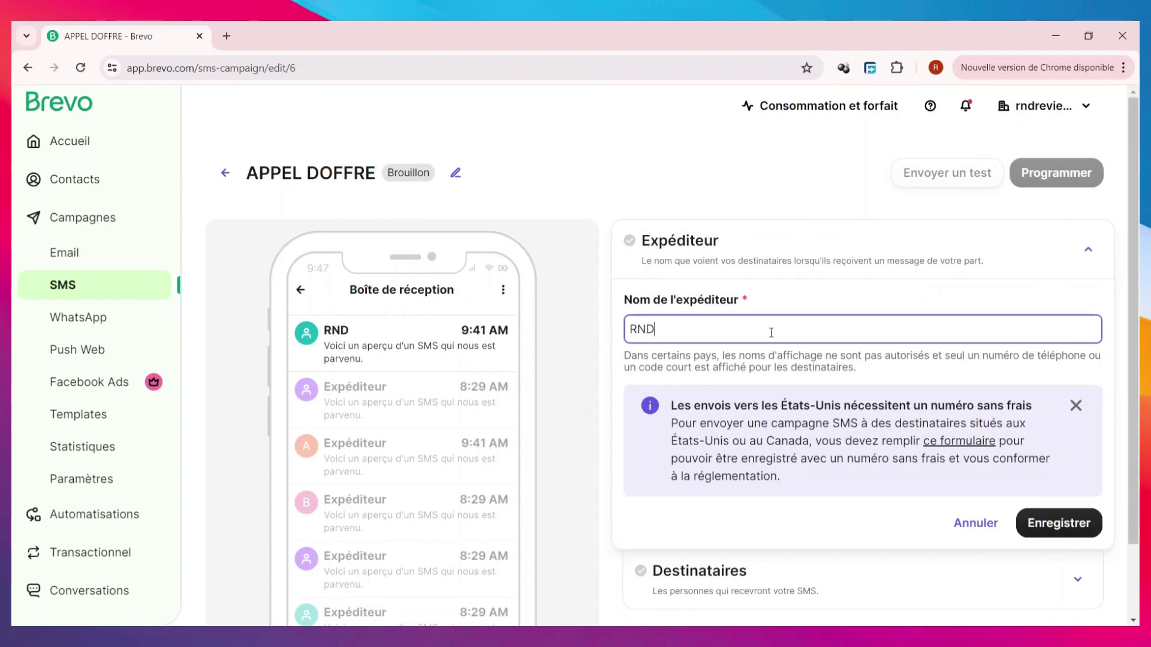
pyautogui.write('REVIEWS')
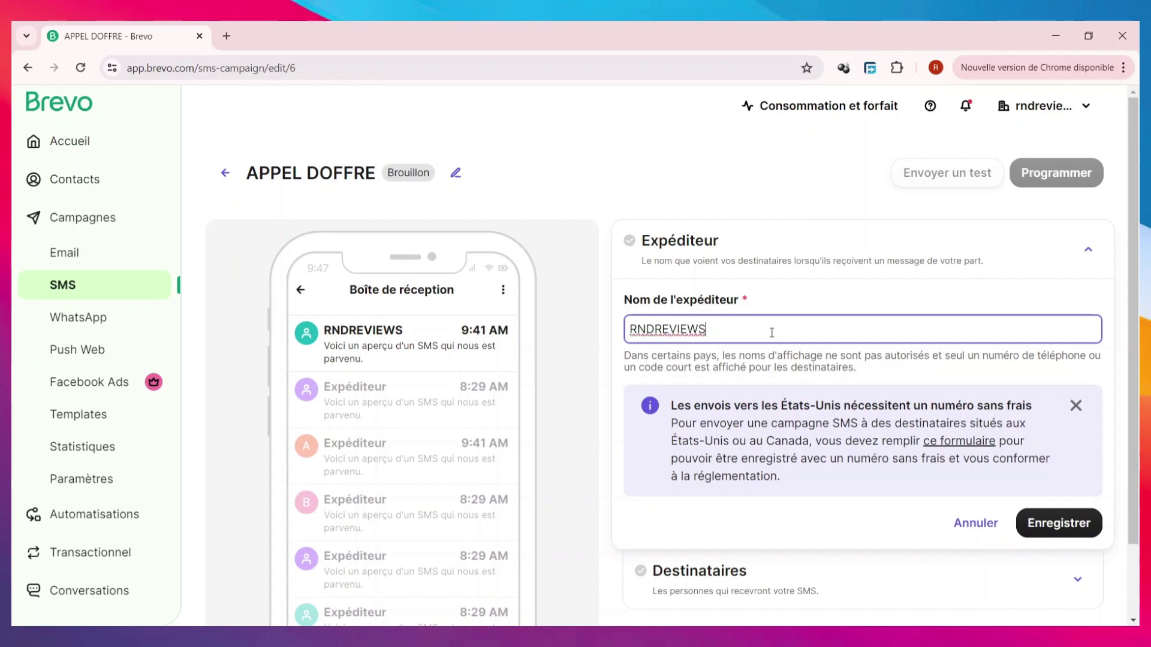
pyautogui.scroll(-2, 1069, 449)
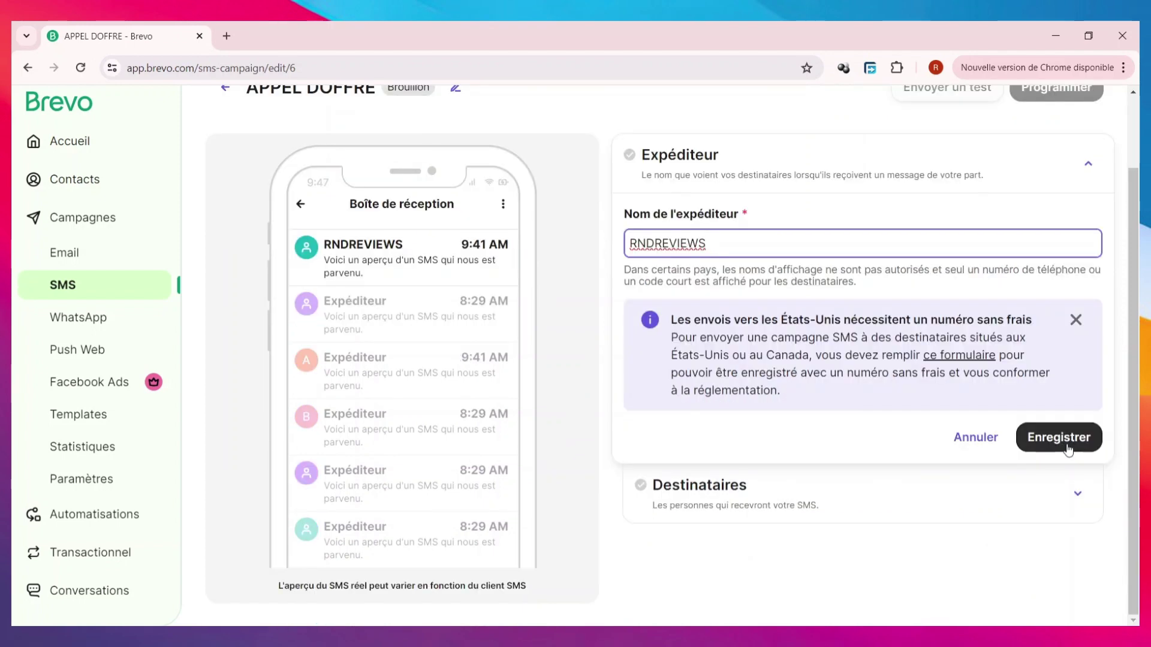
pyautogui.click(1068, 448)
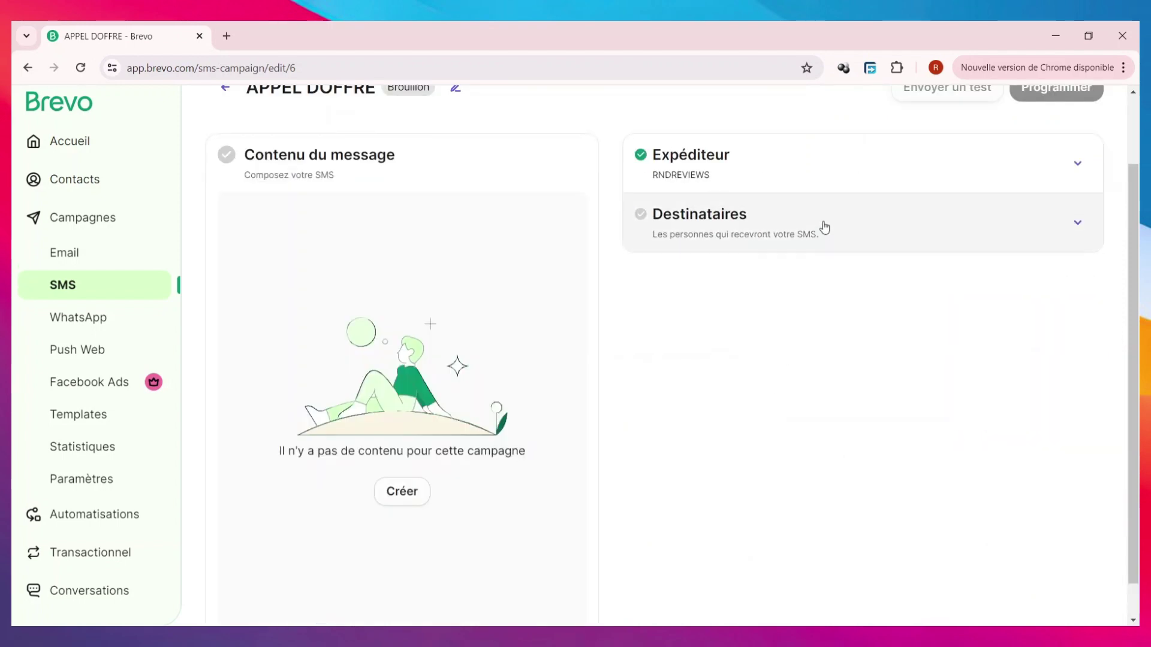
# - Choose the client #3 list from Client_Folder as recipients and save
pyautogui.click(825, 227)
pyautogui.click(776, 311)
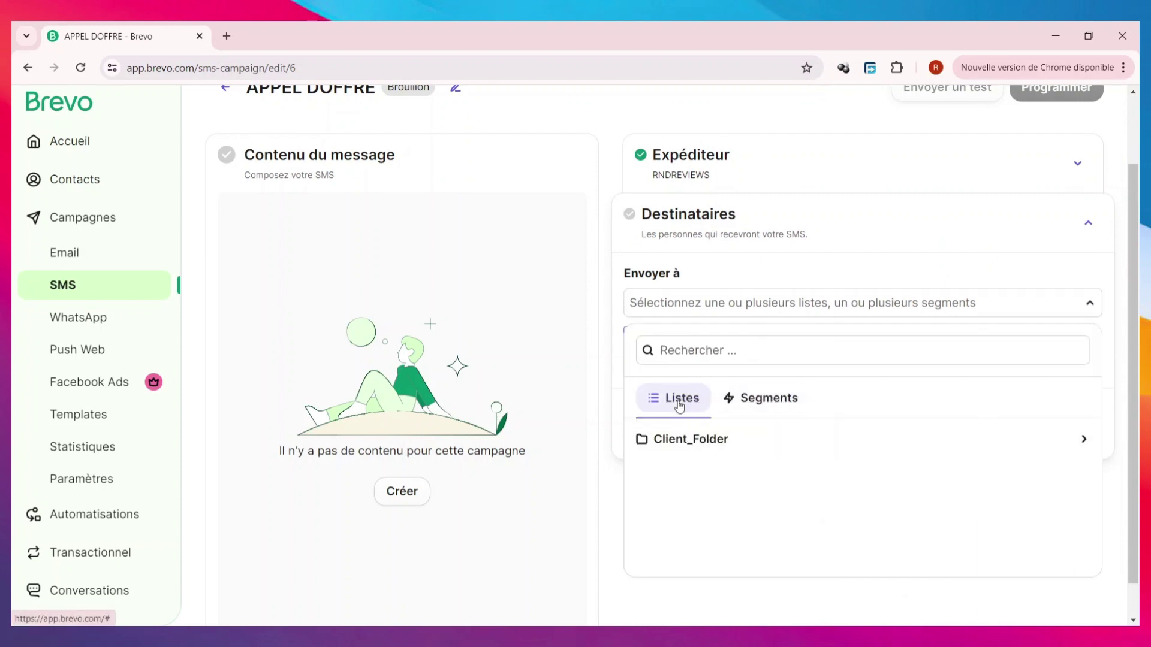
pyautogui.click(710, 447)
pyautogui.click(711, 531)
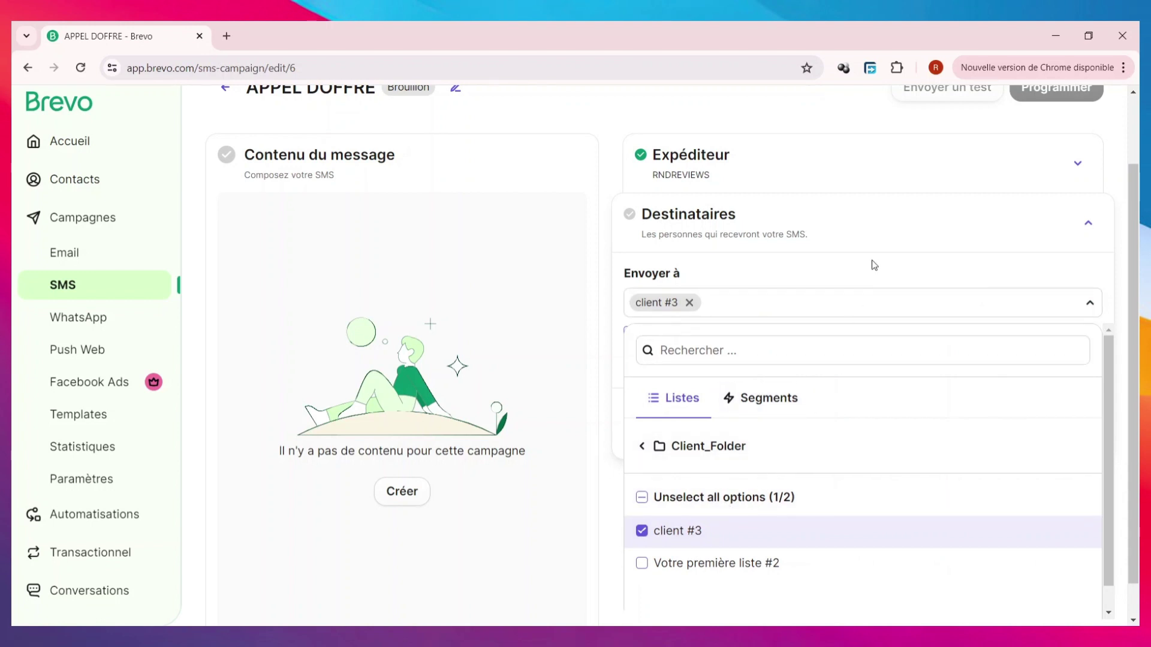
pyautogui.scroll(-1, 801, 416)
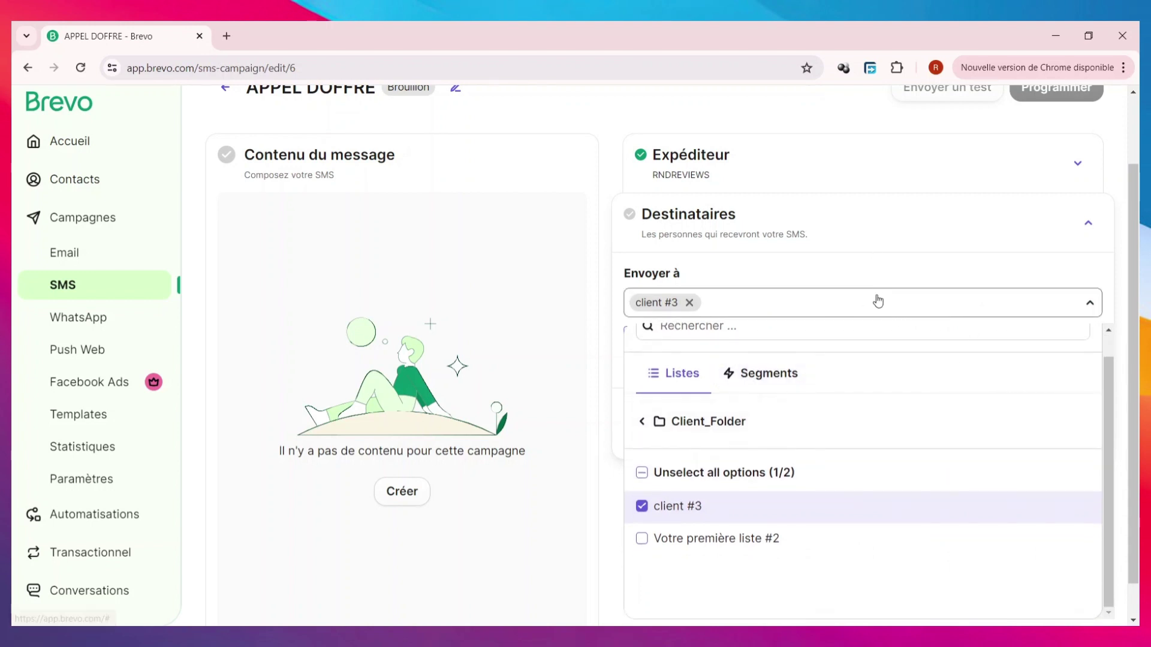
pyautogui.click(865, 254)
pyautogui.click(804, 214)
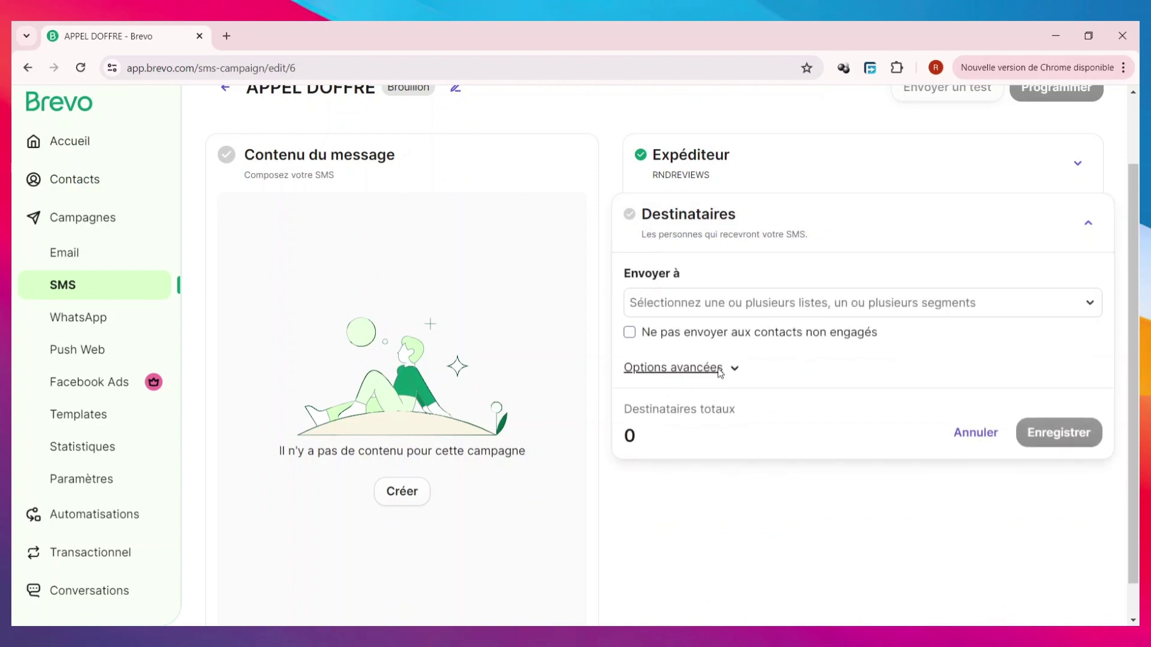
pyautogui.click(742, 297)
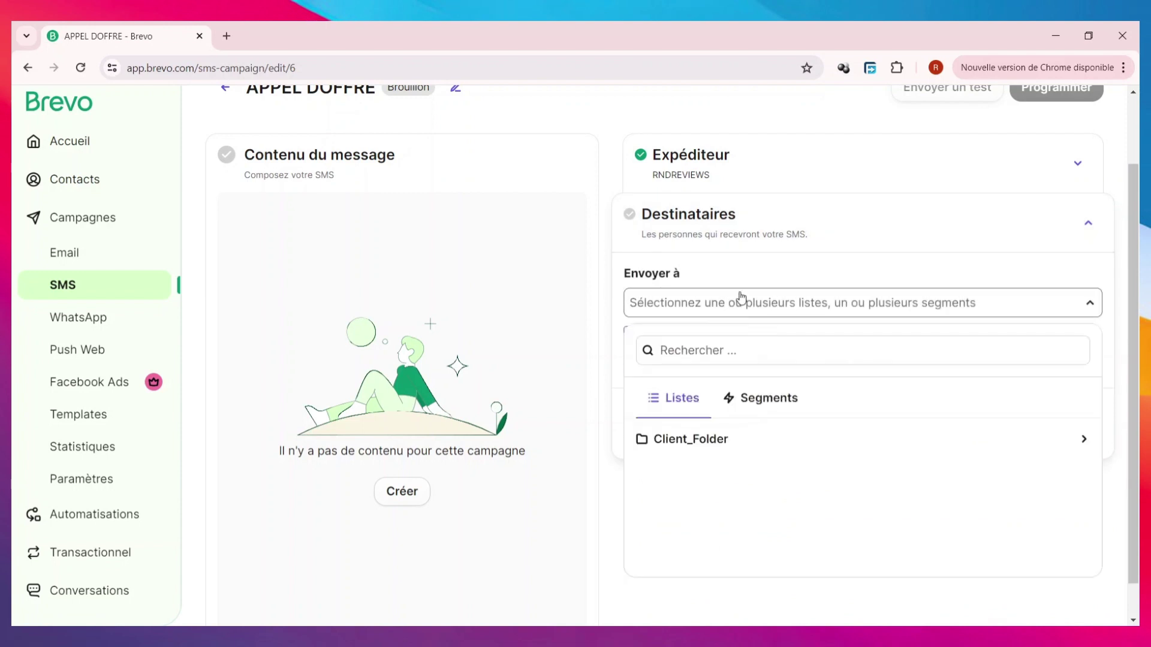
pyautogui.click(709, 439)
pyautogui.scroll(-1, 720, 513)
pyautogui.click(720, 514)
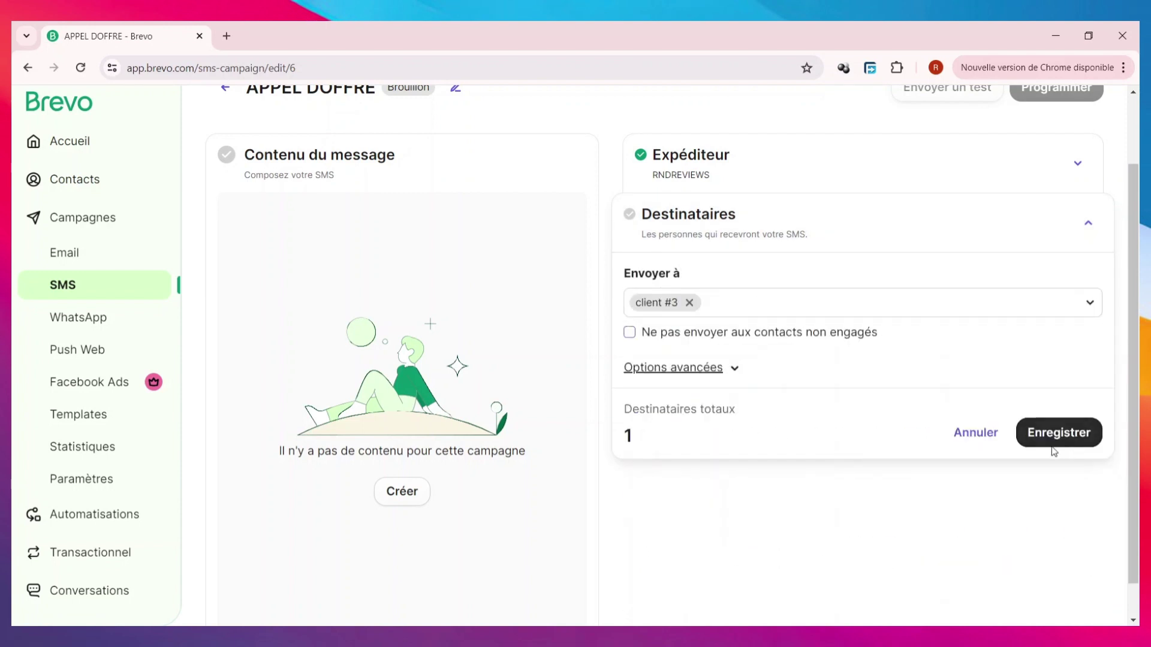
pyautogui.click(1064, 432)
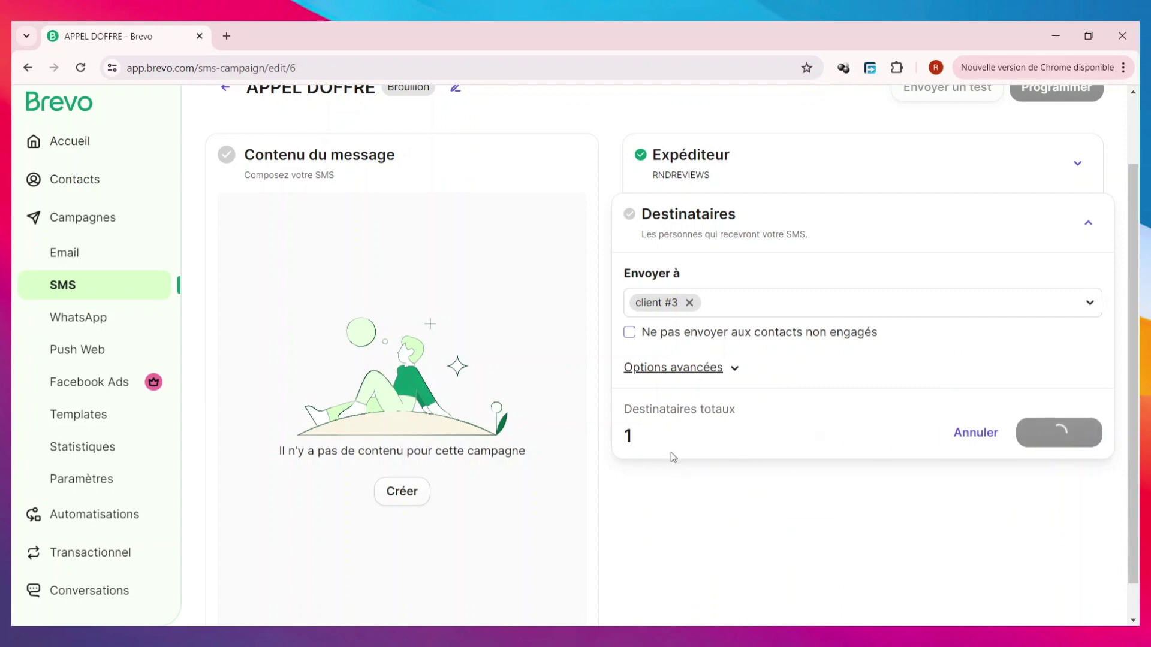
# - Start creating the SMS message content
pyautogui.scroll(2, 749, 450)
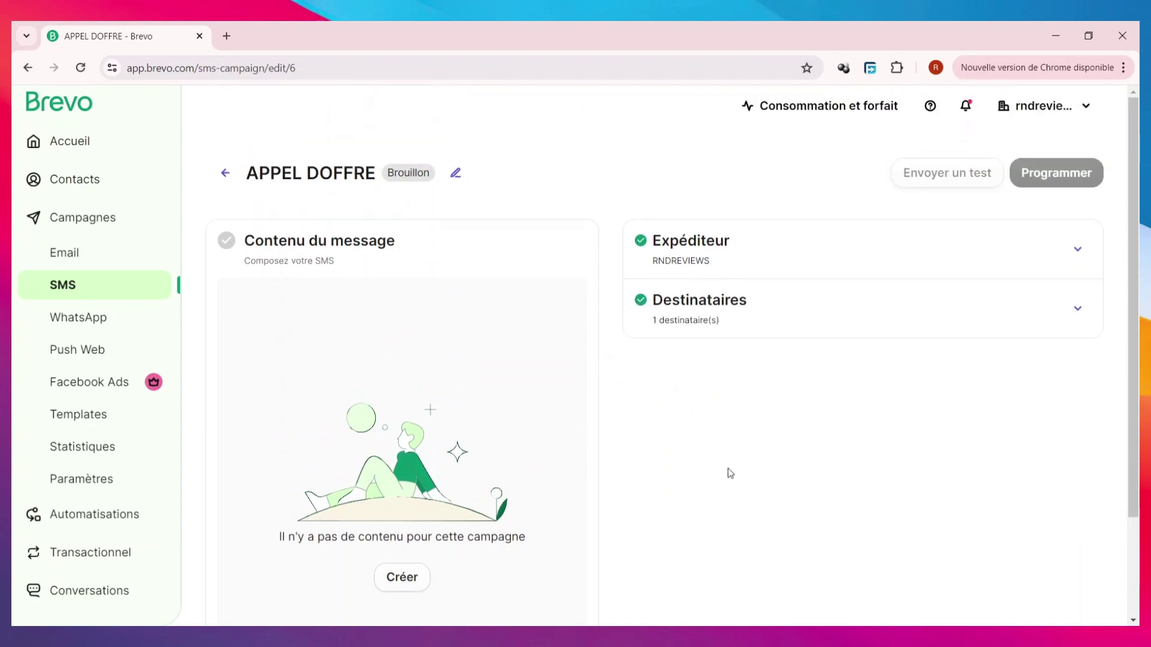
pyautogui.scroll(-2, 419, 548)
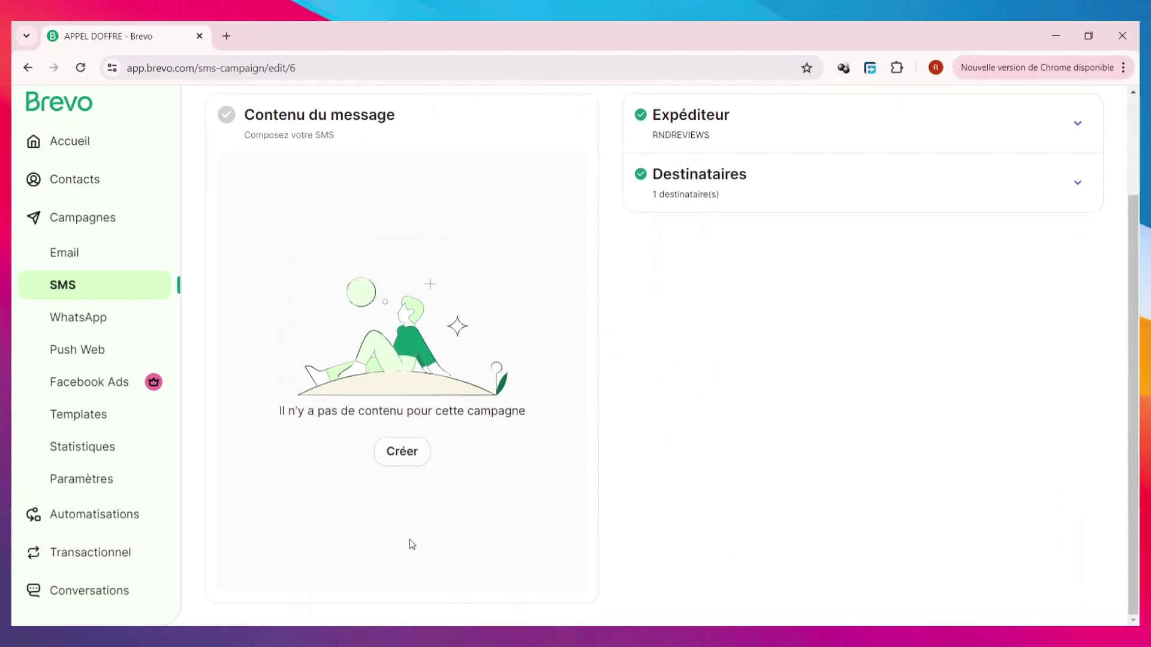
pyautogui.click(408, 449)
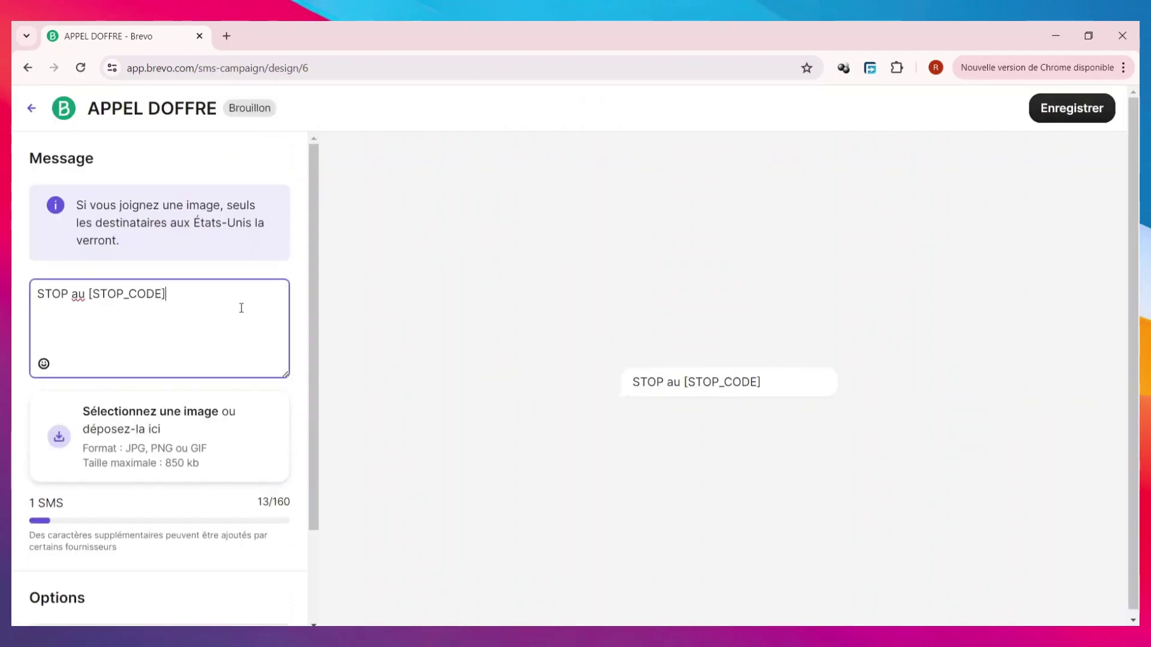
pyautogui.click(226, 36)
# - Ask ChatGPT for an intriguing message for an advertising campaign
pyautogui.write('CH')
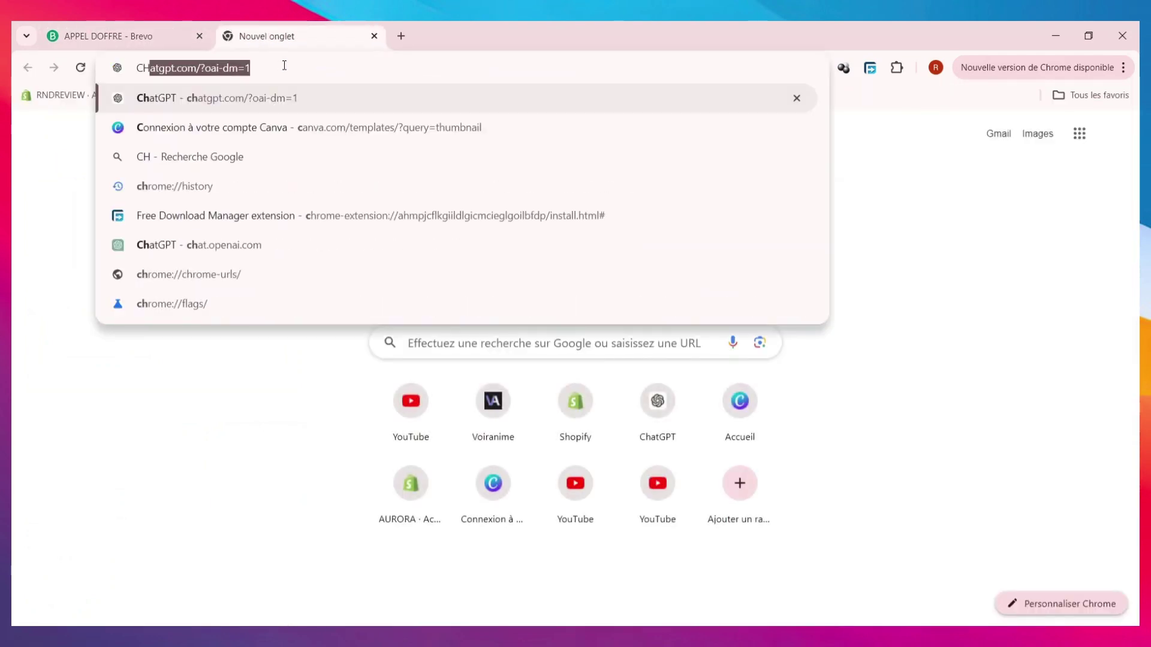
pyautogui.click(261, 97)
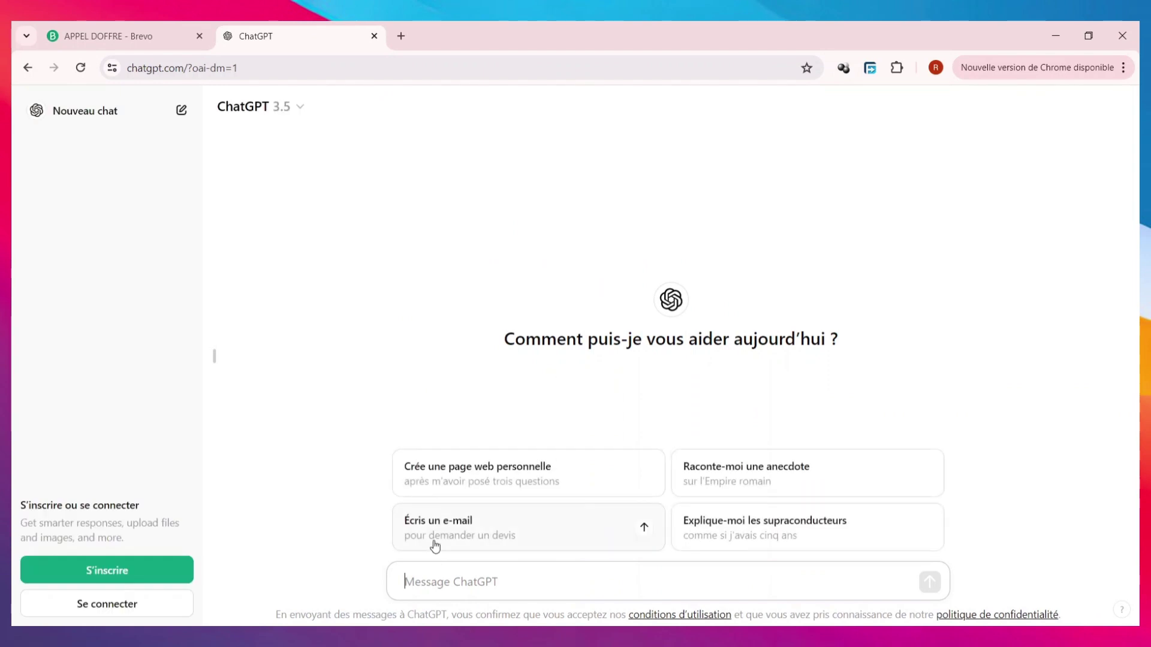
pyautogui.write('MESS')
pyautogui.write('AGE')
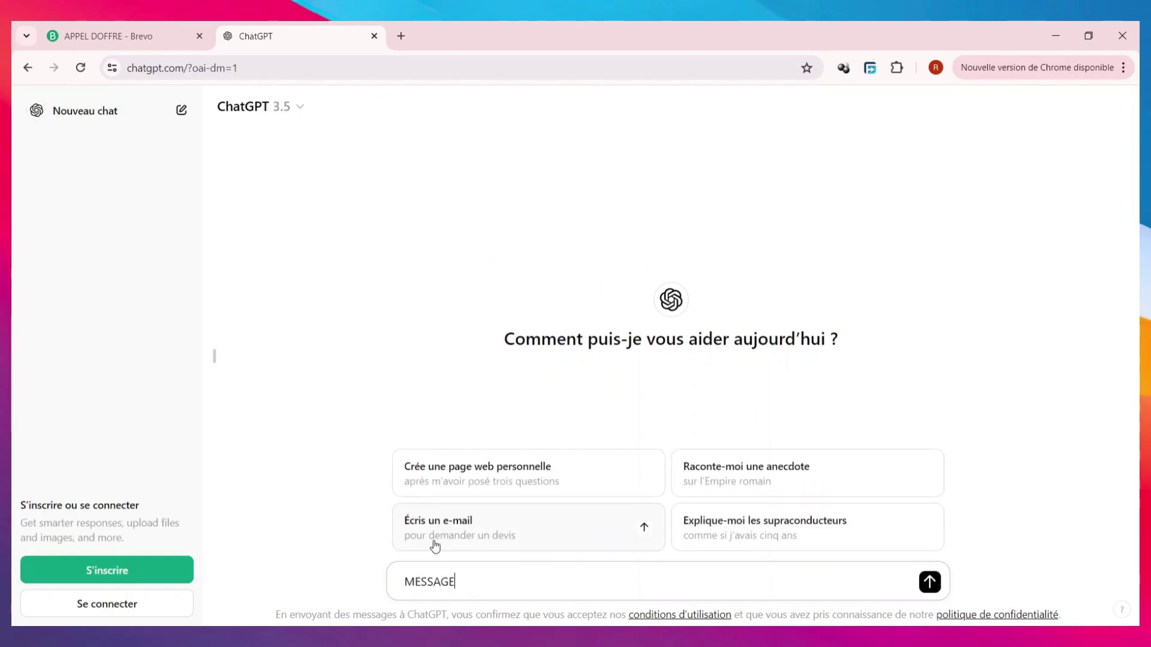
pyautogui.write(' POUR')
pyautogui.write('INTRIGANT POUR UNE CAMPAGNE DE PUBLICITE')
pyautogui.press('Return')
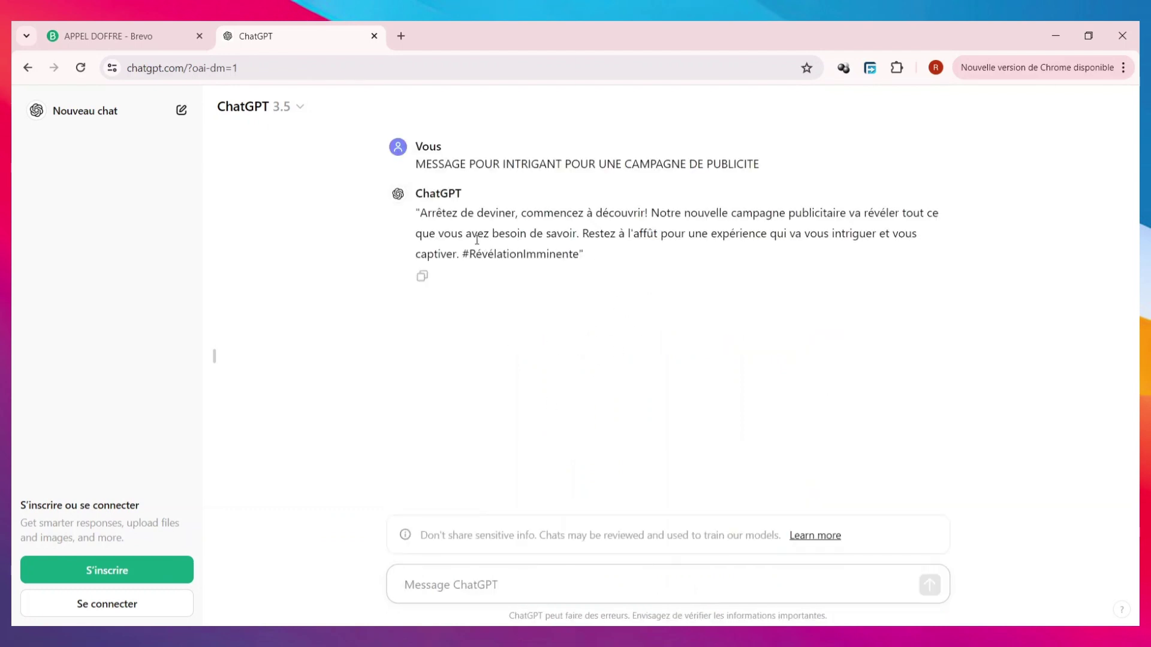
# - Copy ChatGPT's reply and return to the APPEL DOFFRE Brevo tab
pyautogui.moveTo(420, 213); pyautogui.dragTo(579, 271)
pyautogui.rightClick(548, 240)
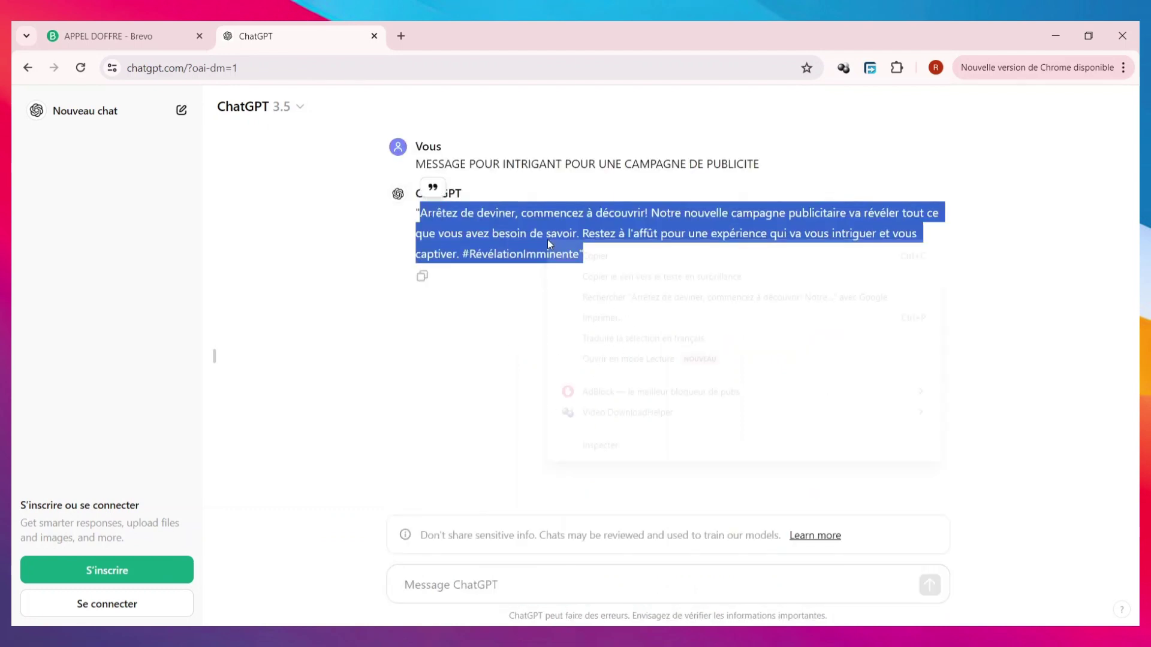
pyautogui.click(596, 257)
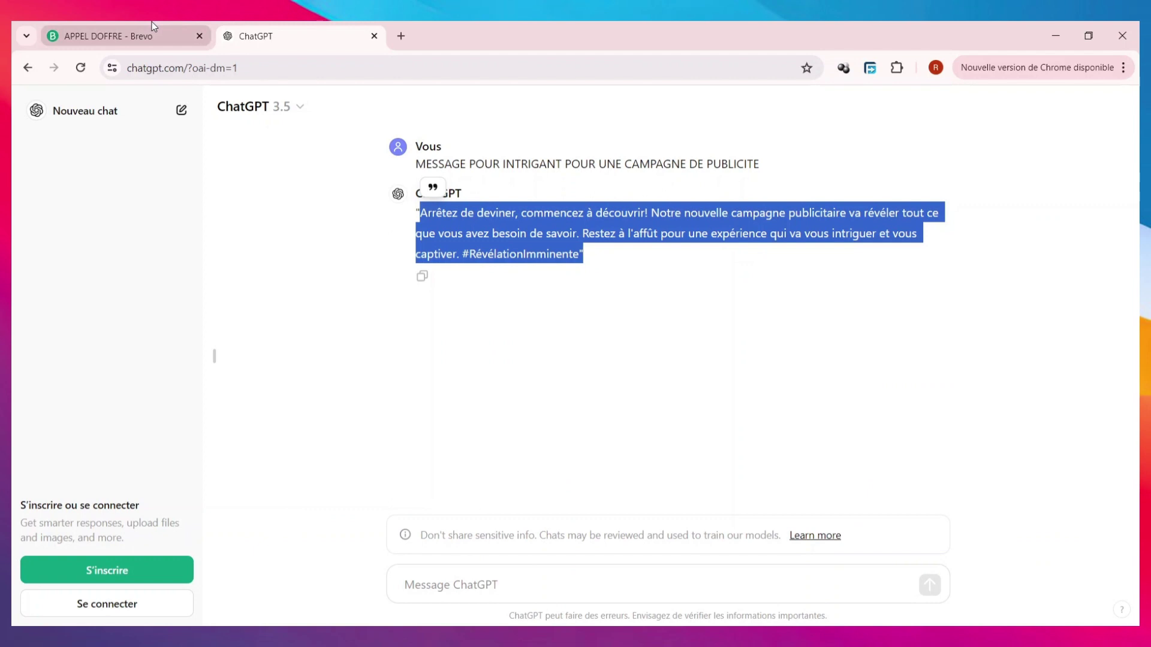
pyautogui.click(152, 24)
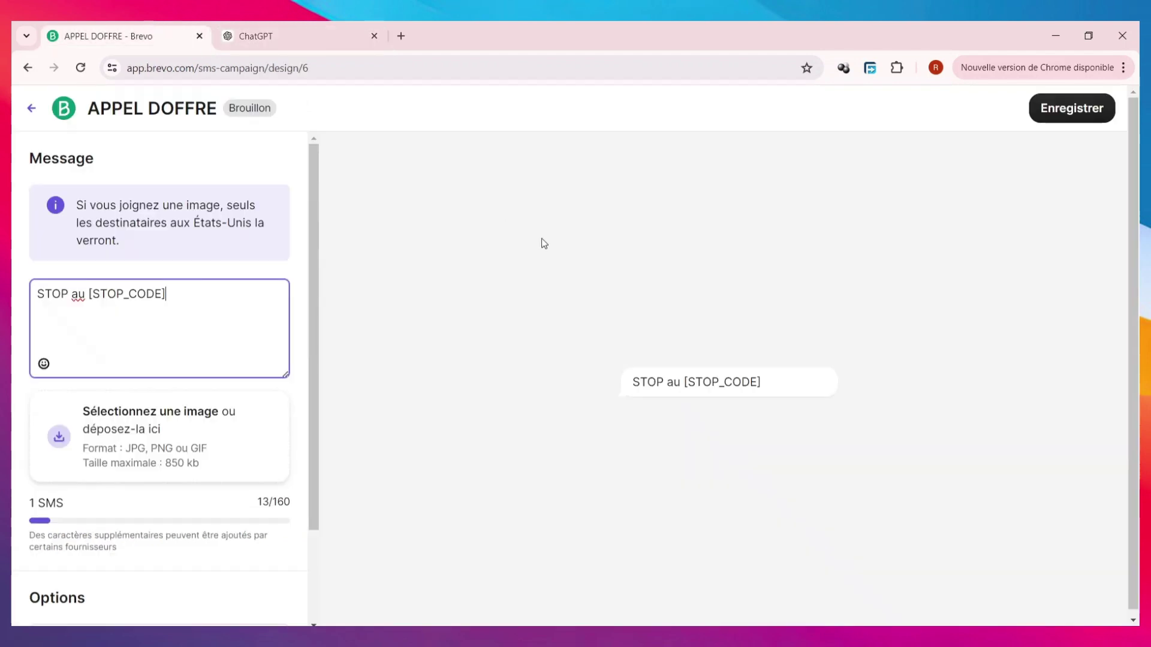
# - Replace the existing message text with the copied ChatGPT reply
pyautogui.hotkey('ctrl', 'a')
pyautogui.rightClick(219, 307)
pyautogui.click(318, 398)
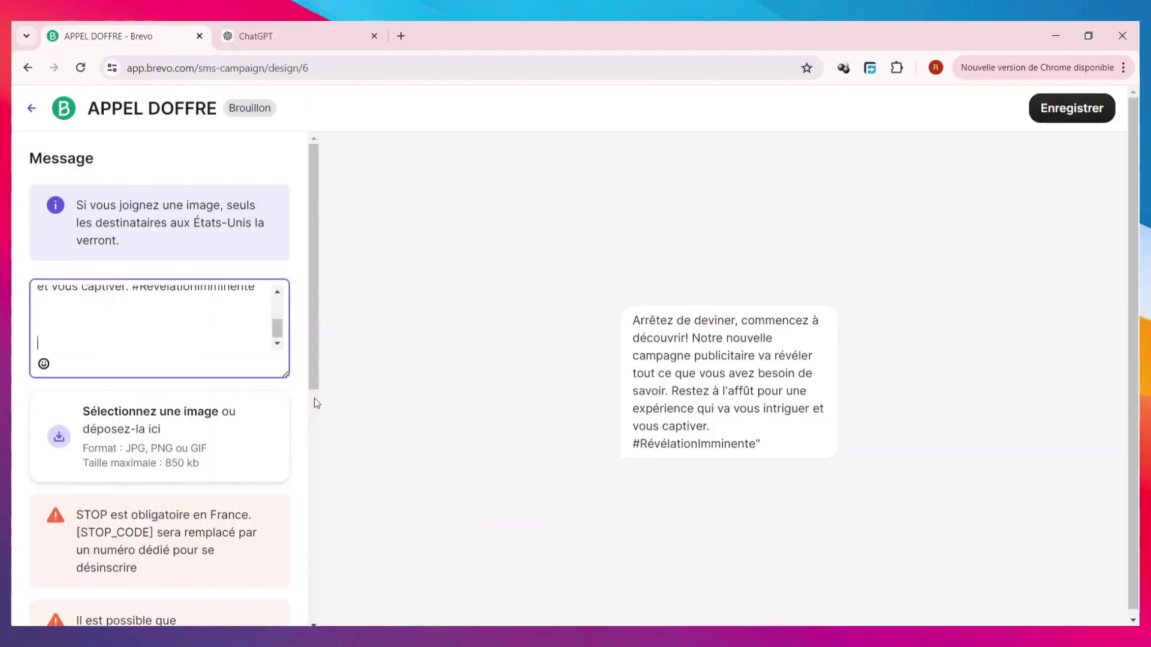
# - Attach the HAUT 4.jpg photo and save the content as an MMS
pyautogui.click(231, 397)
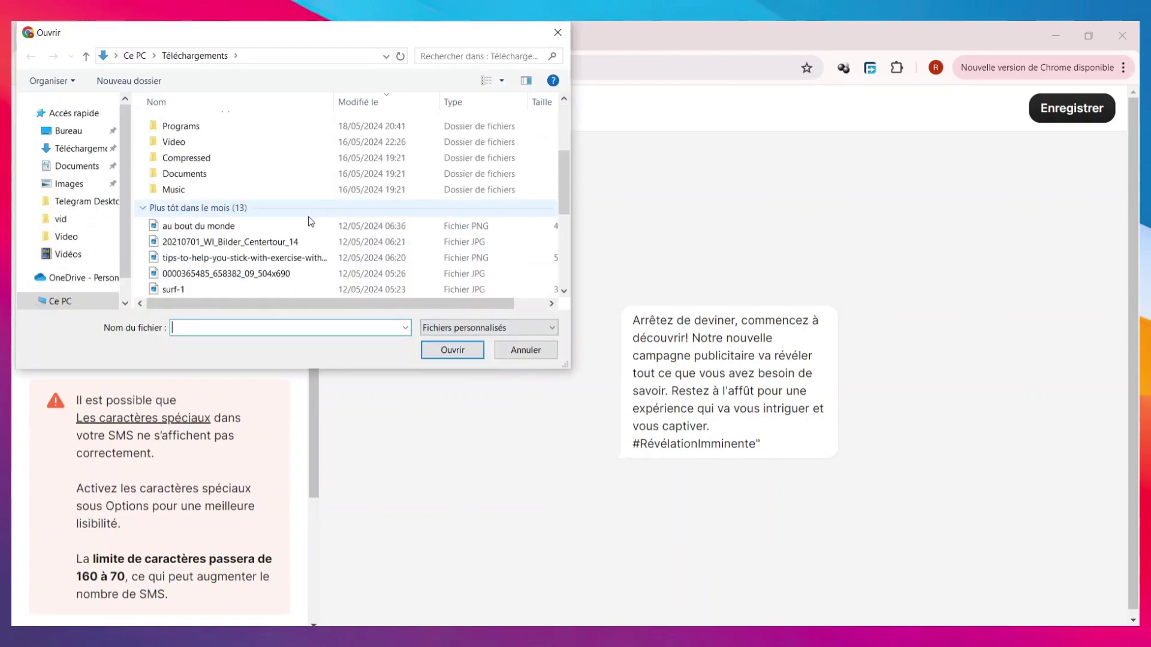
pyautogui.scroll(-5, 227, 222)
pyautogui.click(236, 235)
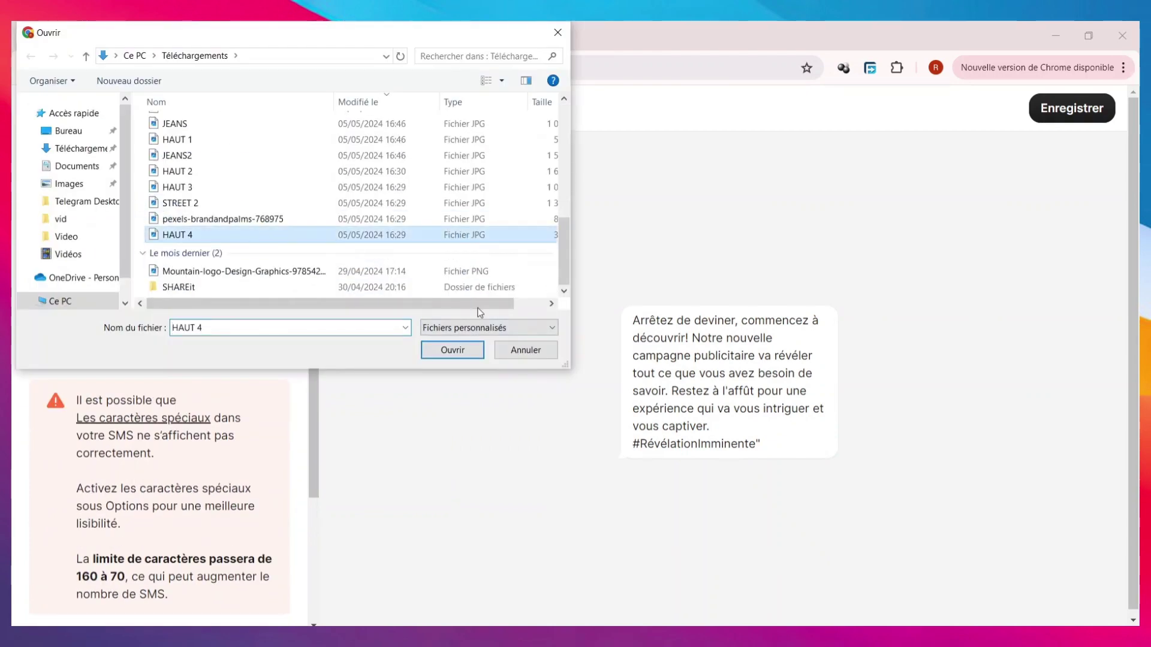
pyautogui.click(468, 351)
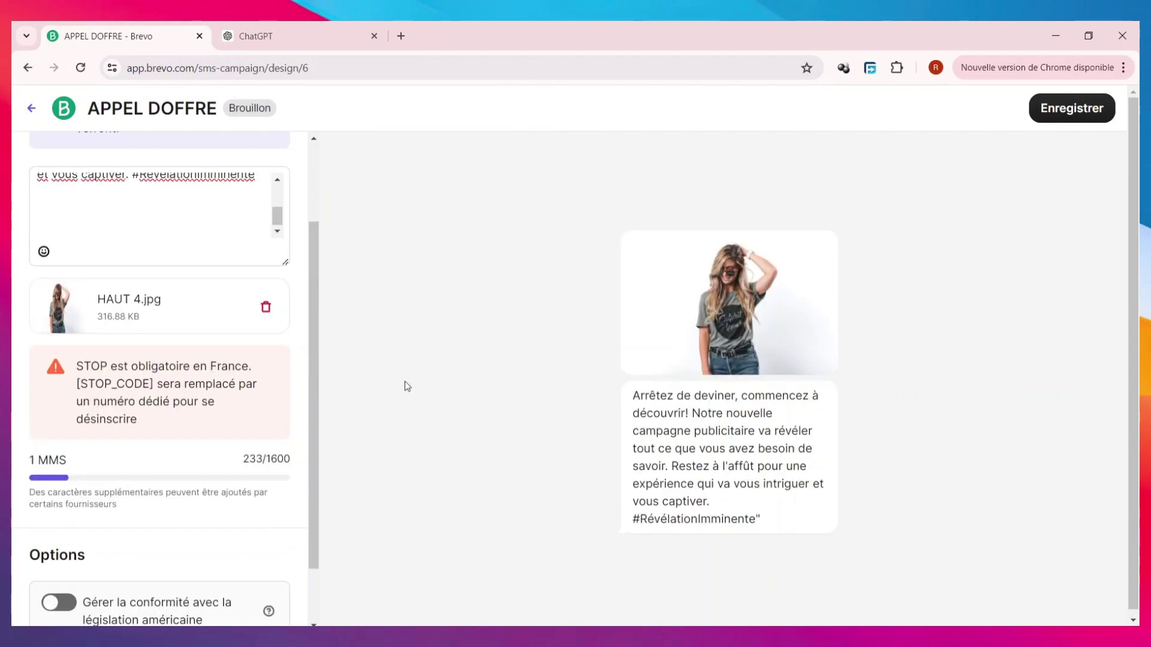
pyautogui.scroll(-1, 84, 371)
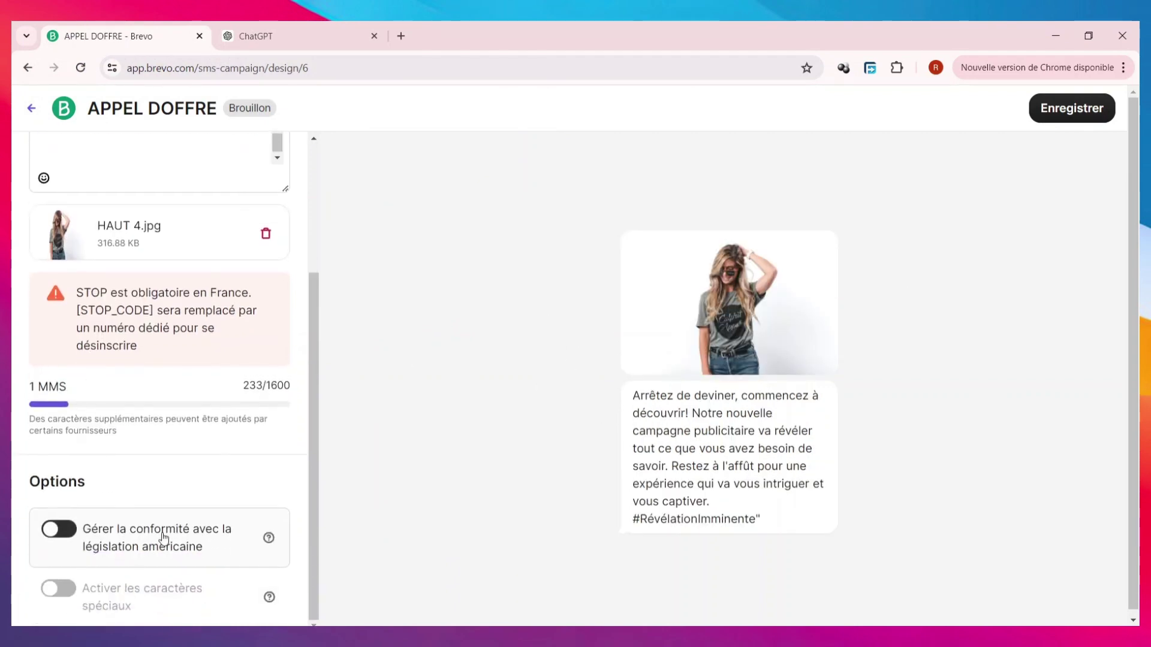
pyautogui.click(1049, 114)
pyautogui.scroll(-1, 699, 434)
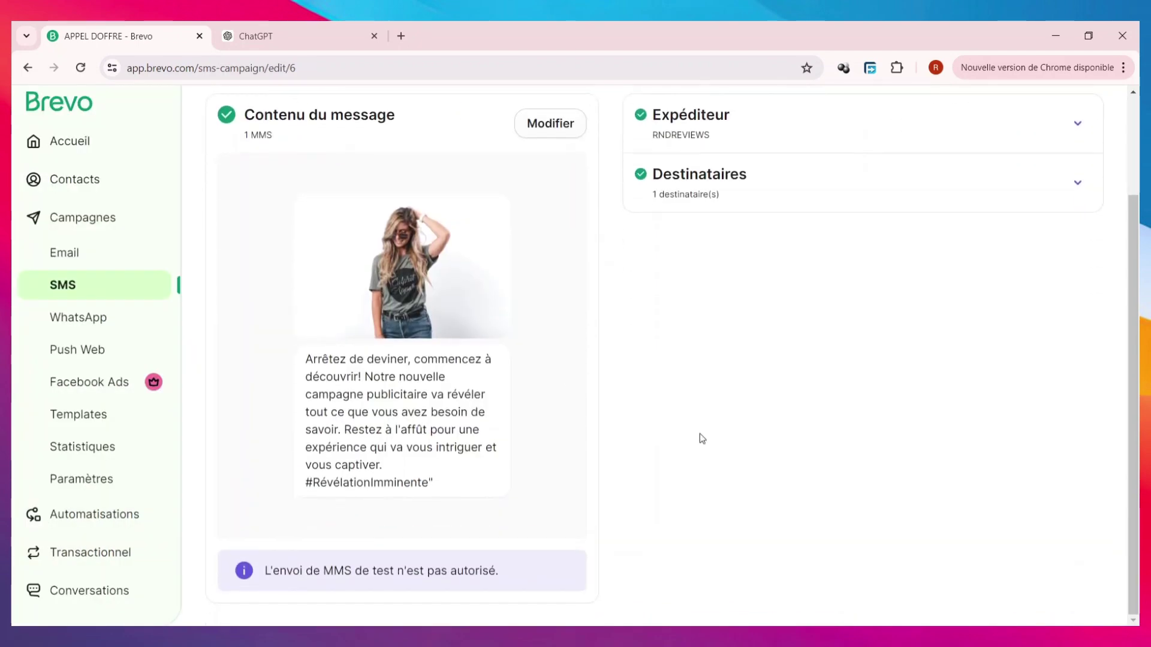
pyautogui.scroll(2, 758, 463)
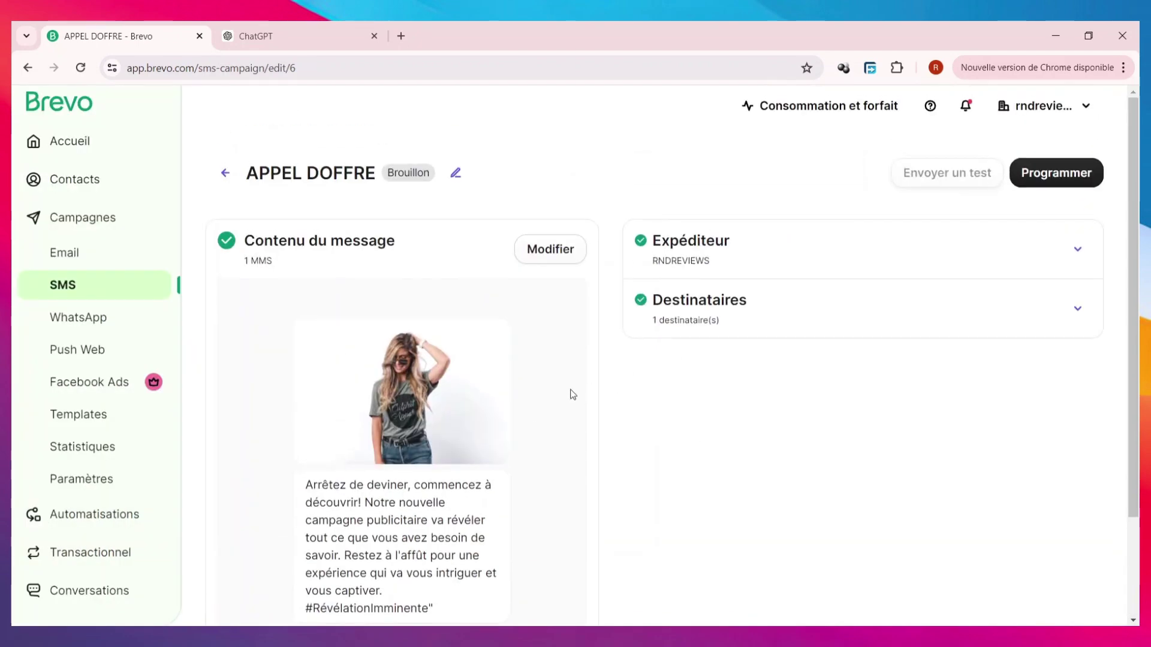
# - Schedule APPEL DOFFRE for later delivery on 29 May 2024 at 16:30
pyautogui.click(1048, 182)
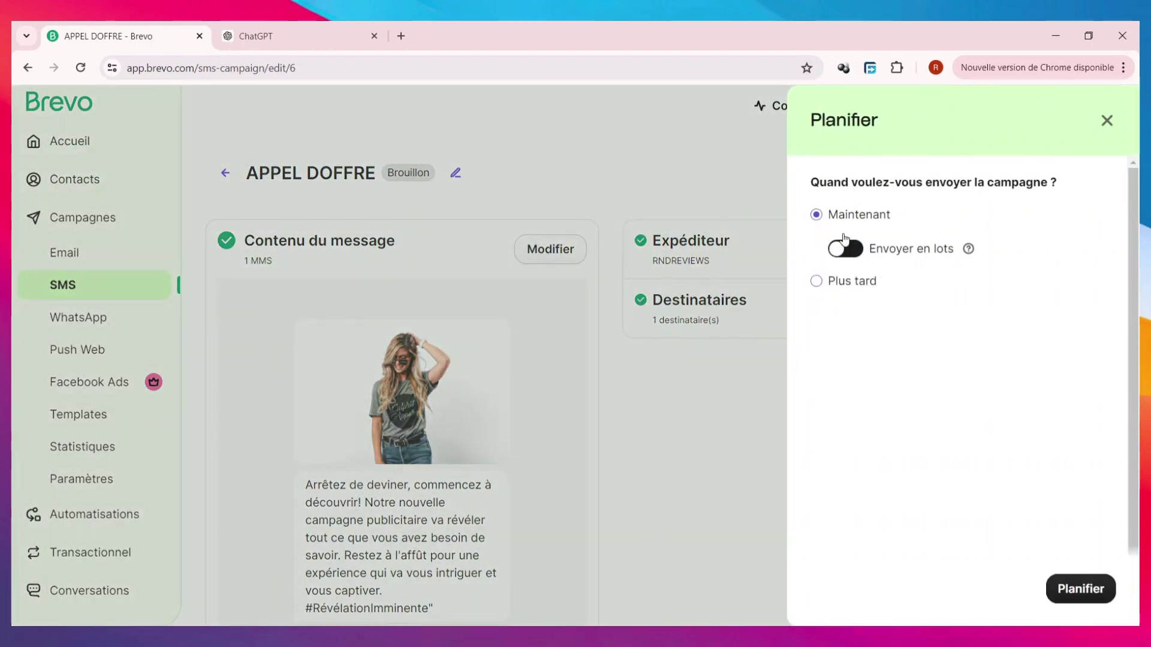
pyautogui.click(817, 280)
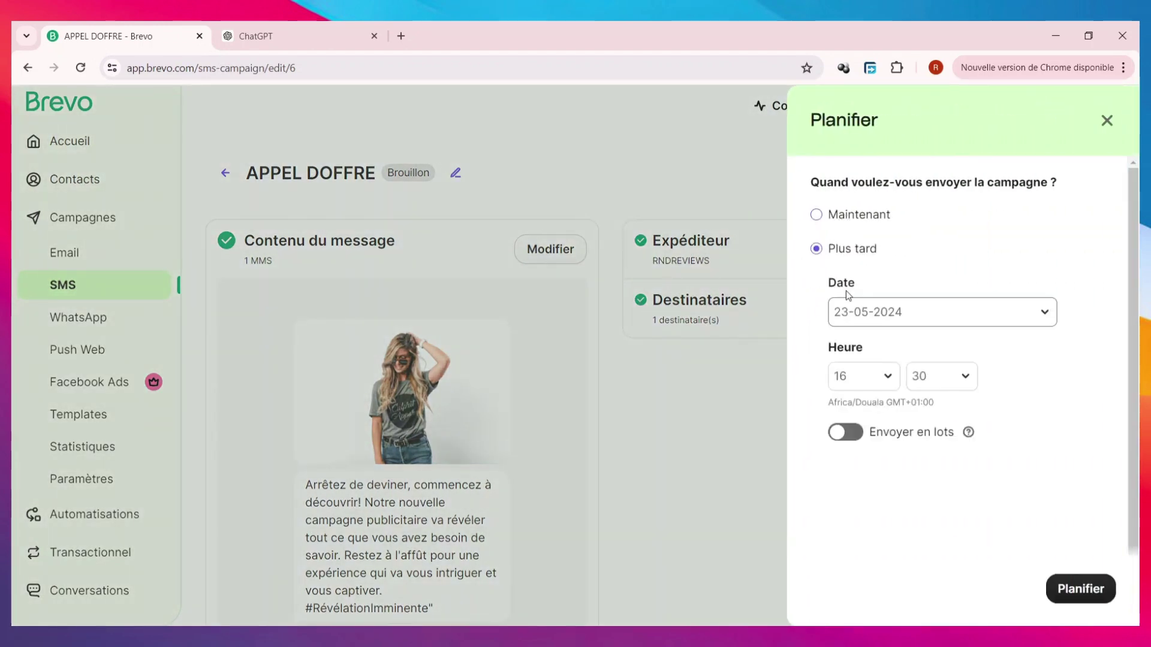
pyautogui.click(941, 324)
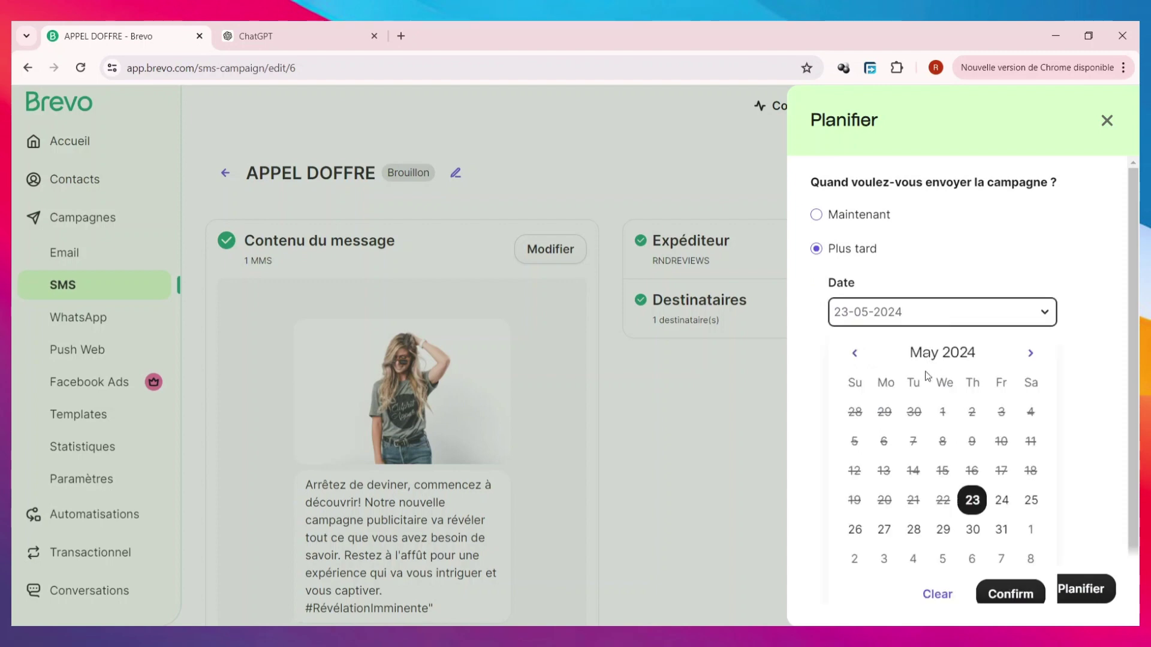
pyautogui.click(938, 530)
pyautogui.click(1021, 593)
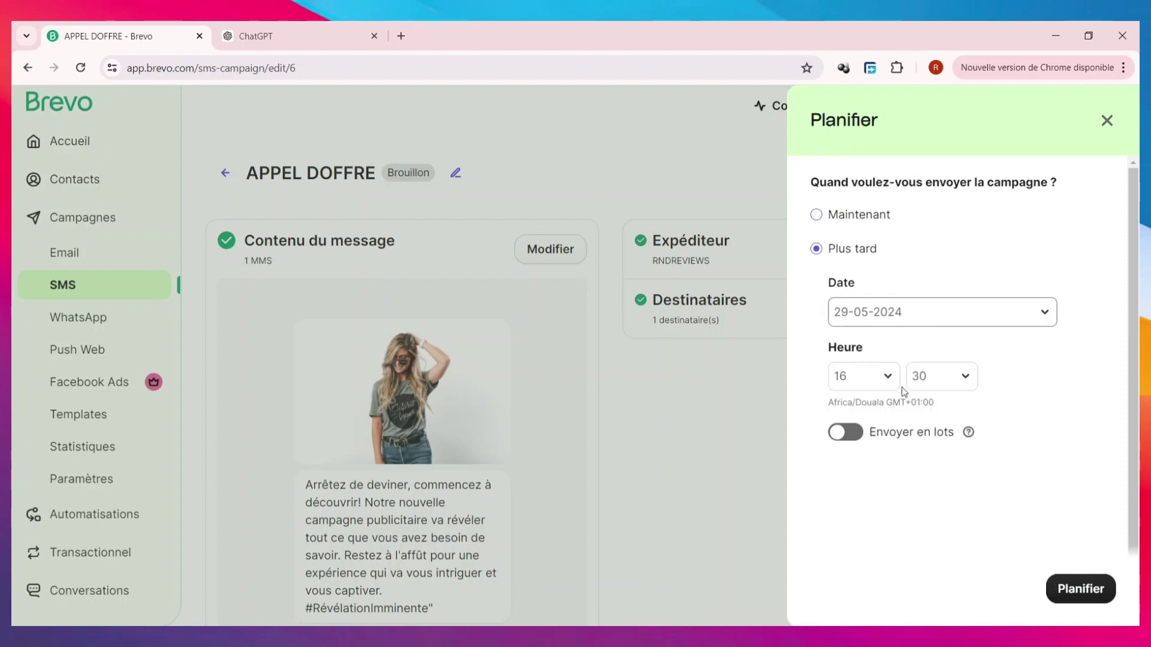
pyautogui.click(1076, 591)
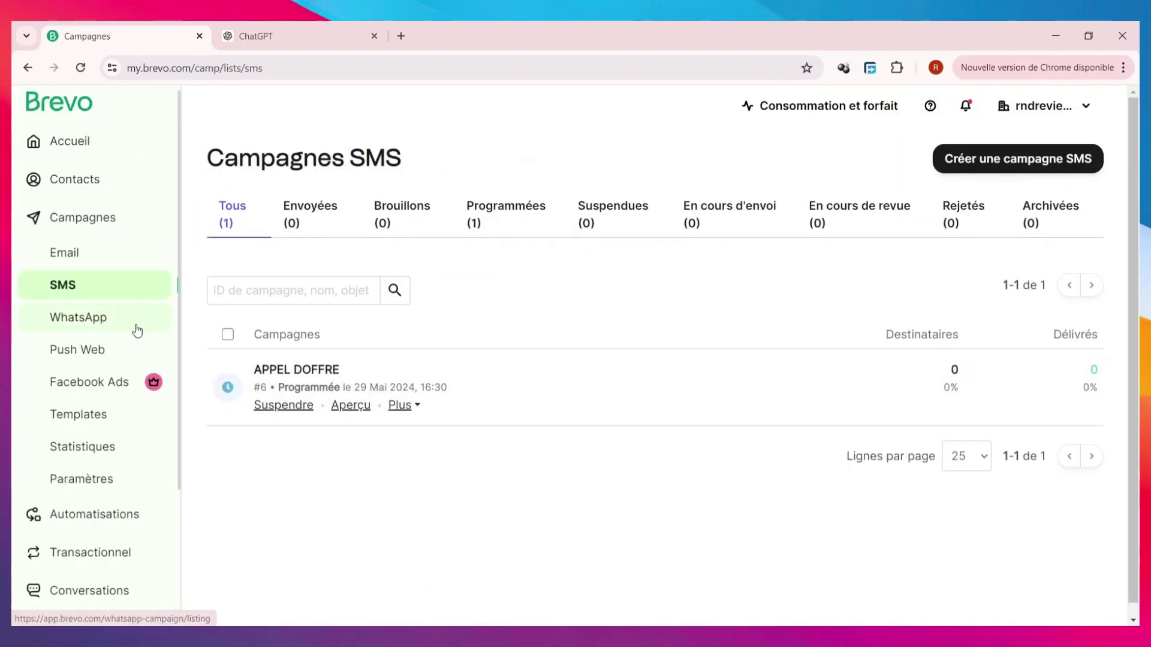
# - Visit the empty WhatsApp campaigns page, then go to Automatisations
pyautogui.click(137, 329)
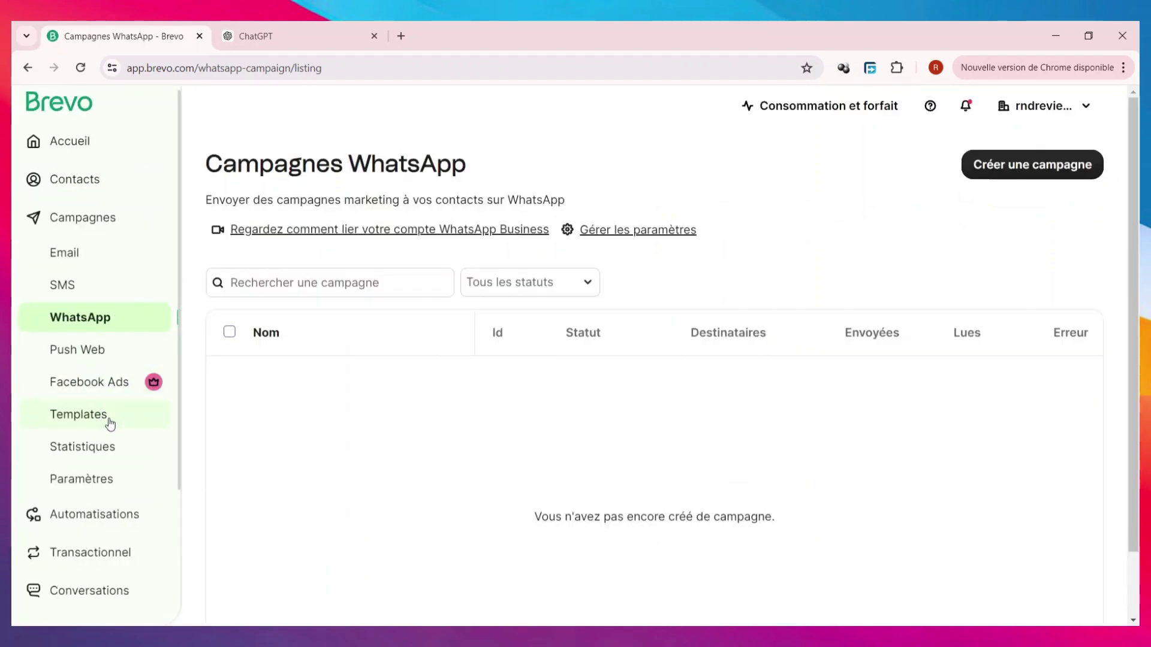
pyautogui.scroll(-1, 63, 380)
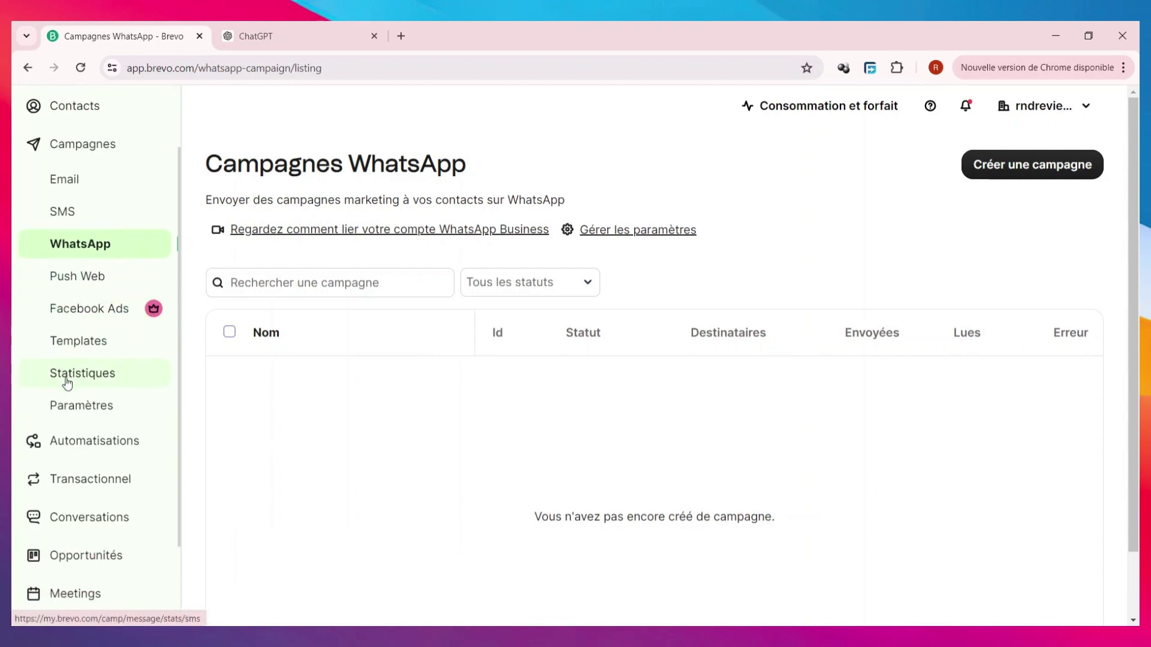
pyautogui.click(105, 451)
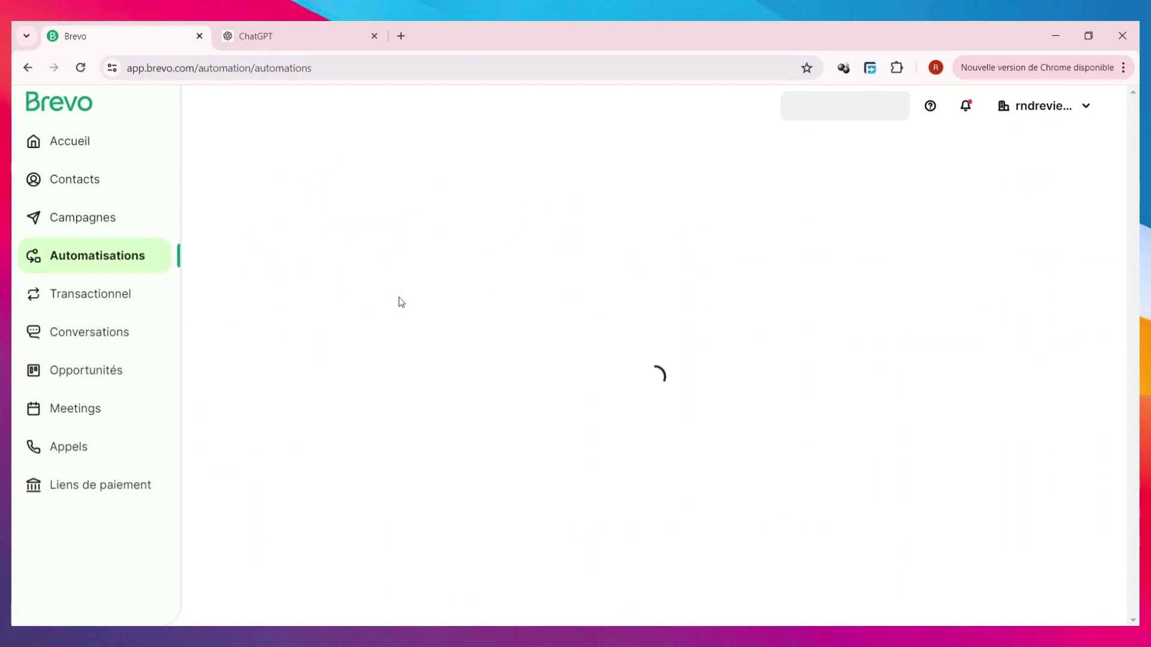